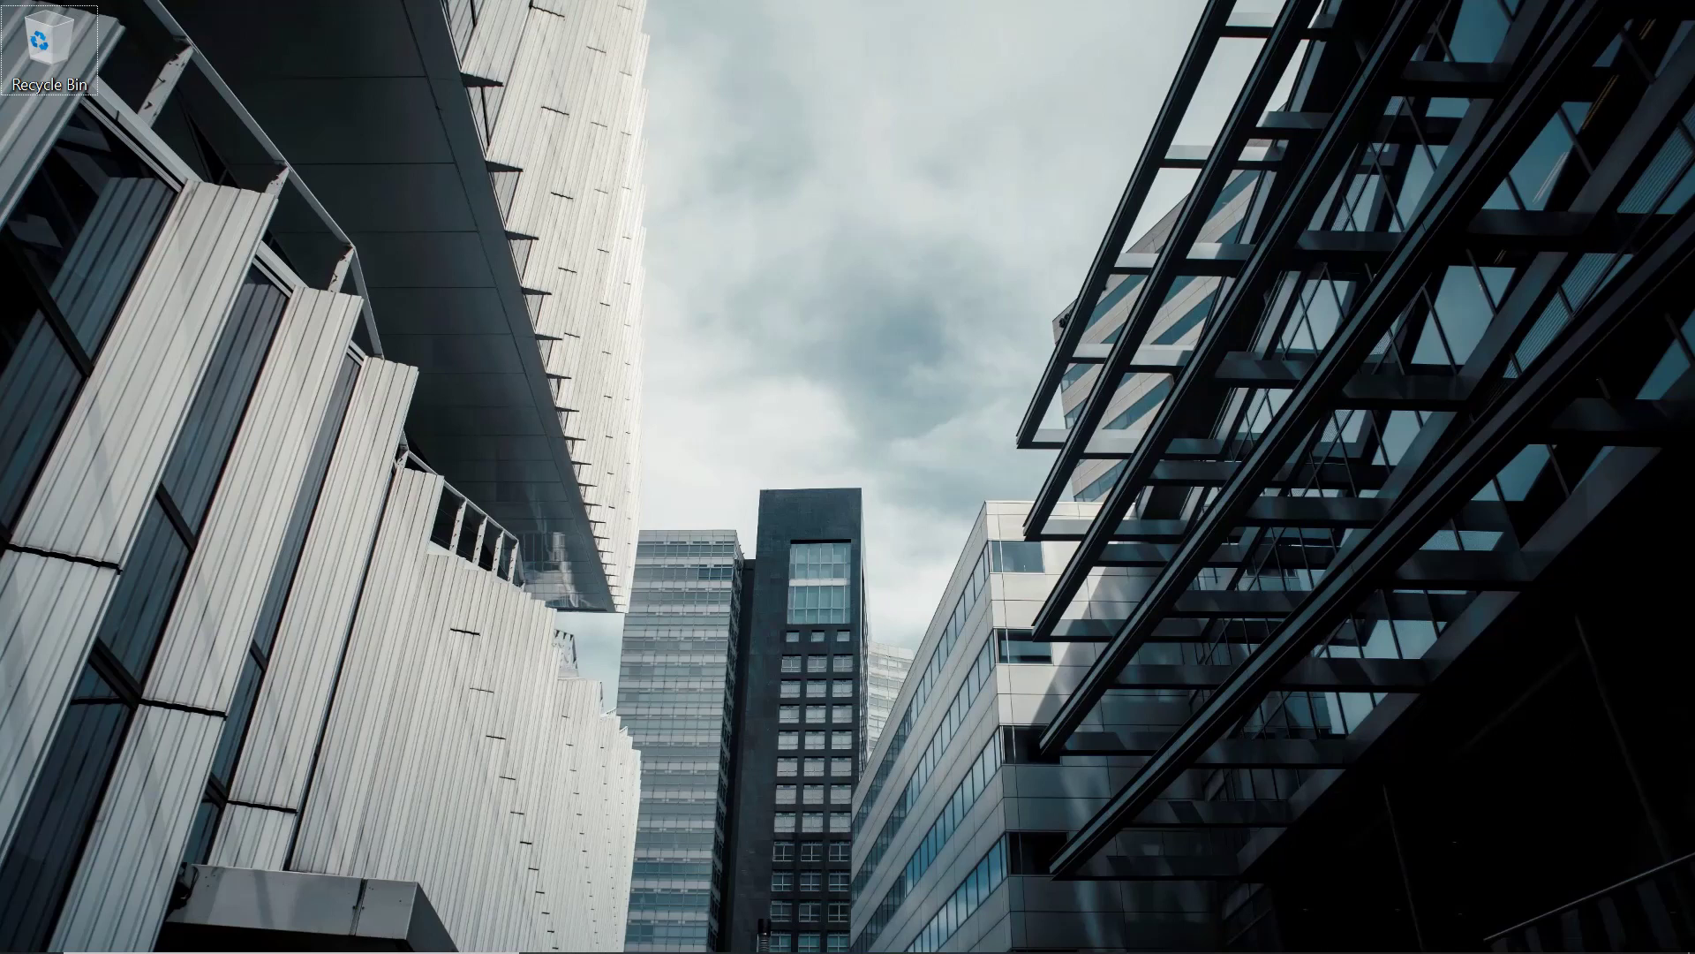
Open VideoPad Video Editor.
key(super)
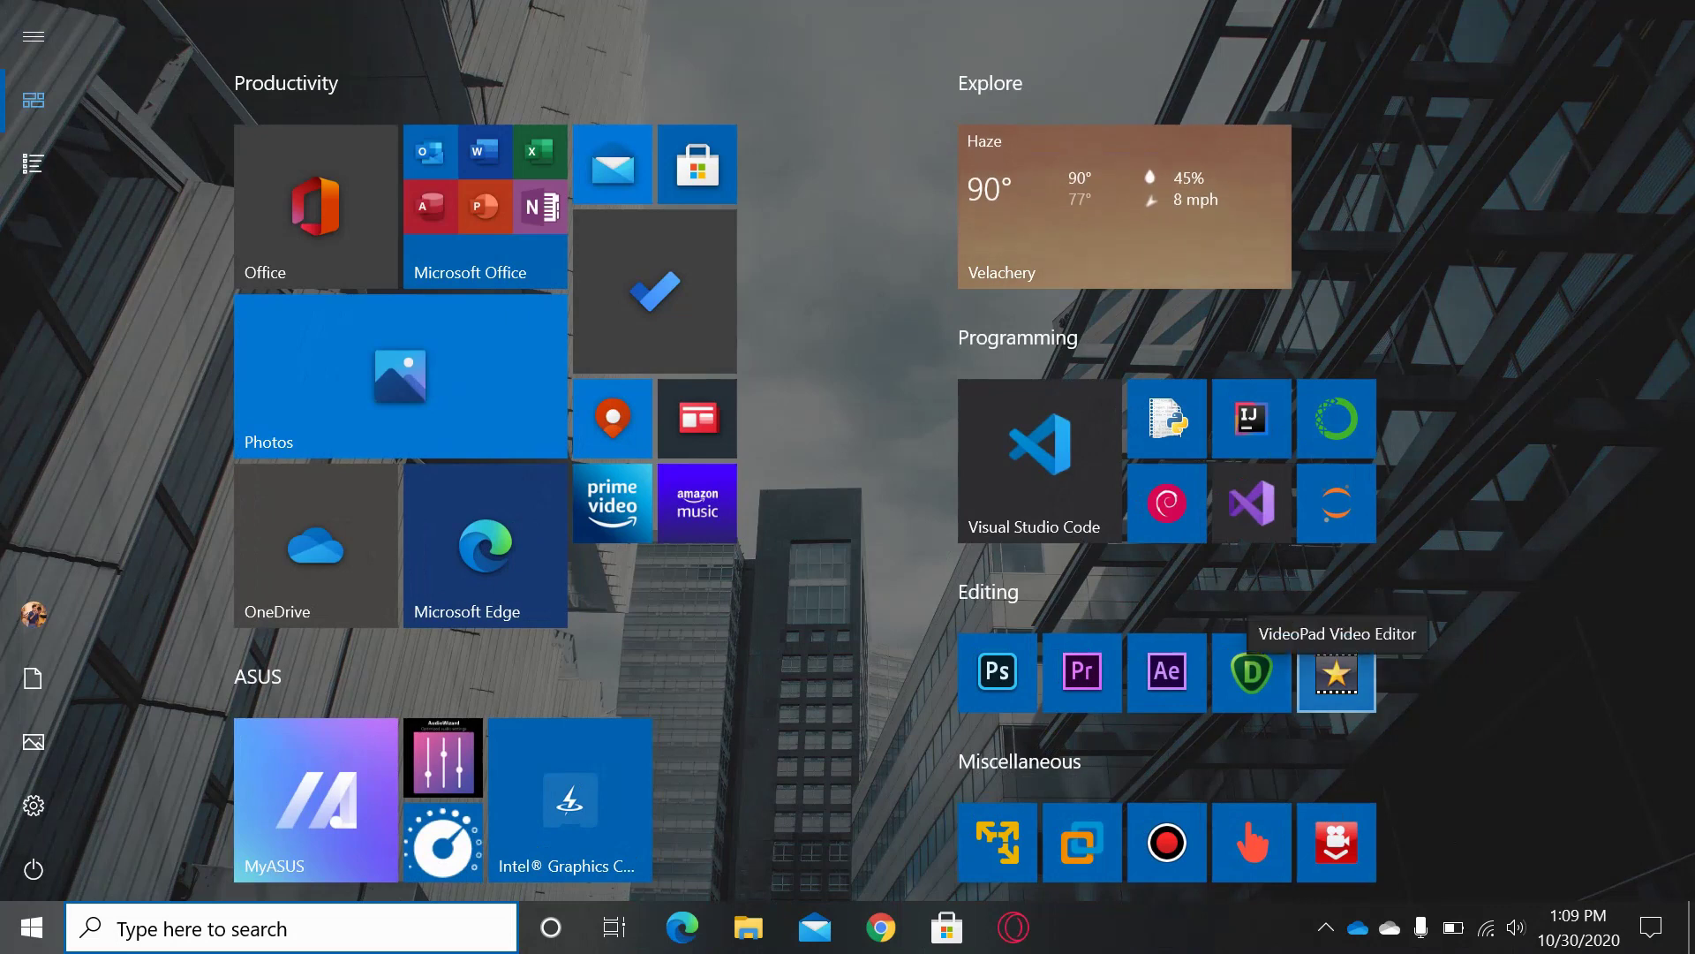
click(1336, 673)
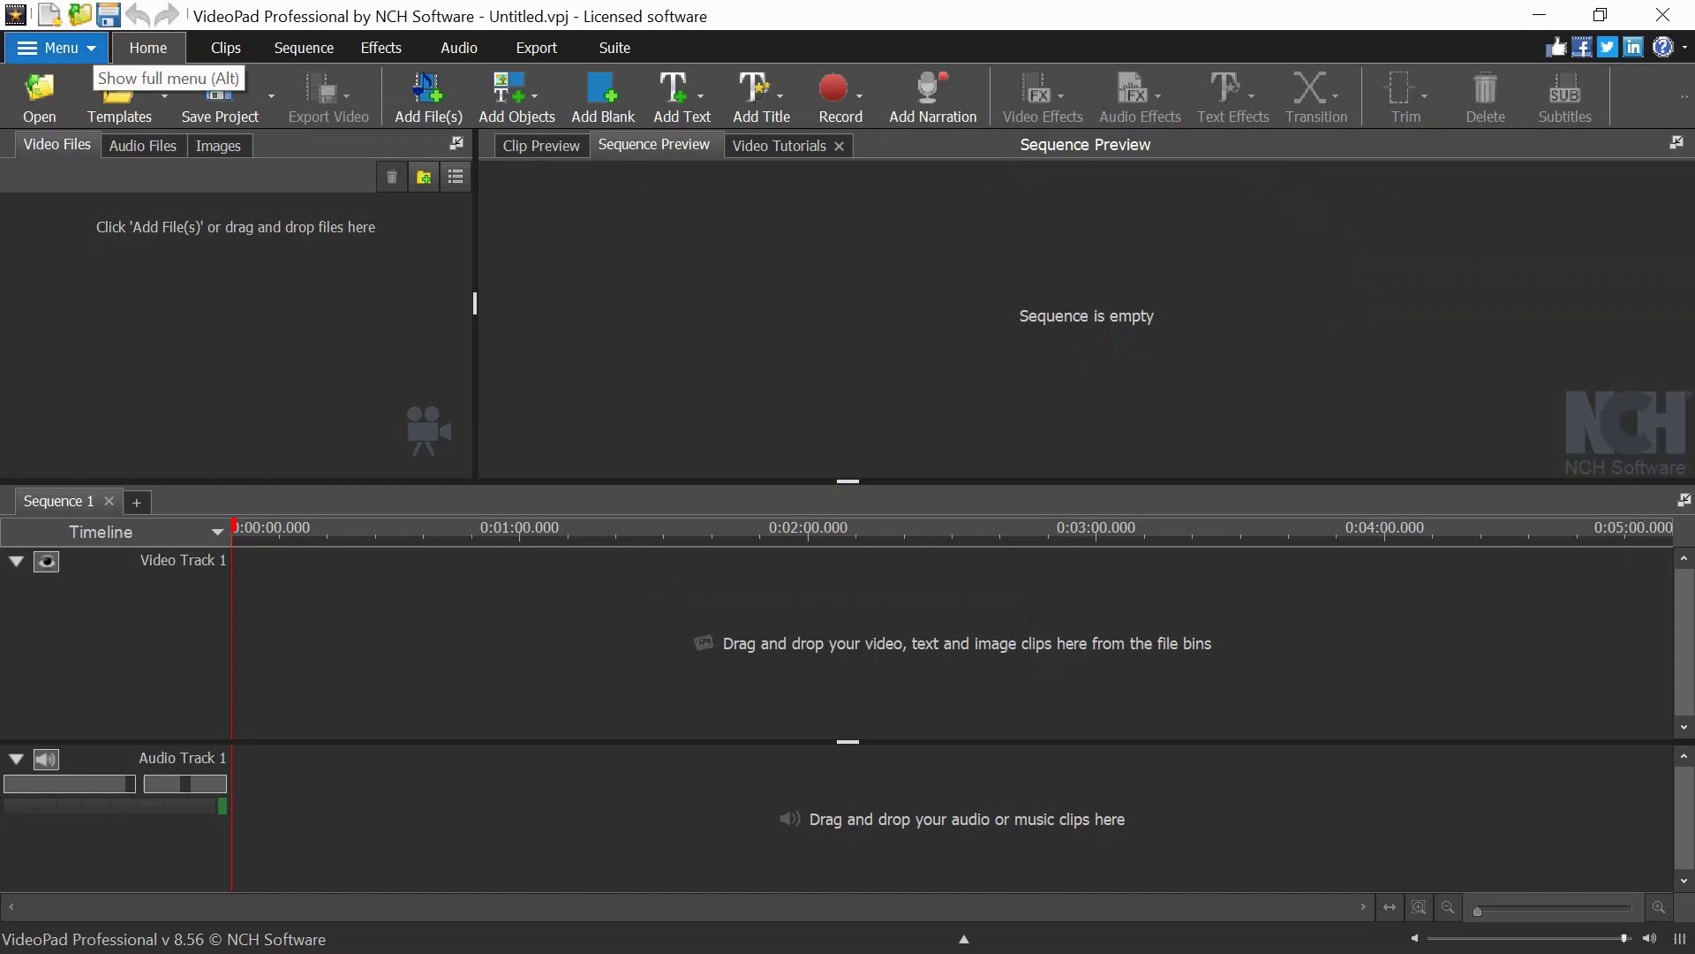
Review the available project file commands, from creating a new project to the batch video editor.
click(91, 48)
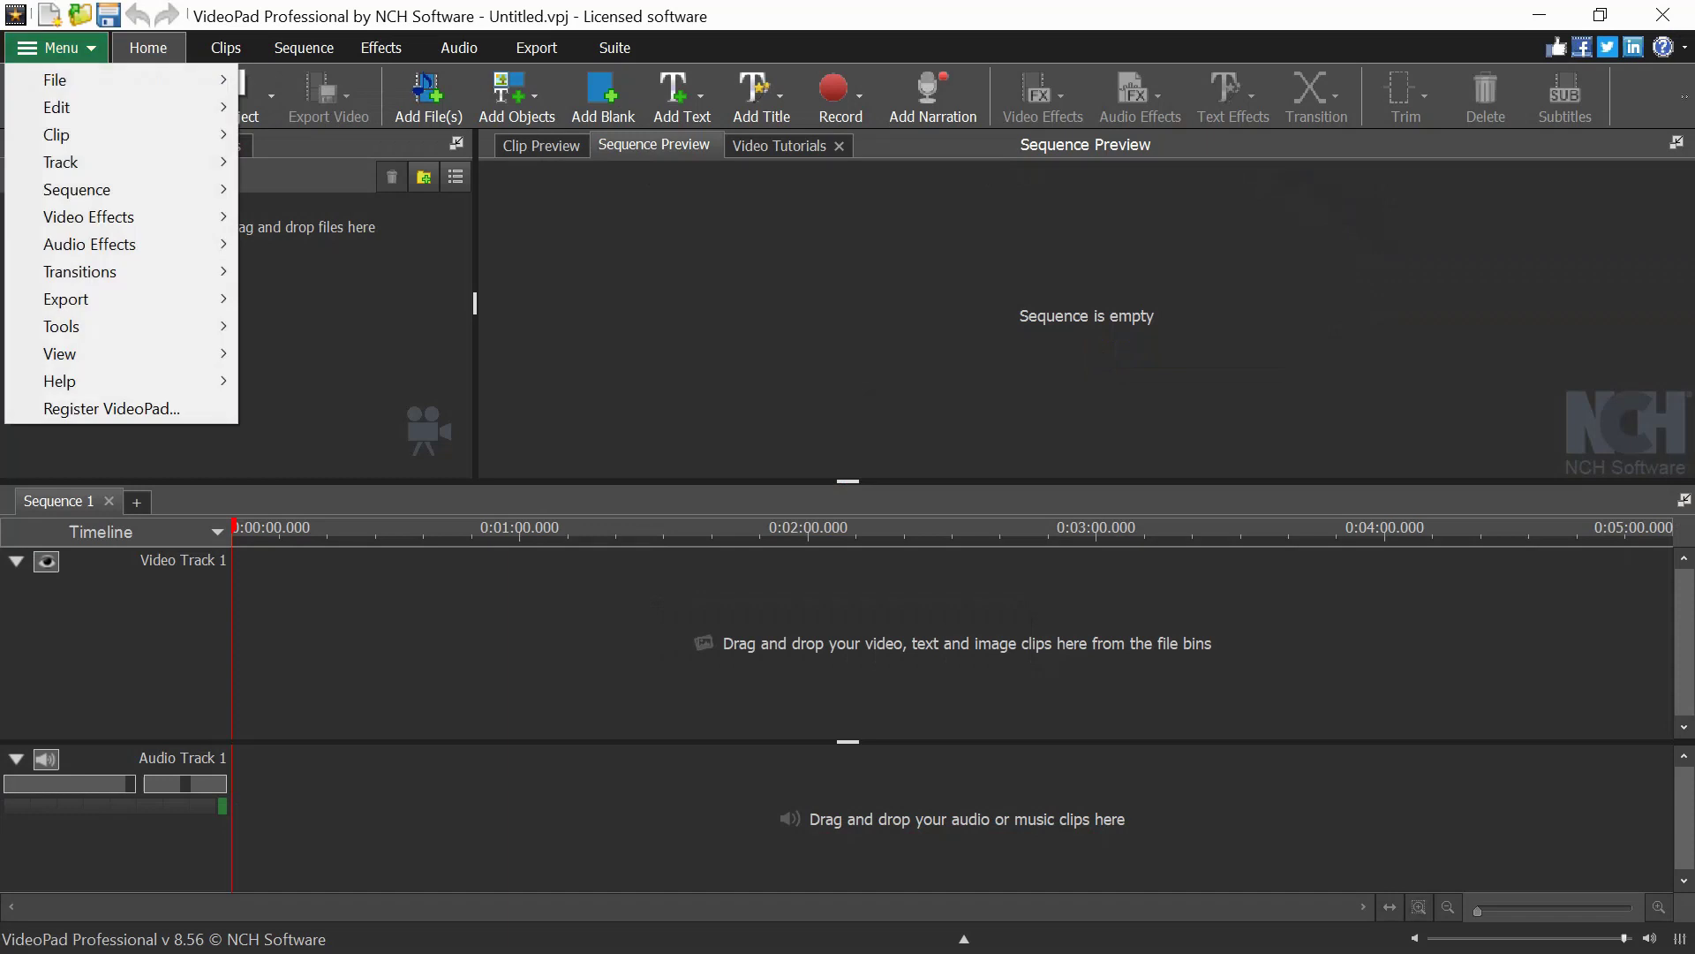
key(Down)
key(Right)
key(Down)
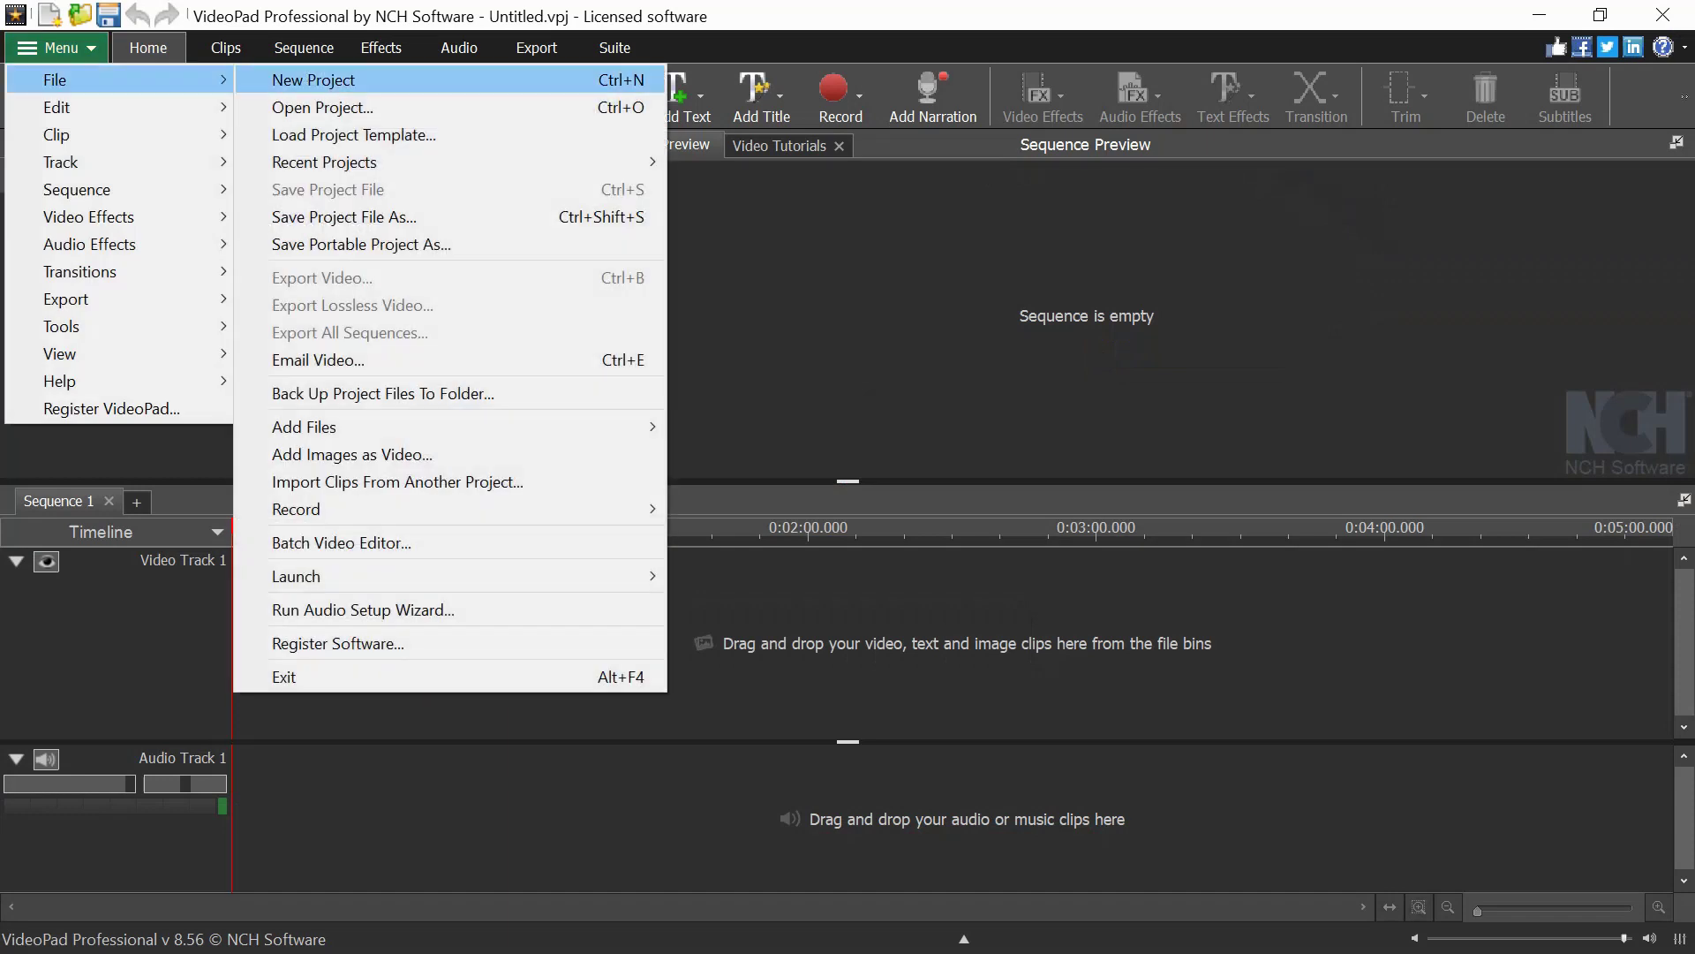
key(Down)
key(Down)
key(Down)
key(Down)
key(Down)
key(Down)
key(Down)
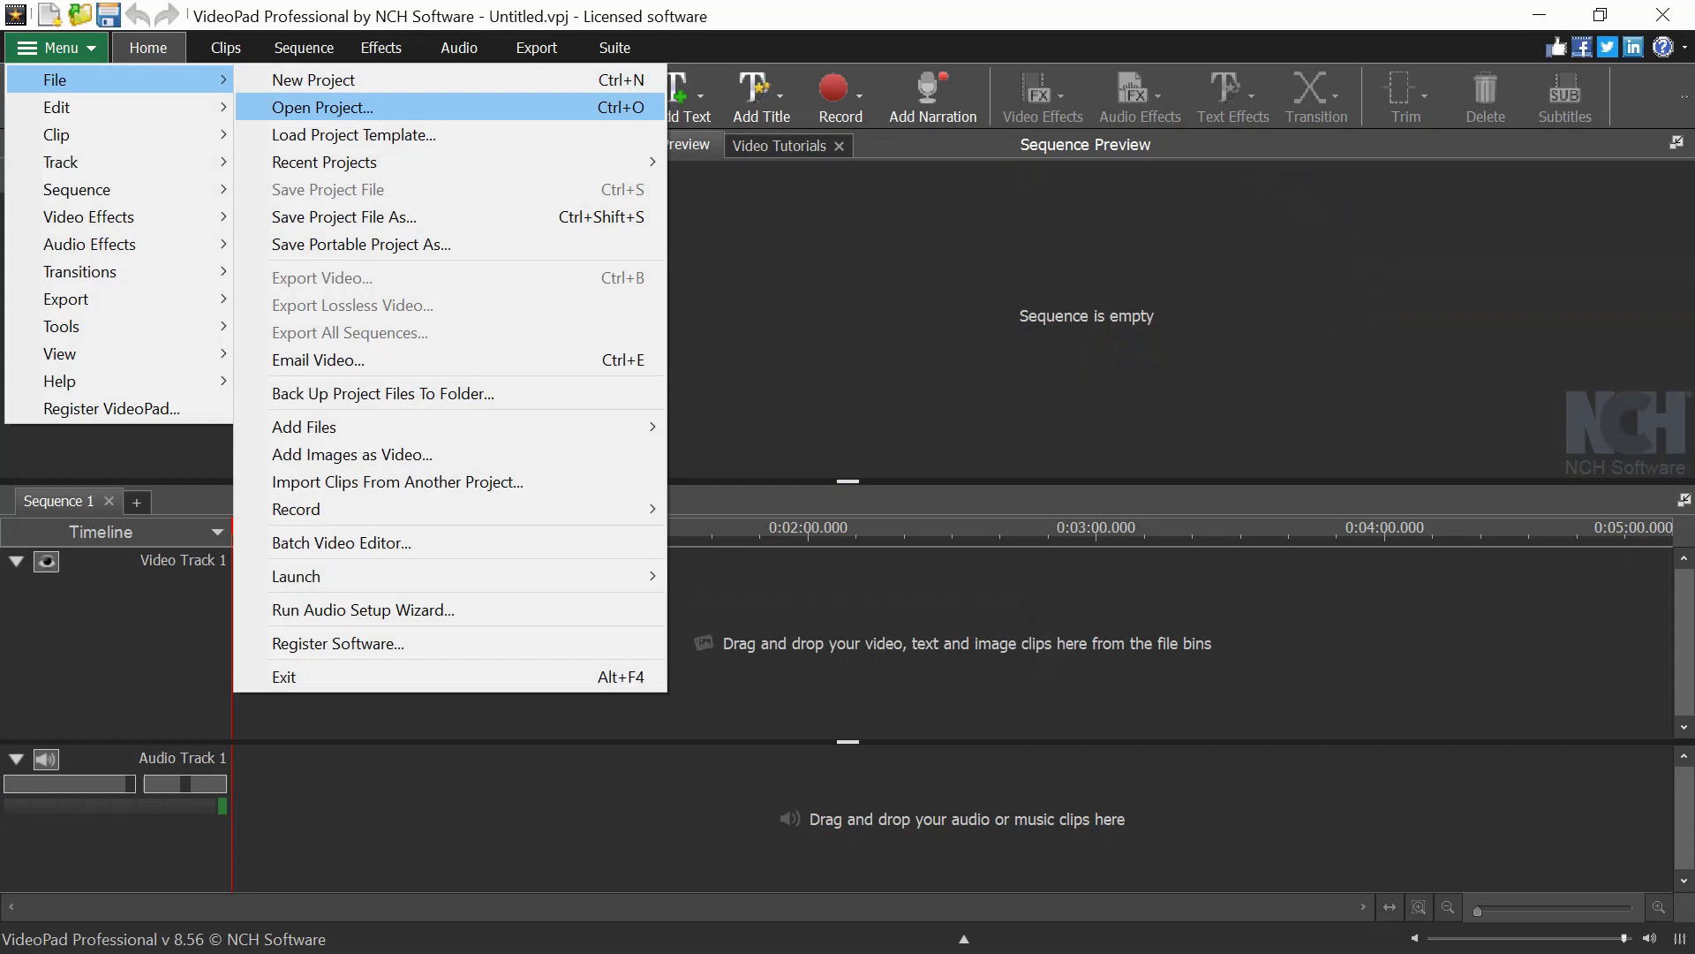
key(Down)
key(Down)
key(Down)
key(Down)
key(Down)
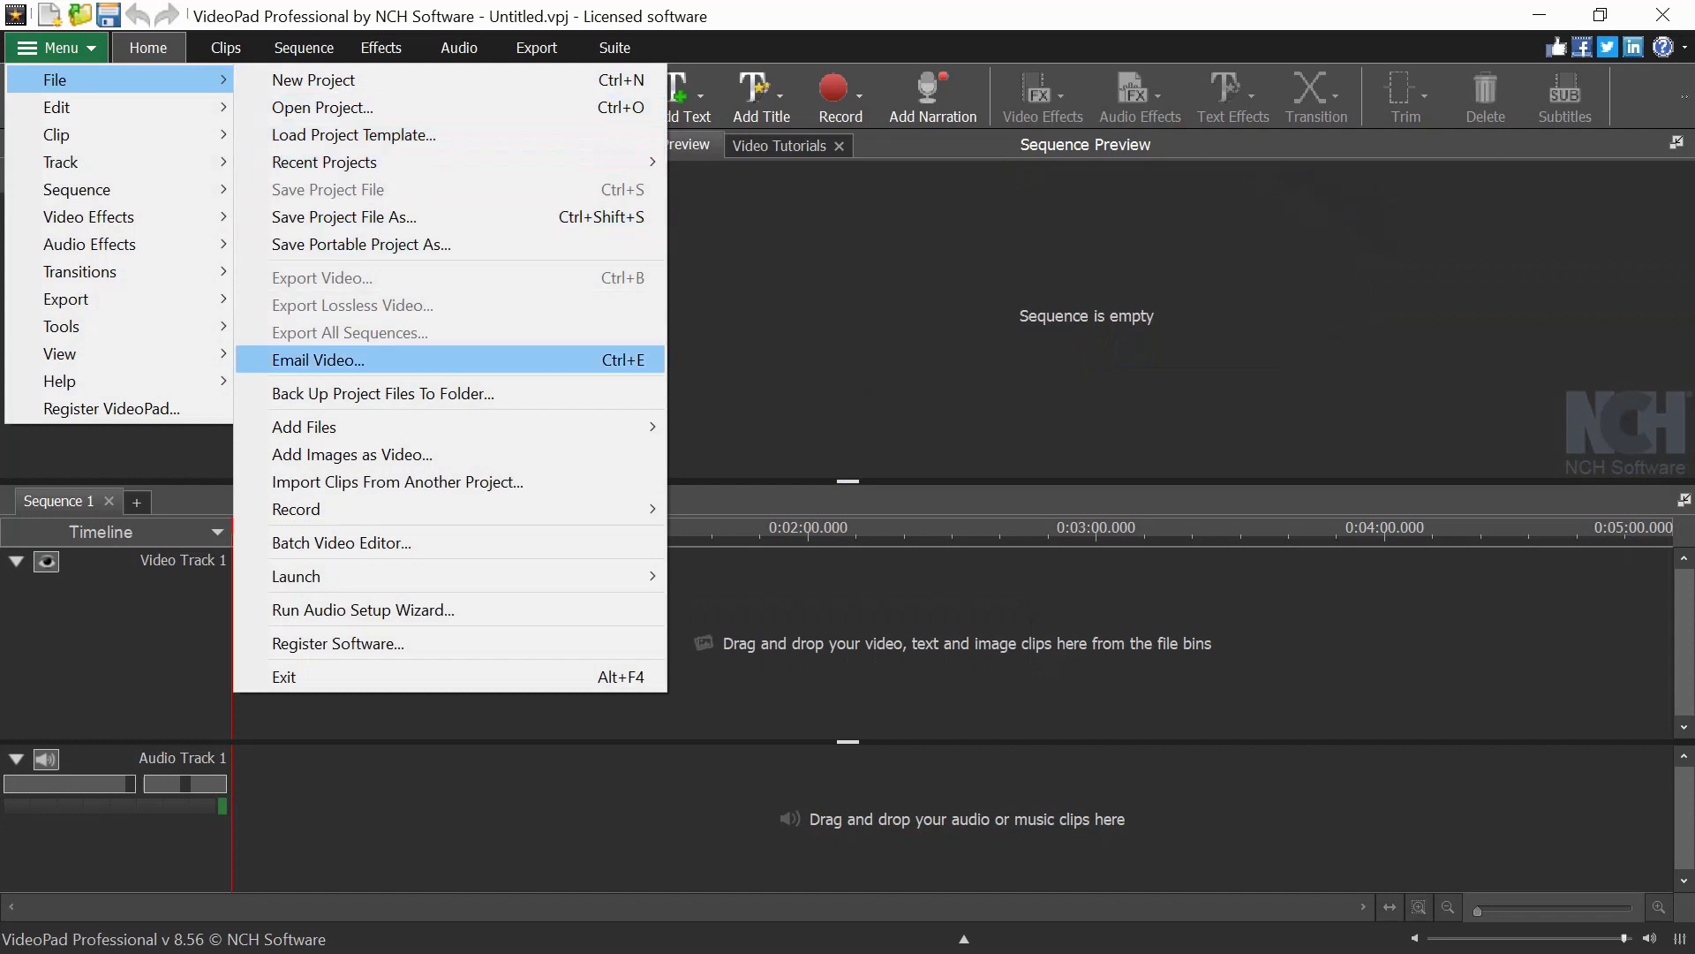
key(Down)
key(Up)
key(Down)
key(Up)
key(Up)
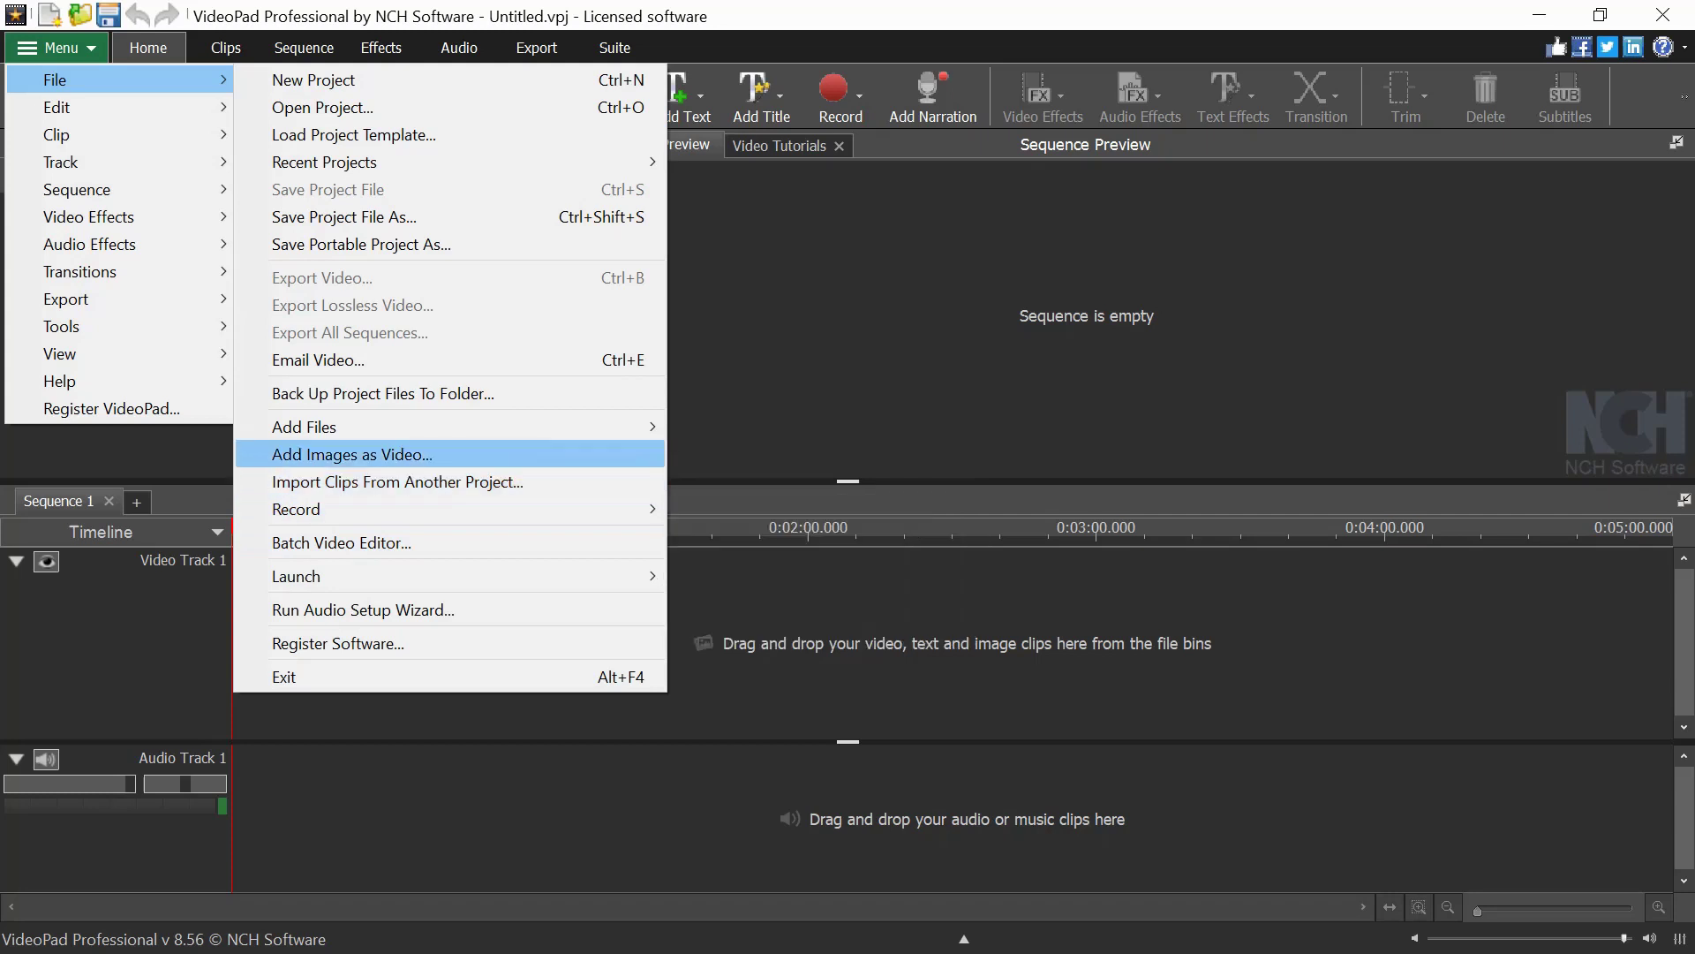
key(Up)
key(Down)
key(Down)
Review the companion NCH programs that can be launched and the audio setup and registration commands.
key(Down)
key(Down)
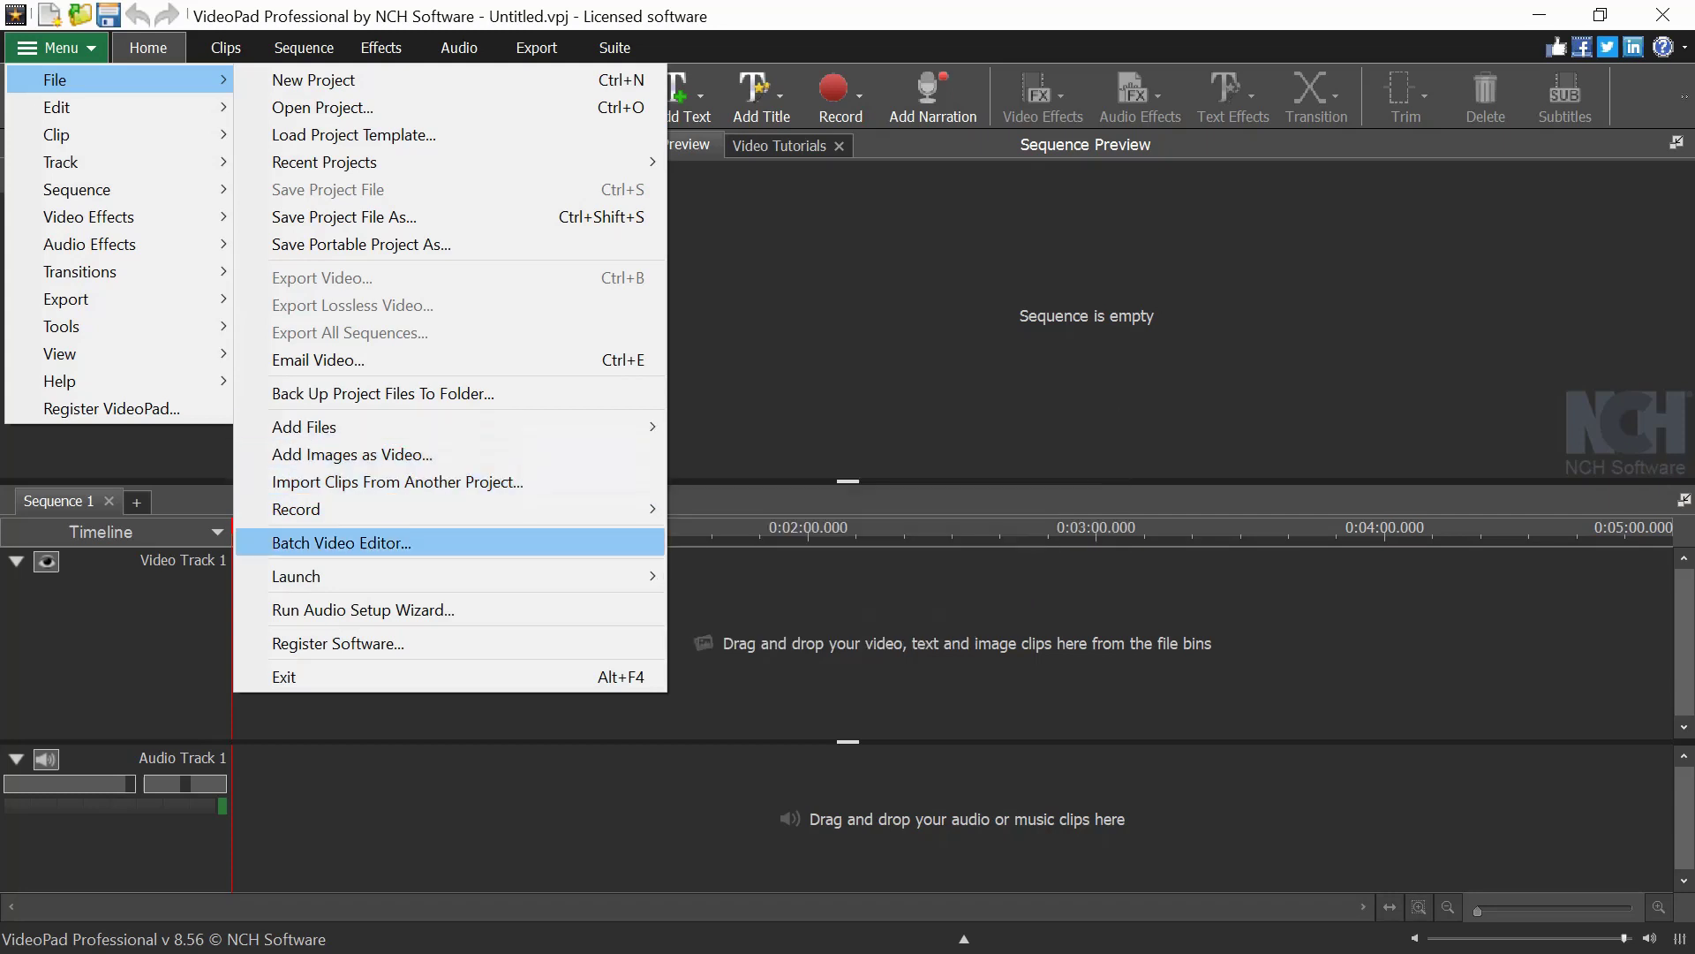
key(Down)
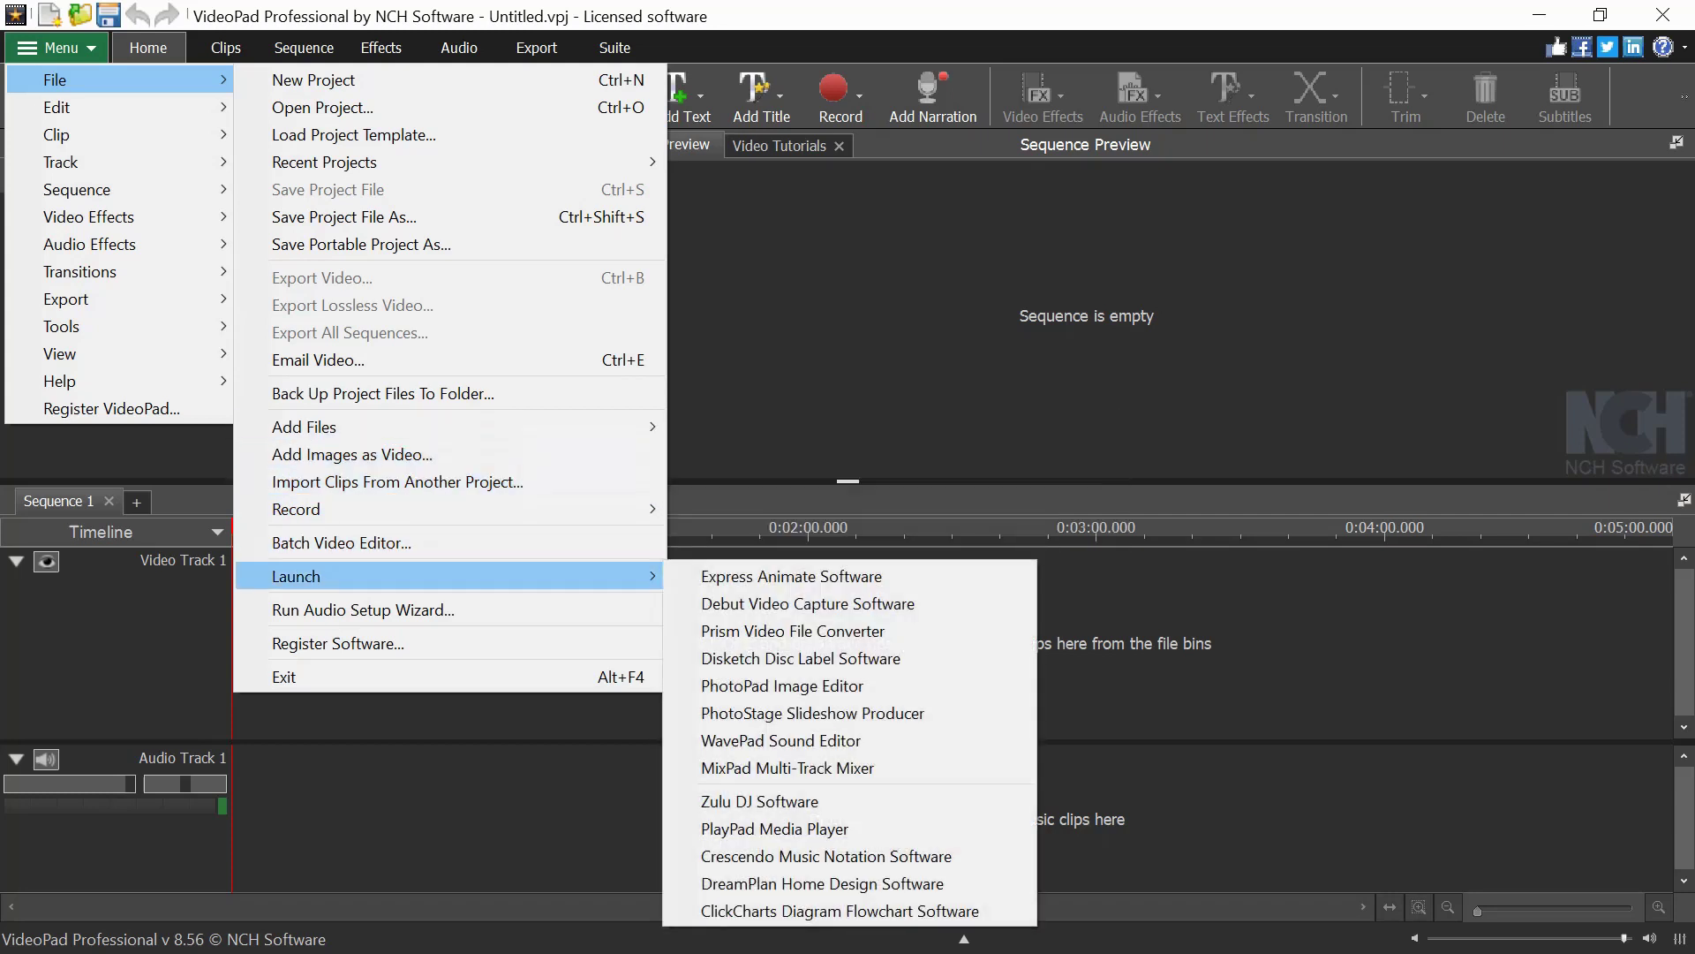
key(Right)
key(Down)
key(Down)
key(Down)
key(Down)
key(Down)
key(Down)
key(Down)
key(Left)
key(Down)
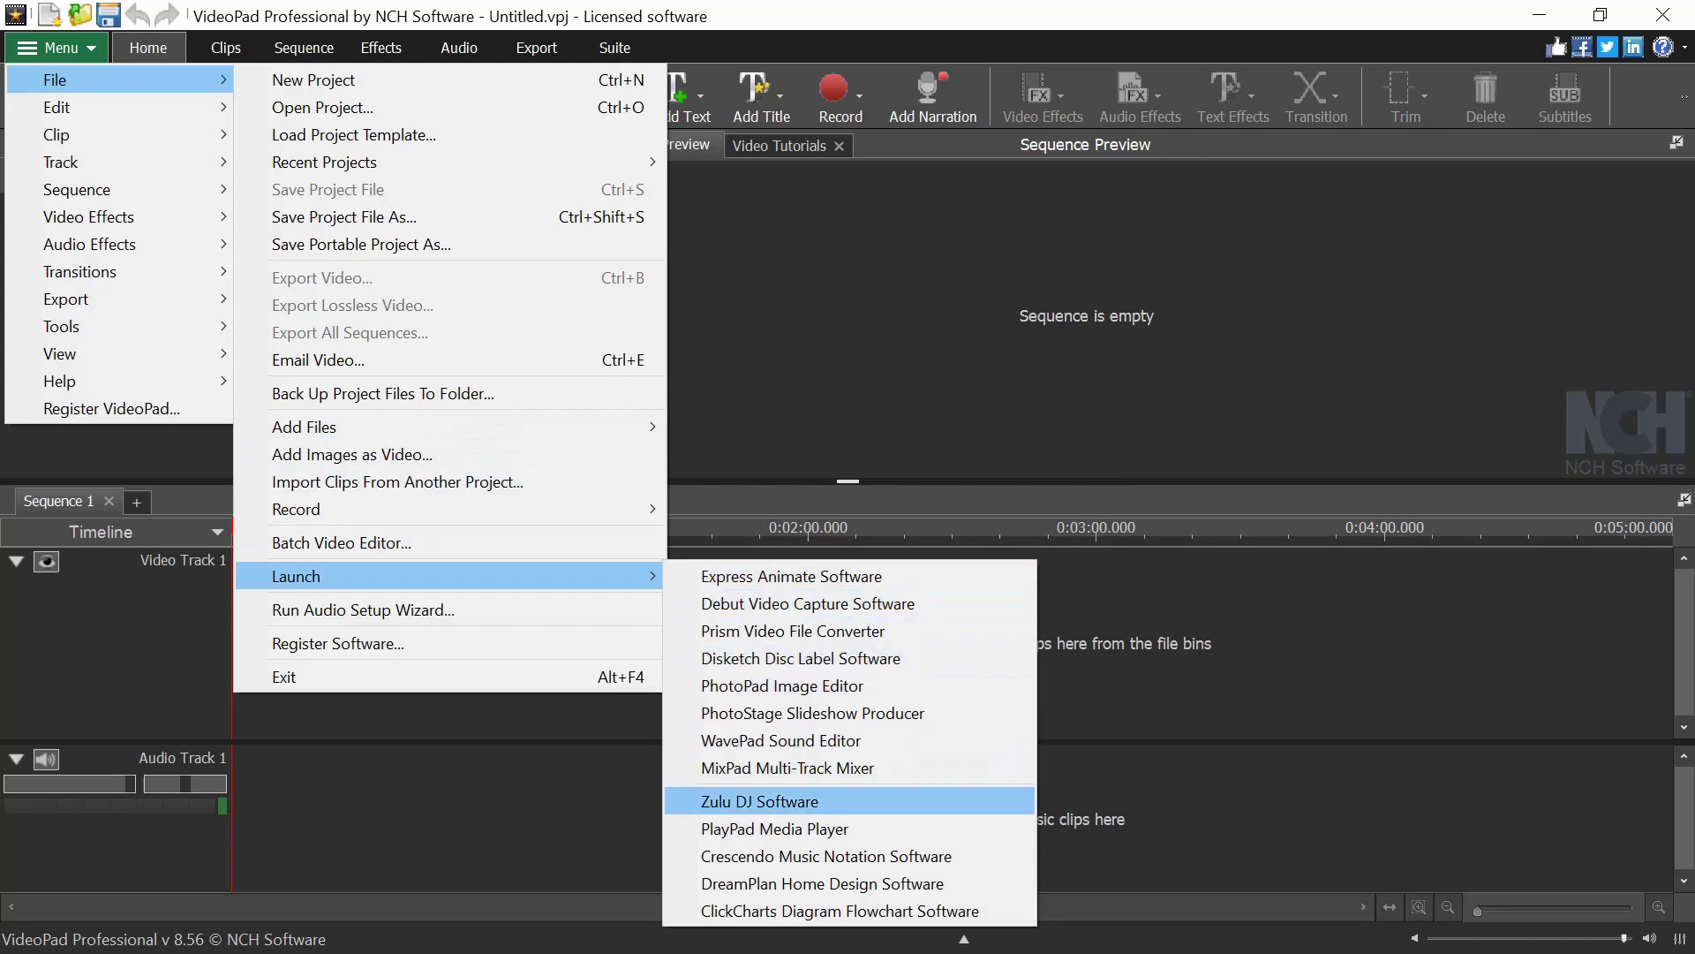
key(Up)
key(Up)
key(Up)
key(Up)
key(Up)
key(Up)
key(Left)
key(Down)
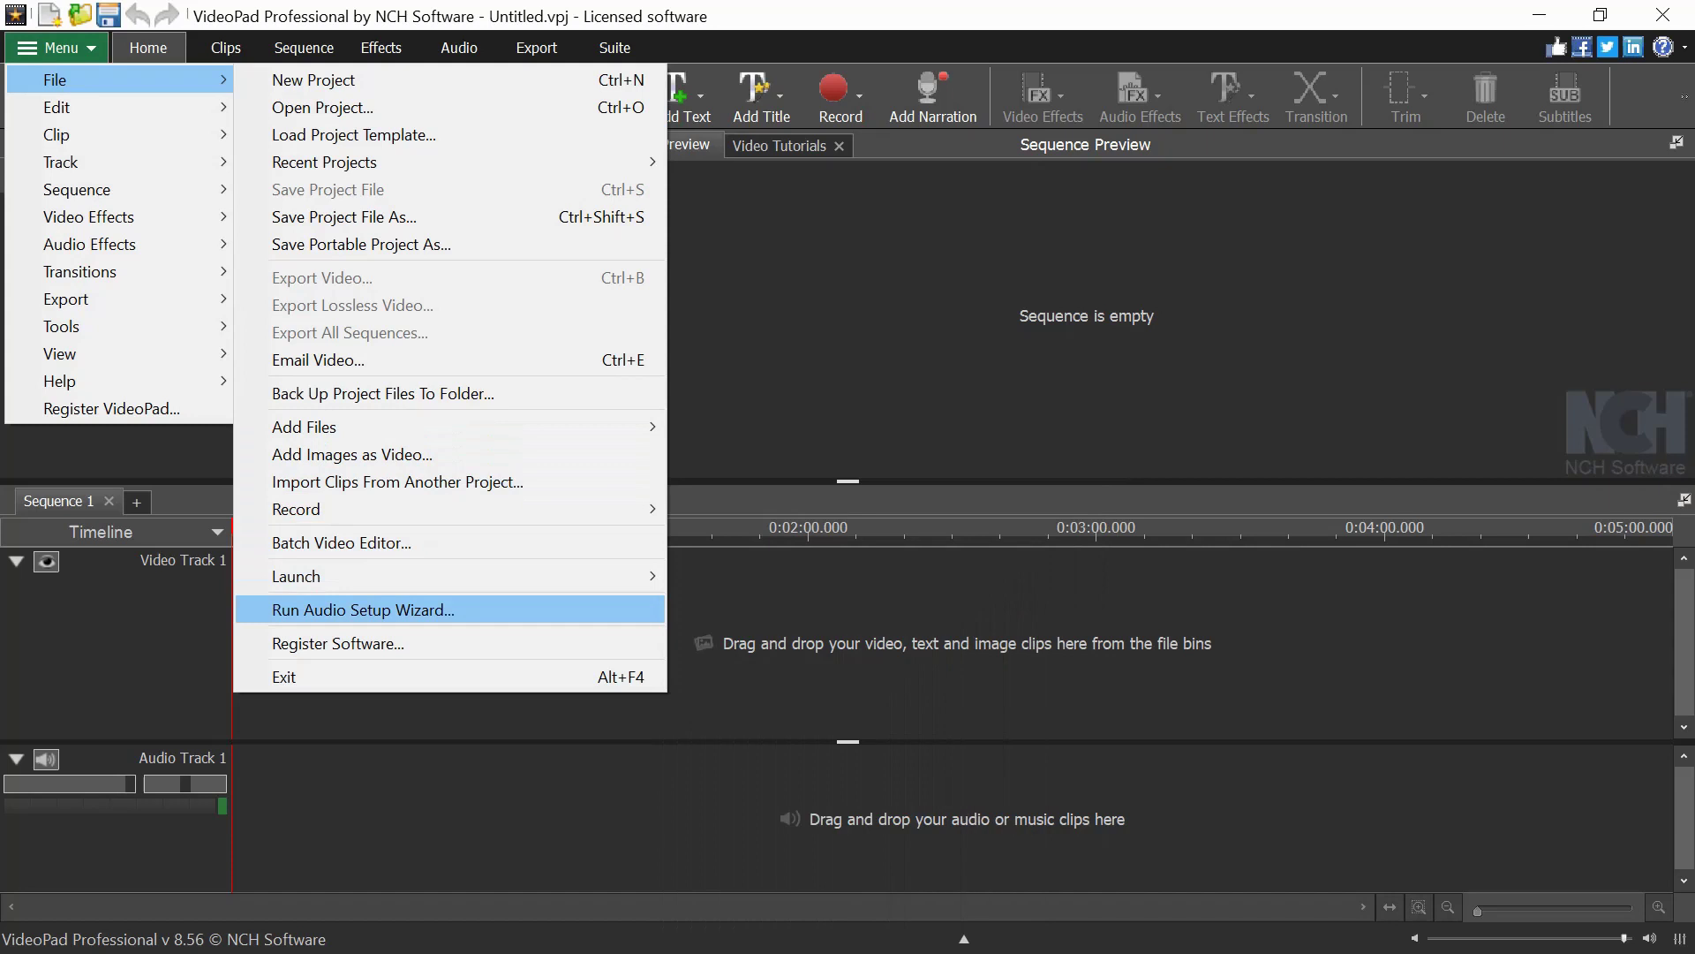
key(Down)
Examine the editing commands for undoing, cutting, copying, pasting and deleting clips in the sequence.
key(Left)
key(Down)
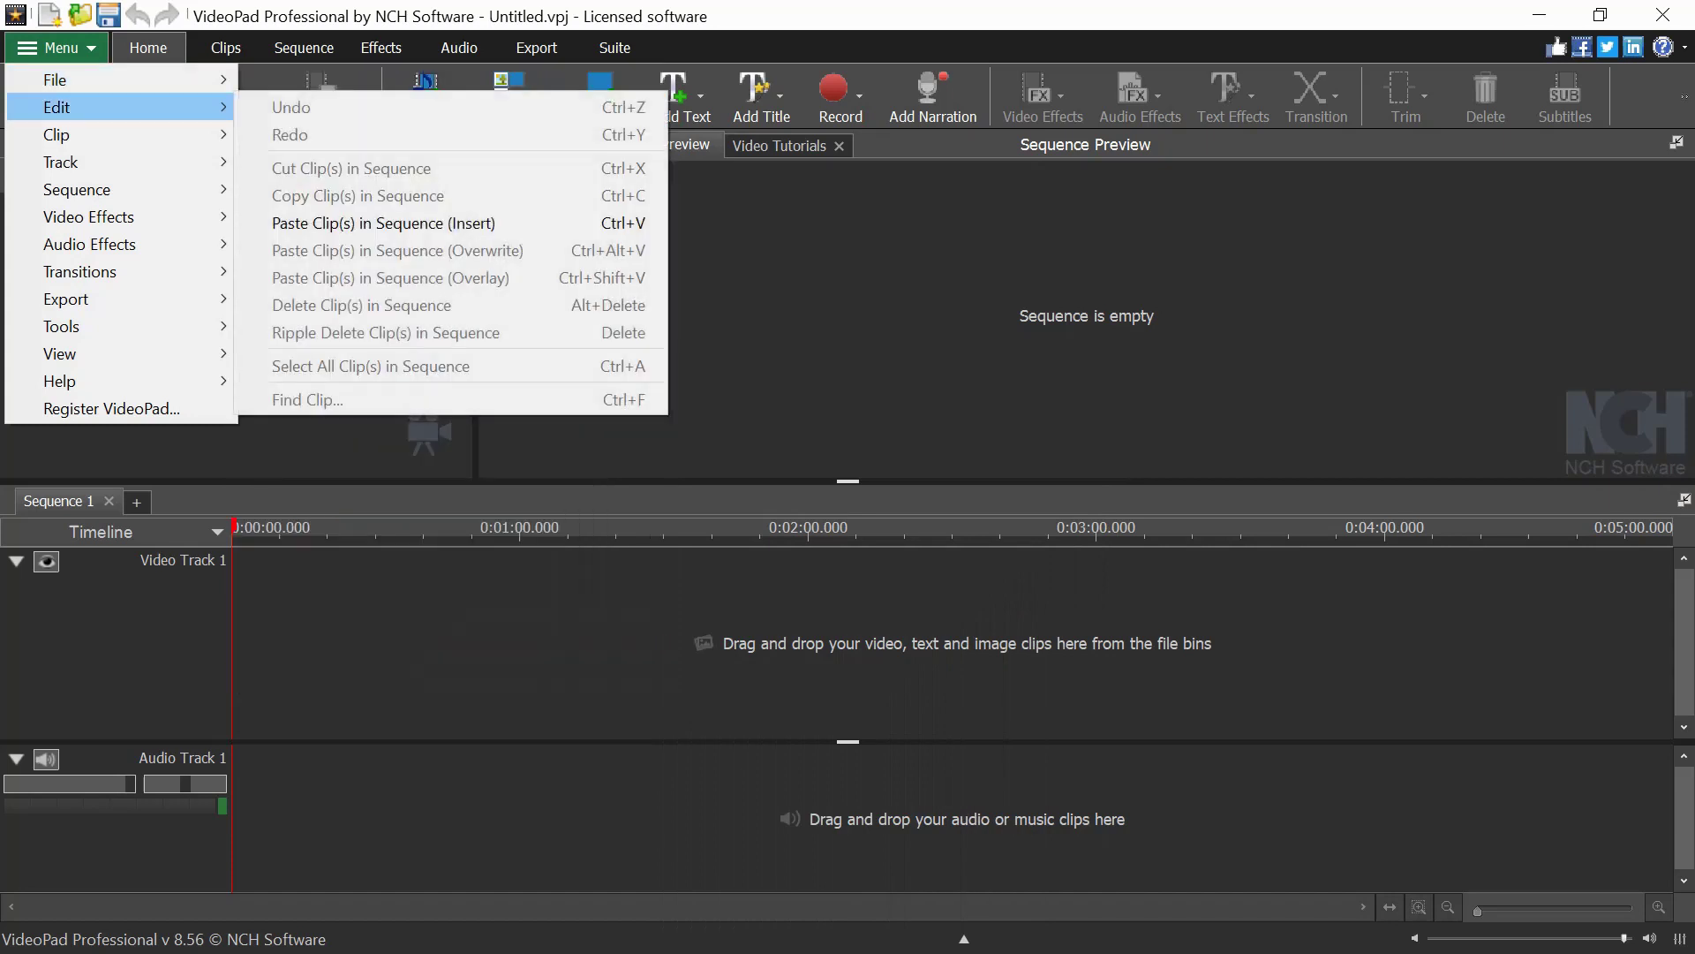
key(Down)
key(Down)
key(Down)
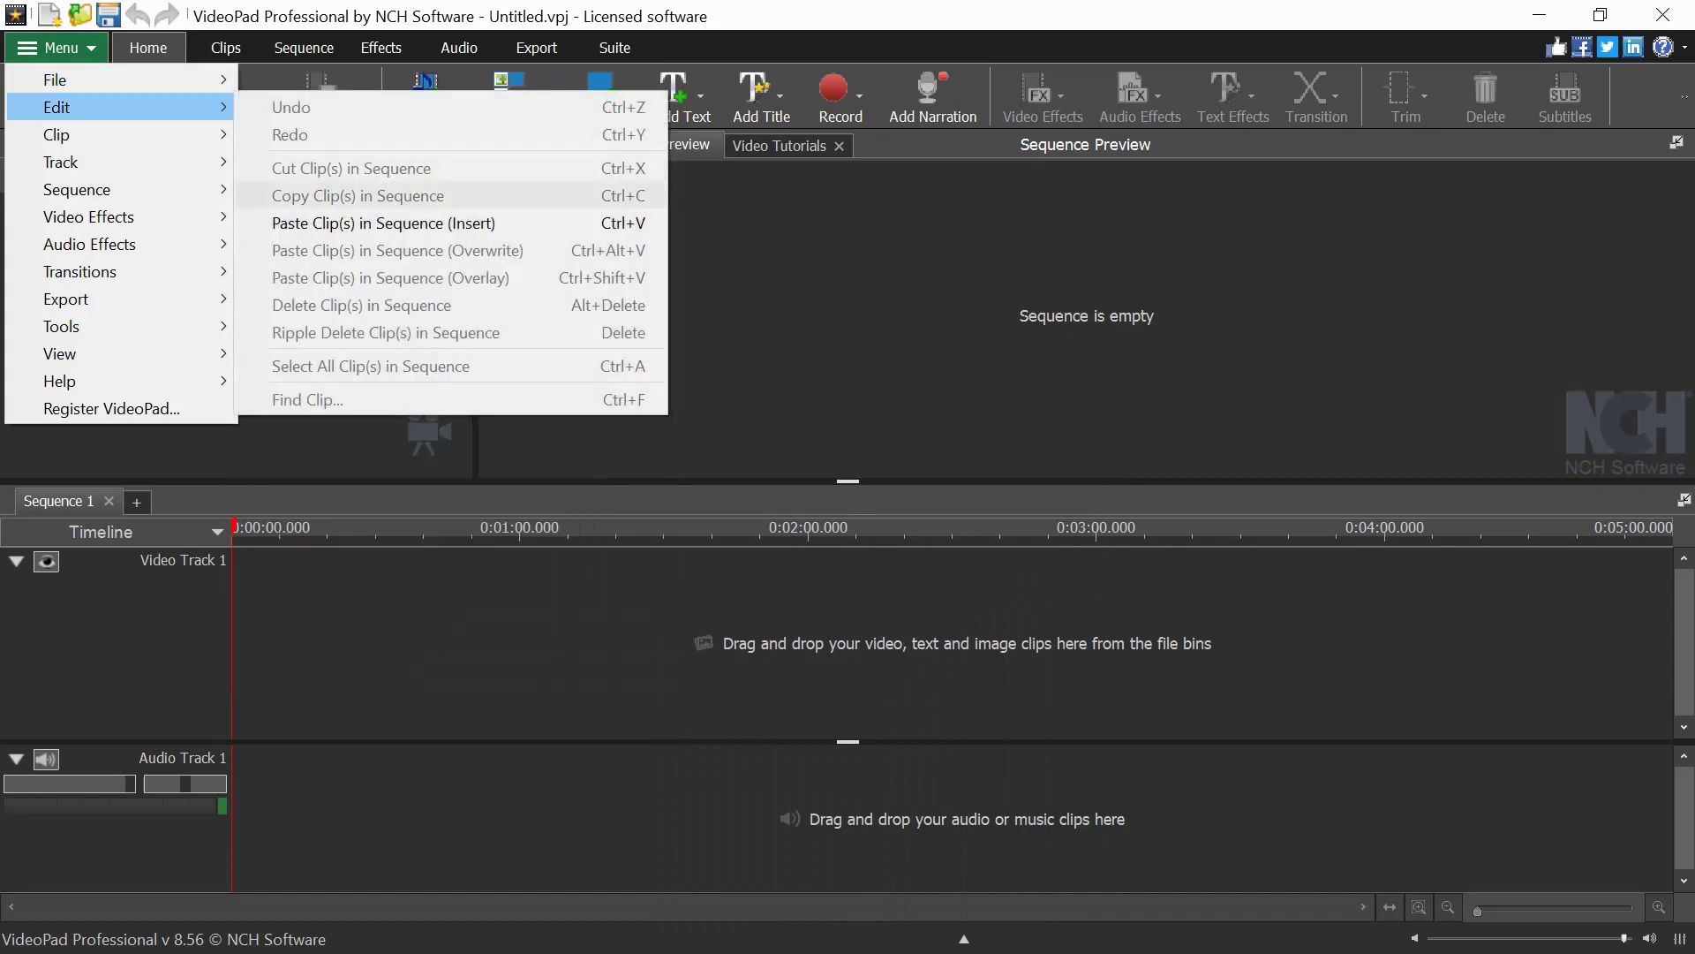
key(Down)
key(Down)
key(Left)
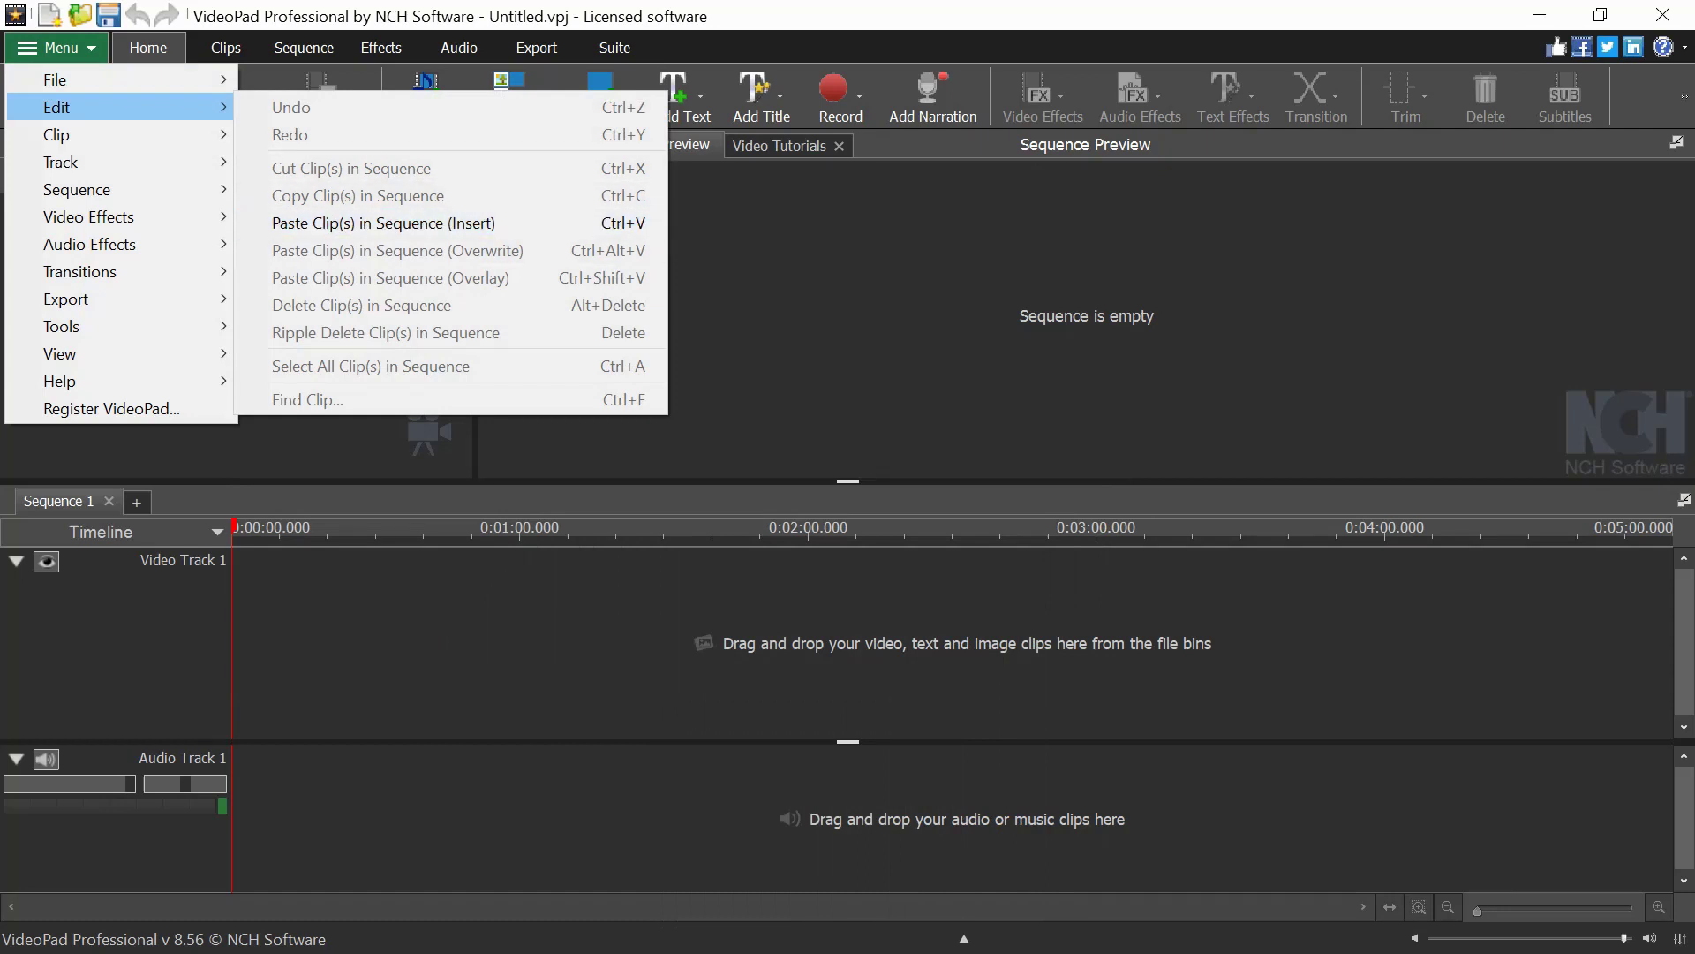
Examine the command categories for tracks and sequences, including the new, delete and split sequence commands.
key(Down)
key(Down)
key(Left)
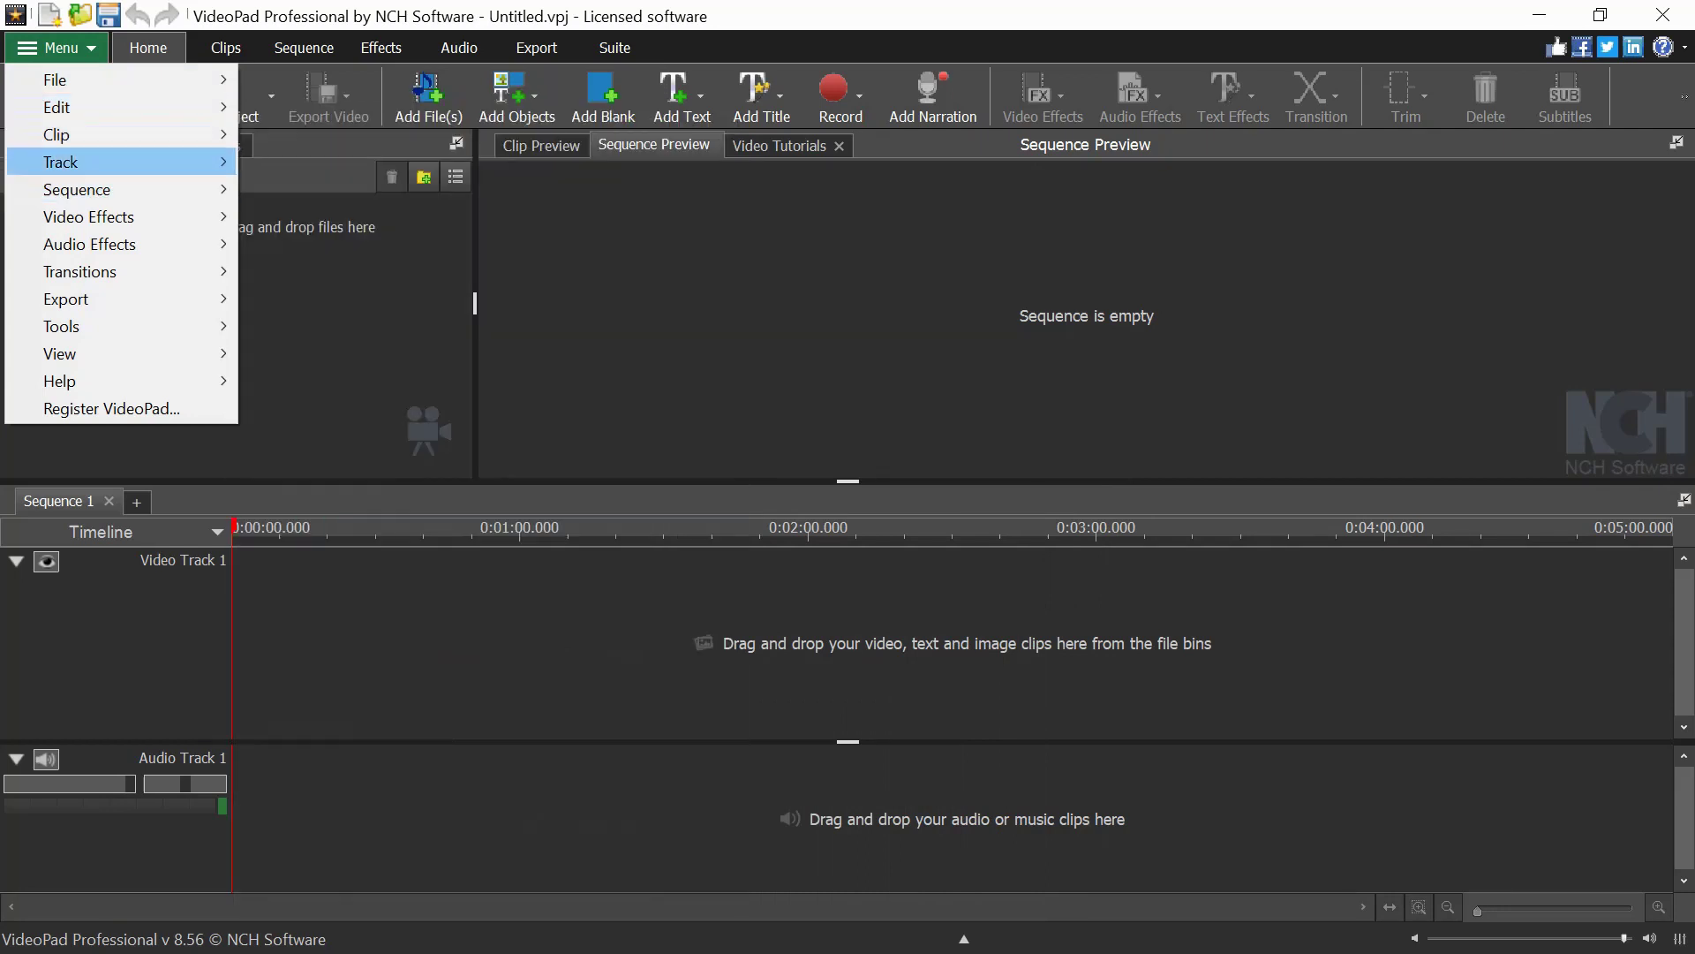
key(Down)
key(Right)
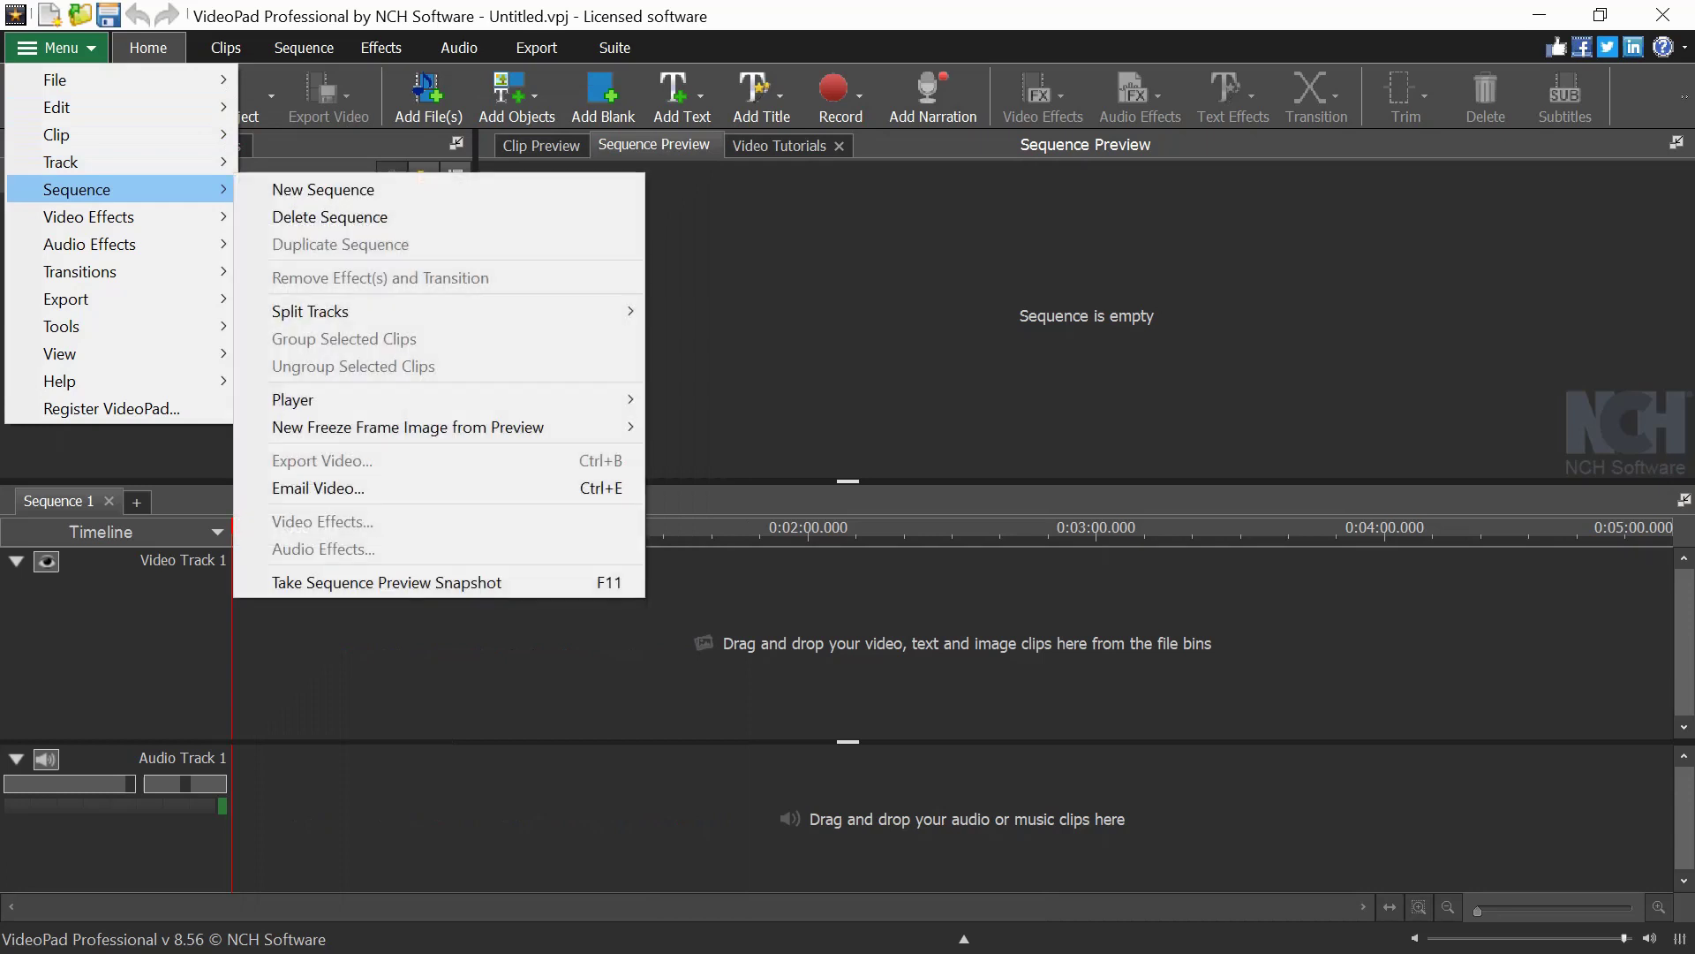
key(Escape)
key(Escape)
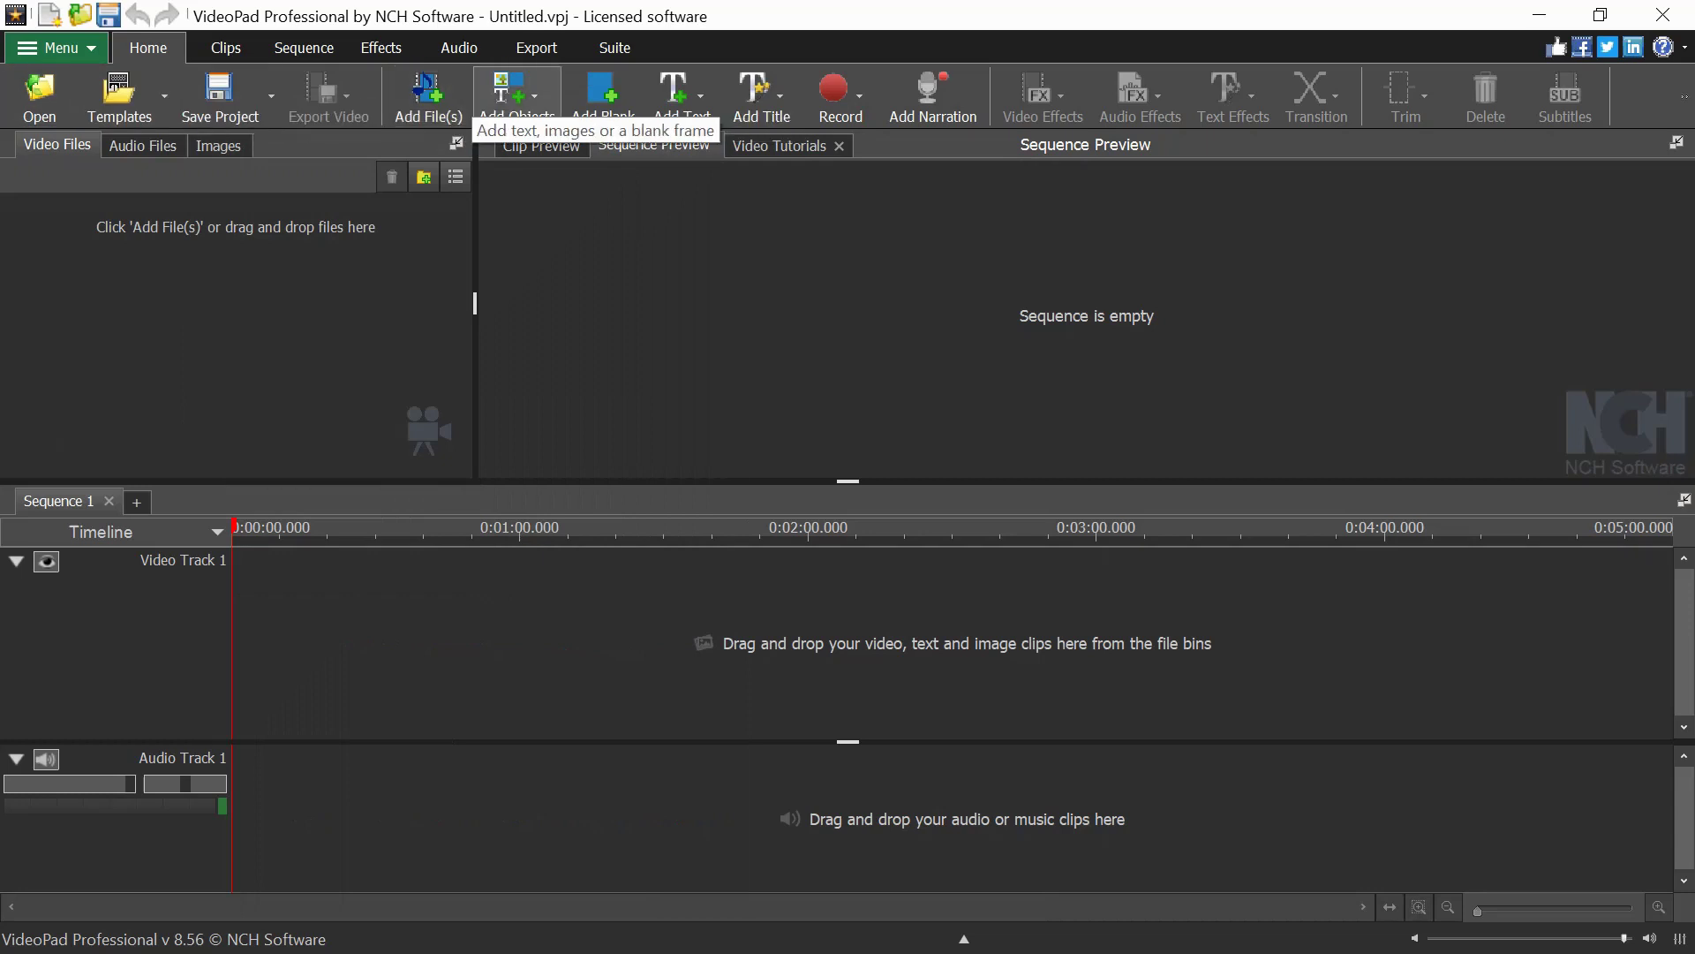
click(57, 48)
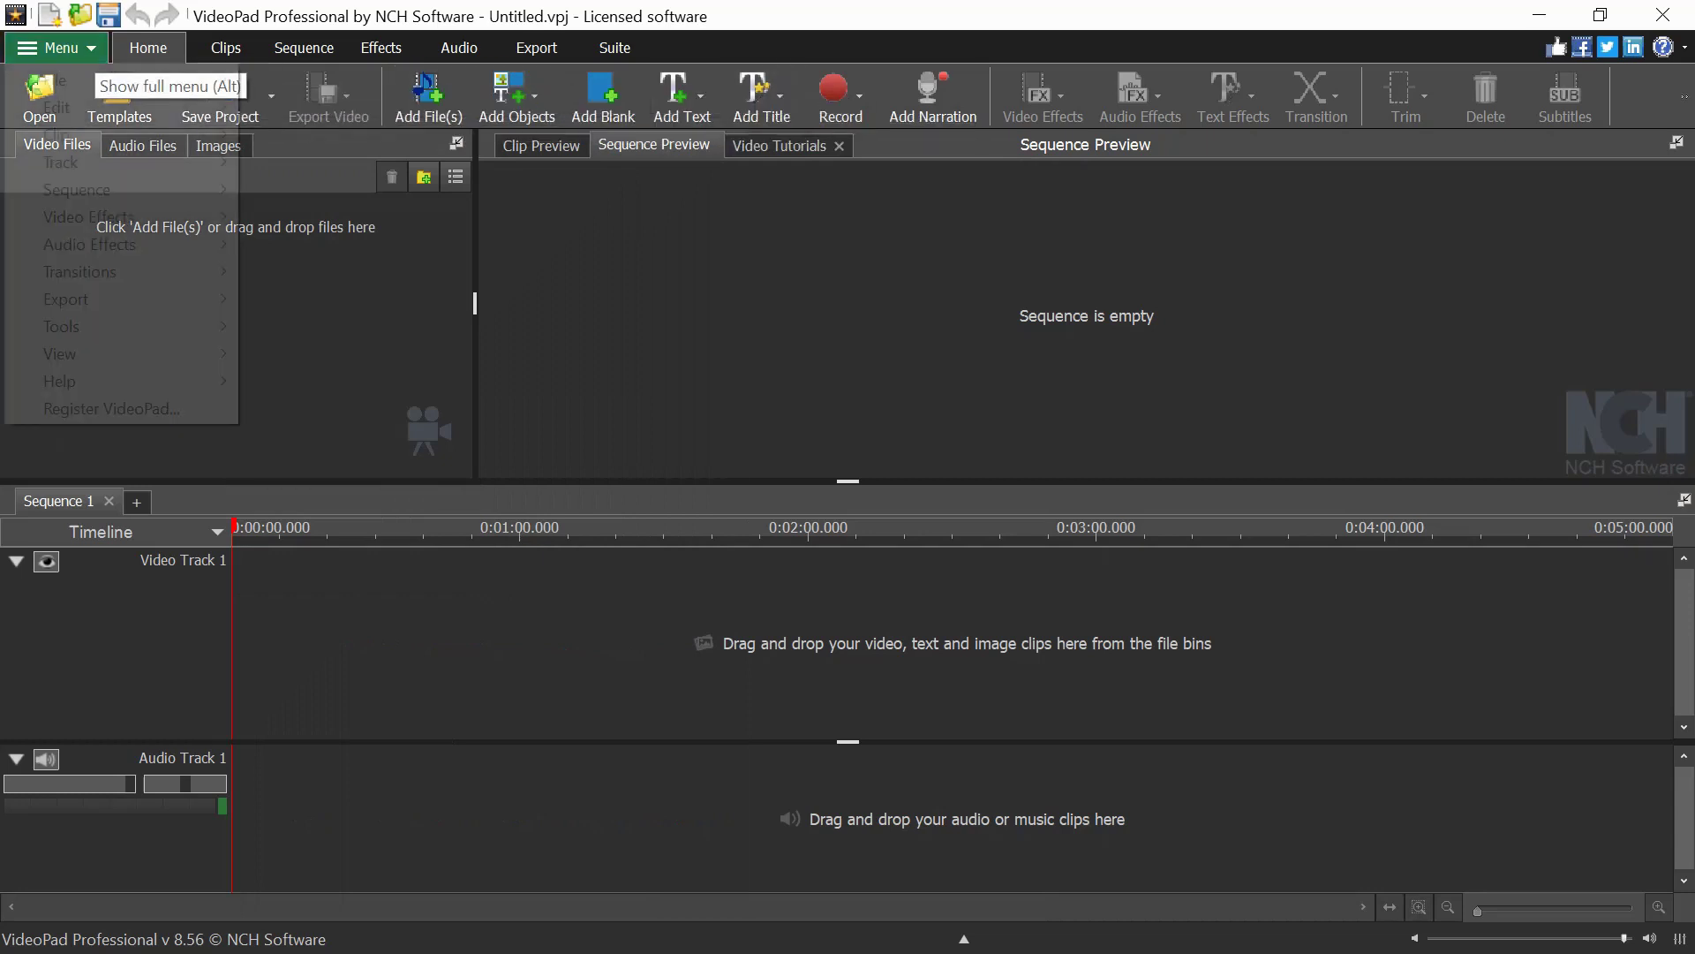
key(Escape)
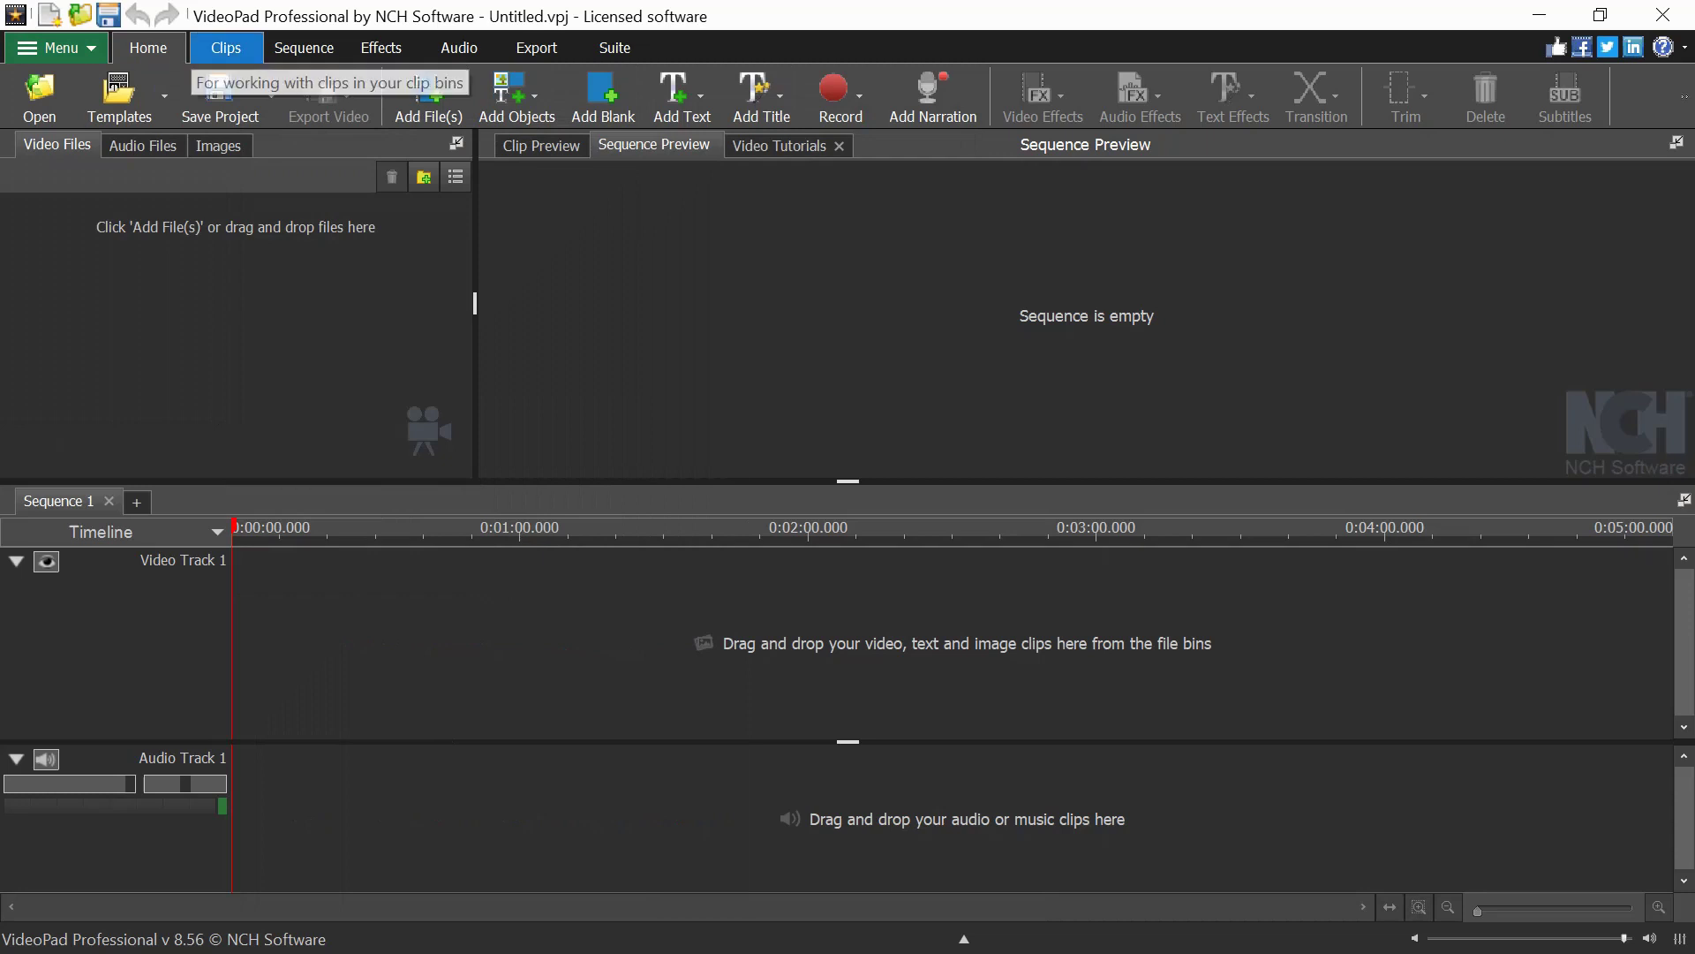
Look through the Clips, Sequence, Effects, Audio, Export and Suite tool sets and return to the Home tools.
click(226, 47)
click(303, 47)
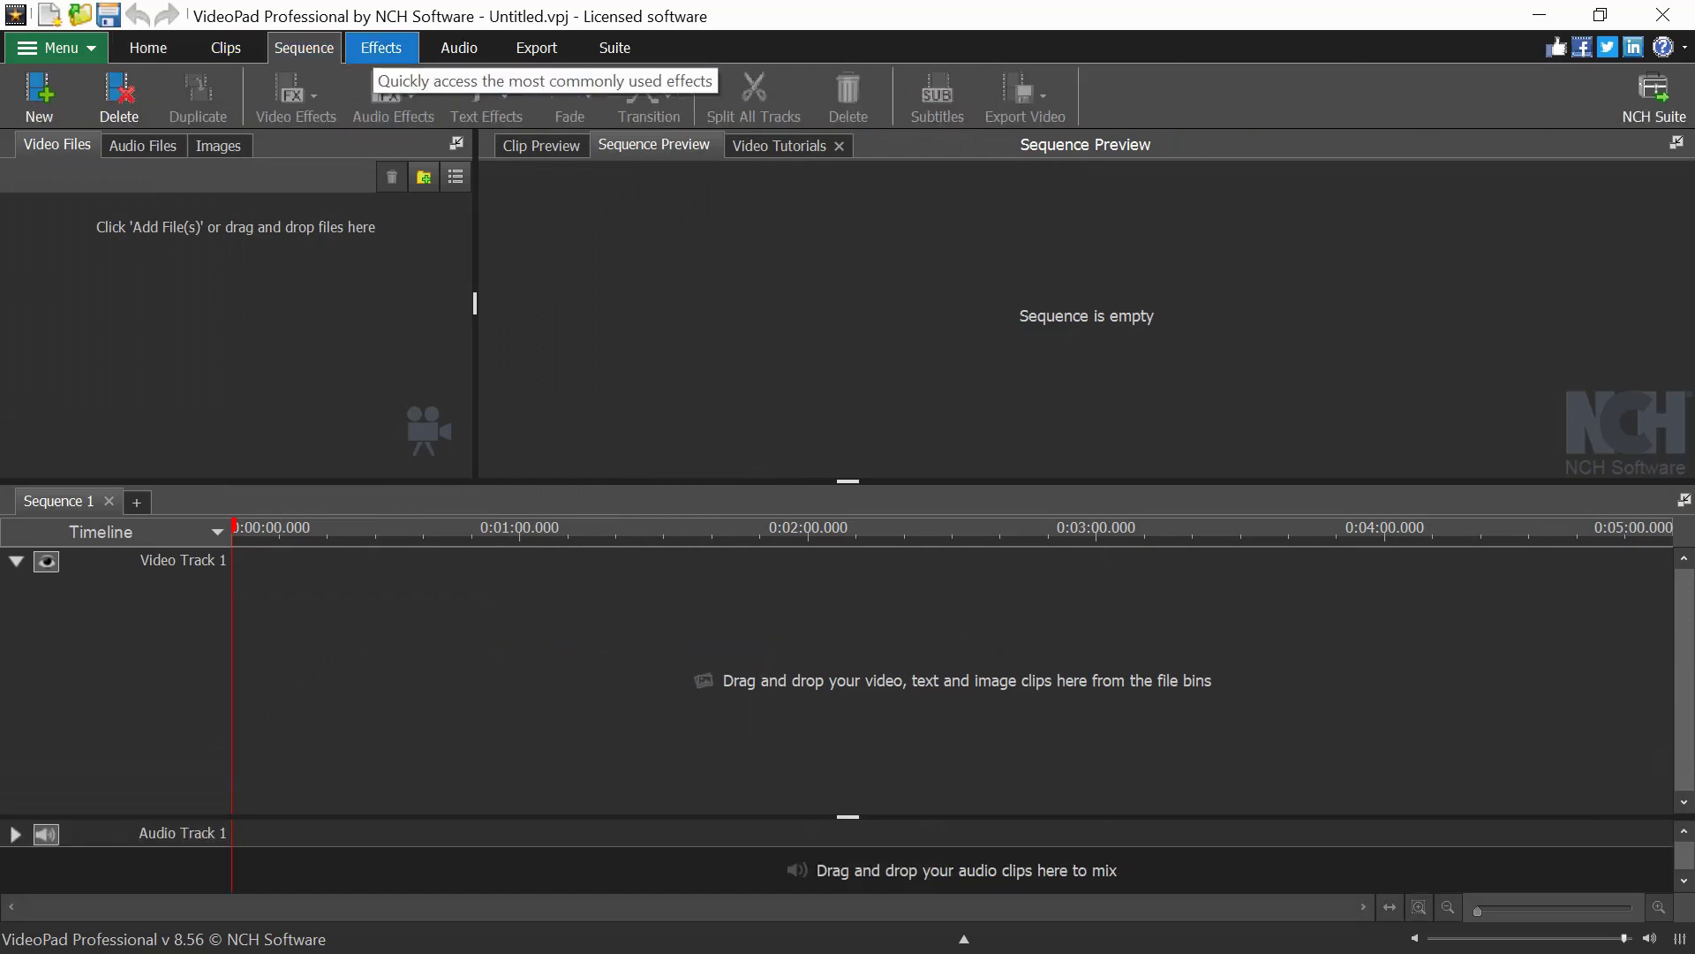
click(381, 48)
click(459, 47)
click(537, 47)
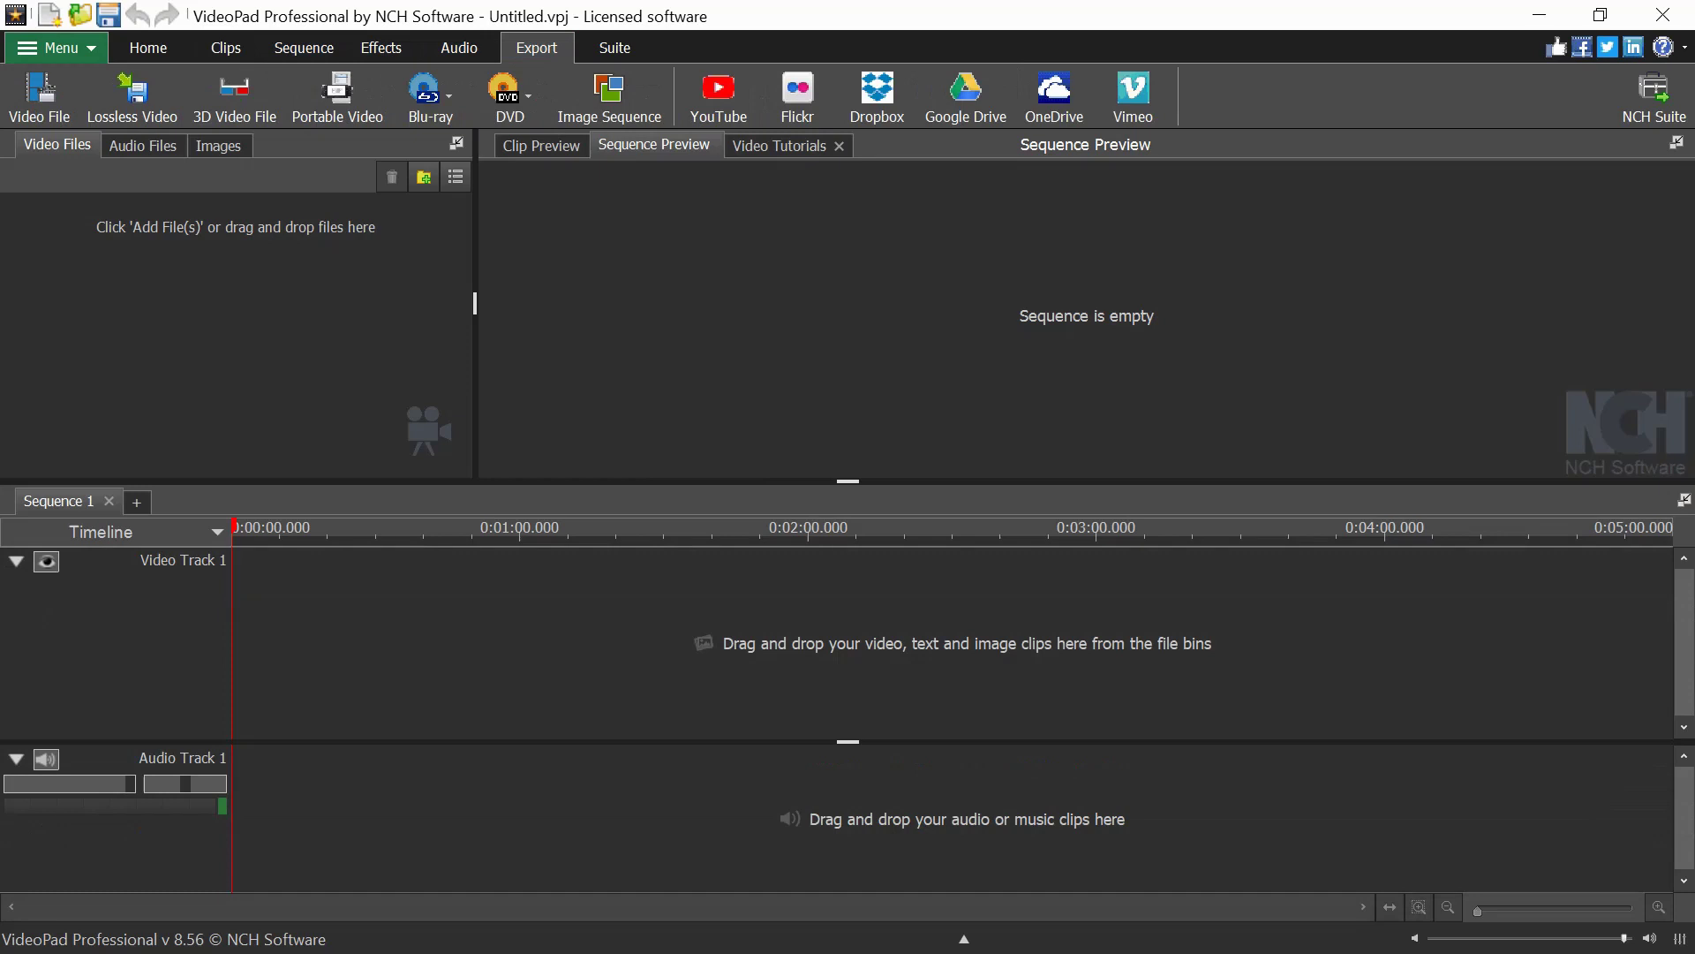
click(614, 47)
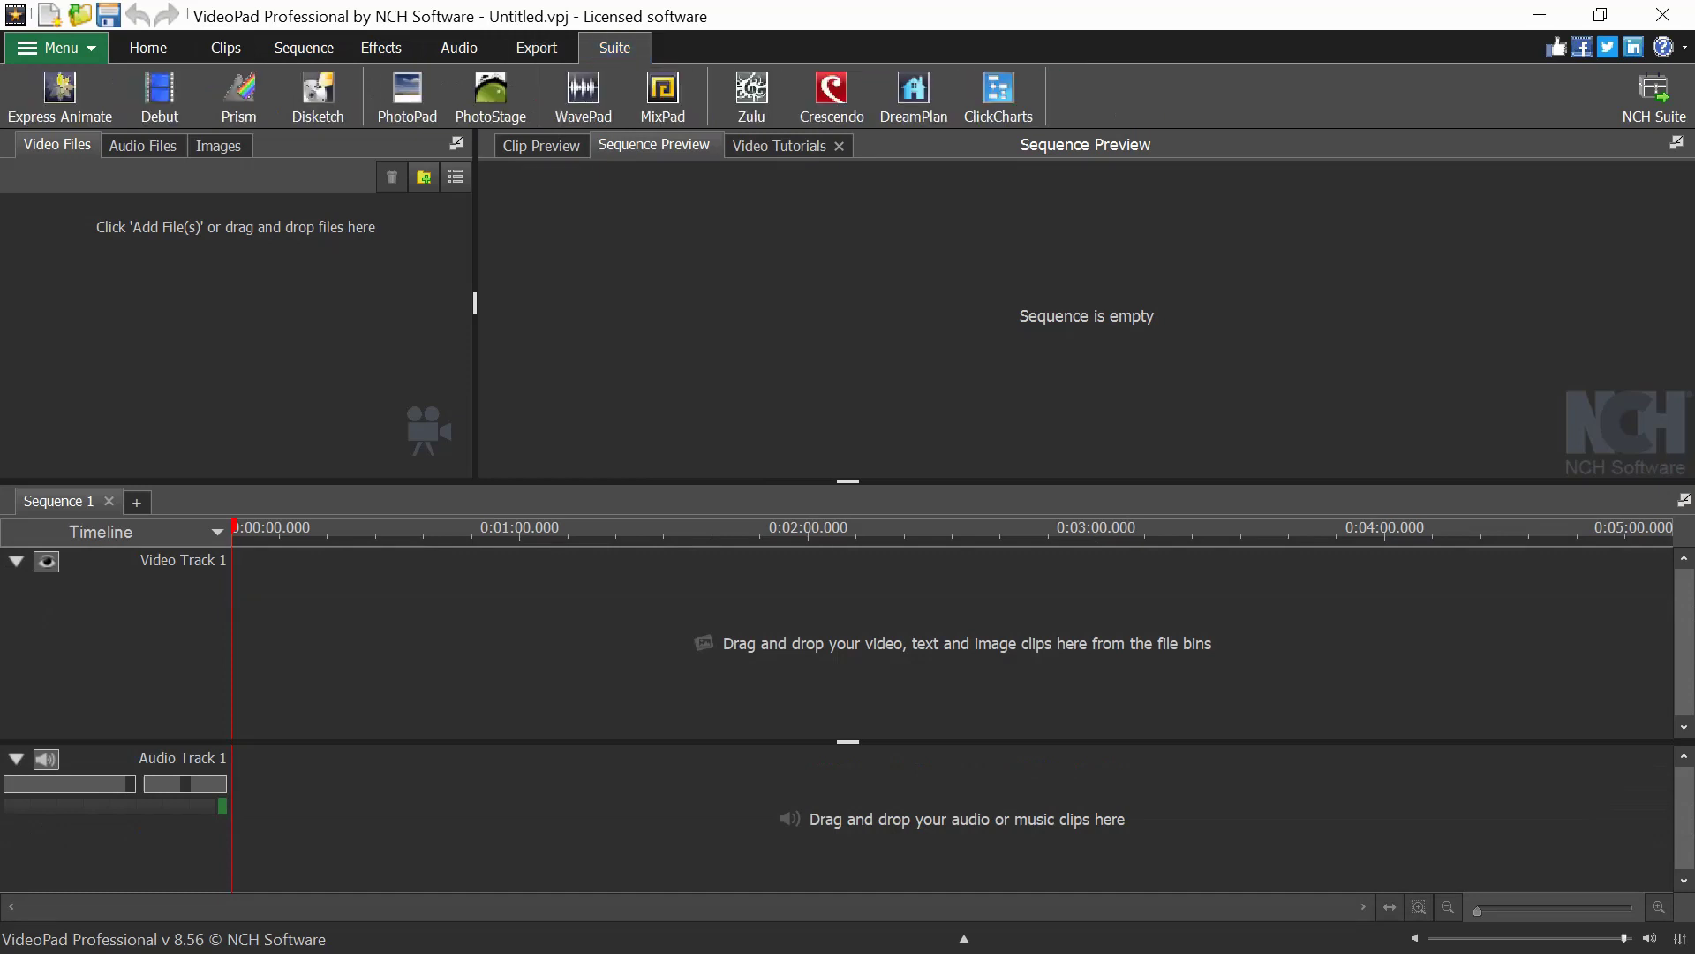
click(148, 47)
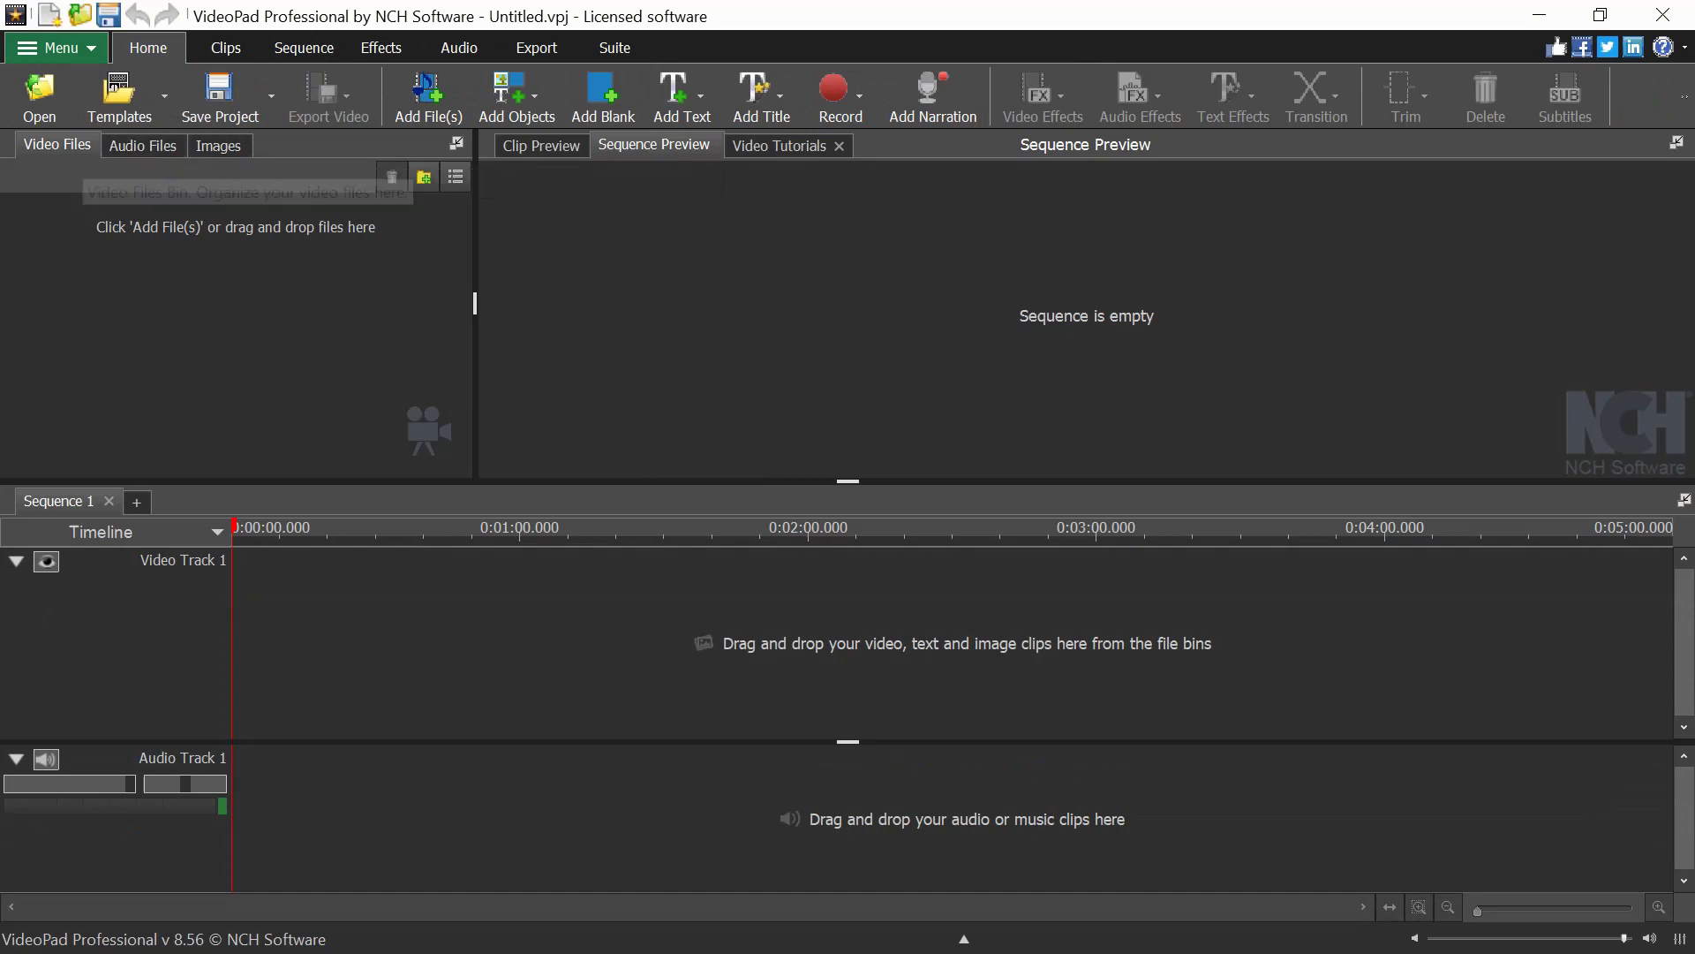
View the audio and image file bins and return to the video file bin.
click(142, 145)
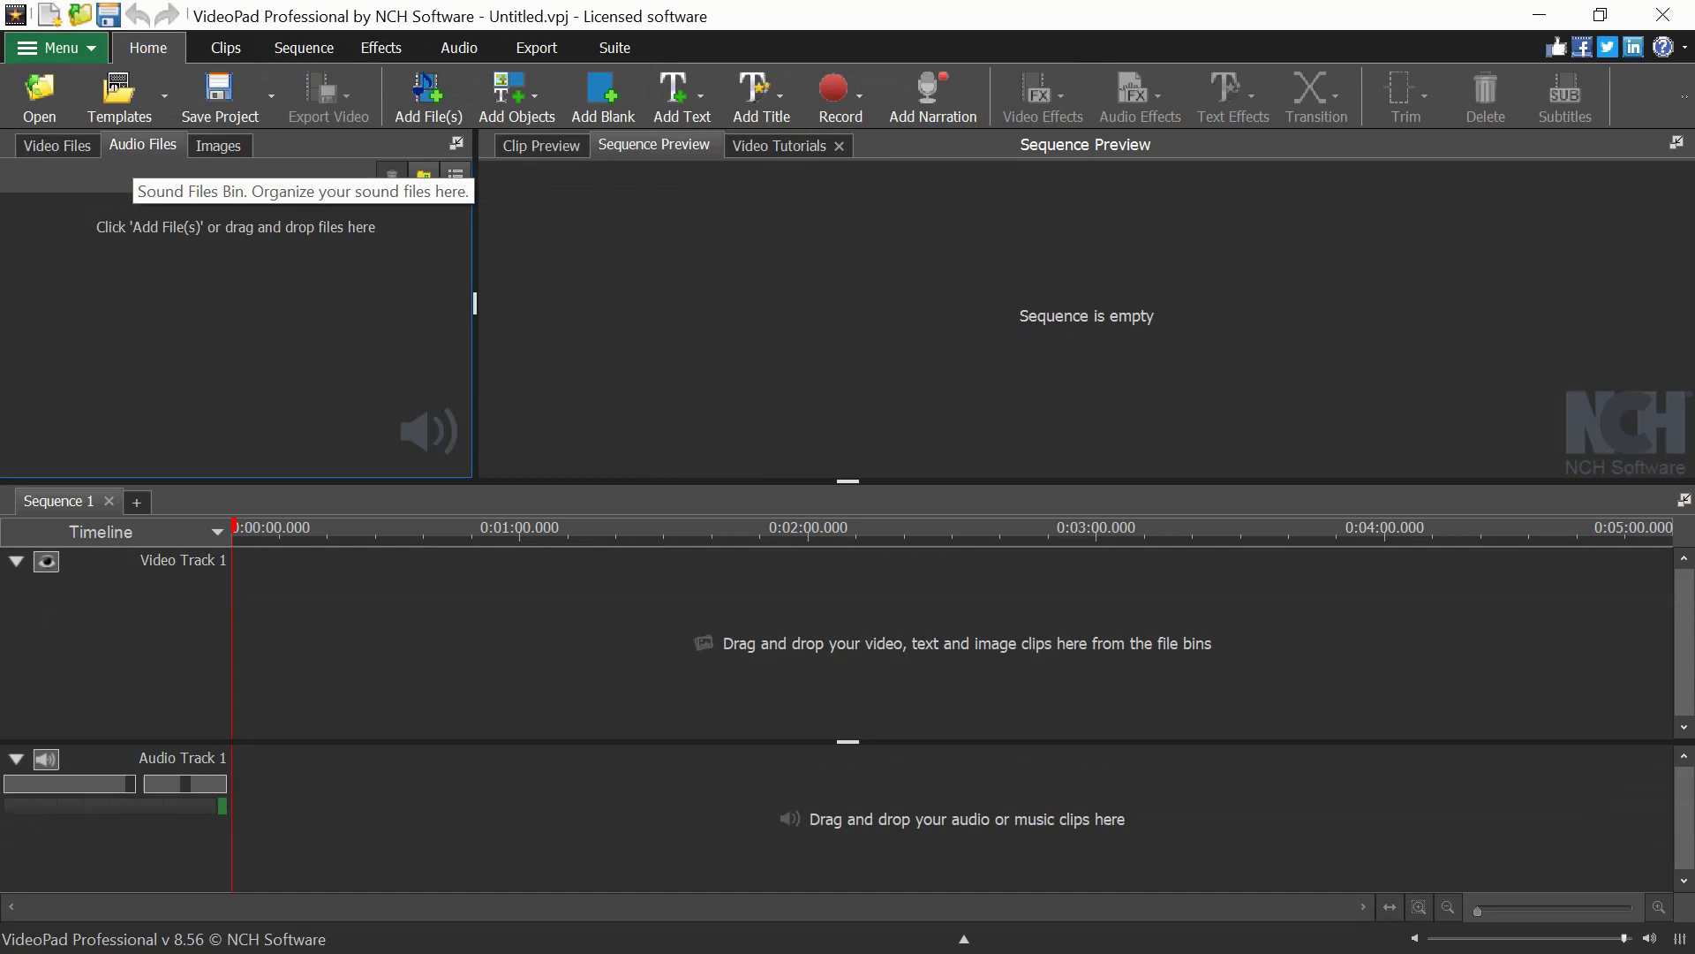
click(218, 145)
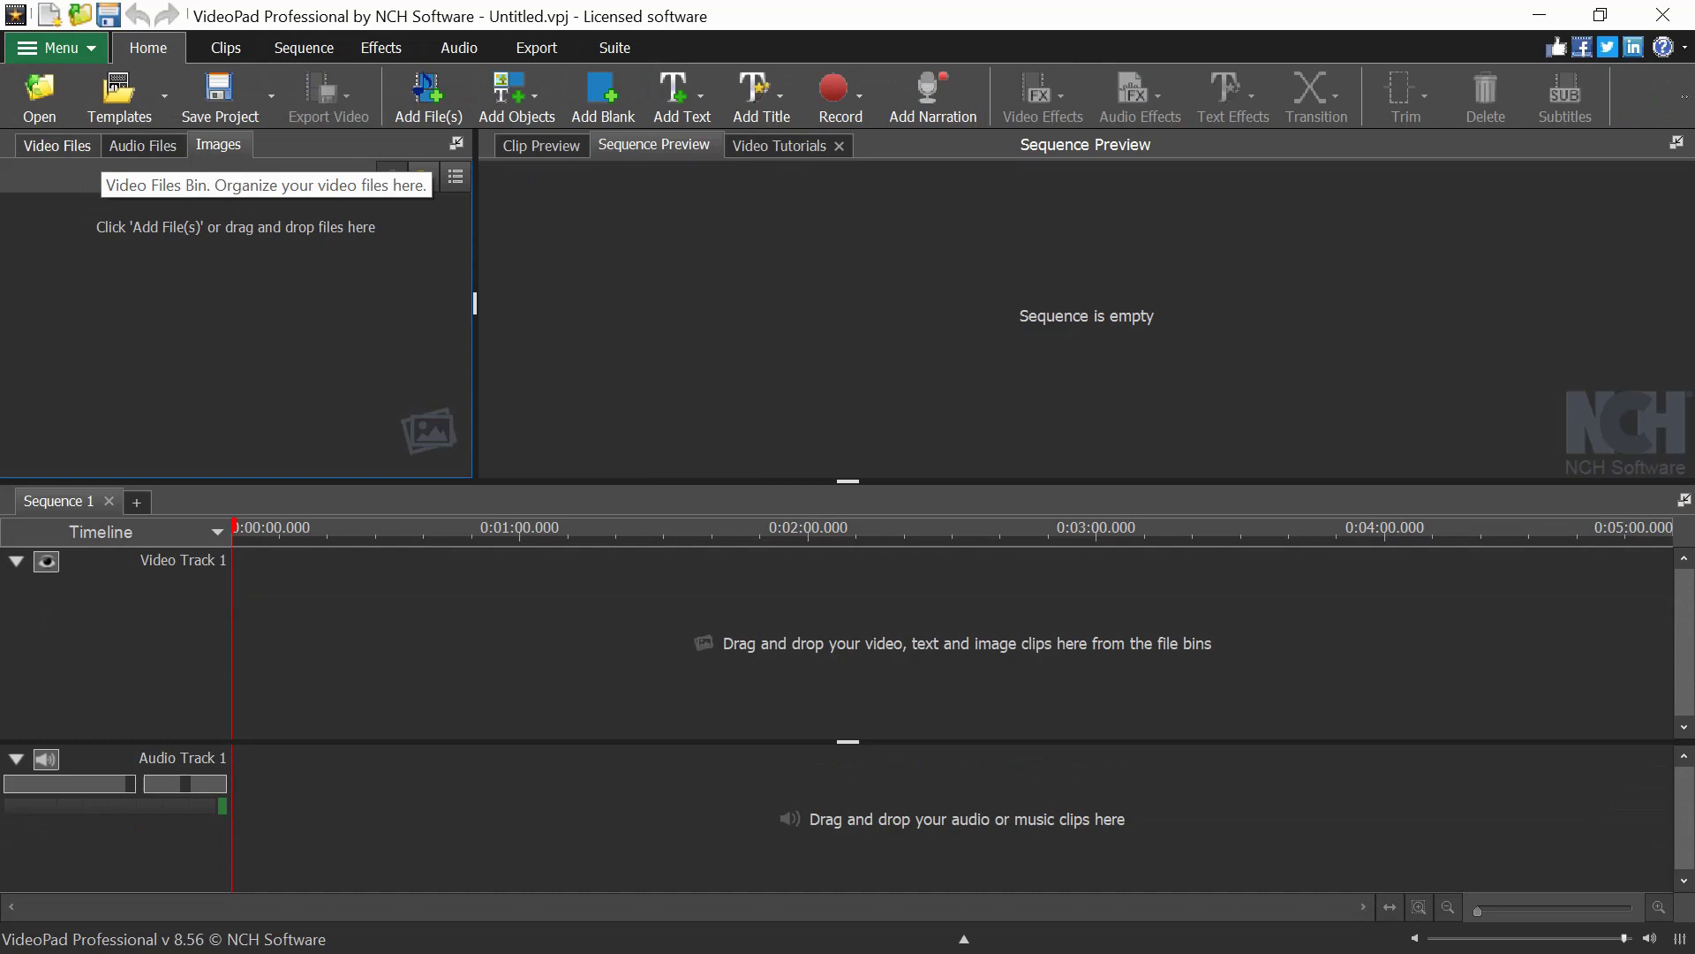
click(56, 145)
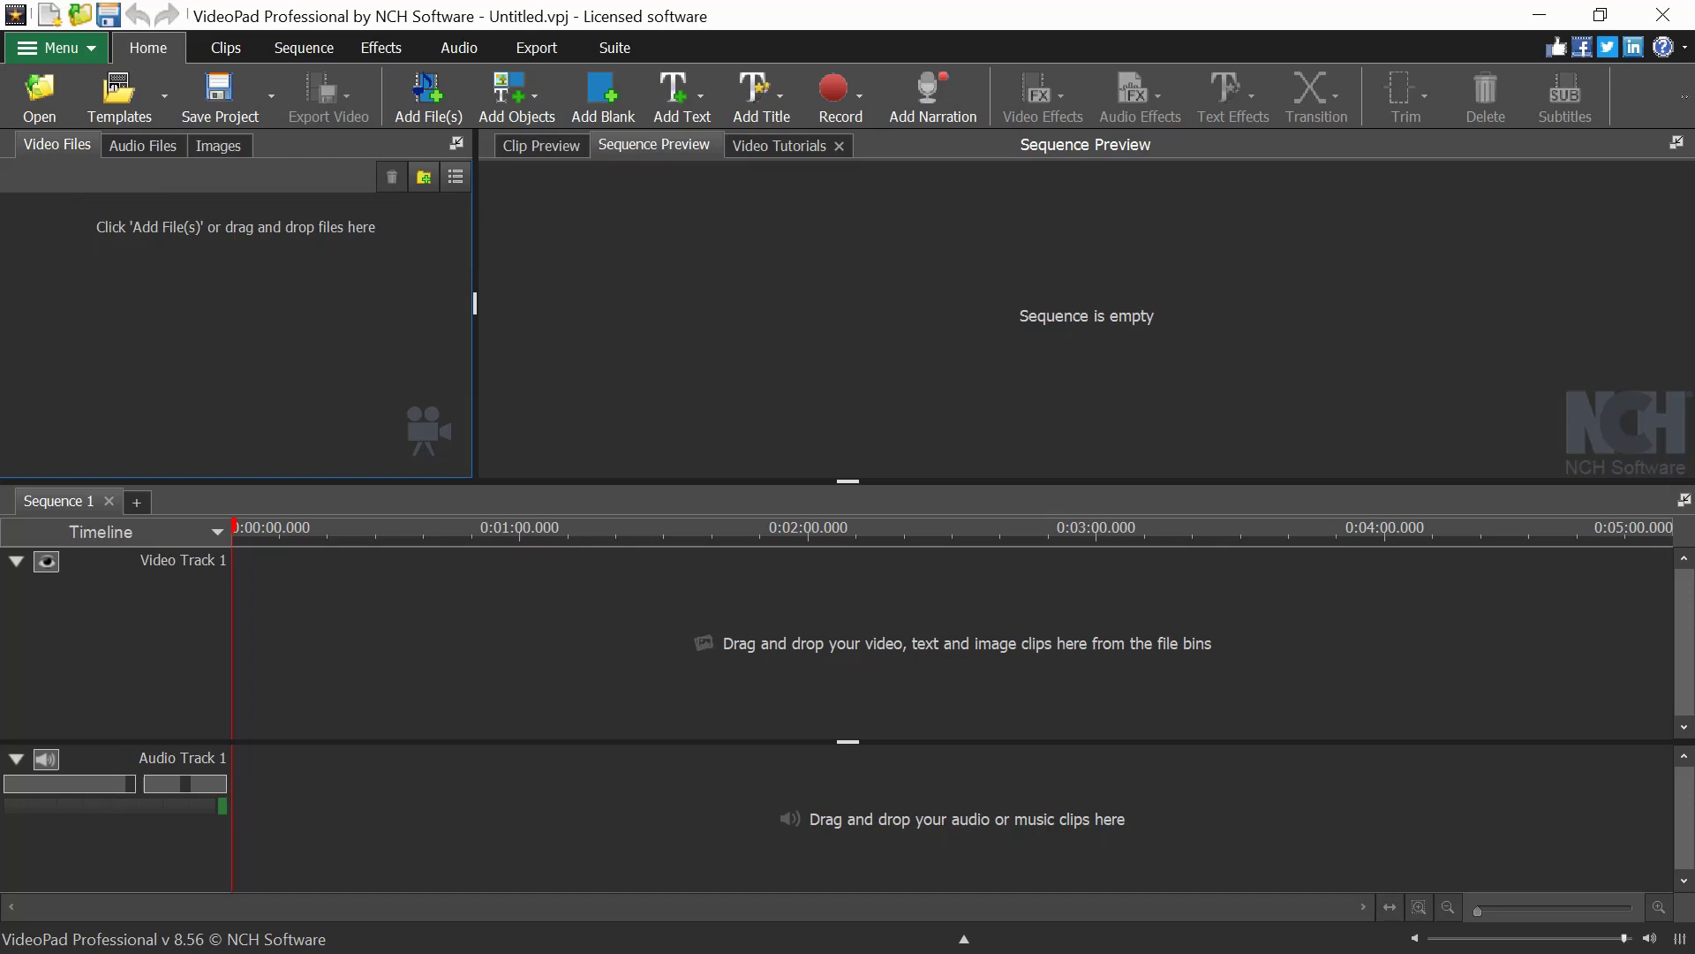
Import the video Ball_Glitch-Try.mp4 from the Videos folder into the project's video bin.
click(39, 97)
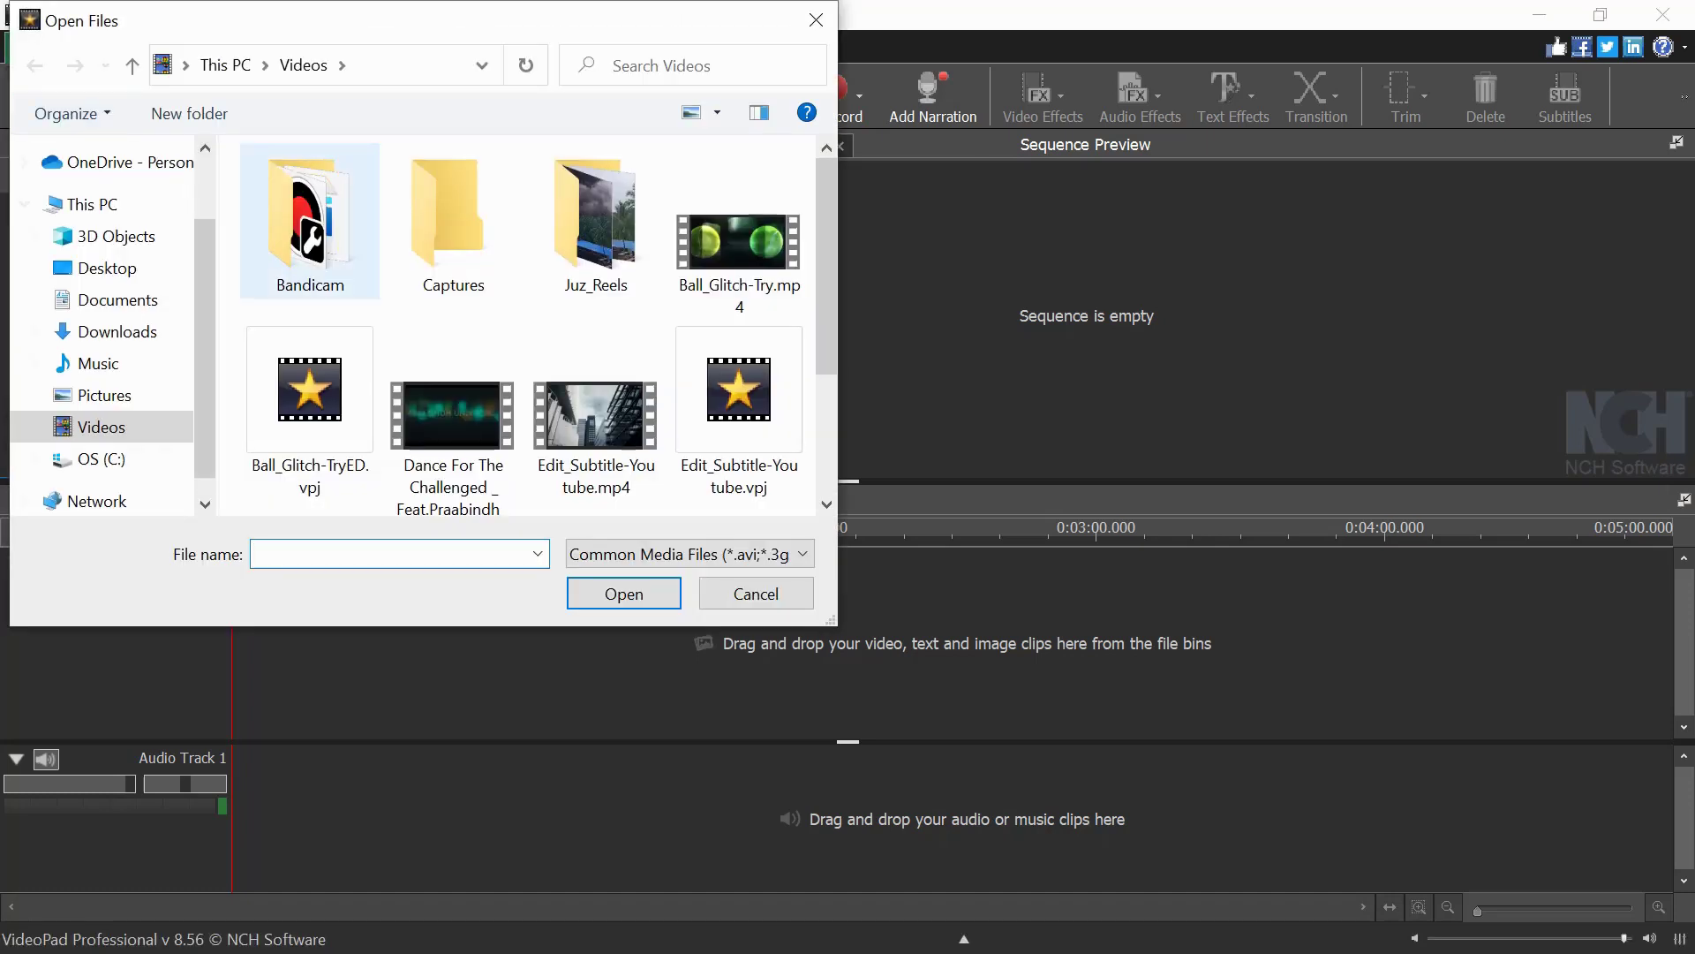
click(739, 247)
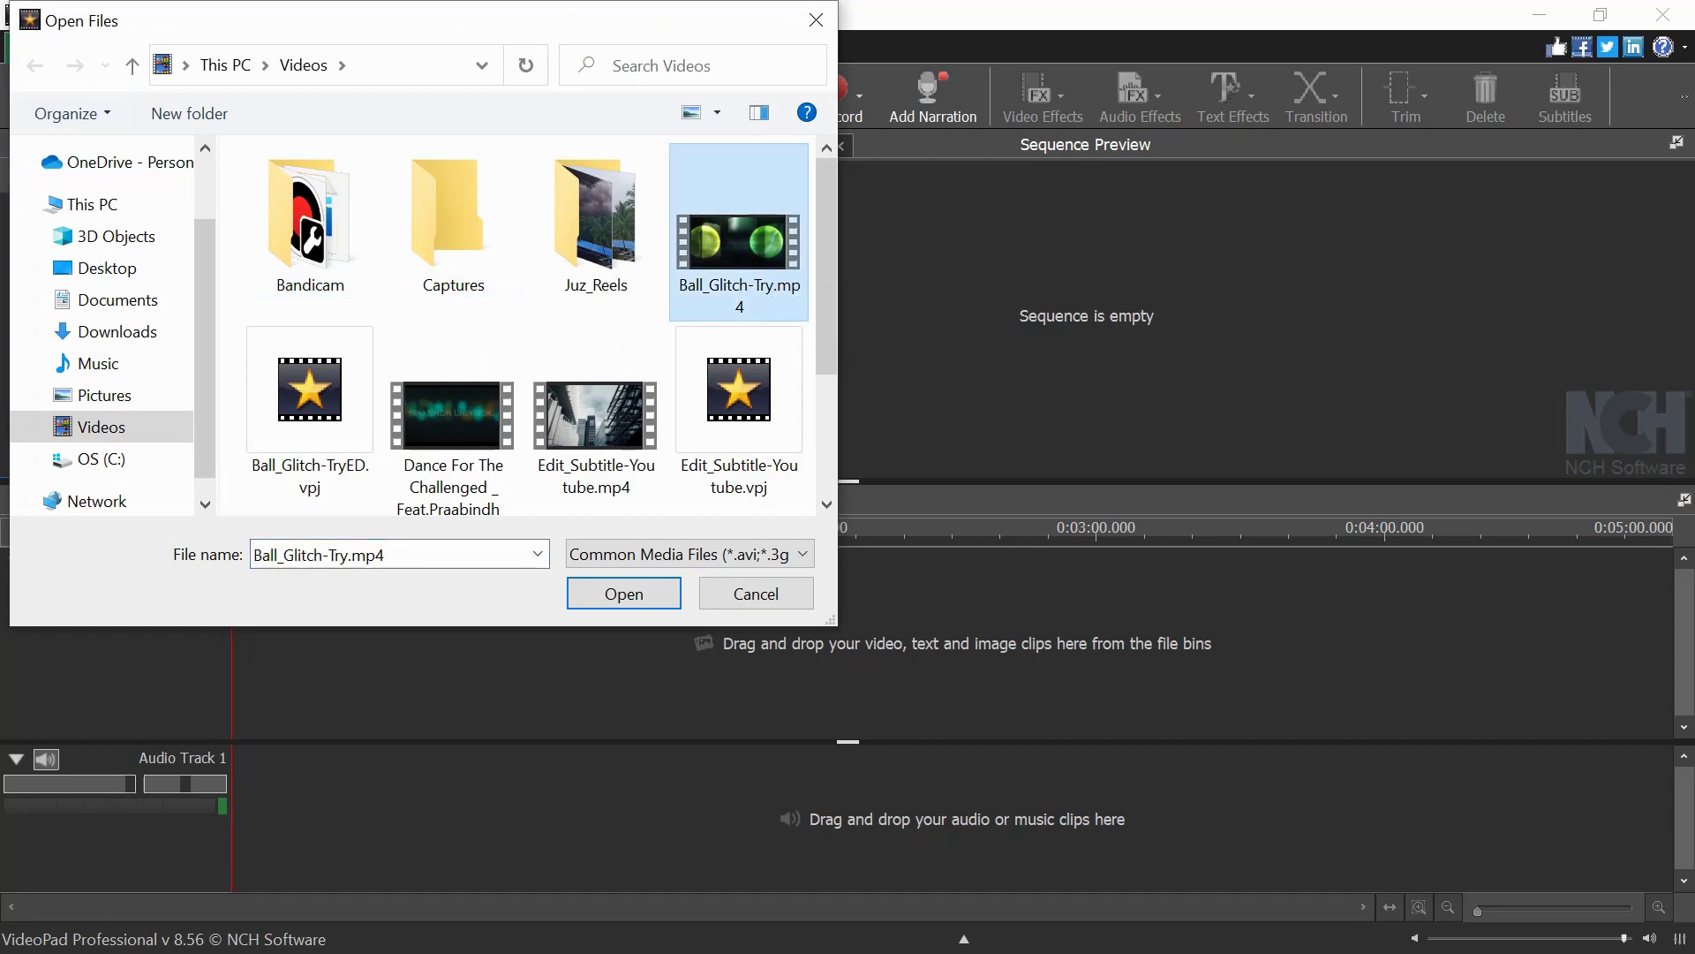
scroll(517, 325, down, 1)
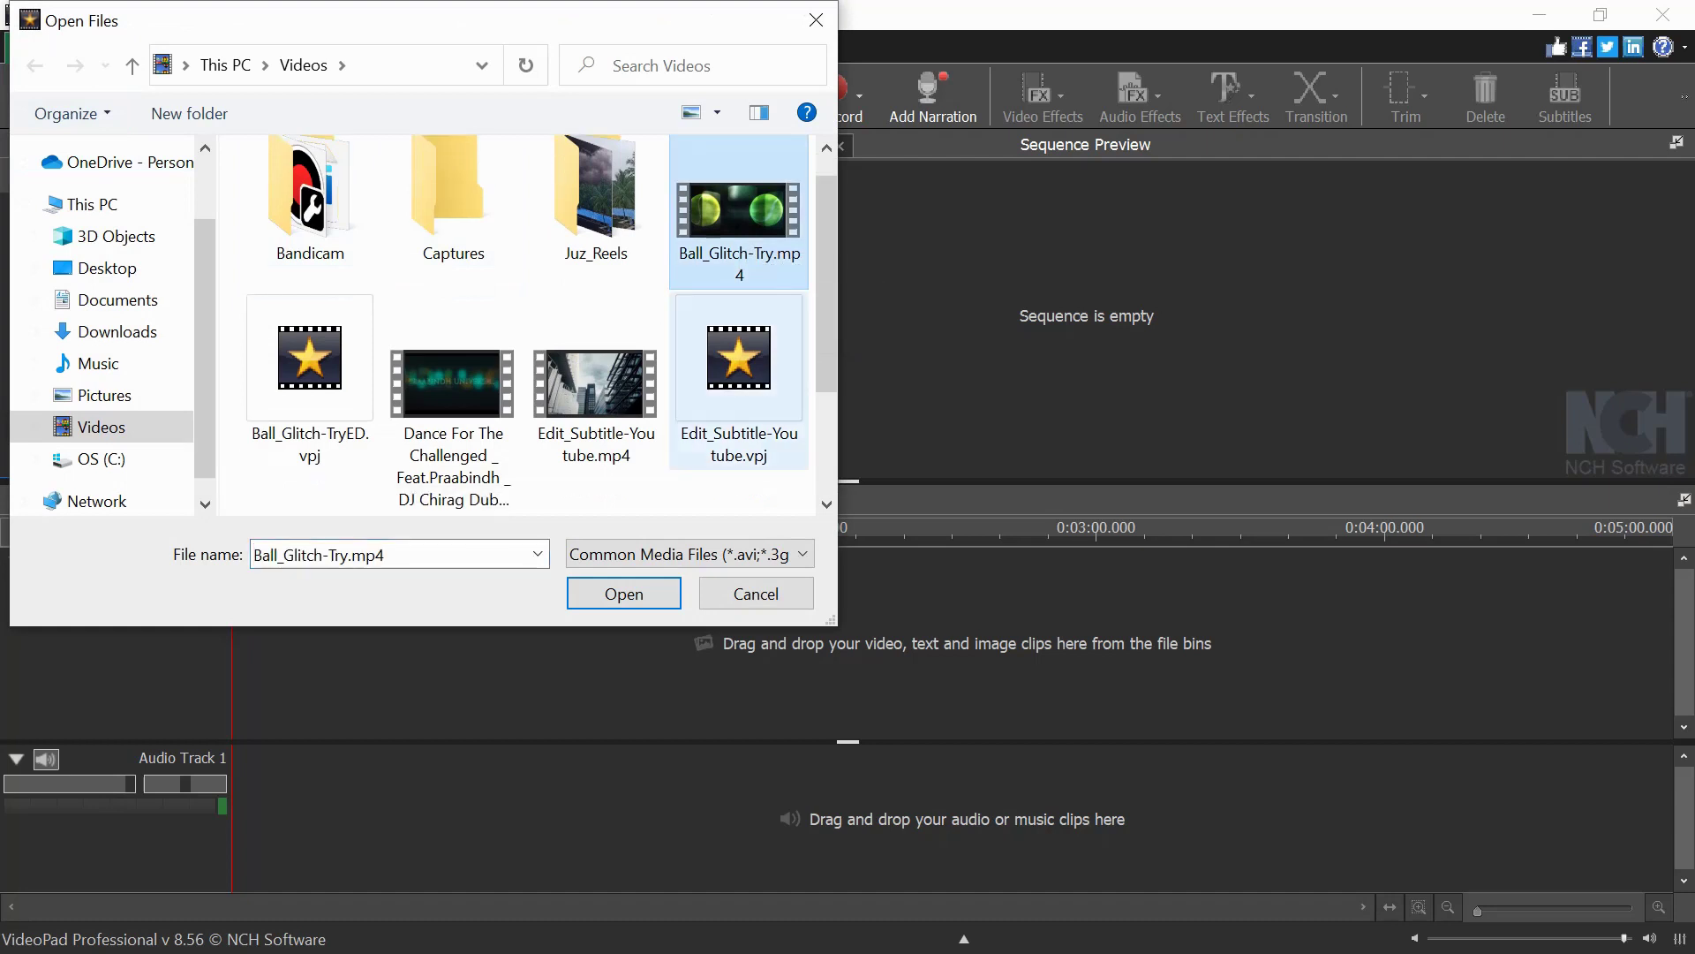
key(Return)
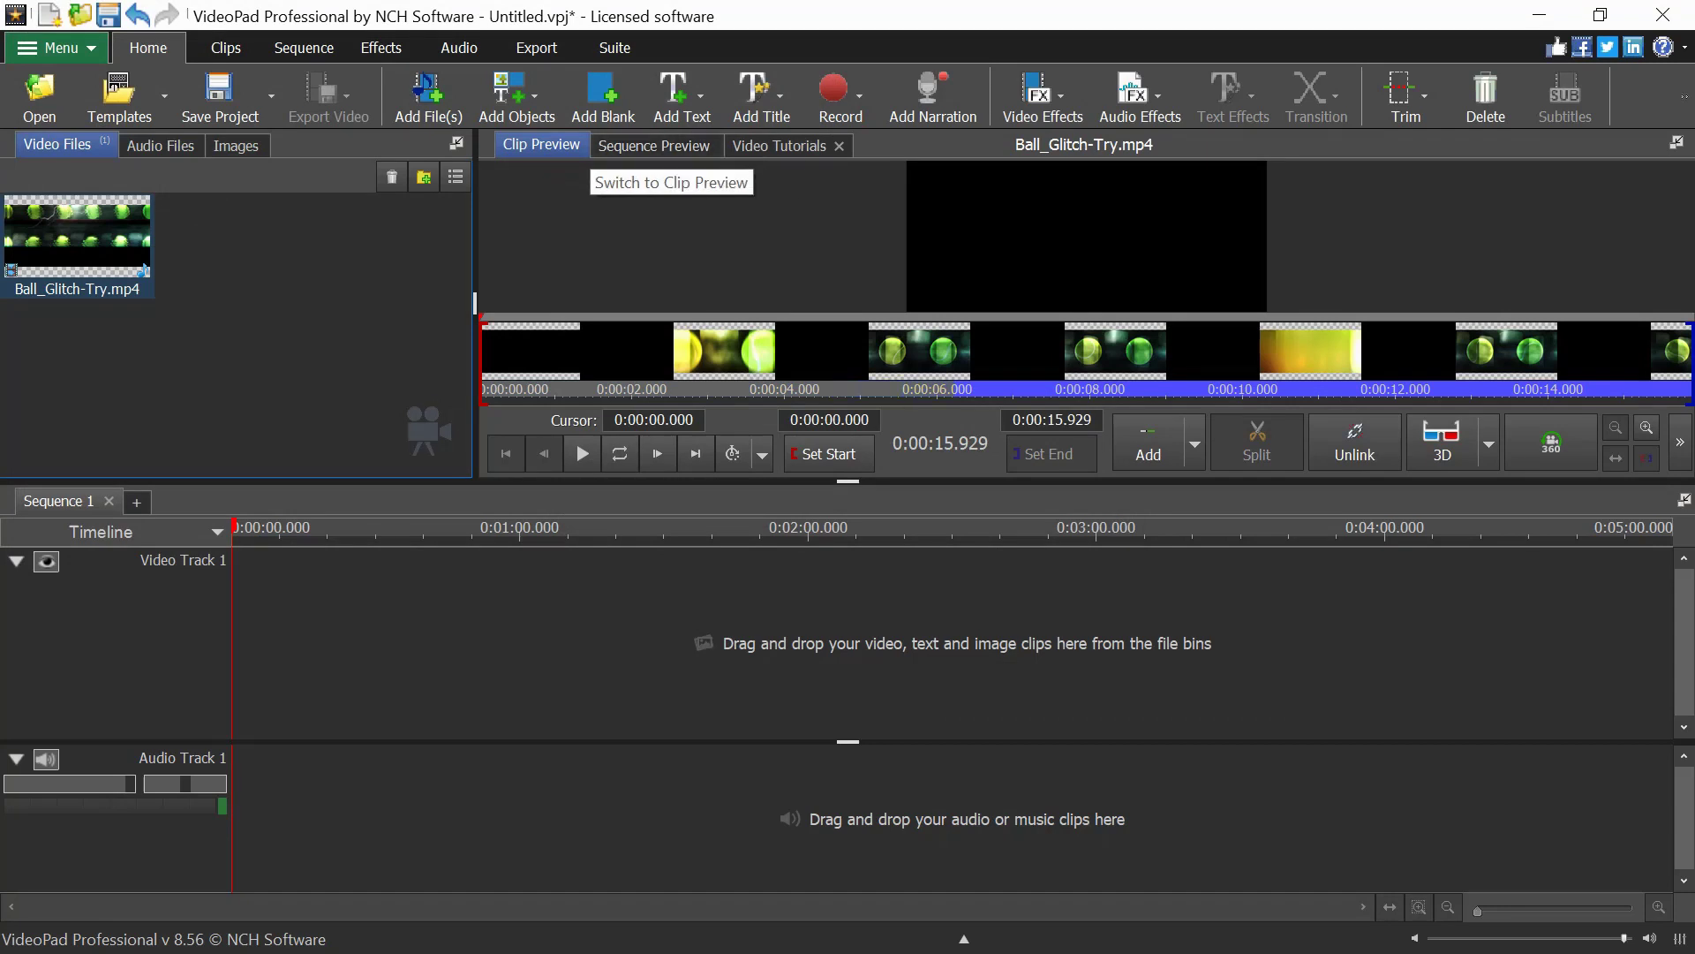
View the Video Tutorials page in the preview area and close it.
click(780, 145)
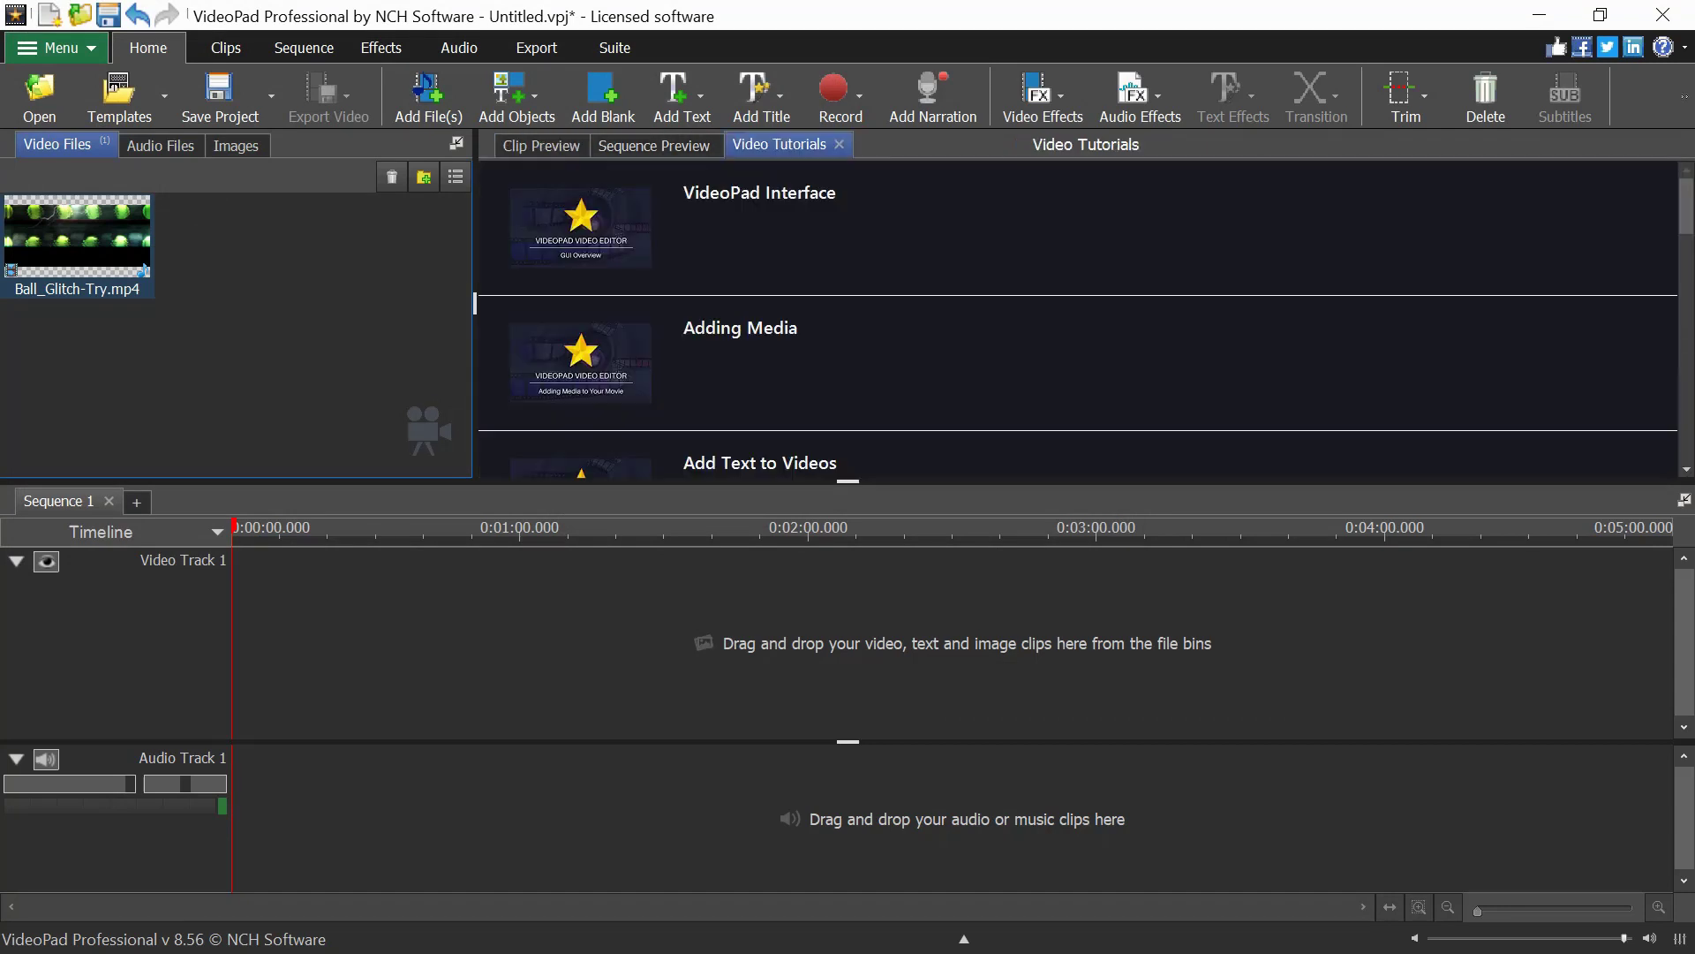
click(839, 144)
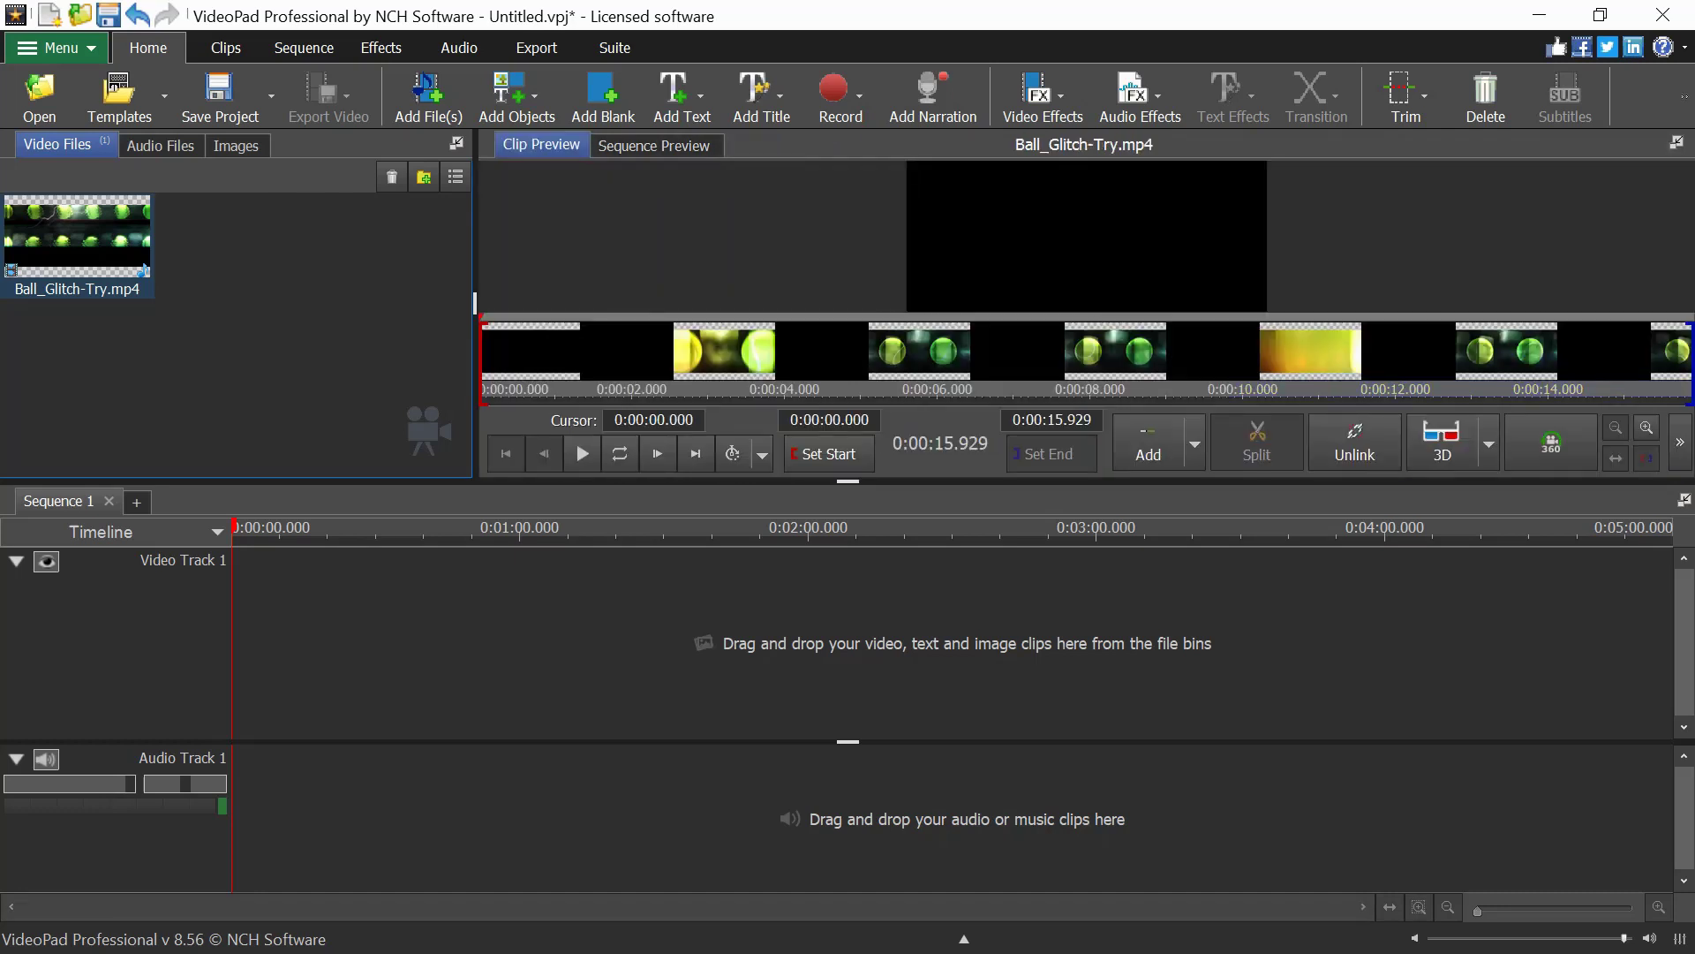
Compare the preview of the Ball_Glitch-Try.mp4 clip with the sequence preview.
click(645, 146)
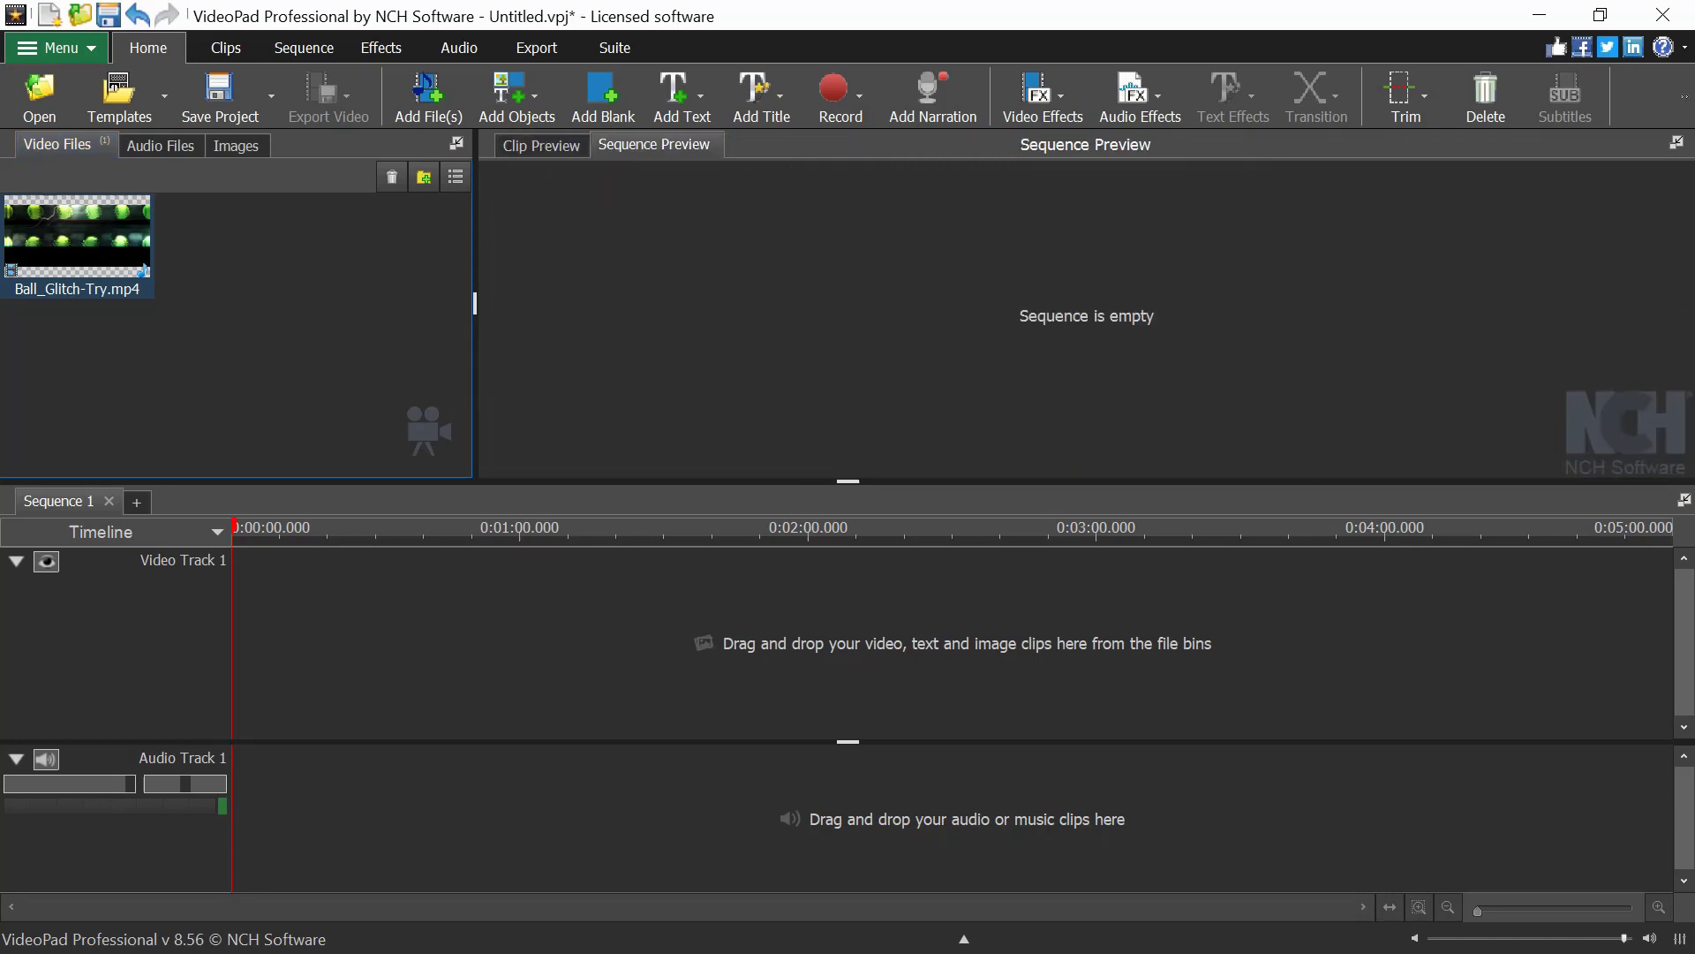
click(540, 146)
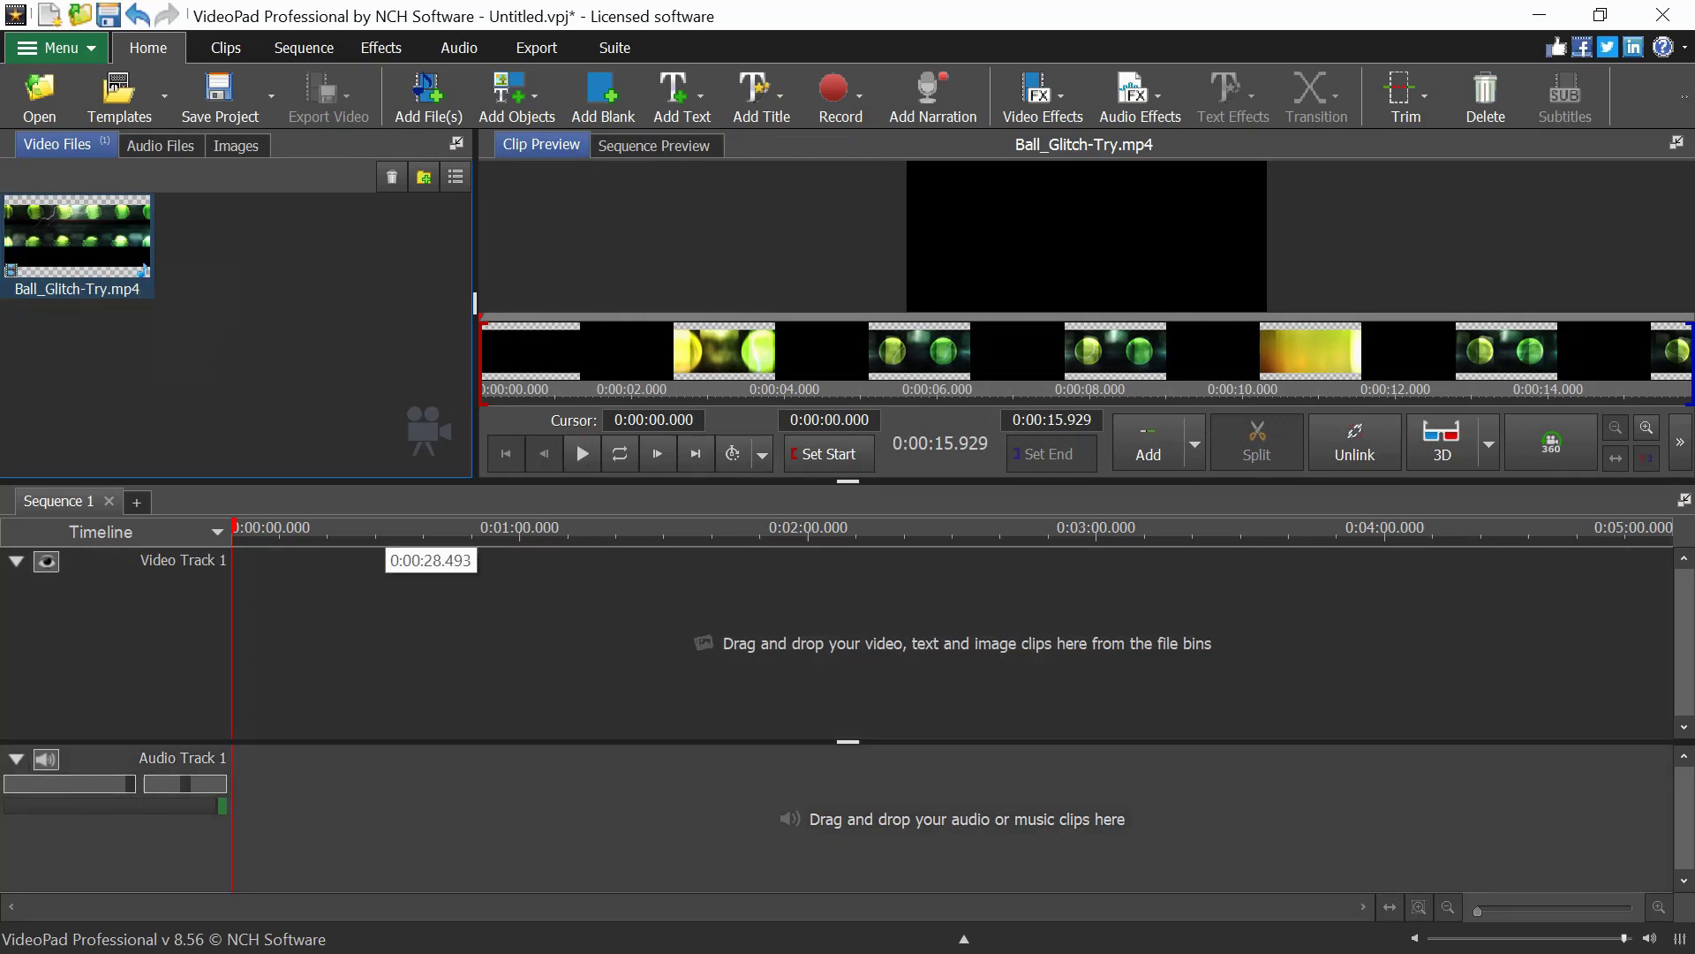
click(653, 145)
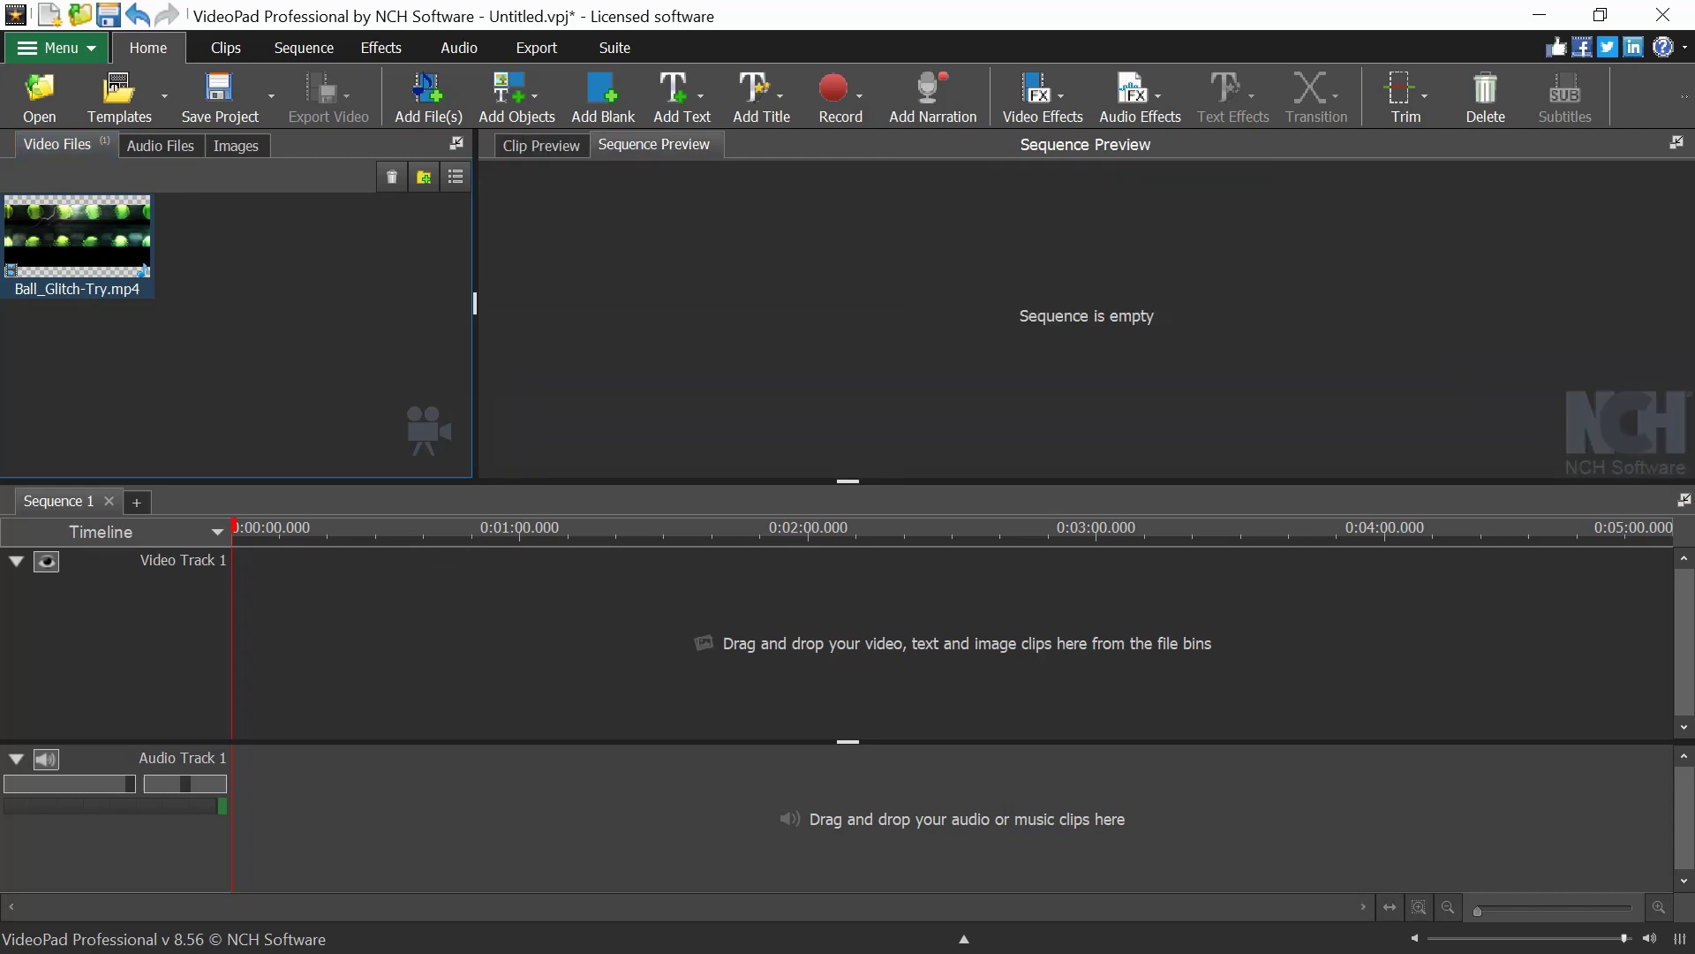
Place the Ball_Glitch-Try.mp4 clip at the start of Video Track 1 and select its video and audio parts.
click(541, 145)
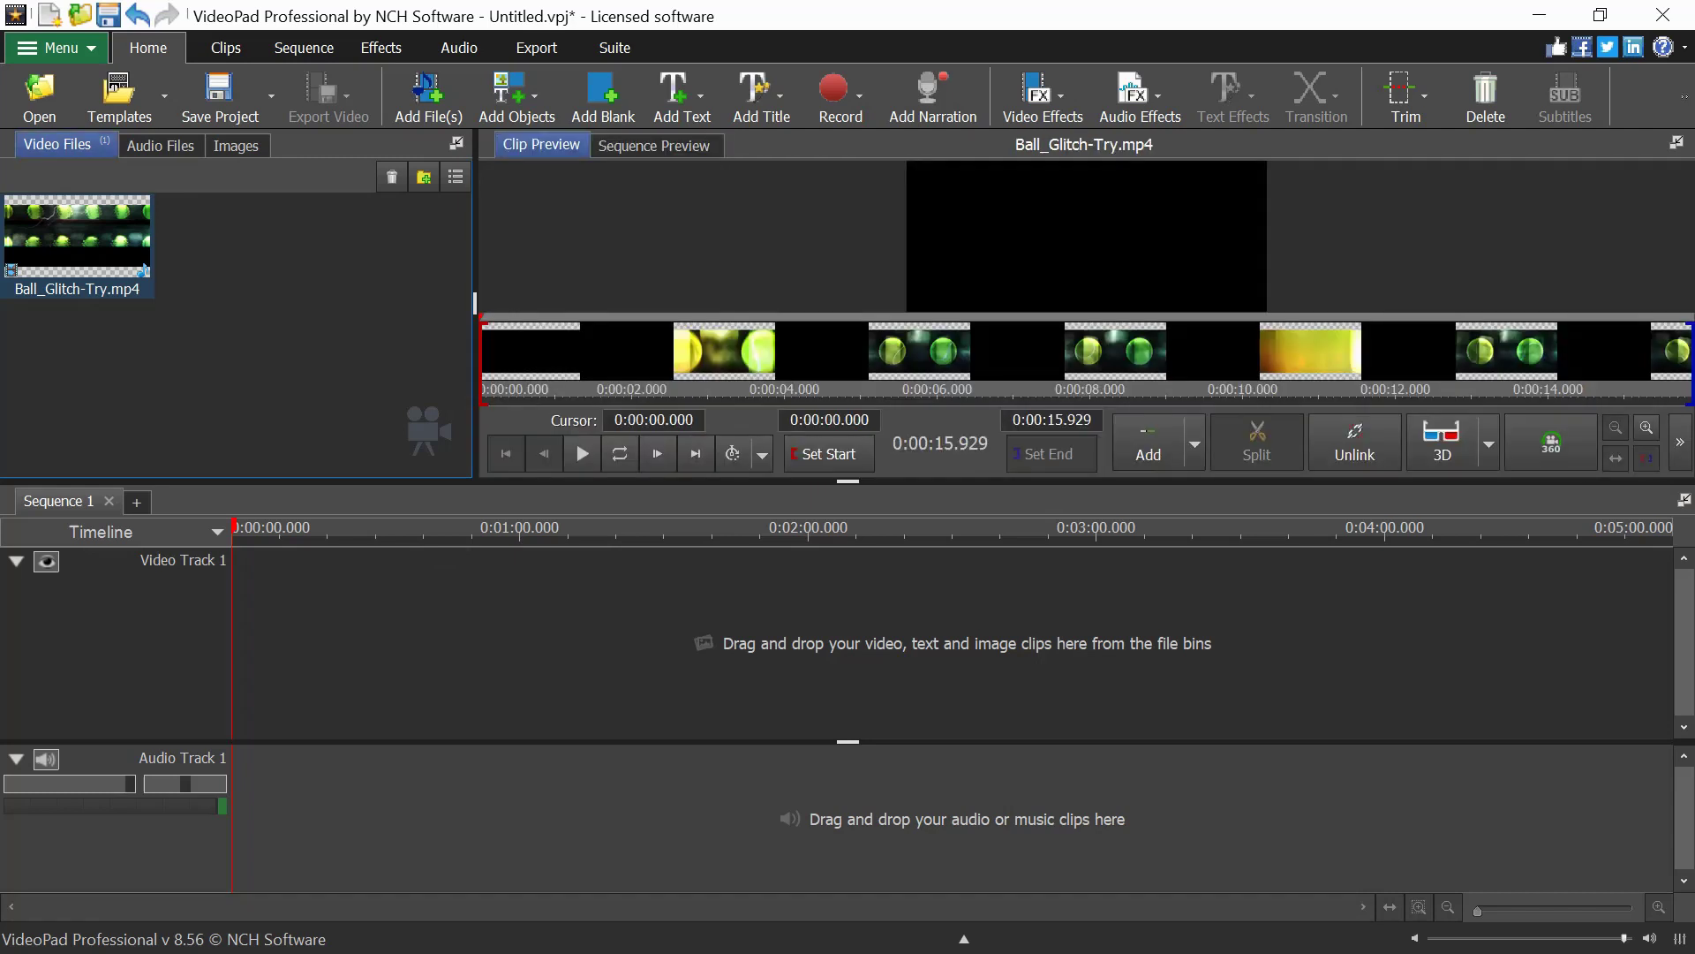
drag(78, 235, 358, 681)
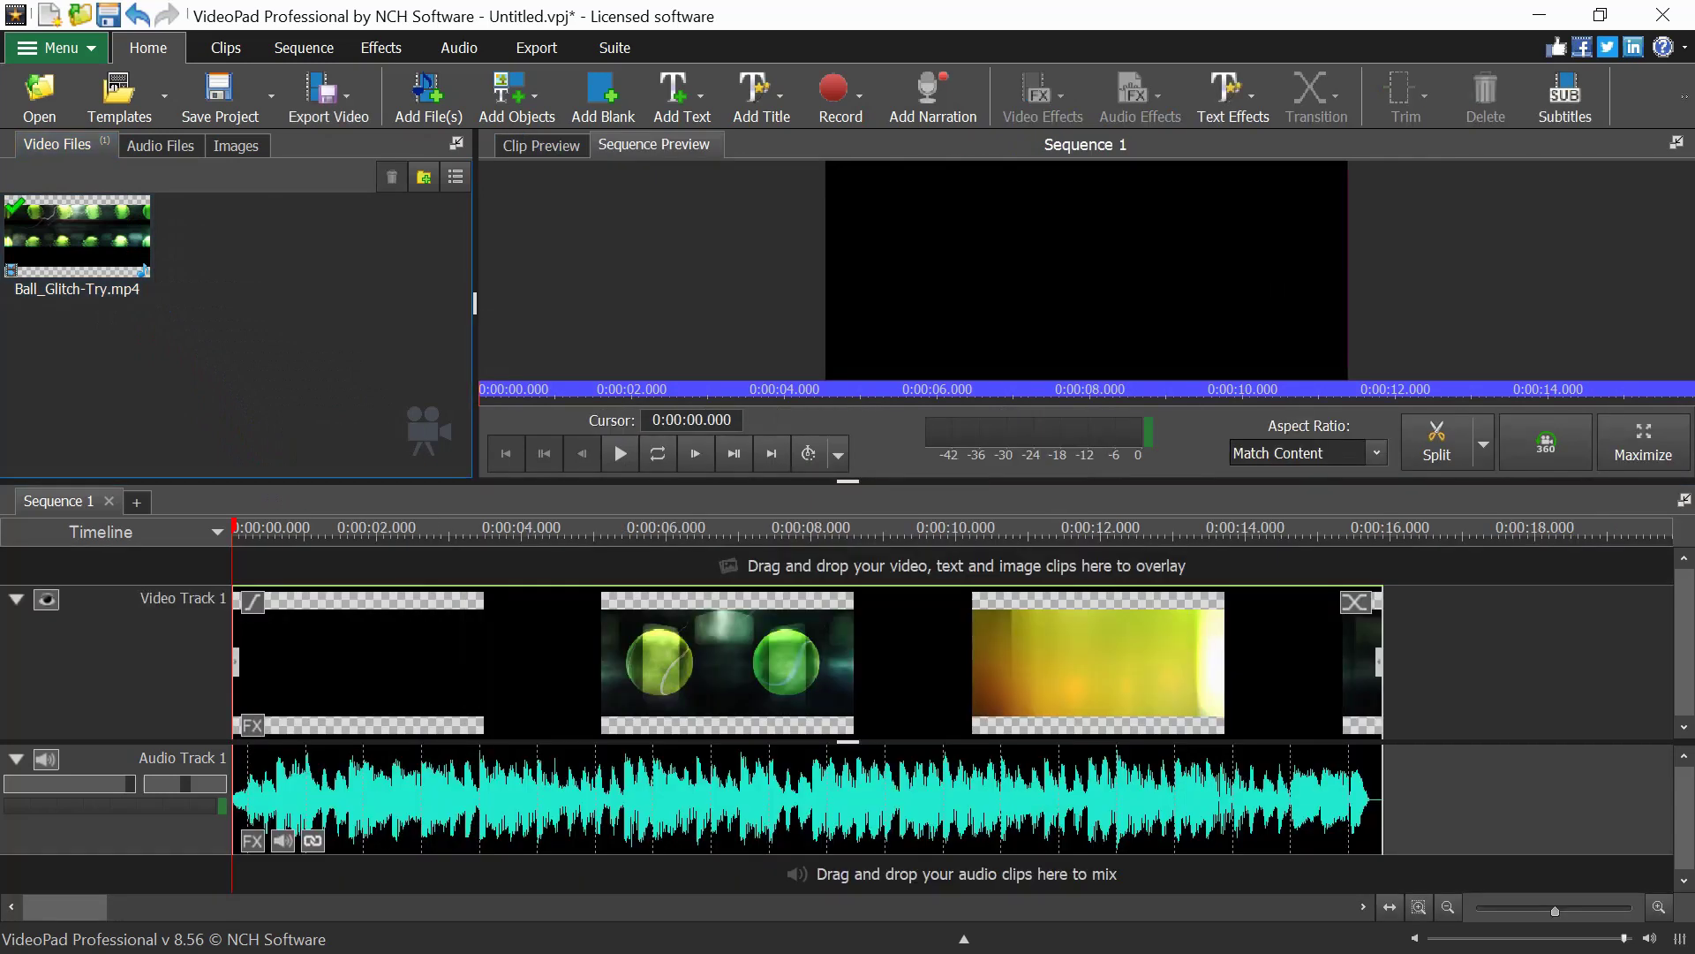
click(424, 676)
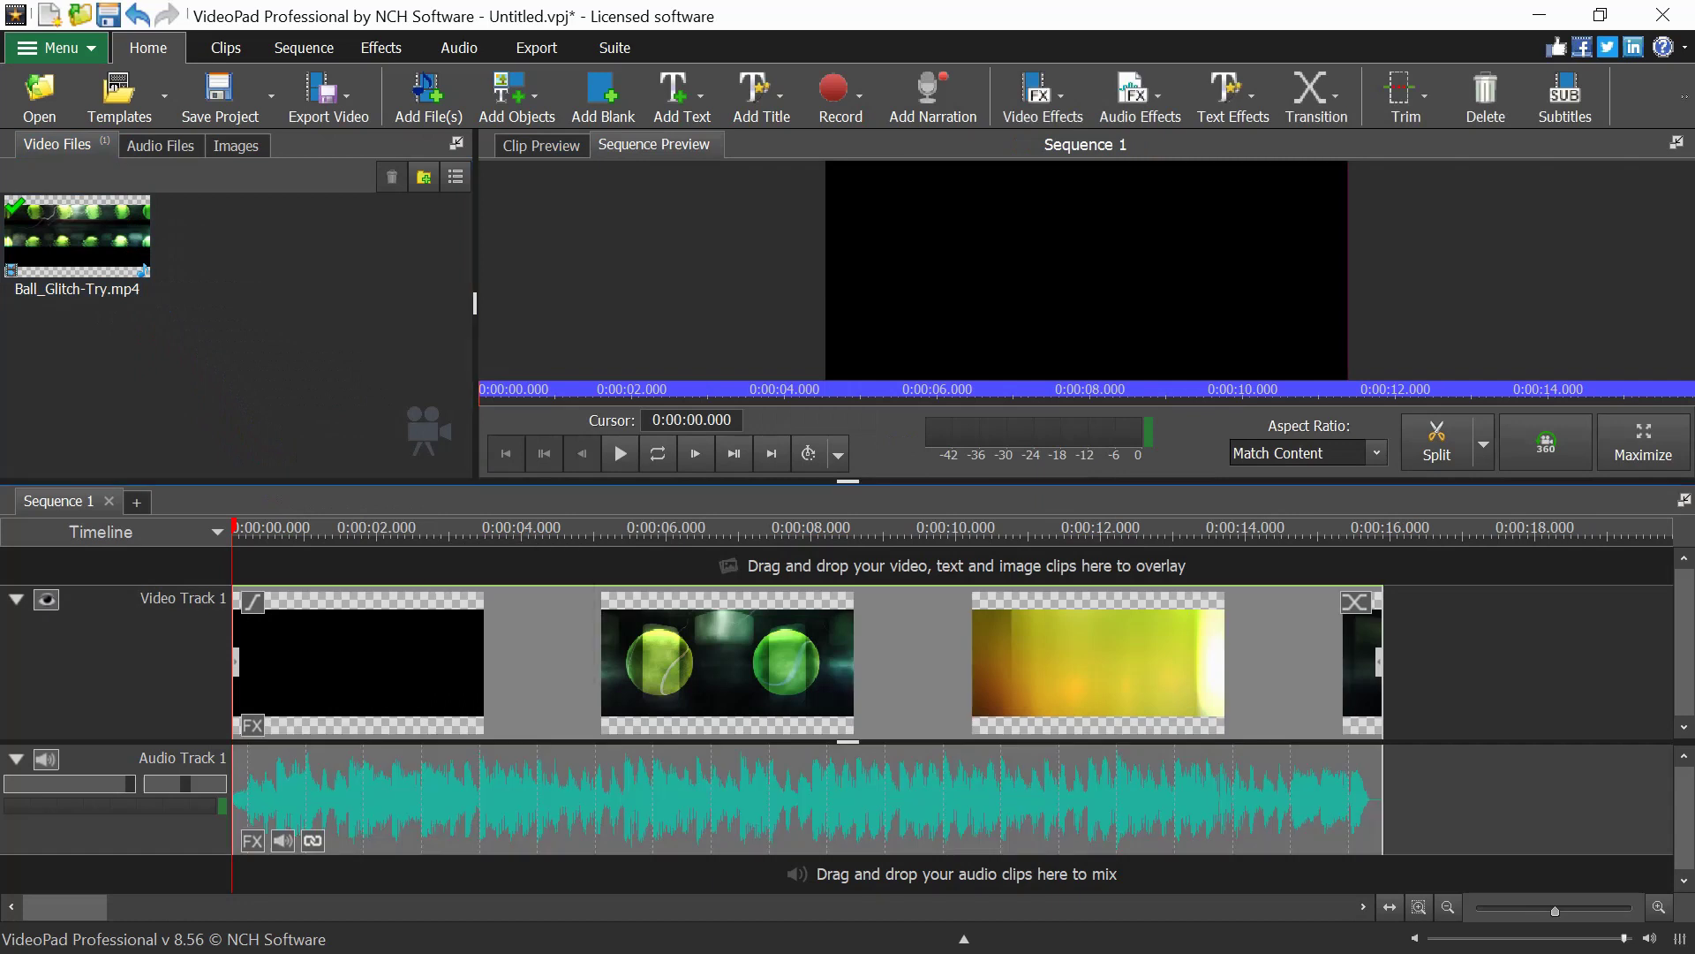
click(424, 794)
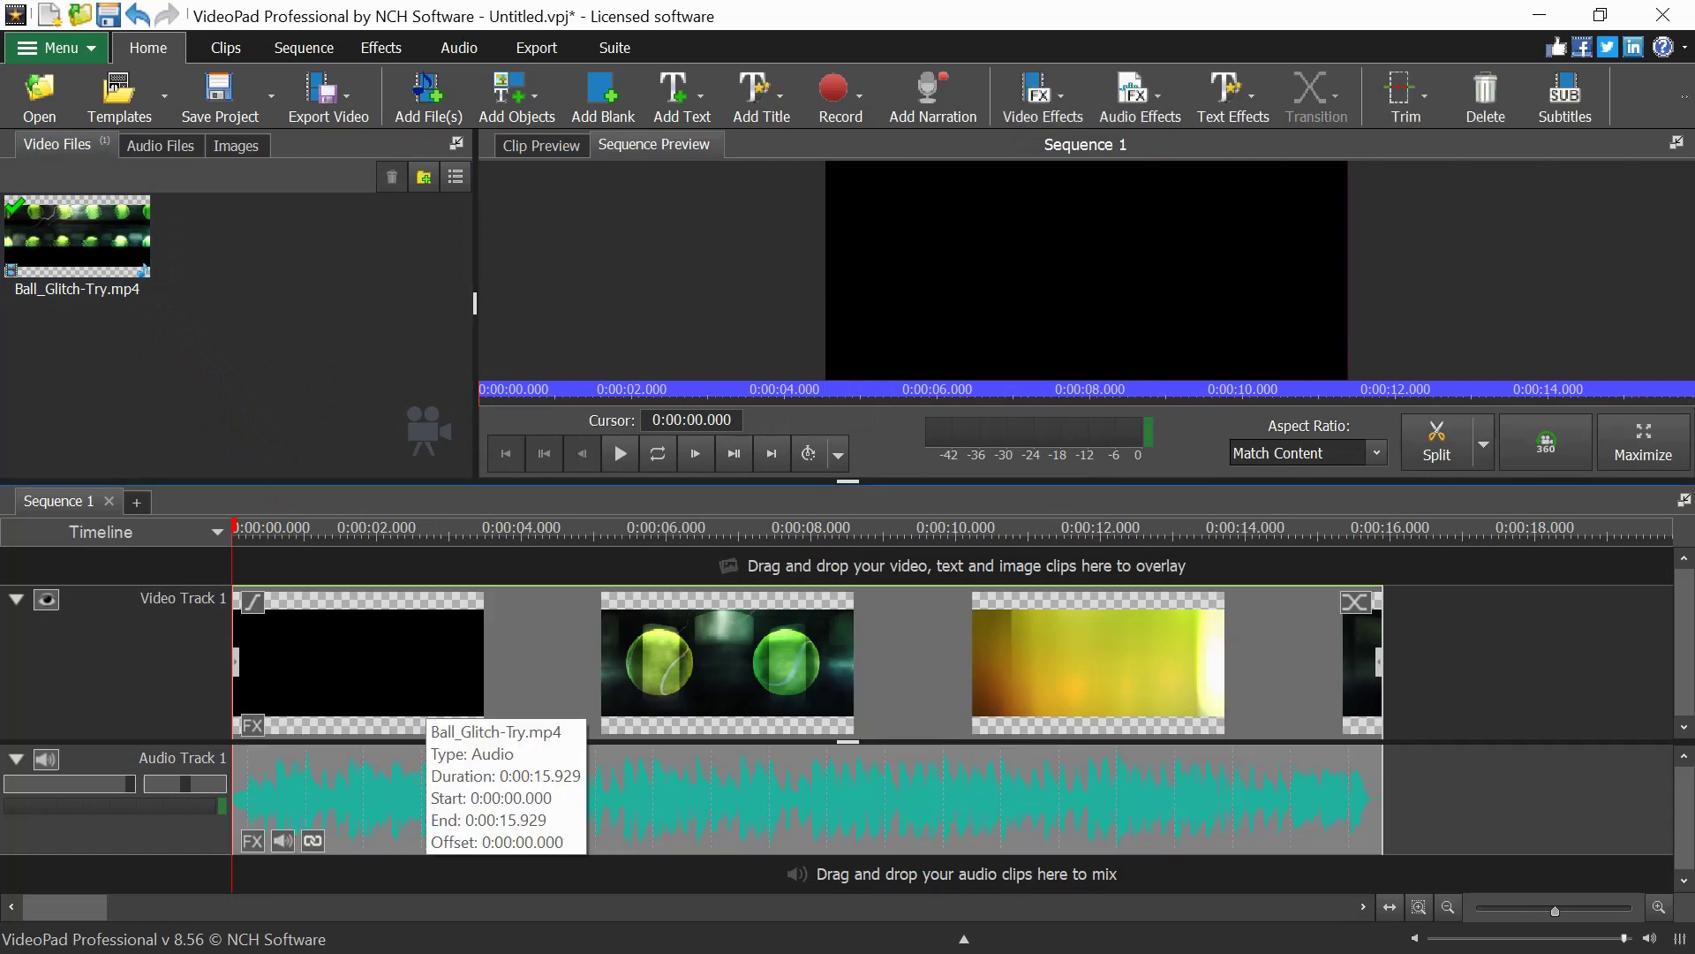
Compare the preview of the Ball_Glitch-Try.mp4 clip in the file bin with the preview of its timeline copy.
click(265, 354)
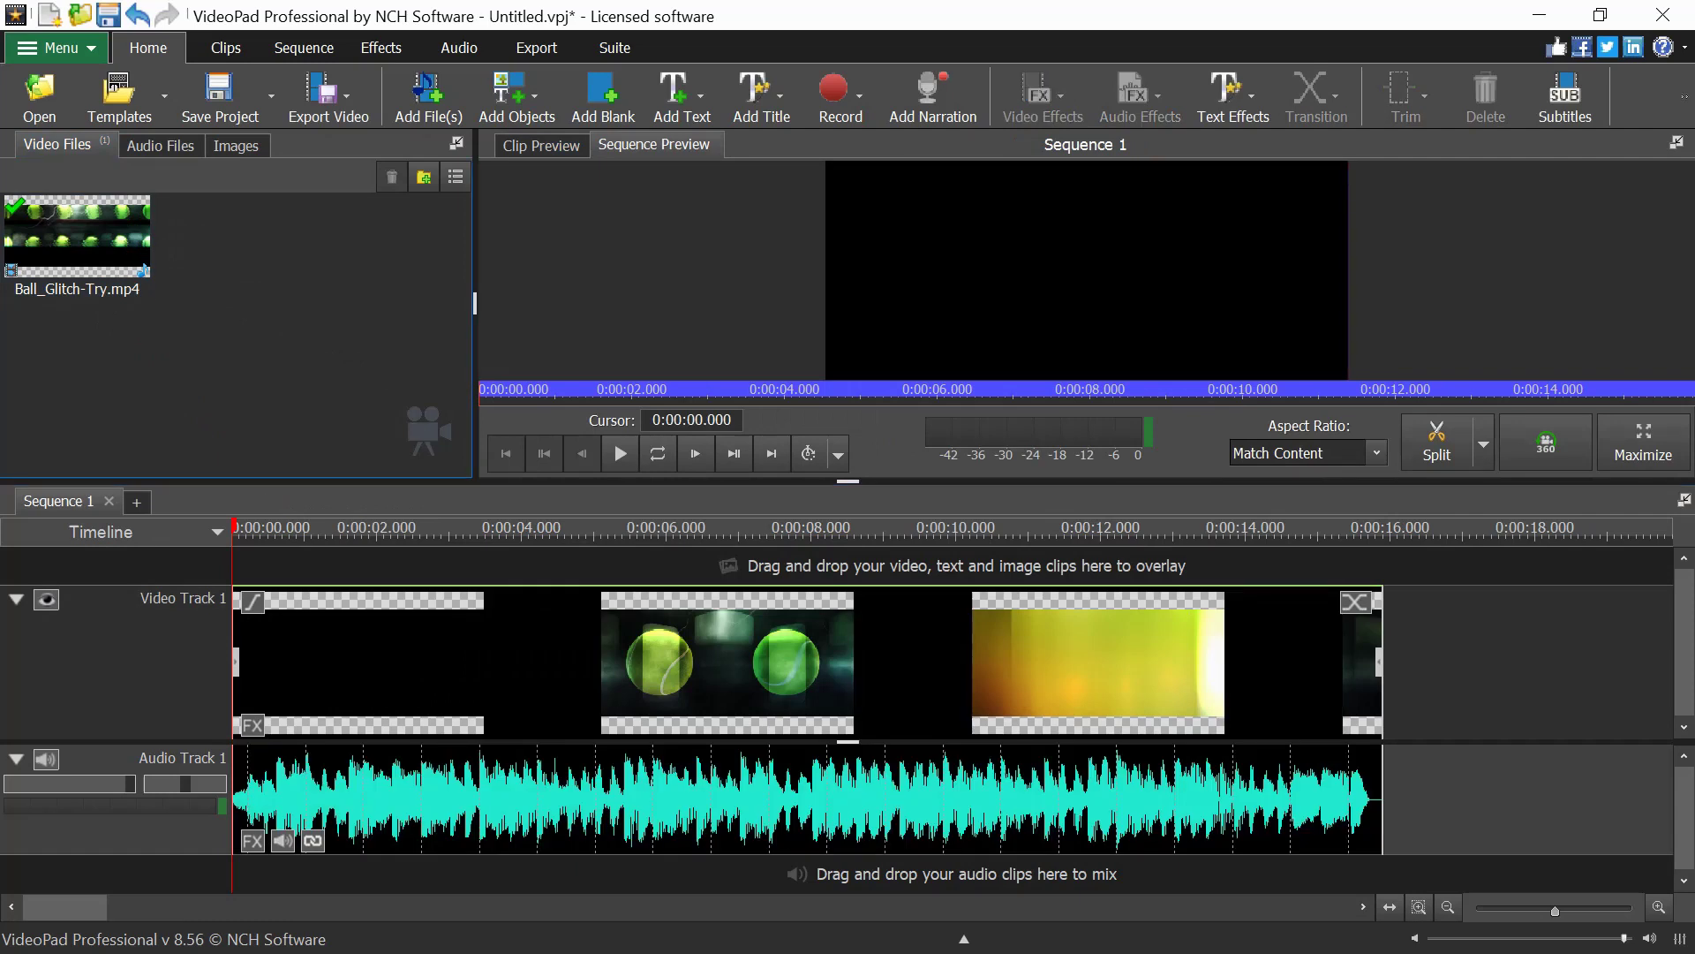
click(75, 248)
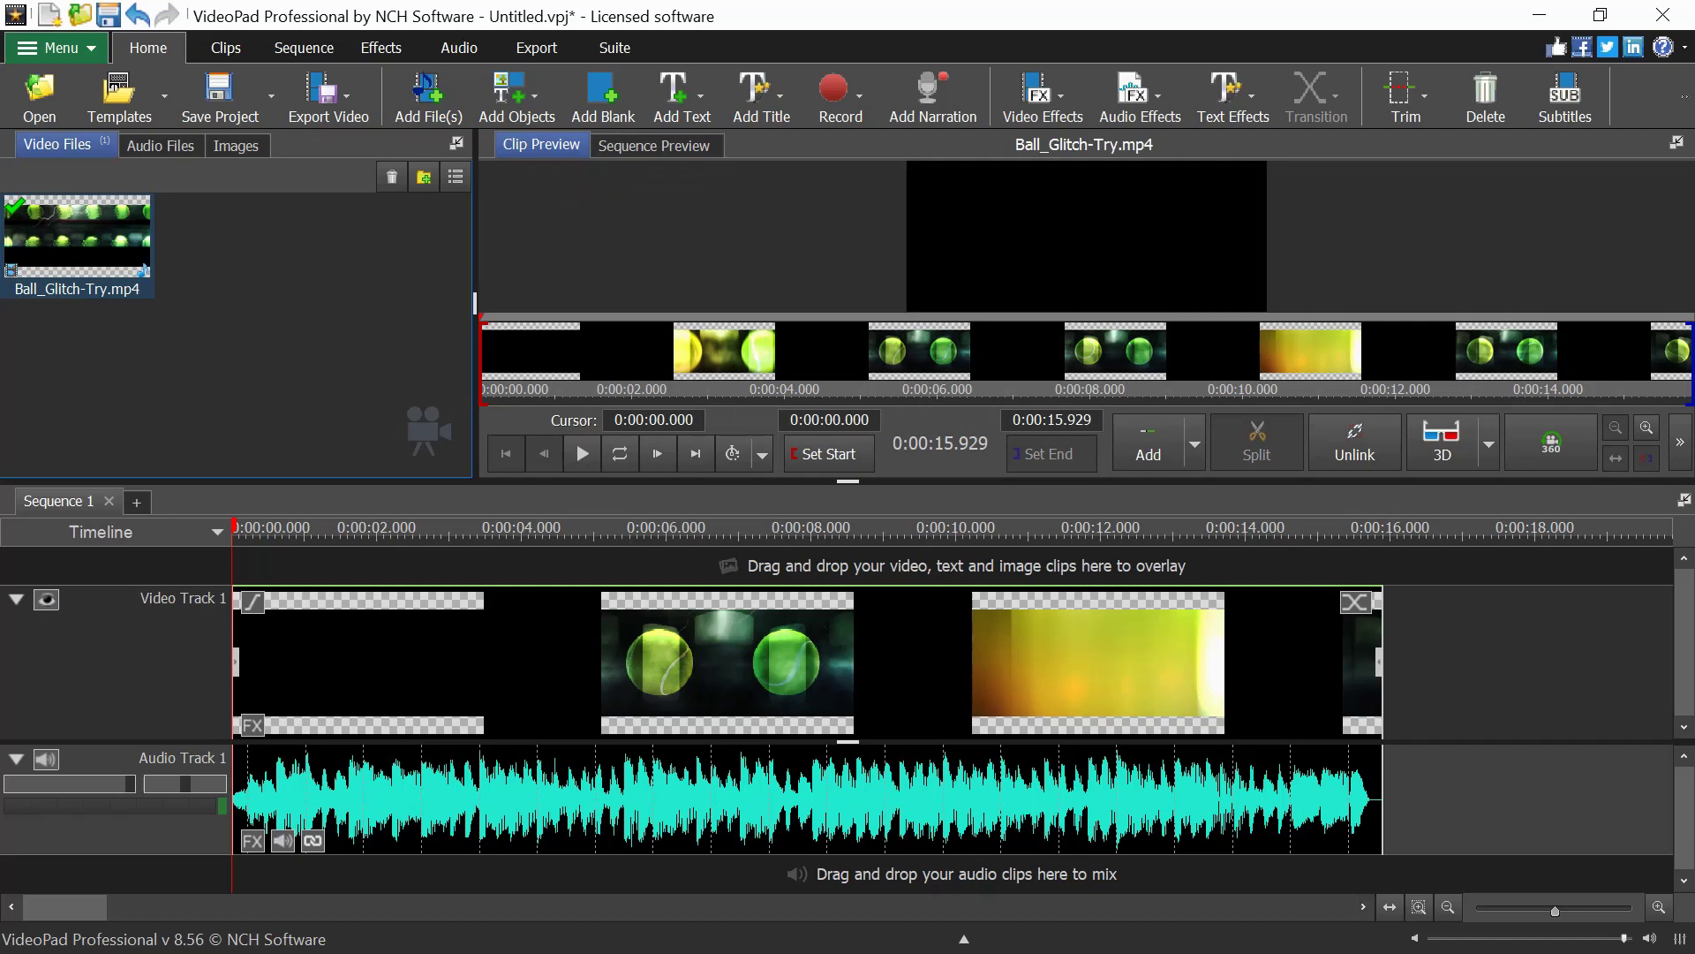
click(540, 618)
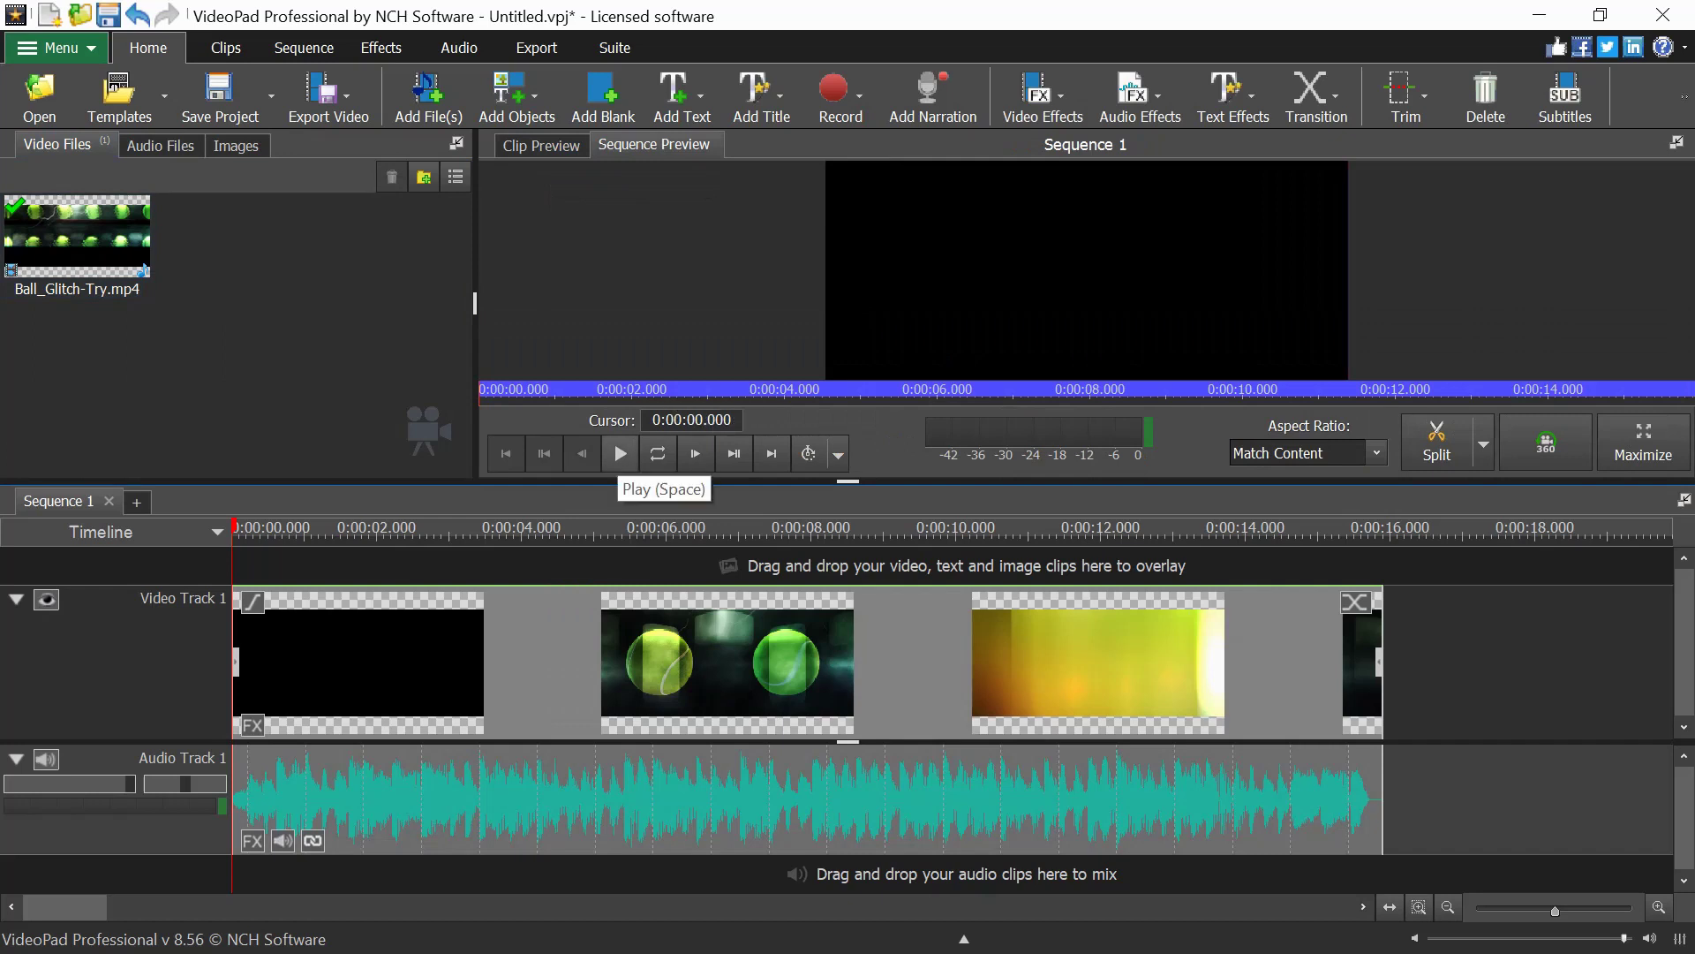
Play and pause the sequence, go back a few frames one at a time, and return to the sequence start.
click(621, 452)
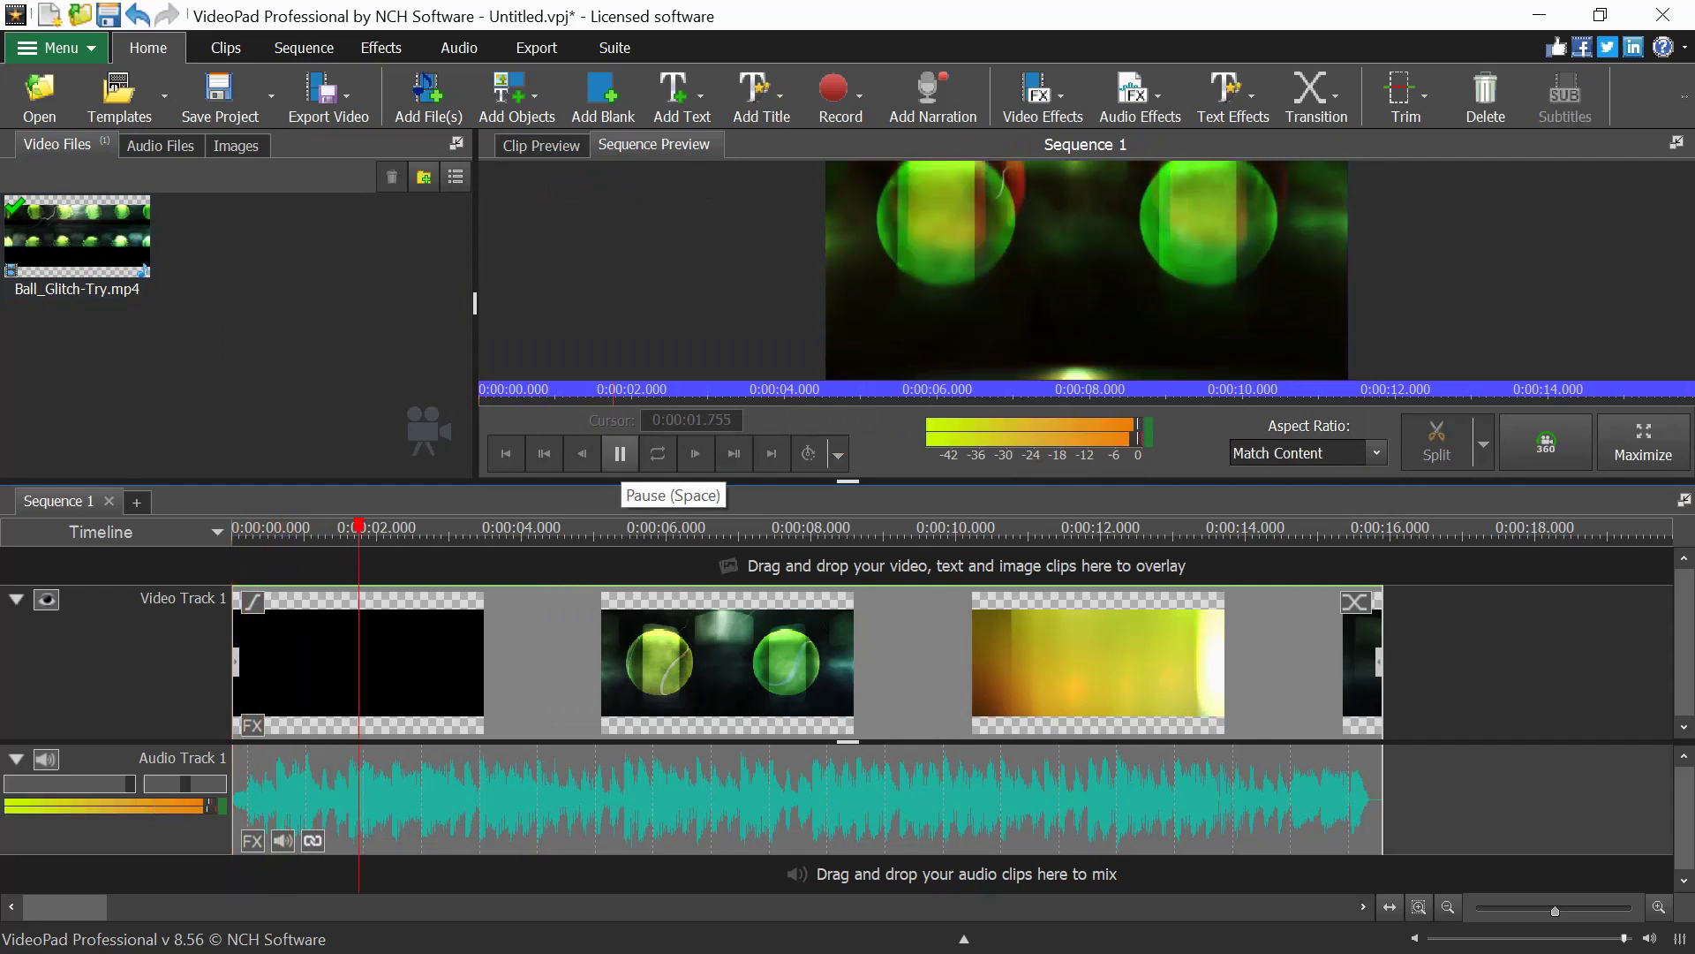
click(620, 453)
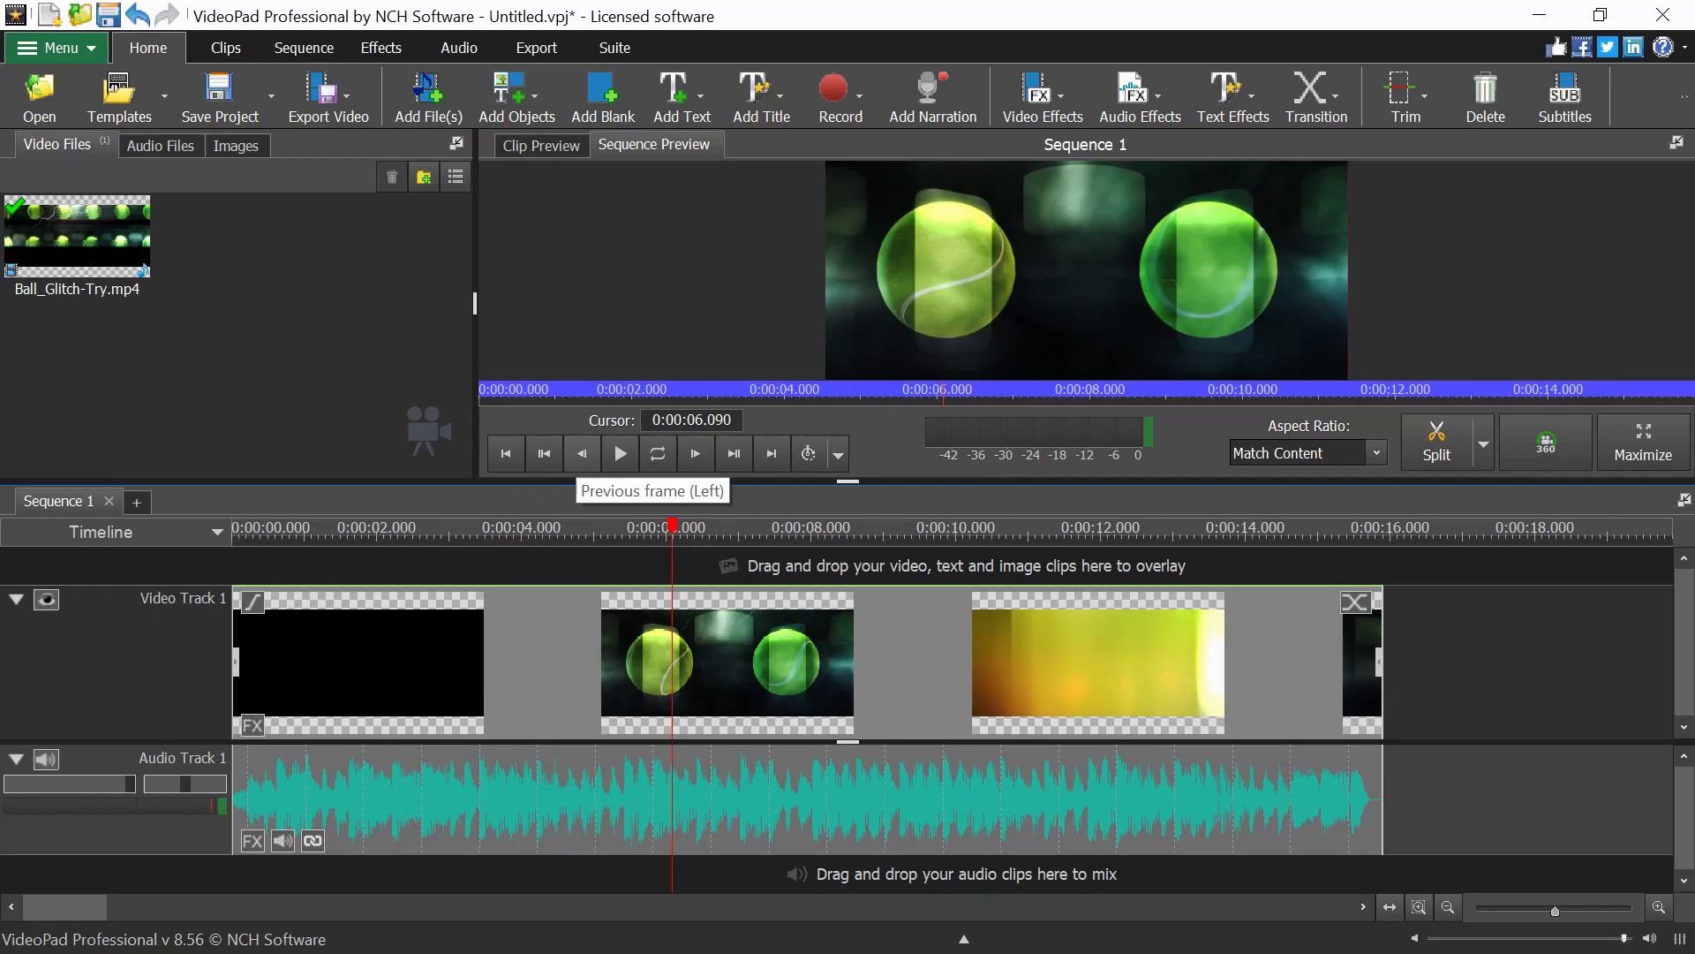
click(582, 453)
click(581, 453)
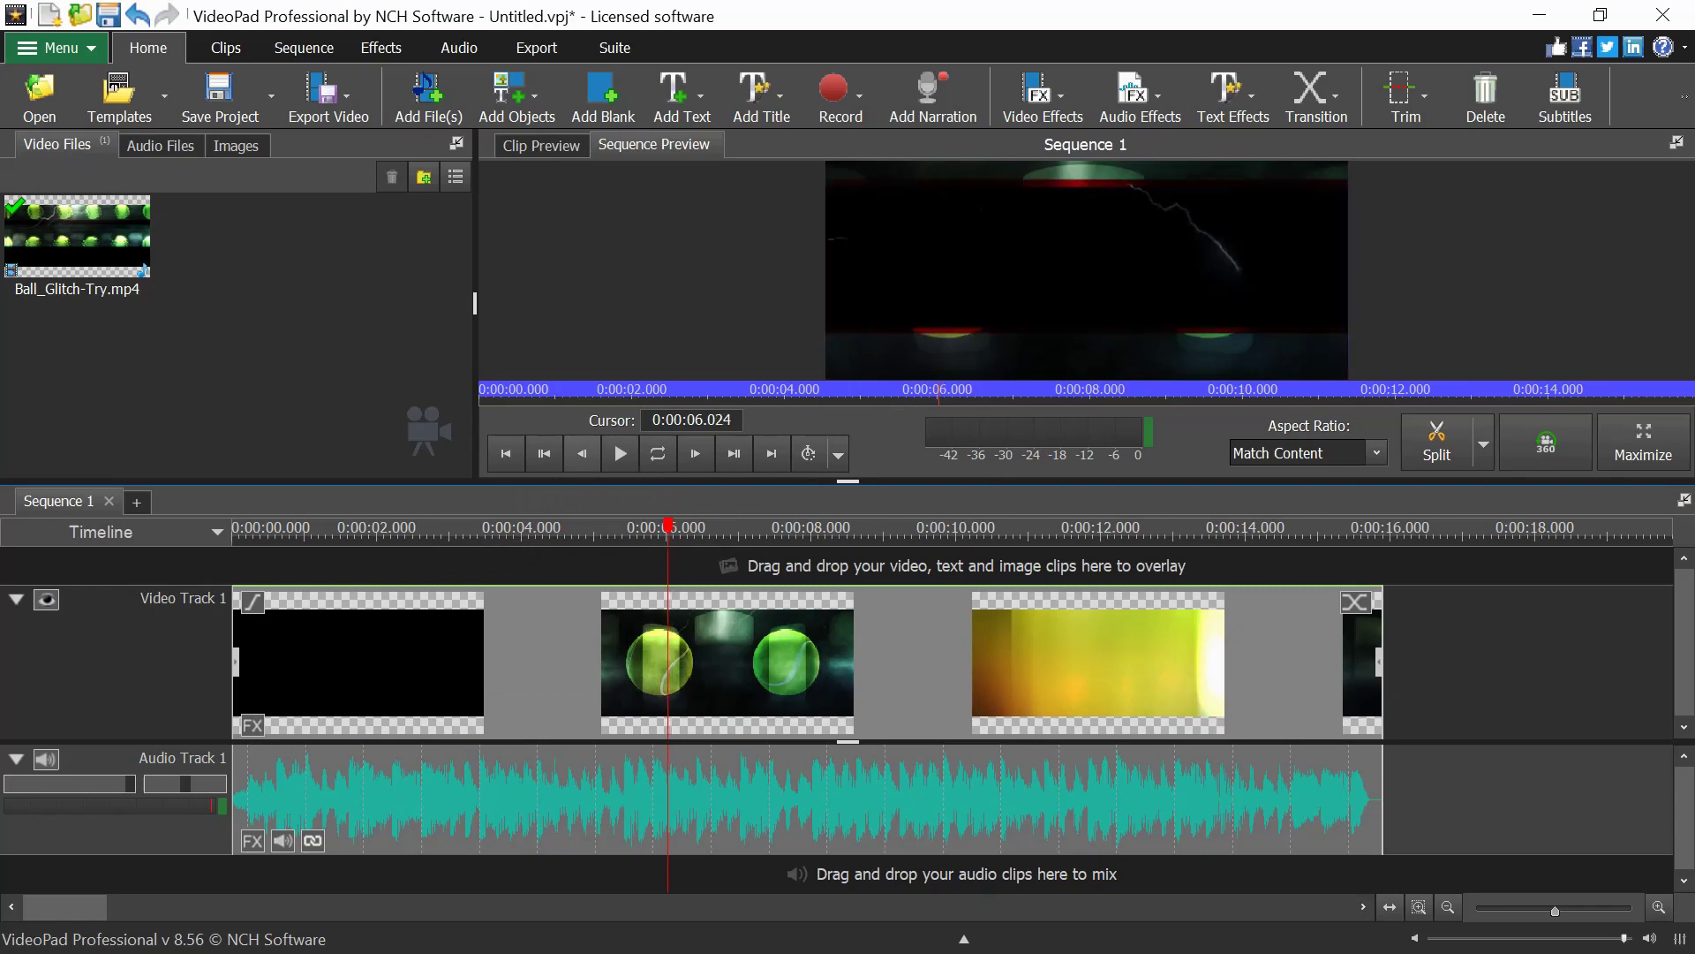
click(582, 453)
click(582, 453)
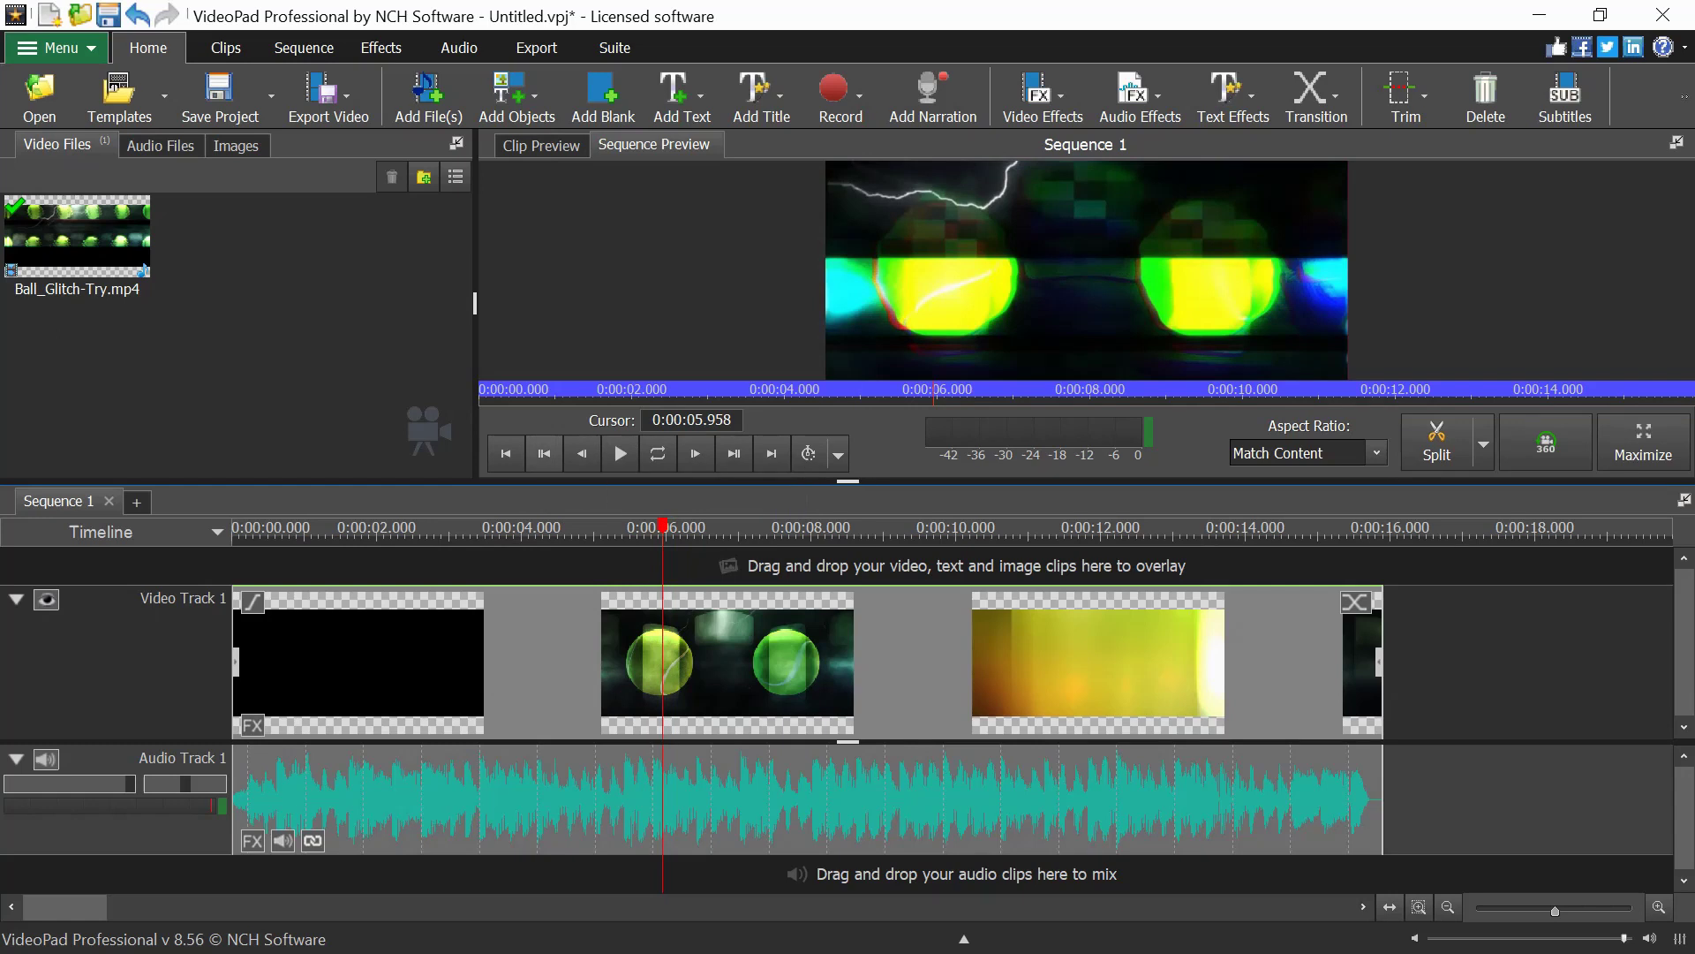
click(543, 453)
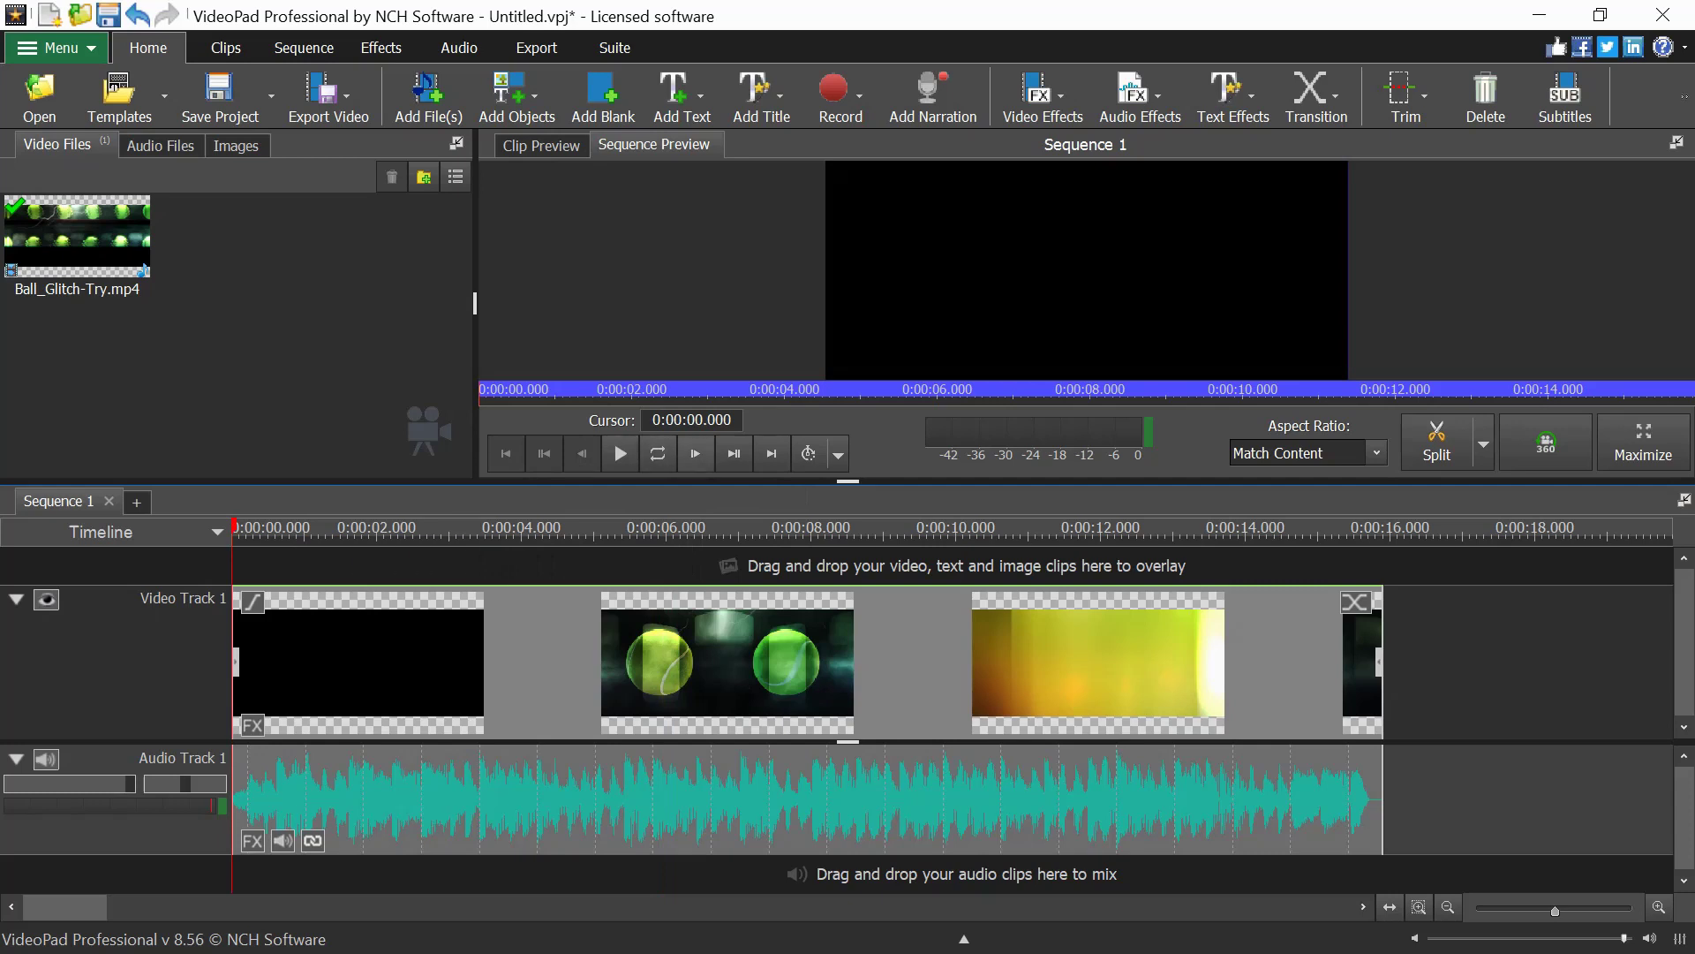
click(696, 452)
click(696, 453)
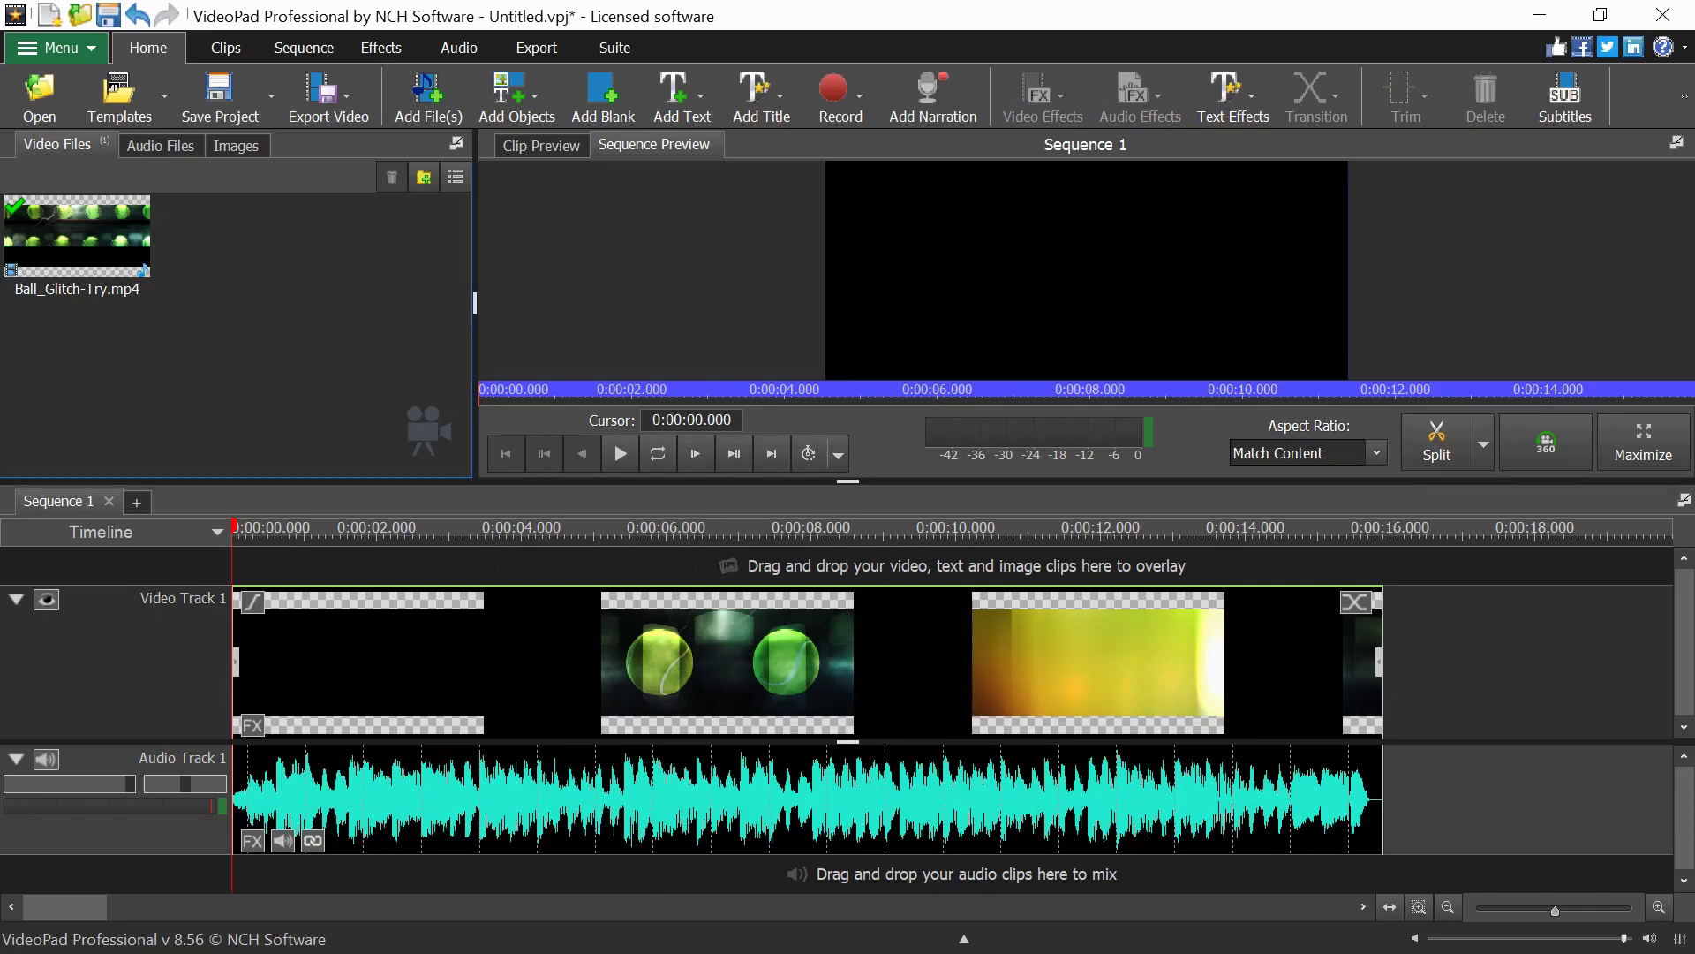
Play the sequence from the start, pause at 0:00:03.395 and split the tracks at that point.
key(space)
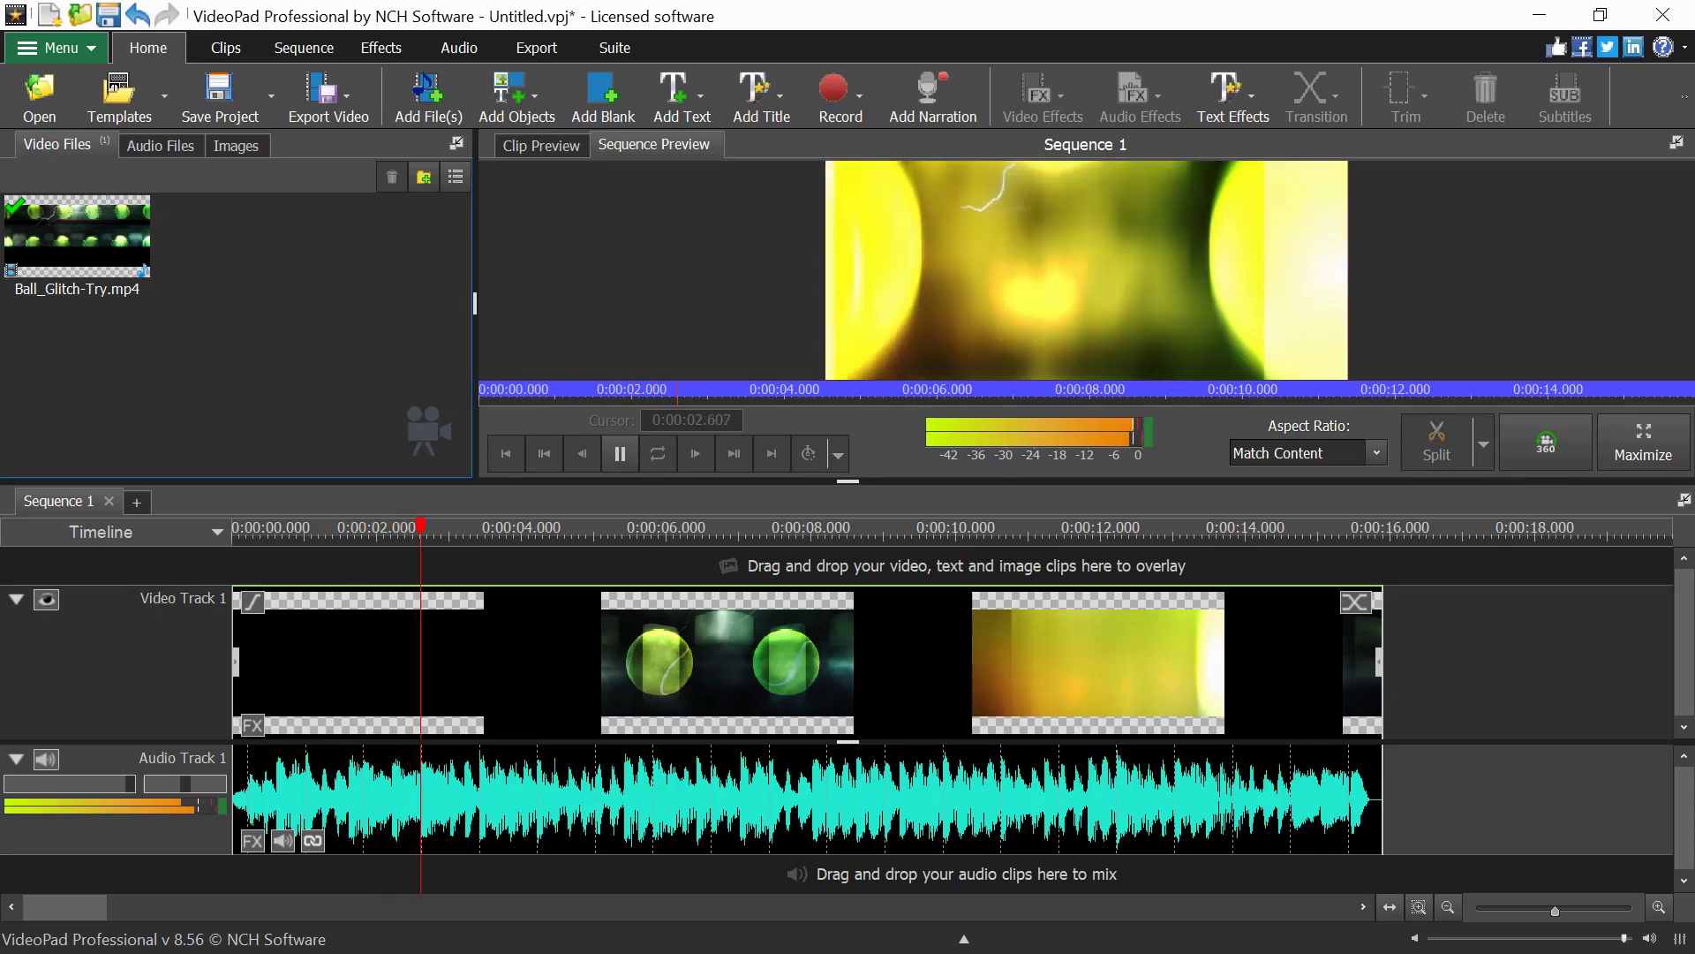
key(space)
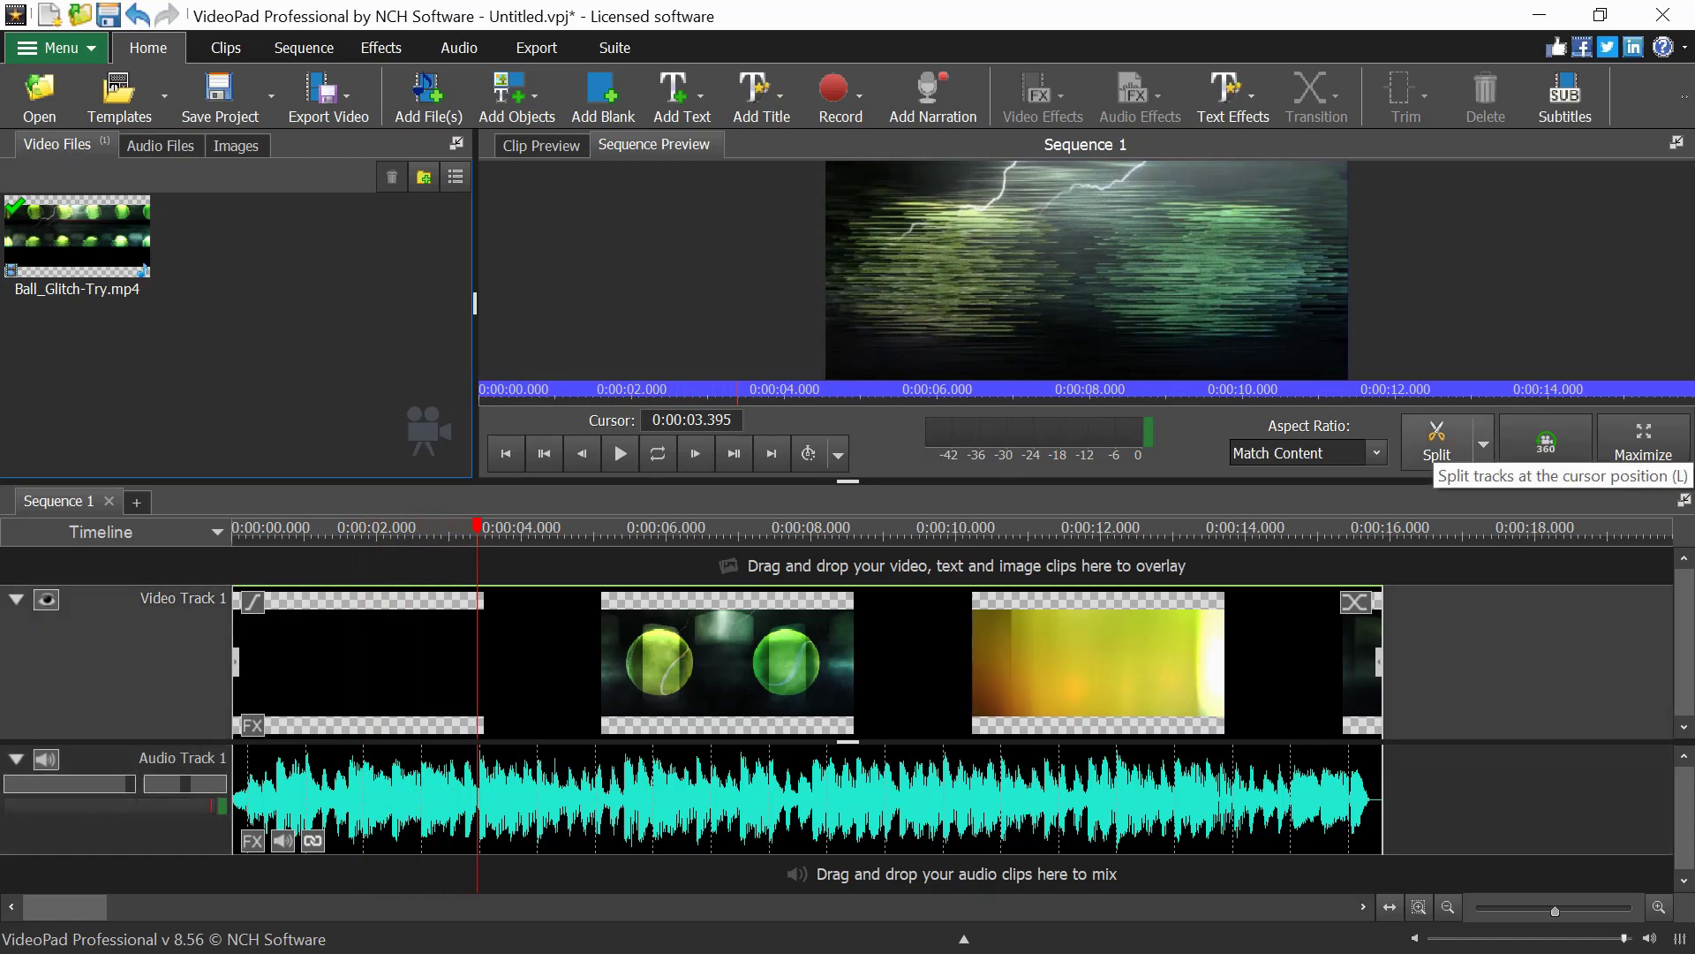
click(1436, 437)
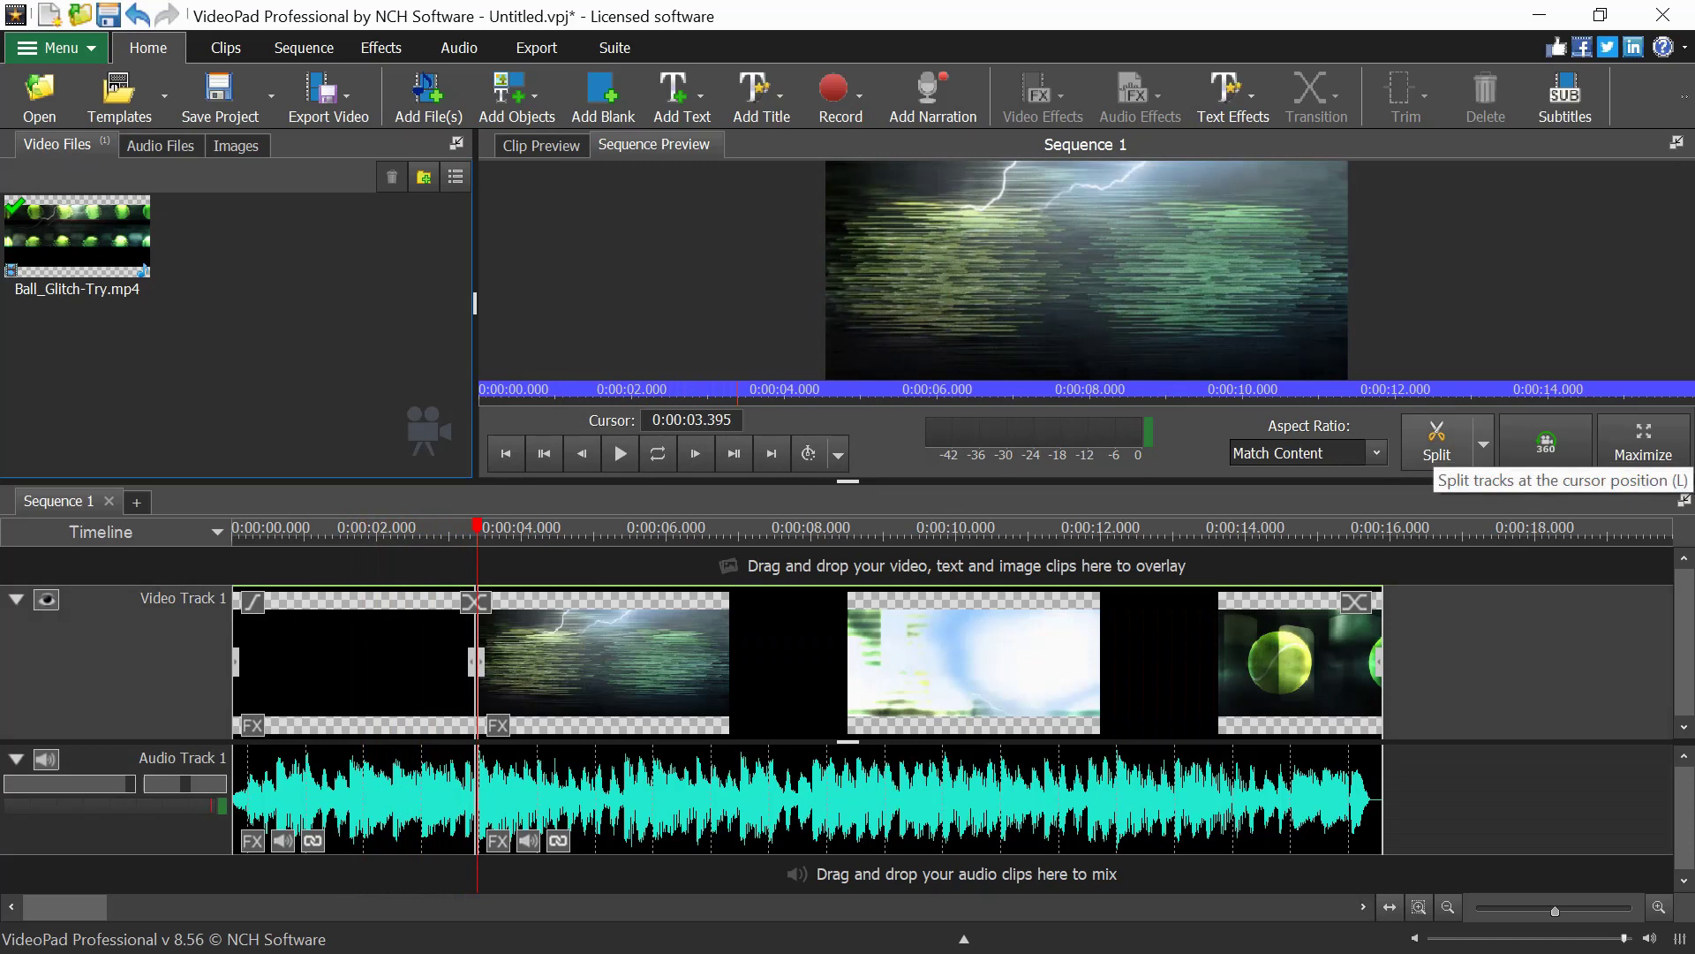
Try setting the start time to the timeline position 0:00:06.283, and undo that trim.
click(505, 527)
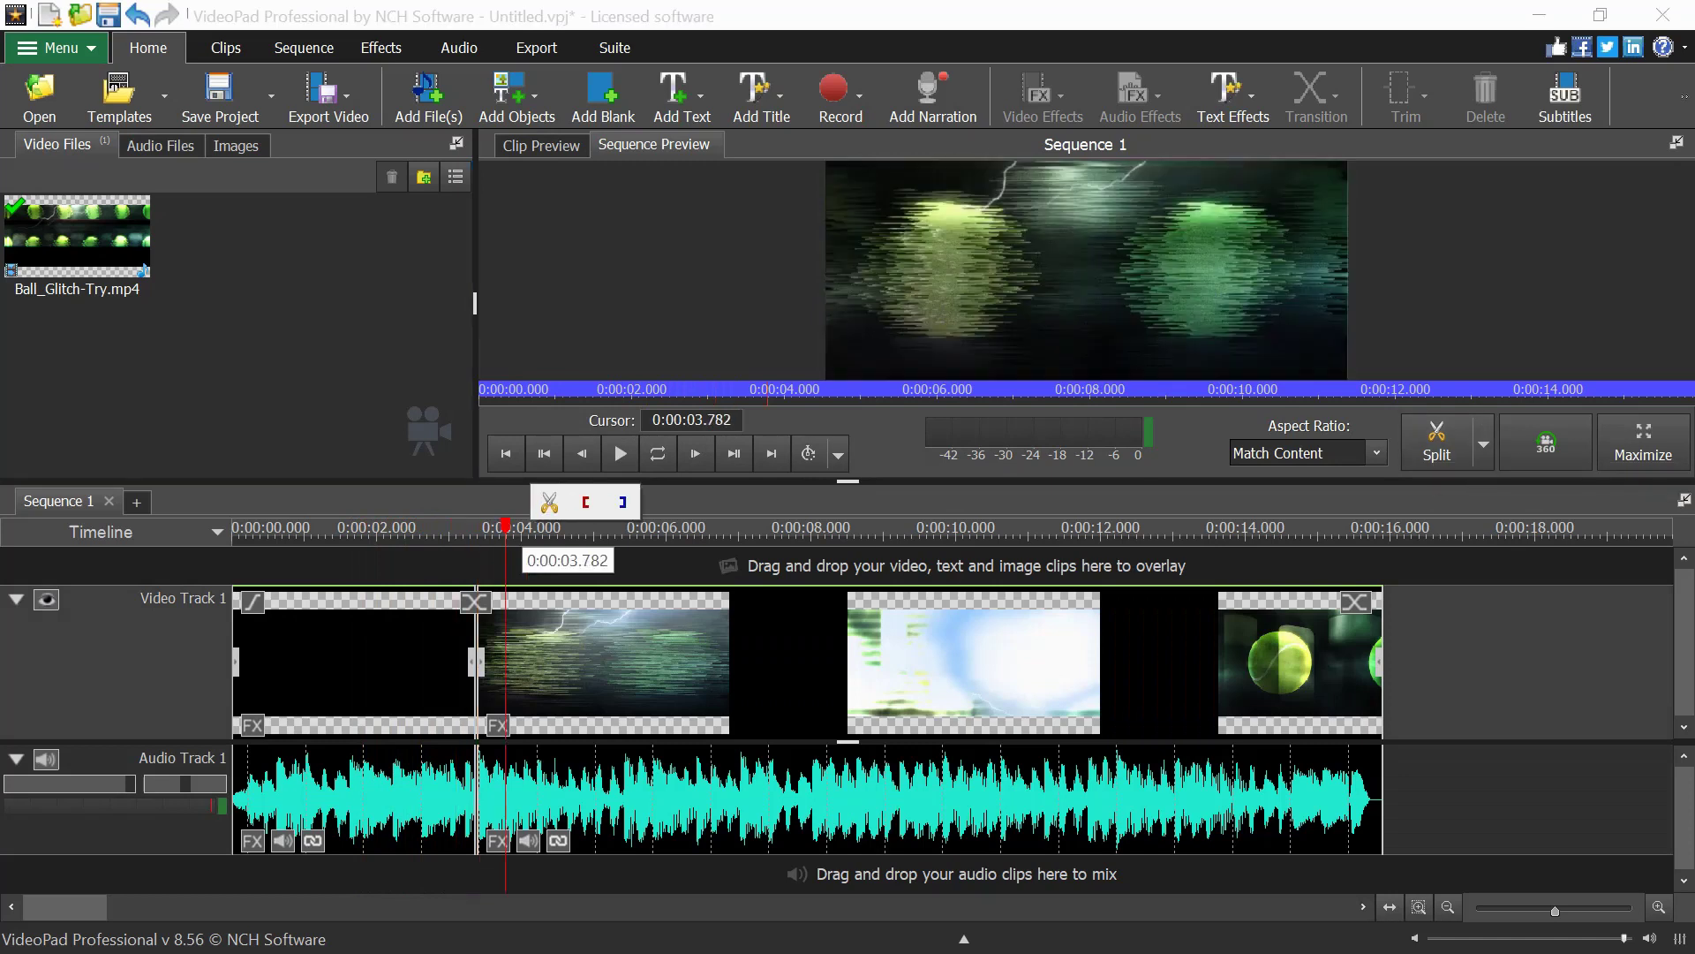
drag(505, 527, 686, 527)
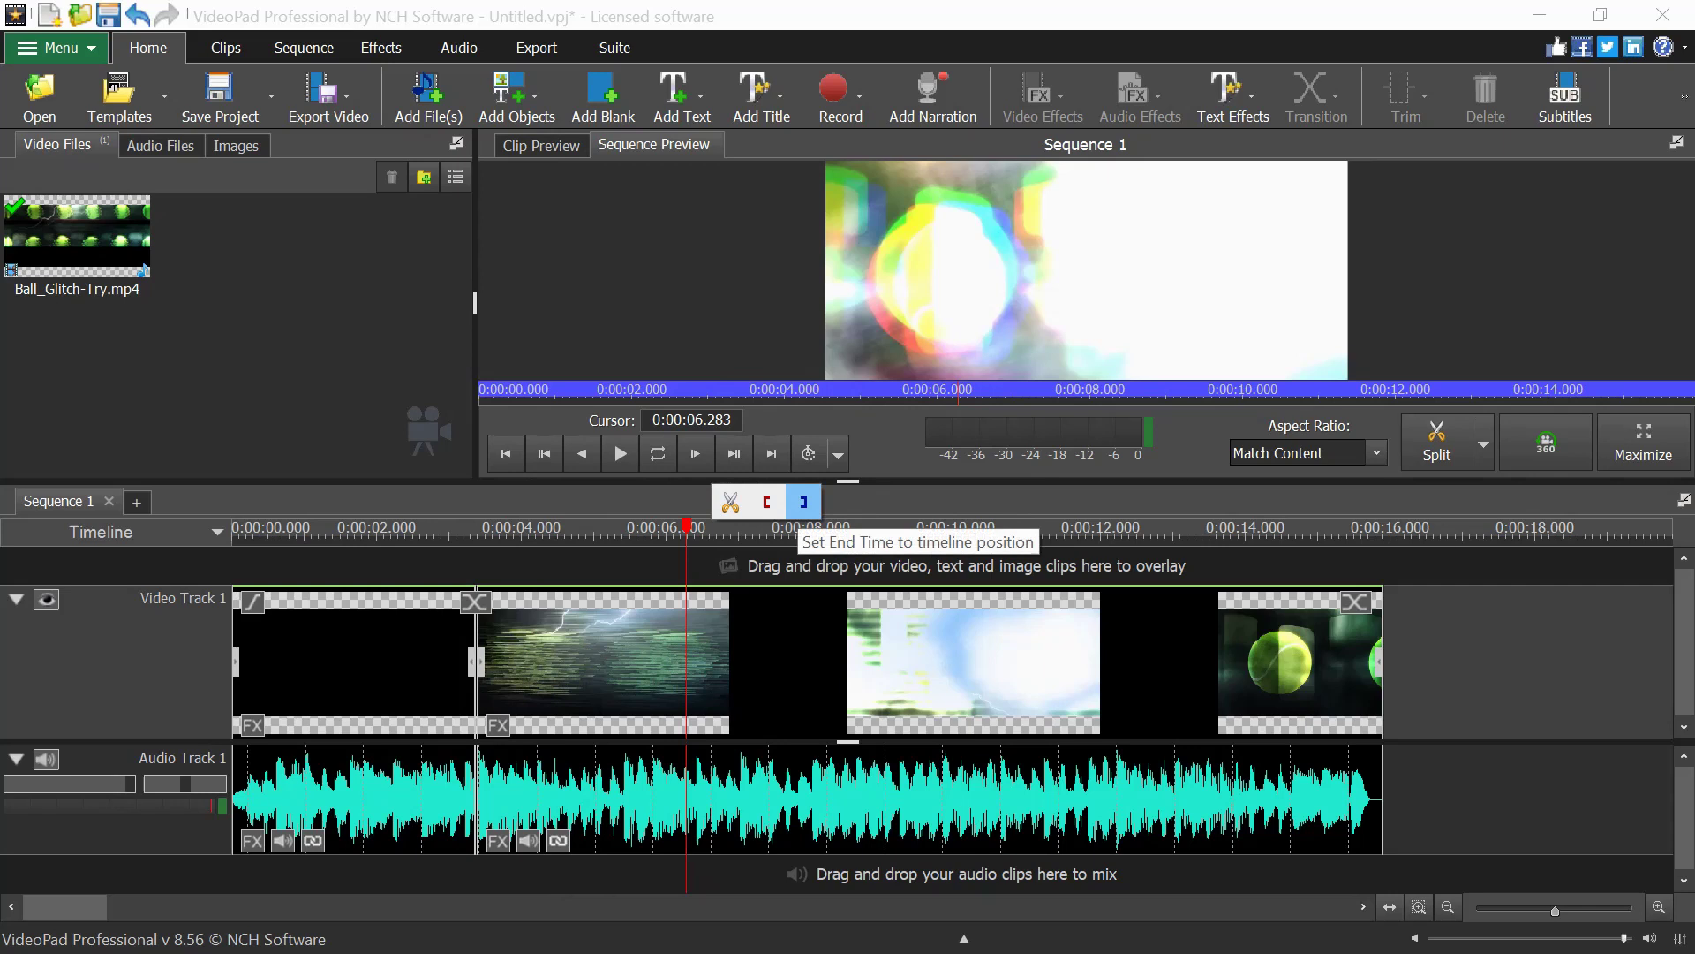
click(767, 501)
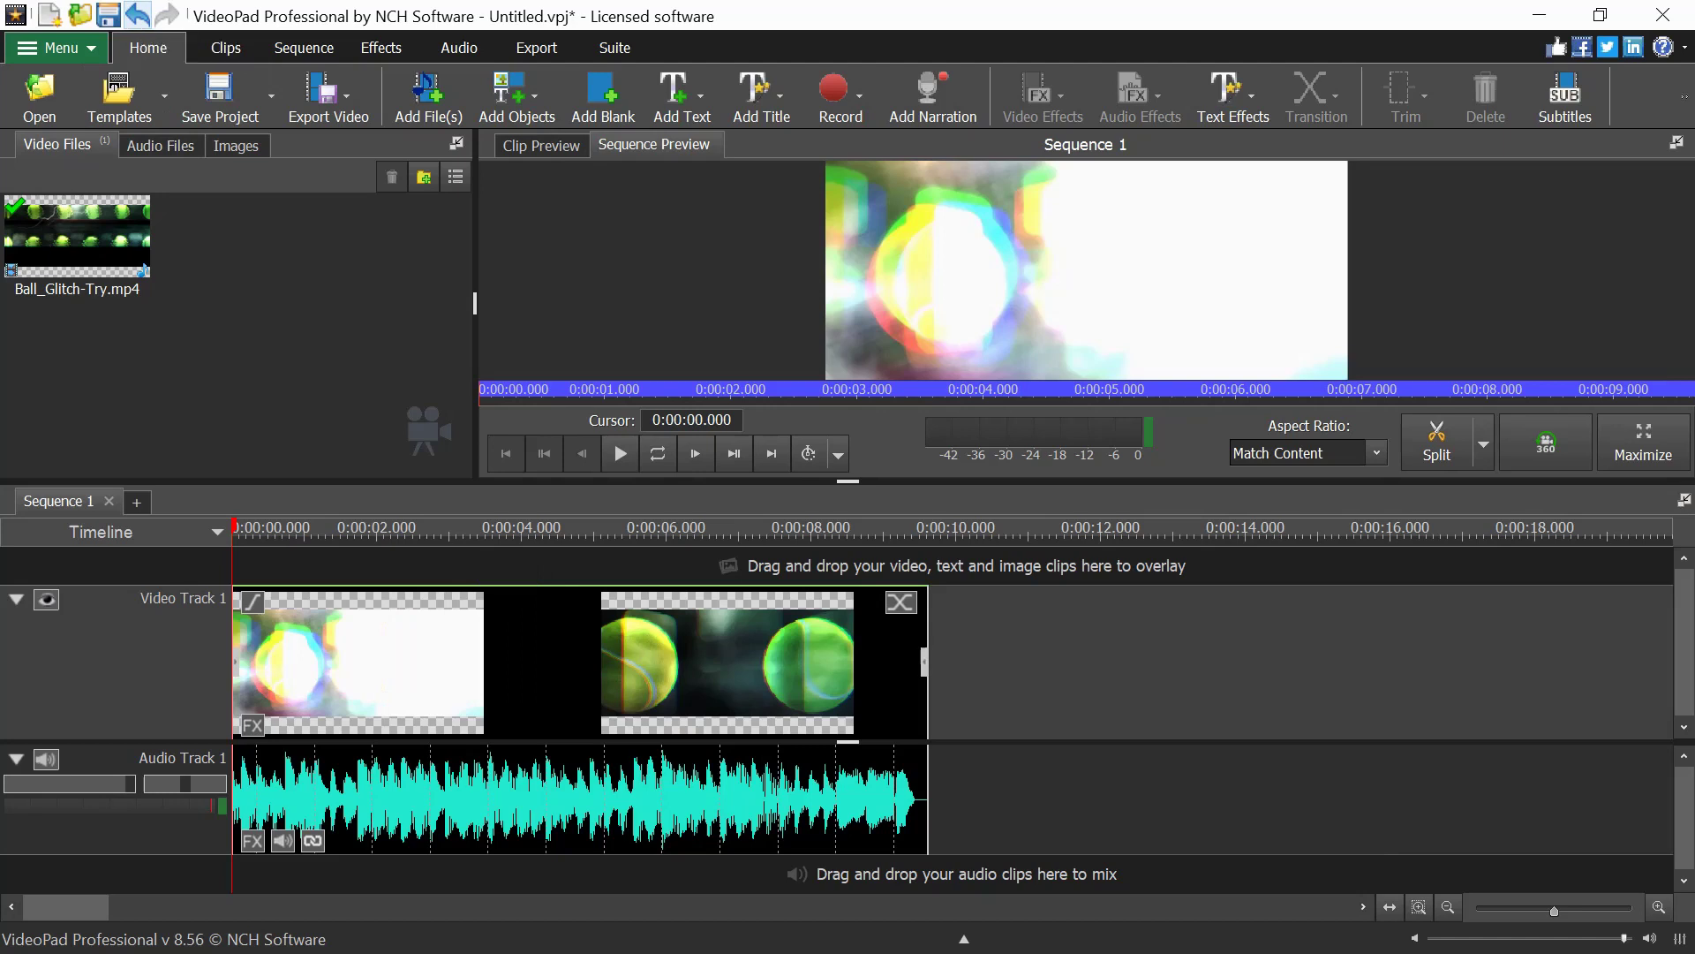
click(137, 15)
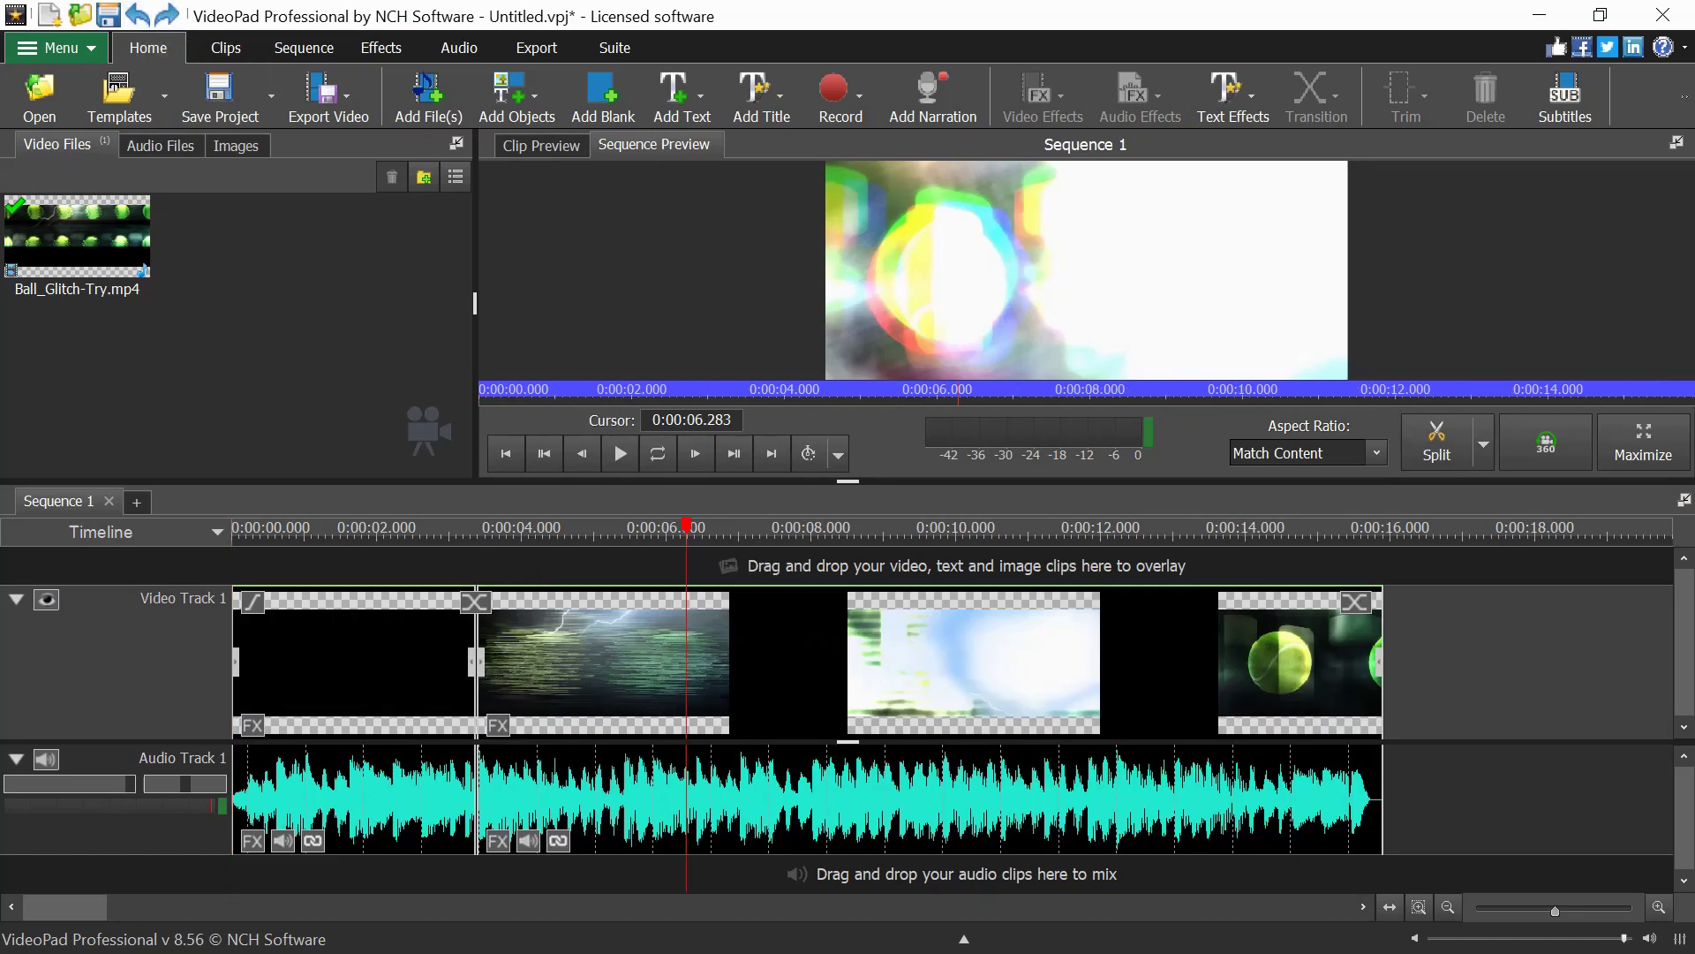
Select each of the two split clips in turn and move the cursor to the edge between them.
click(354, 662)
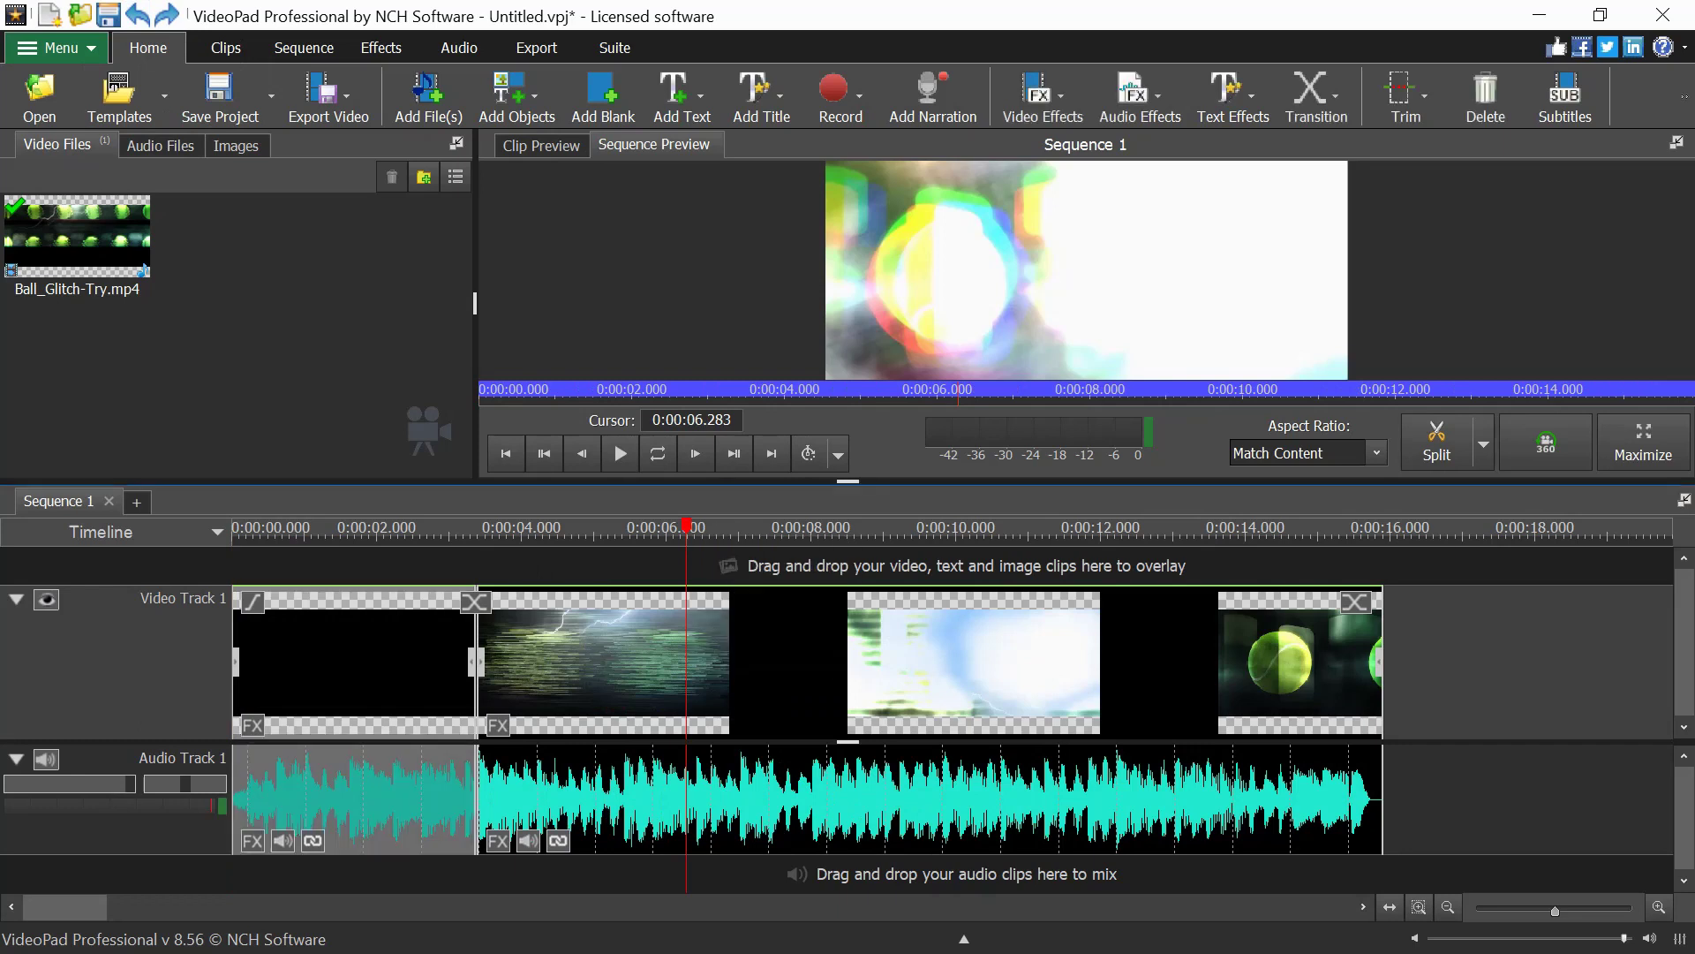
click(601, 662)
click(353, 663)
click(600, 662)
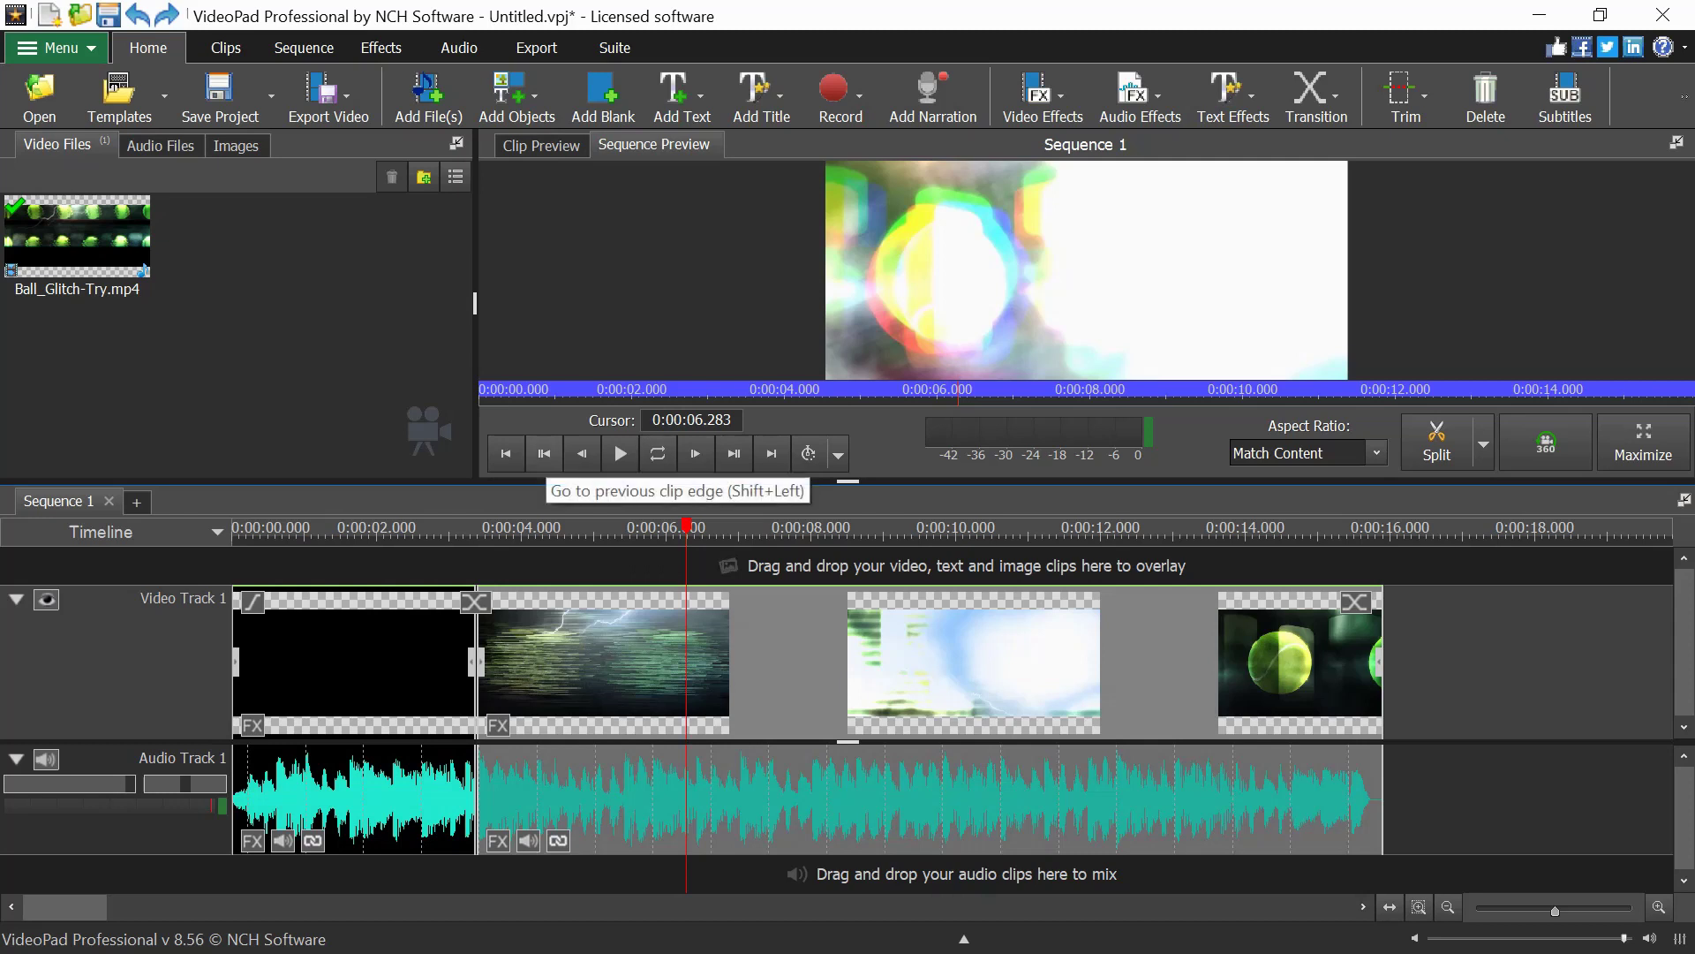
click(543, 453)
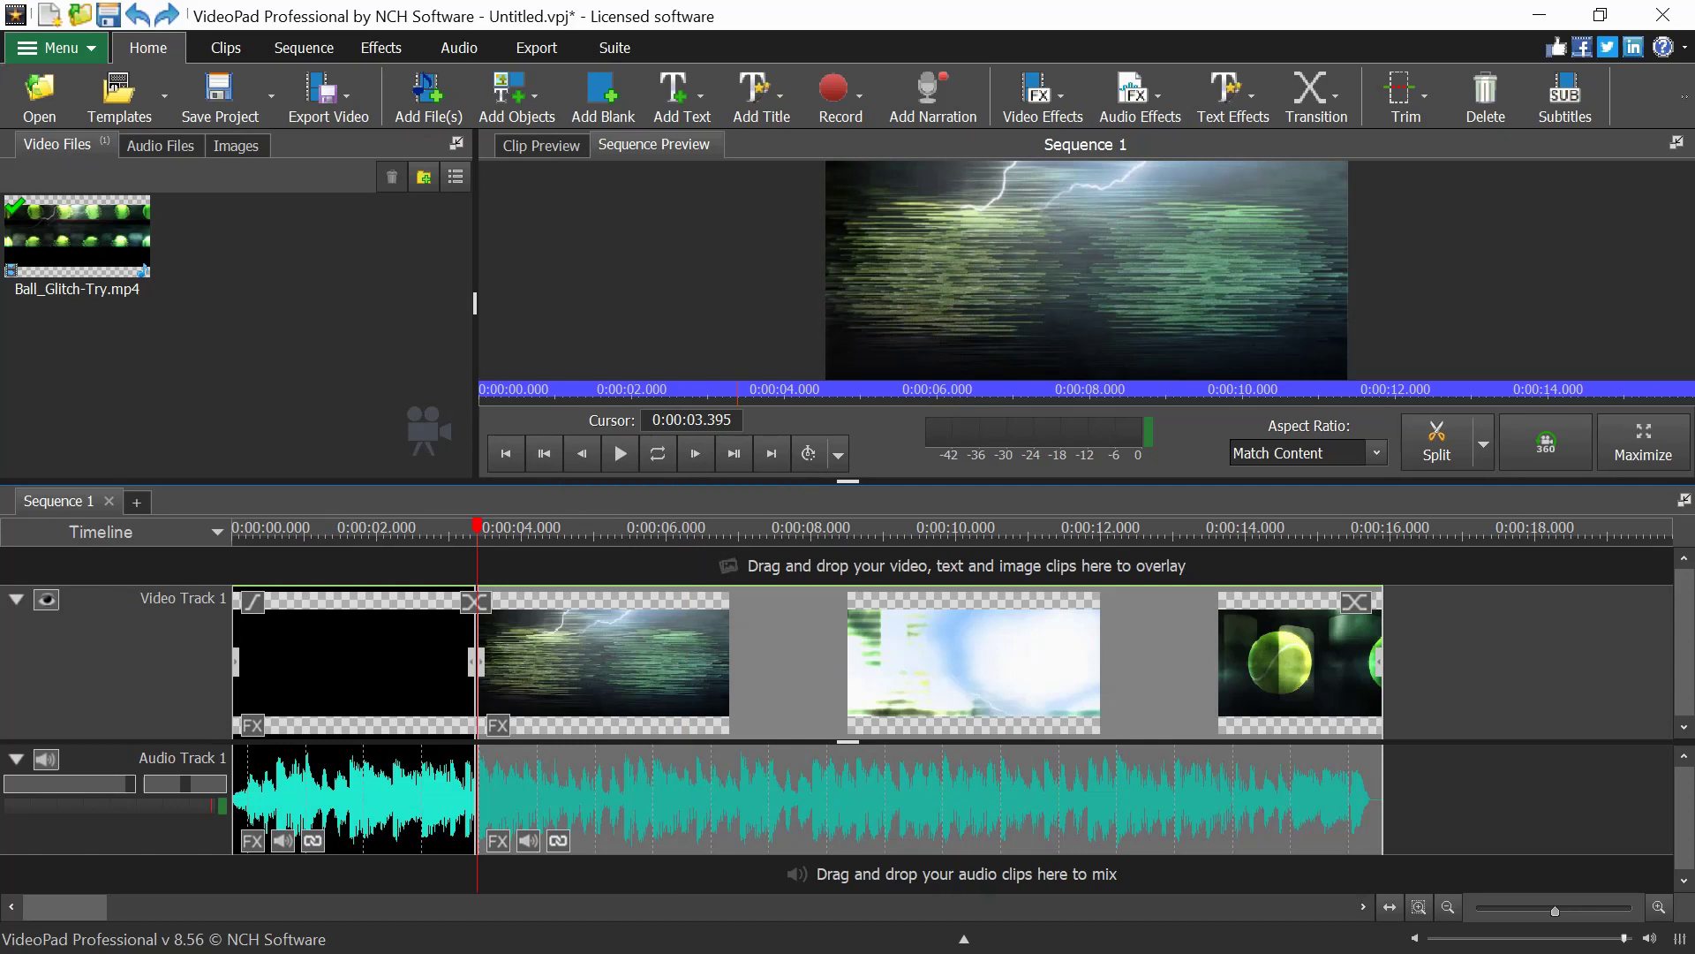
click(520, 528)
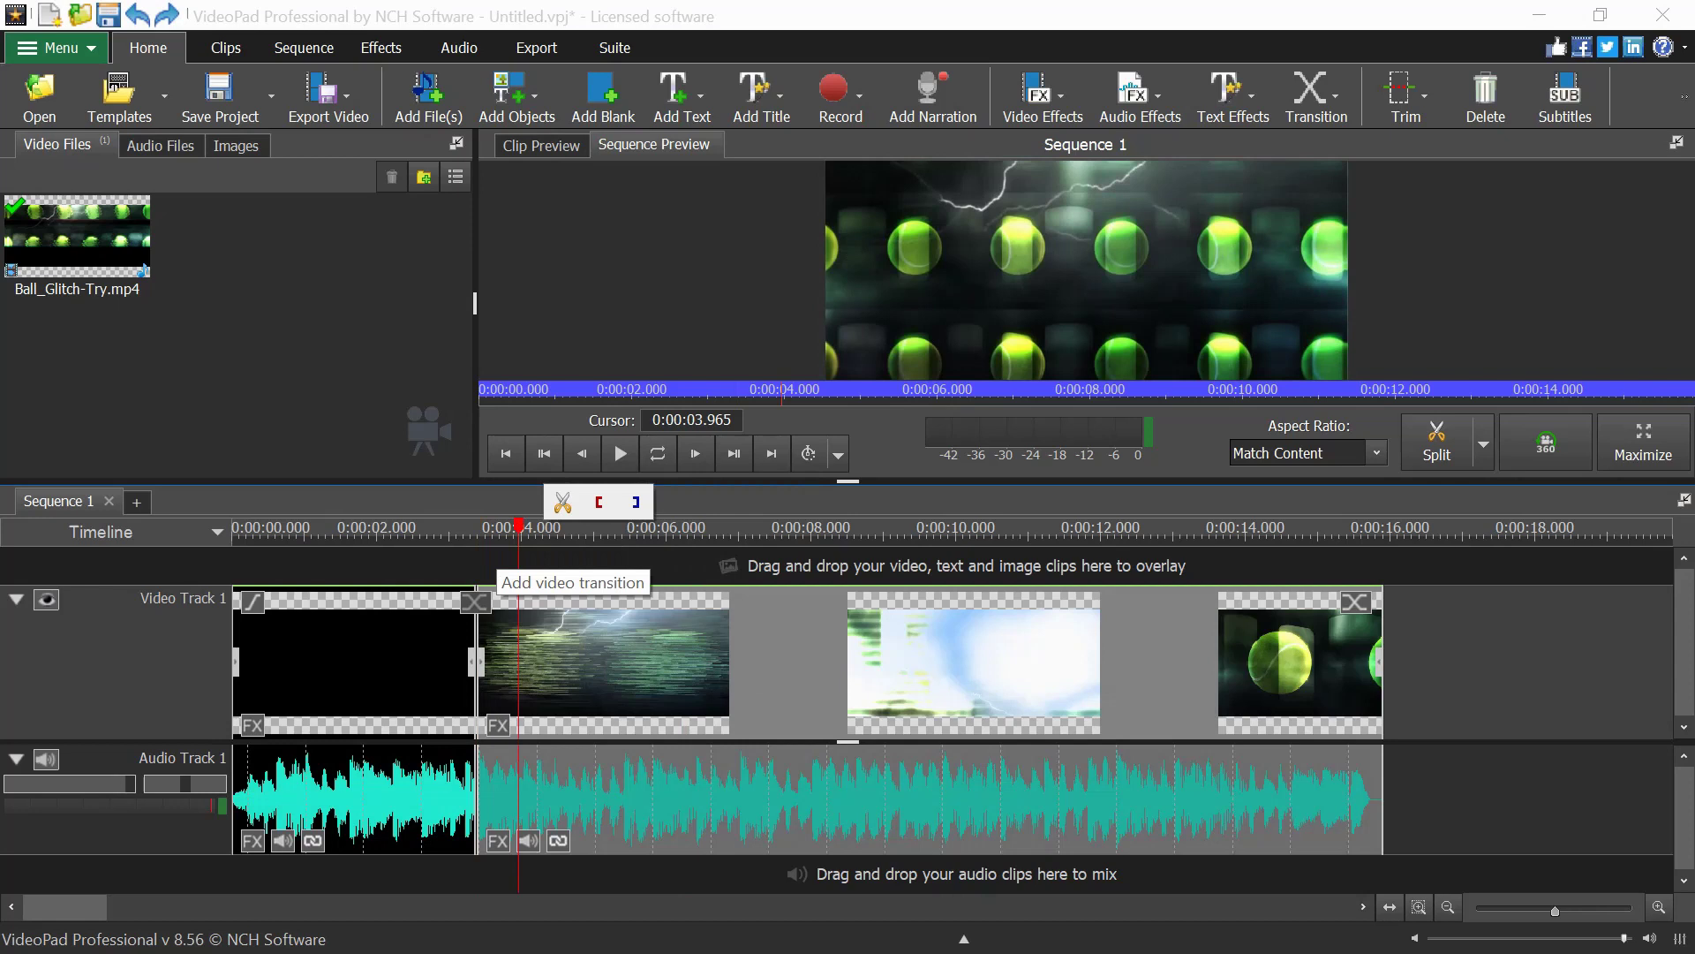
Add a Cross Fade transition with a duration of 0.5 seconds between the two split clips on Video Track 1.
click(476, 603)
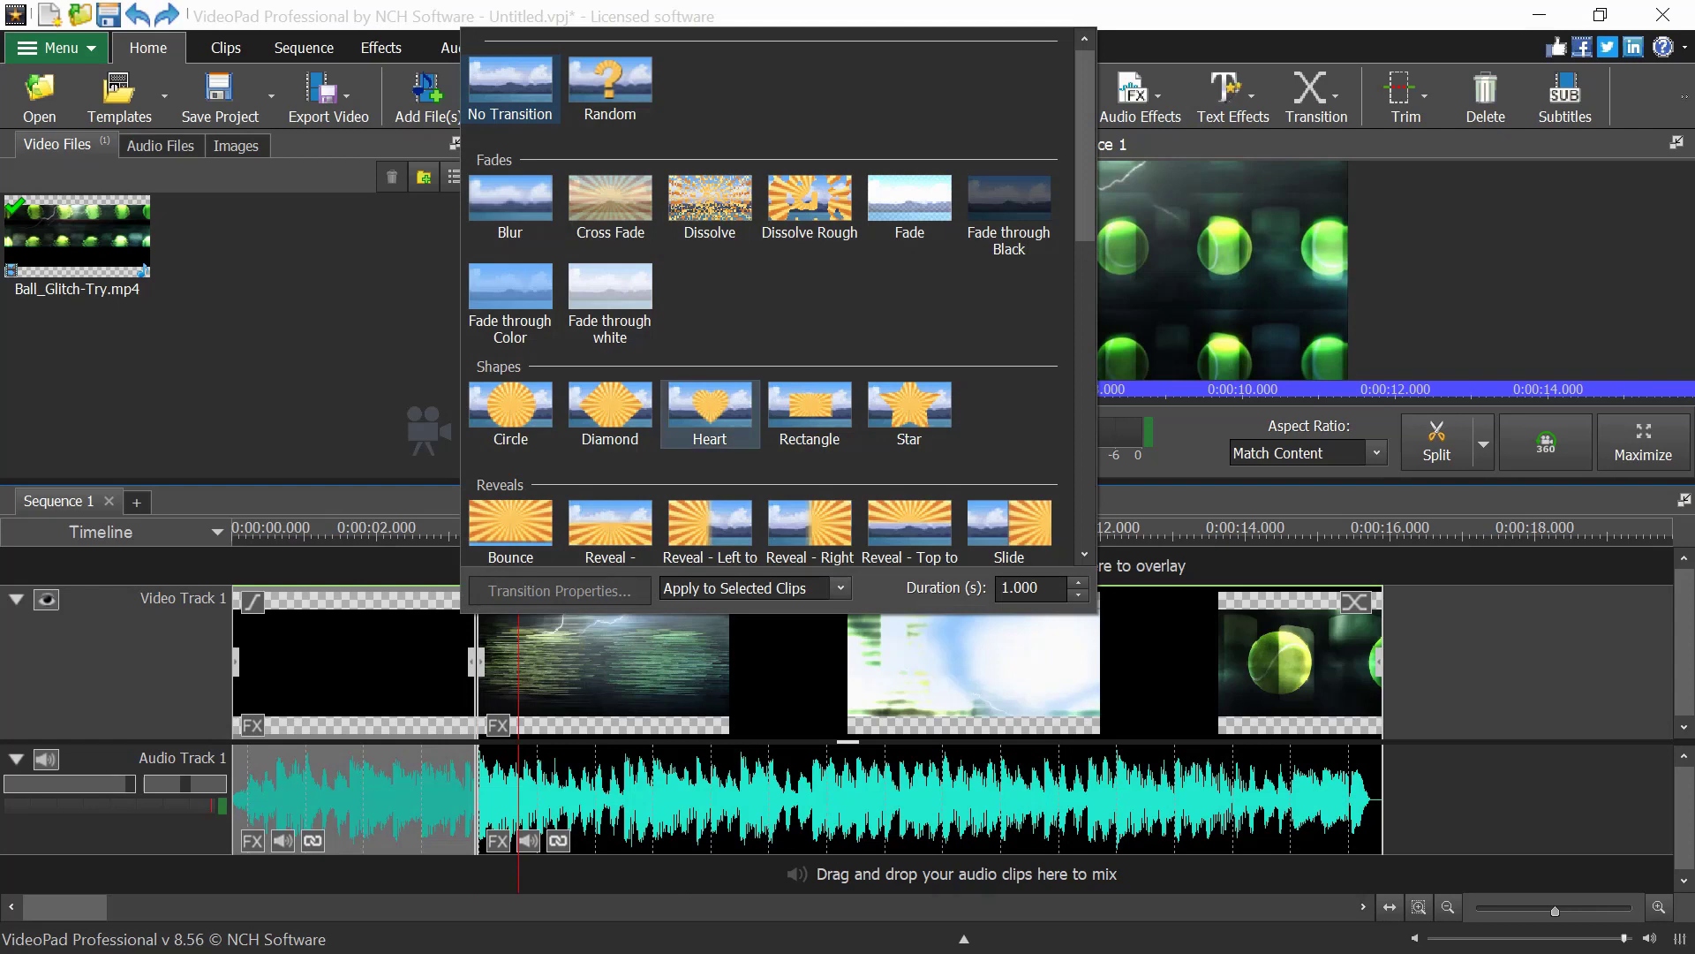
scroll(710, 415, down, 5)
scroll(710, 415, down, 5)
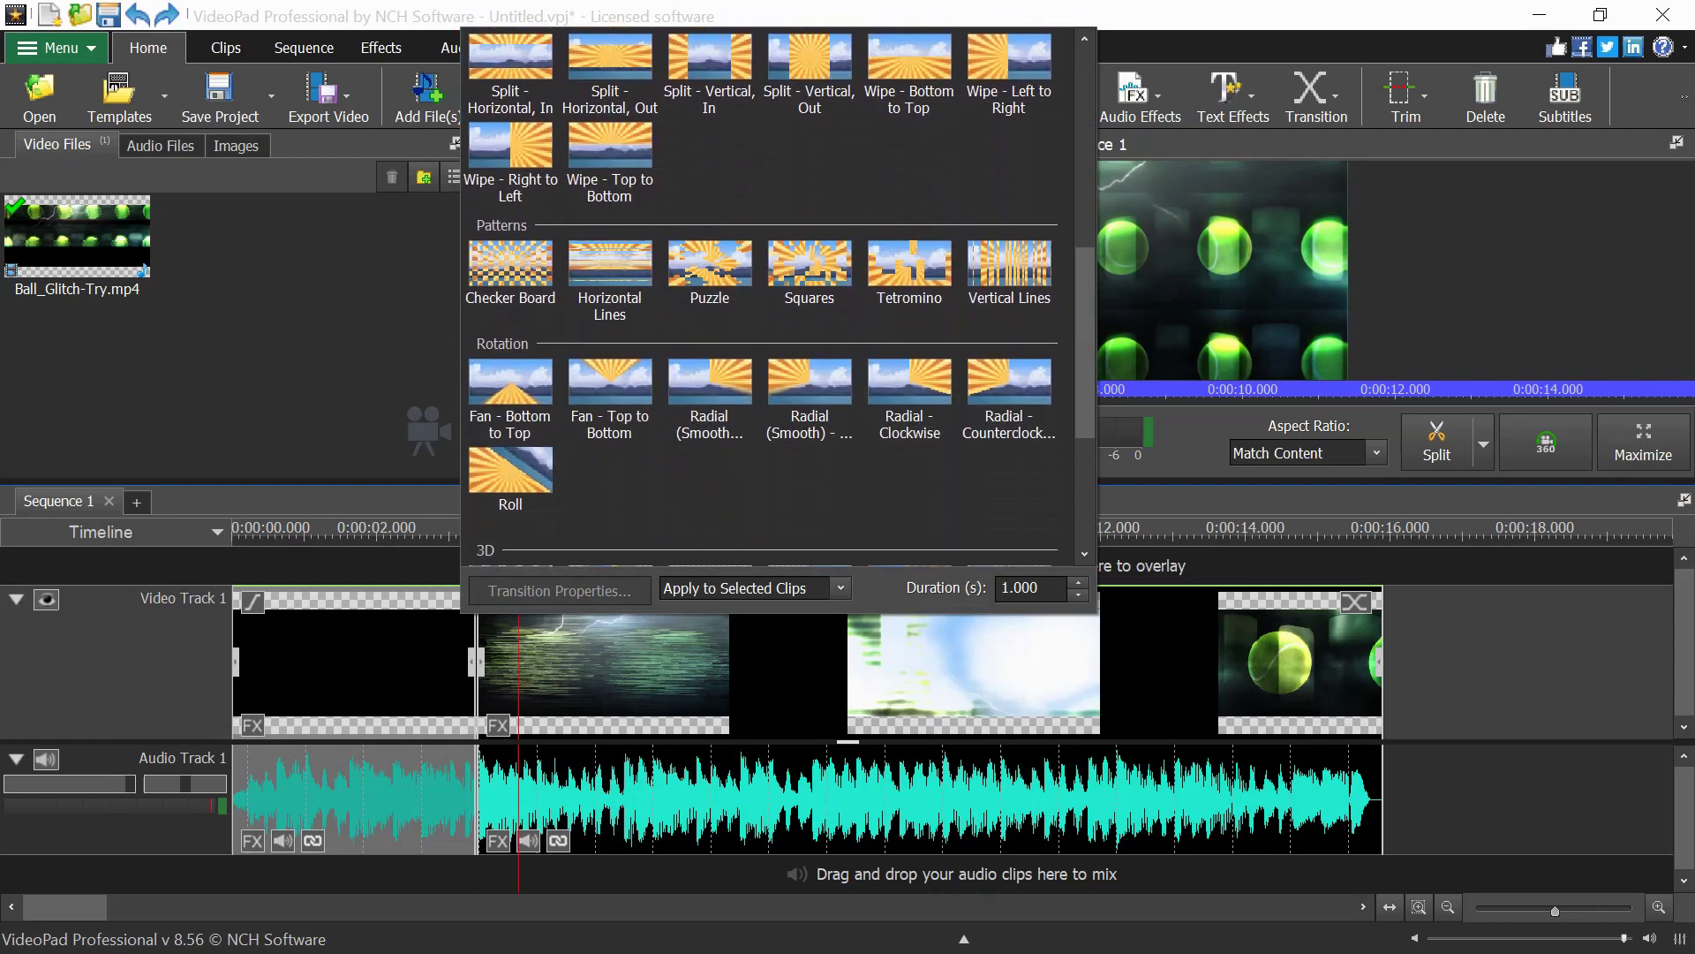
scroll(1007, 212, up, 10)
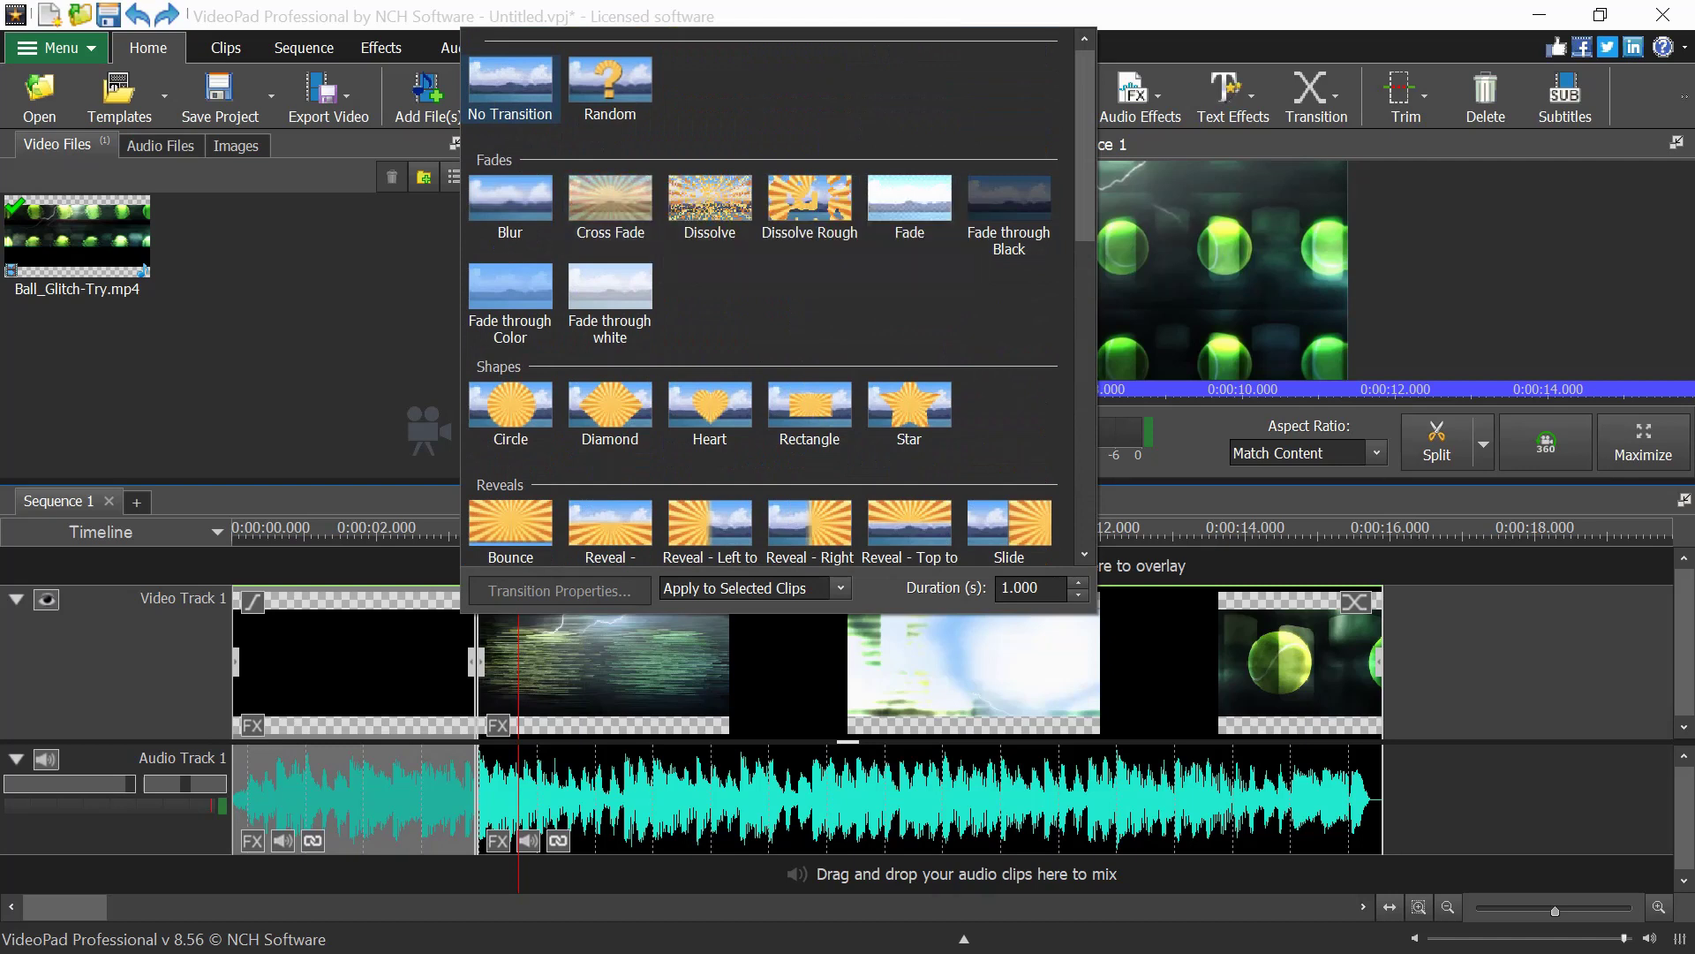
double_click(1019, 587)
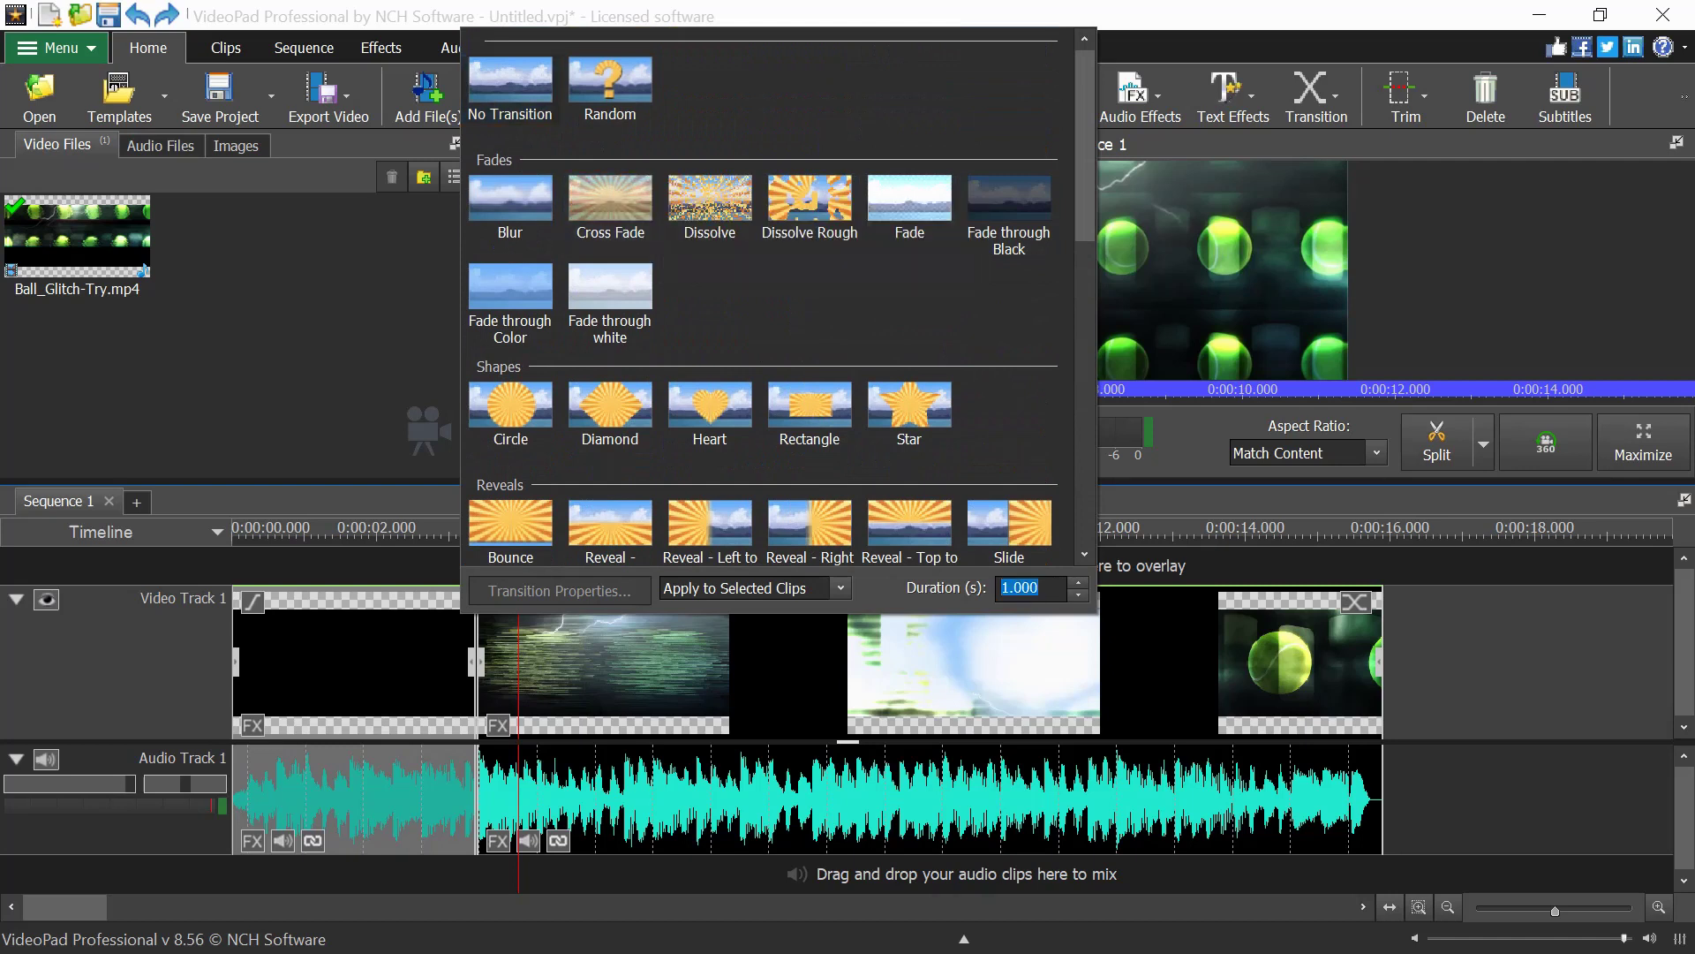
key(BackSpace)
text(0.5)
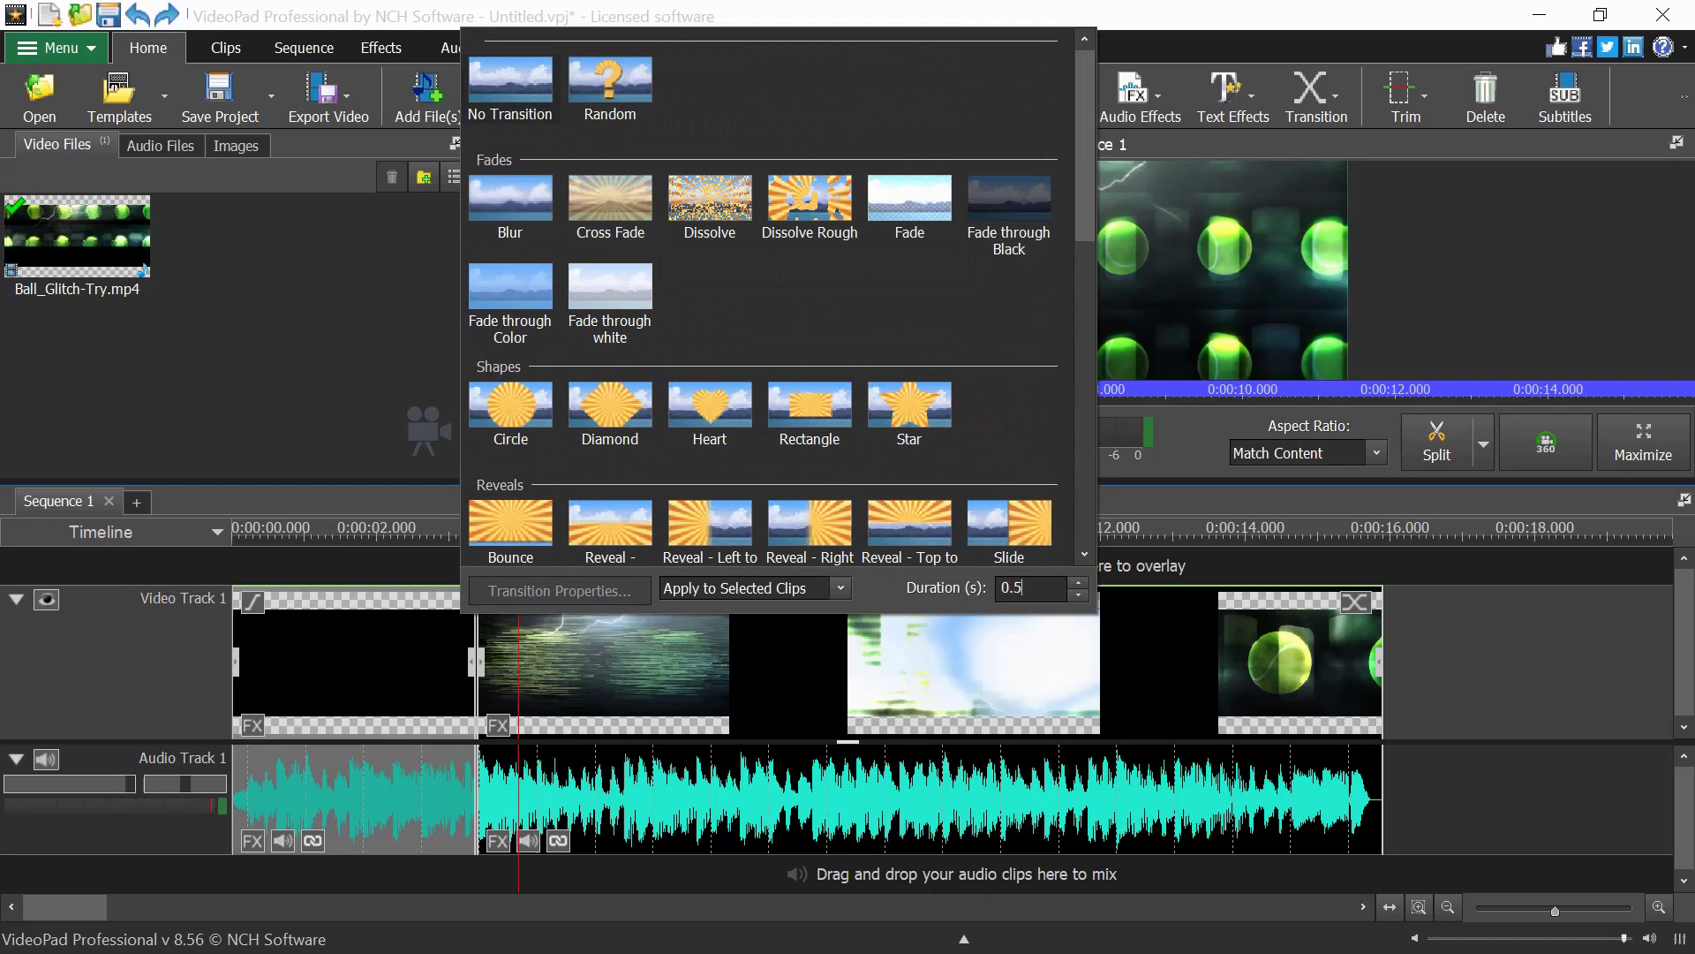
click(609, 199)
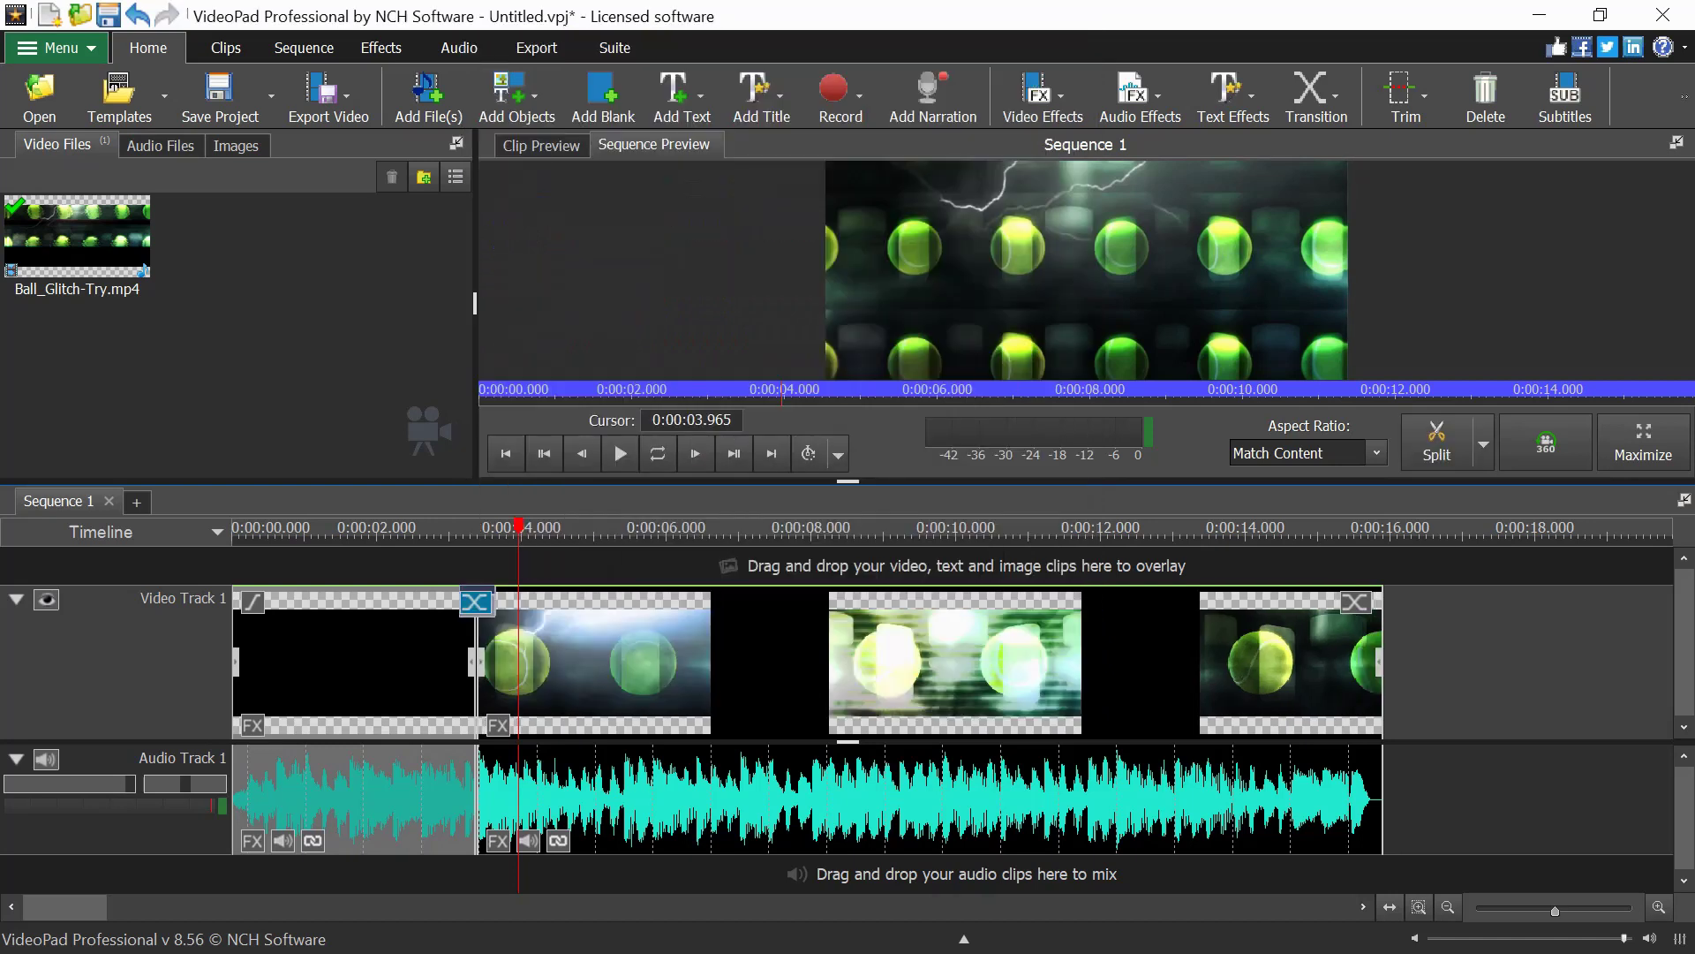
Play the sequence twice from just before the Cross Fade to check the transition, pausing after each playback.
click(448, 530)
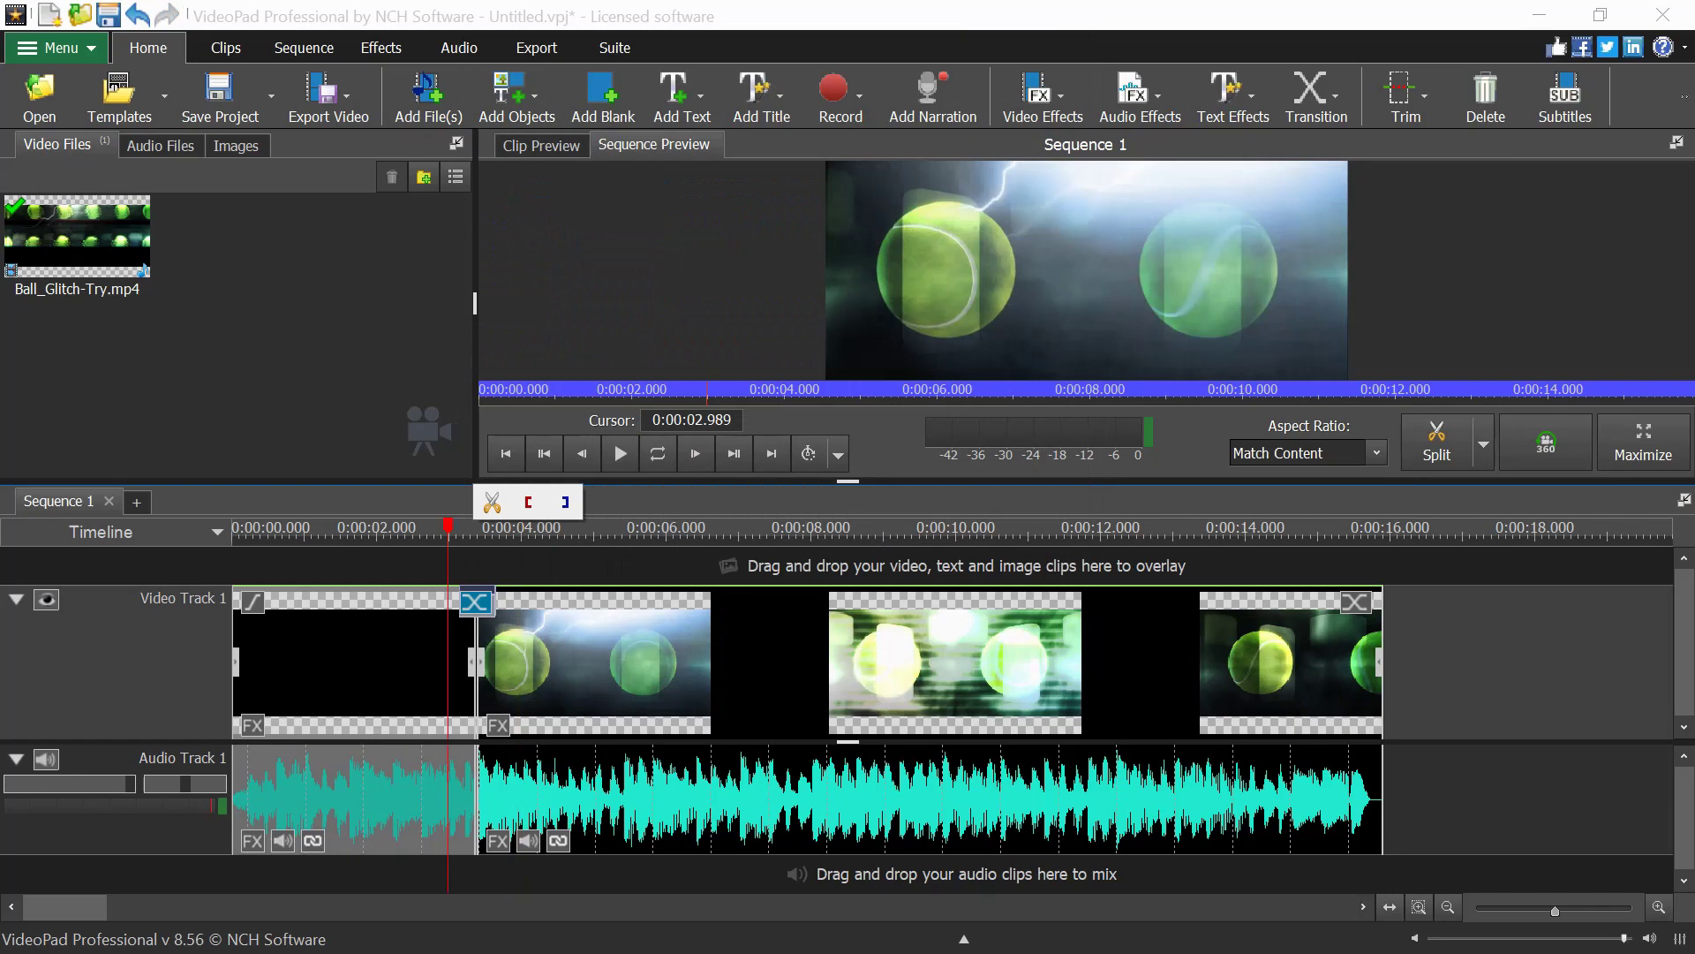
key(space)
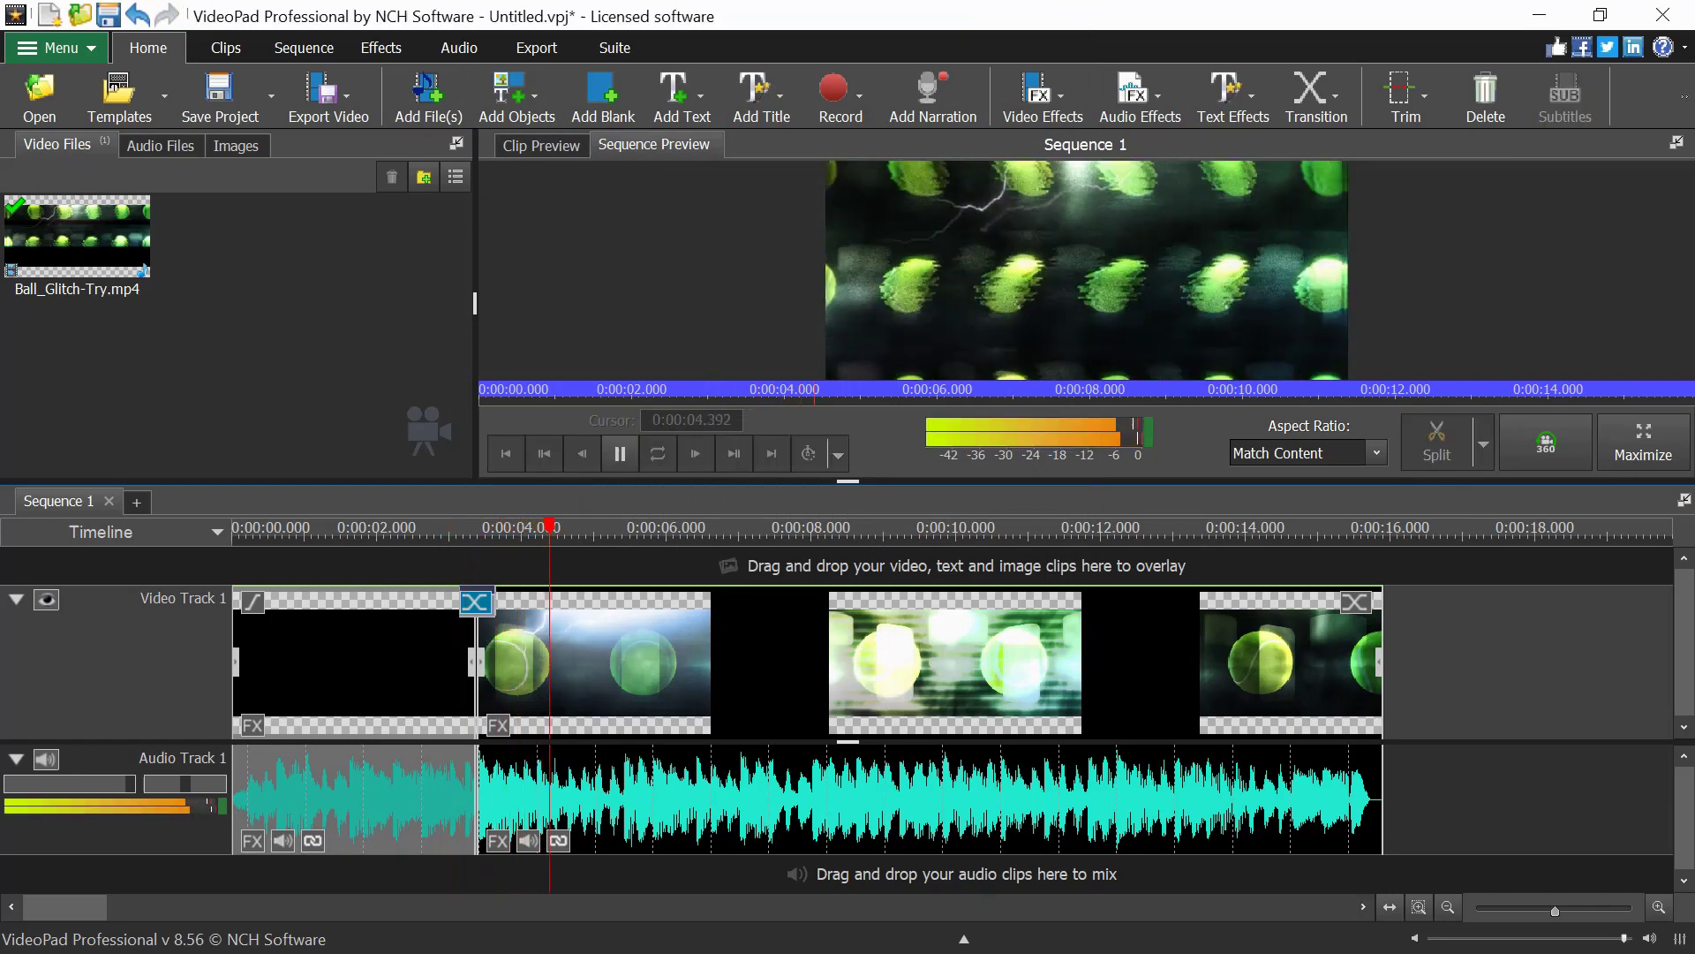
key(space)
click(435, 530)
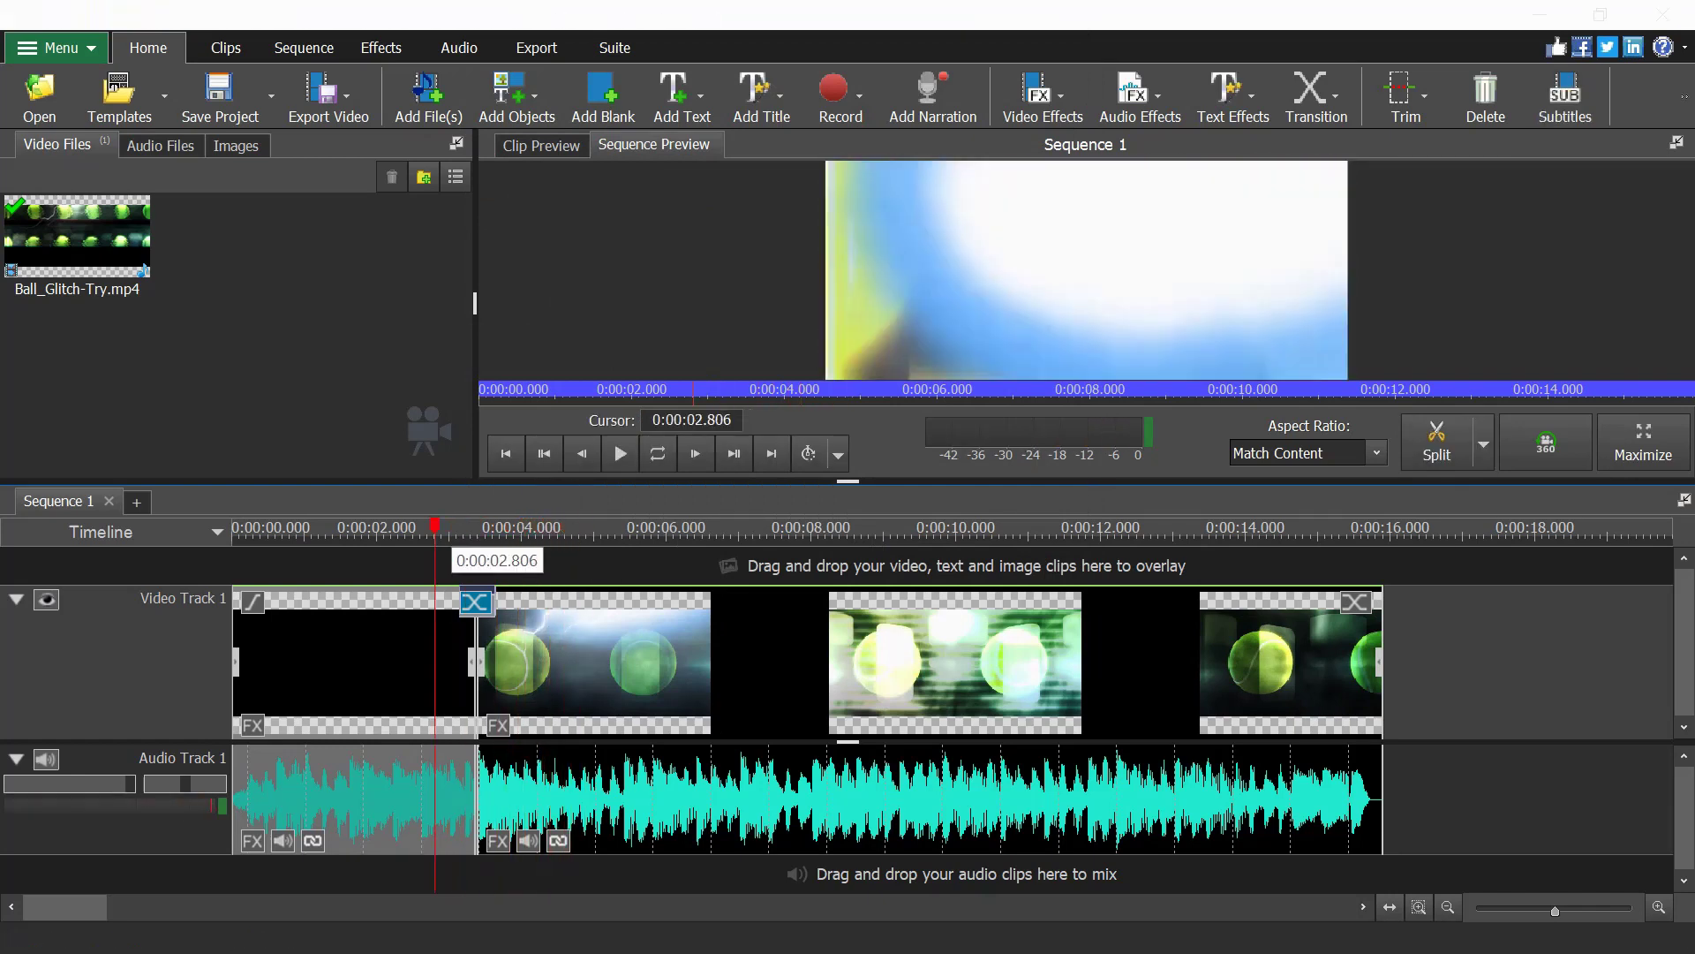
key(space)
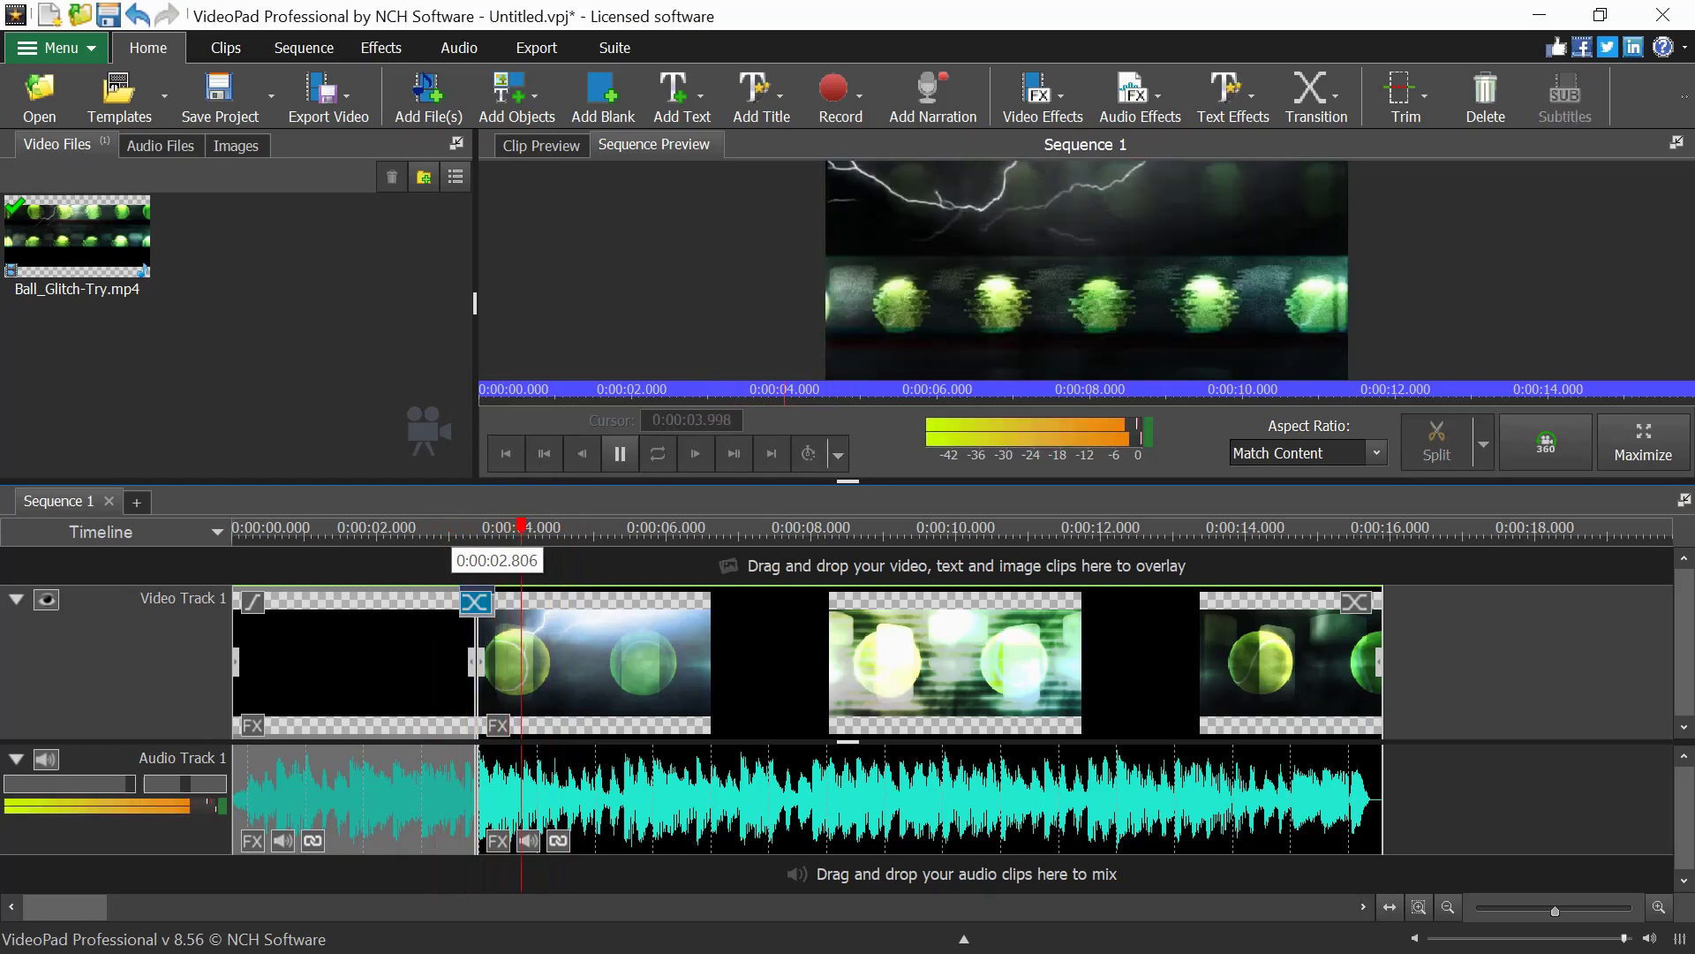
key(space)
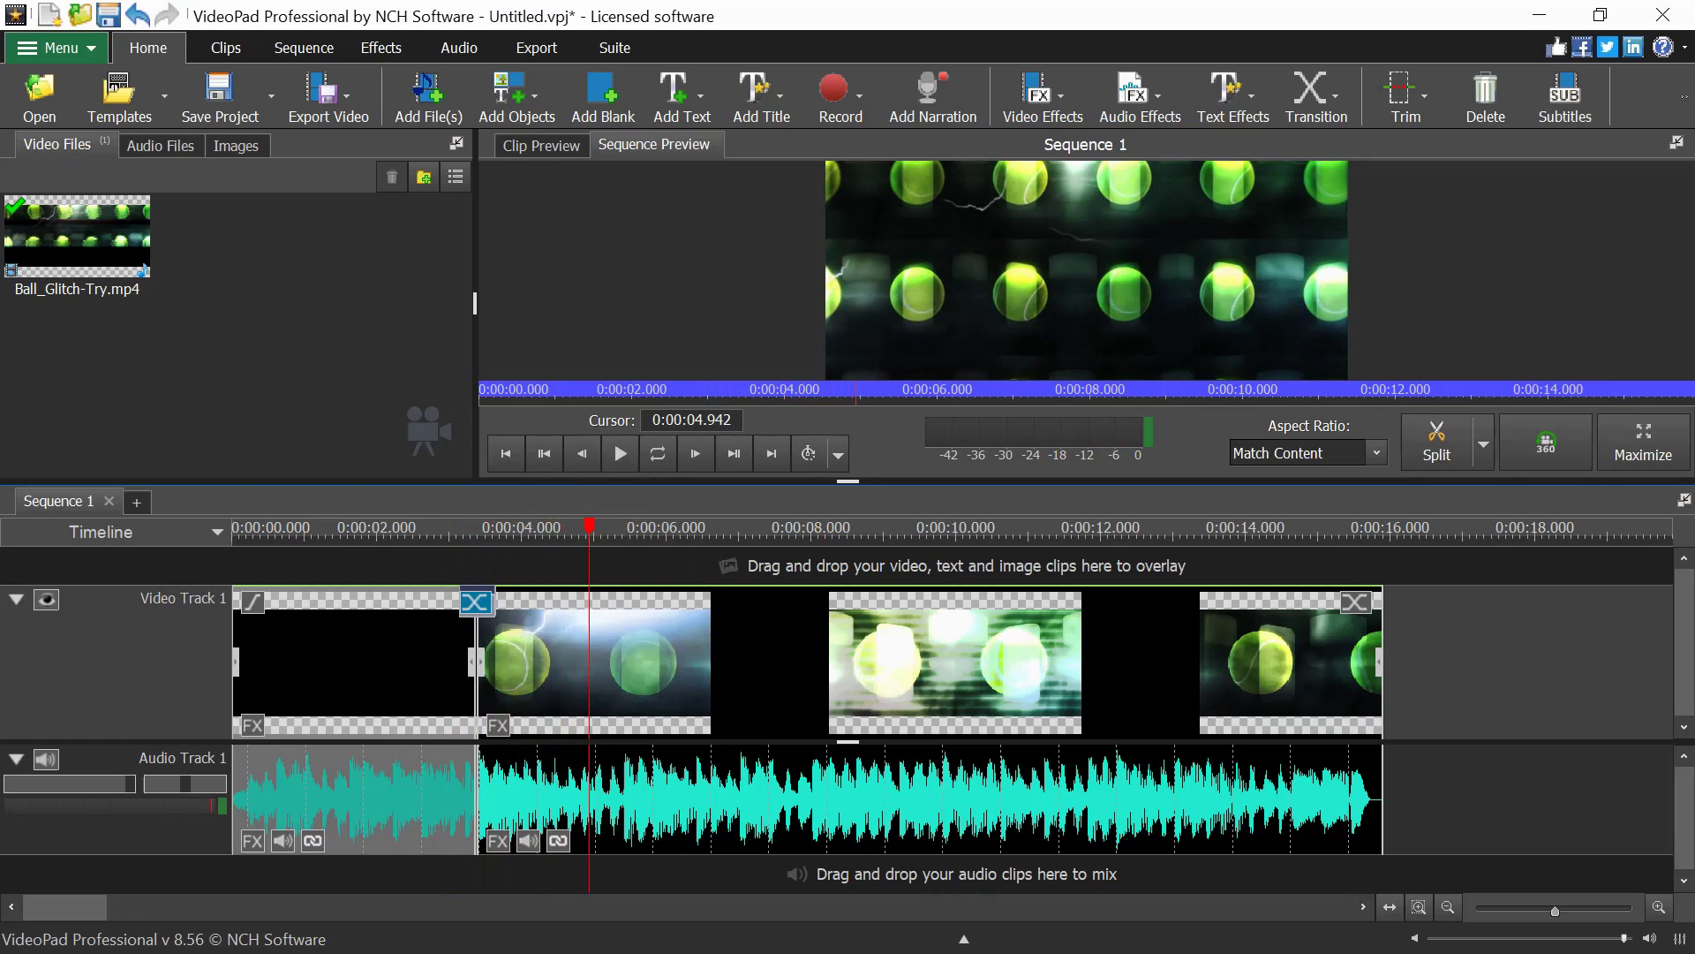
Lengthen the Cross Fade between the two clips to about 2.09 seconds and play the sequence across it.
drag(493, 601, 552, 605)
click(336, 540)
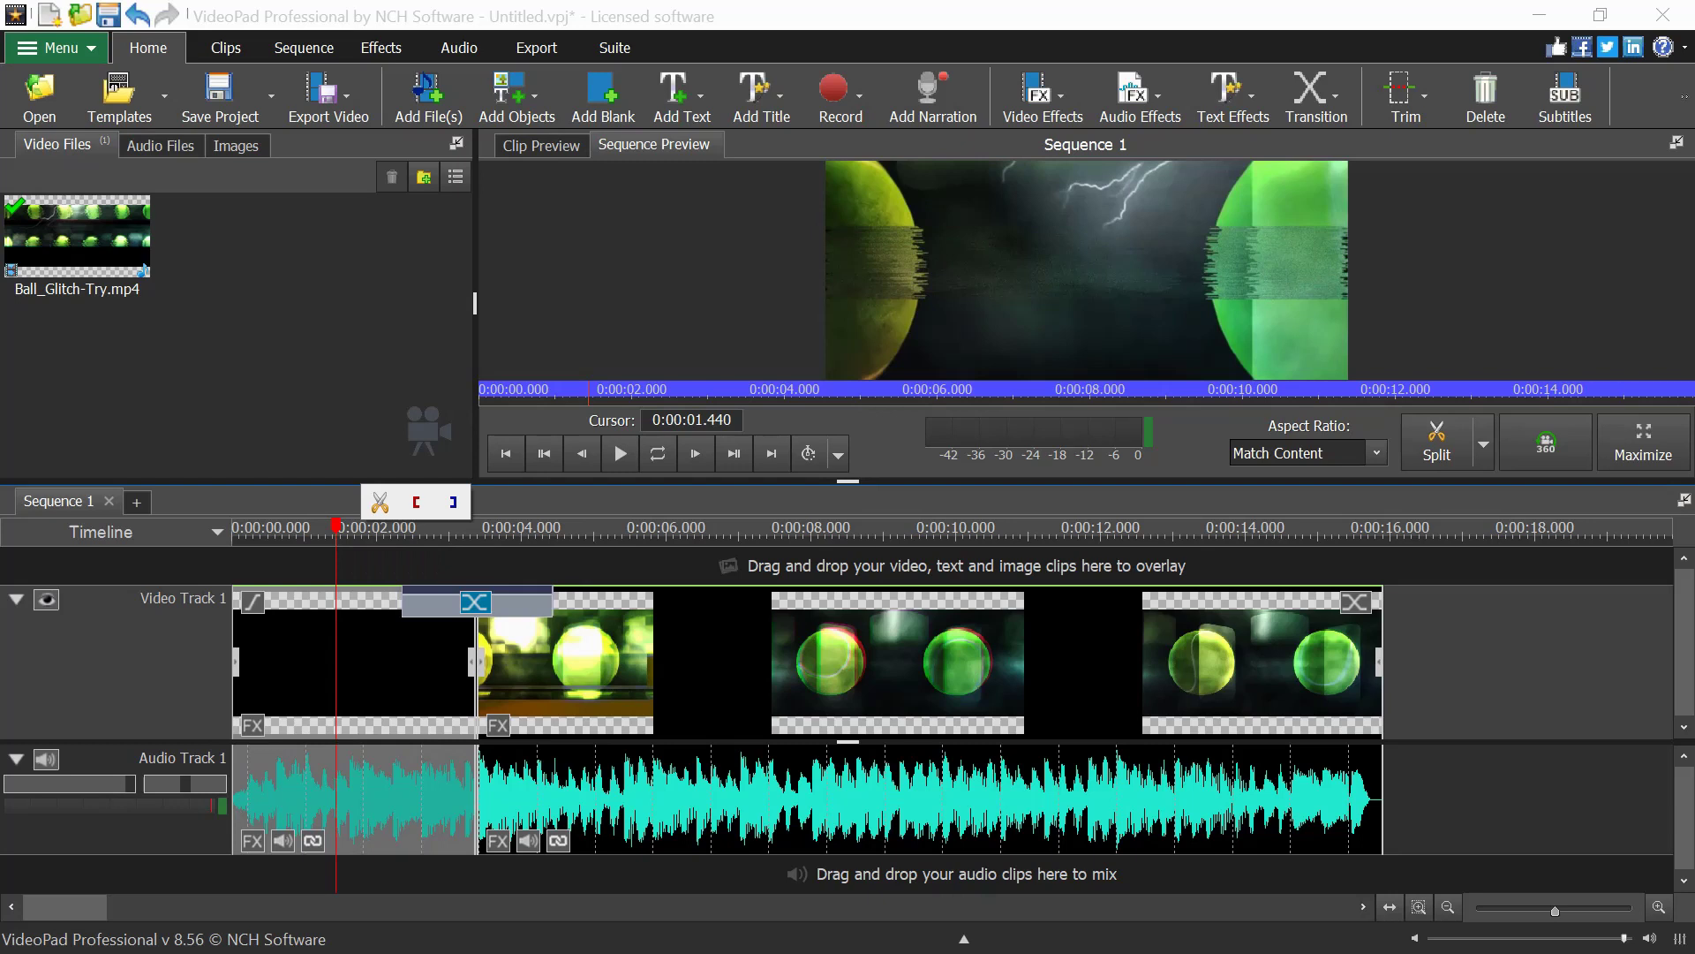
key(space)
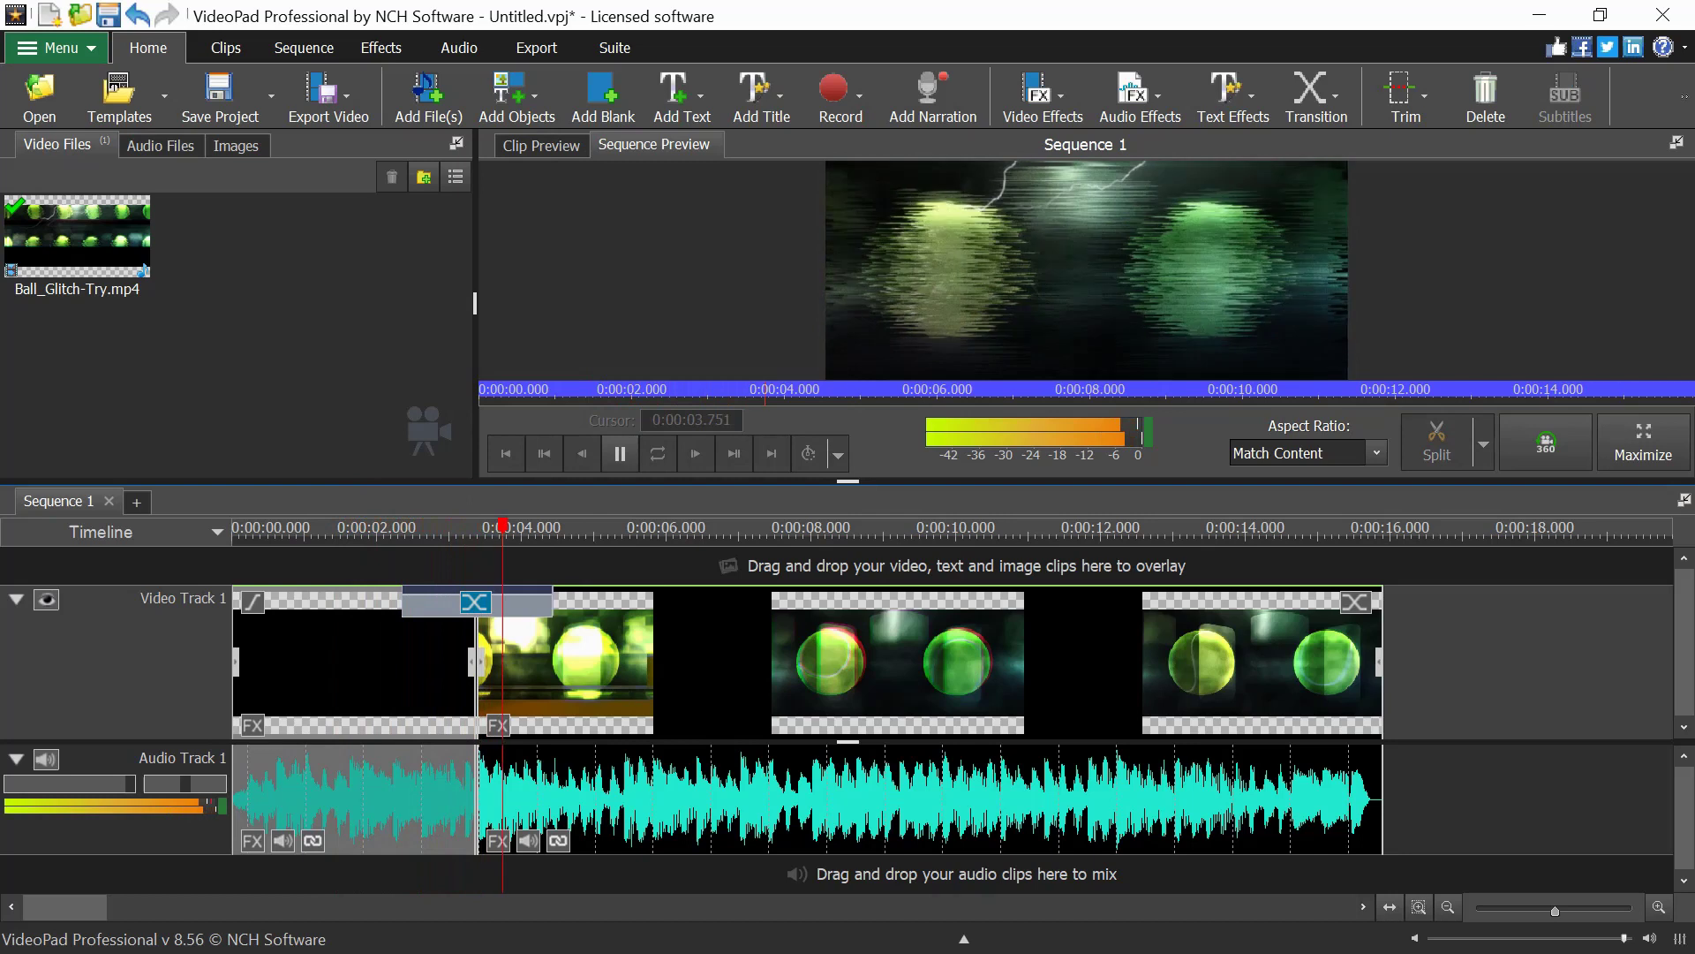
key(space)
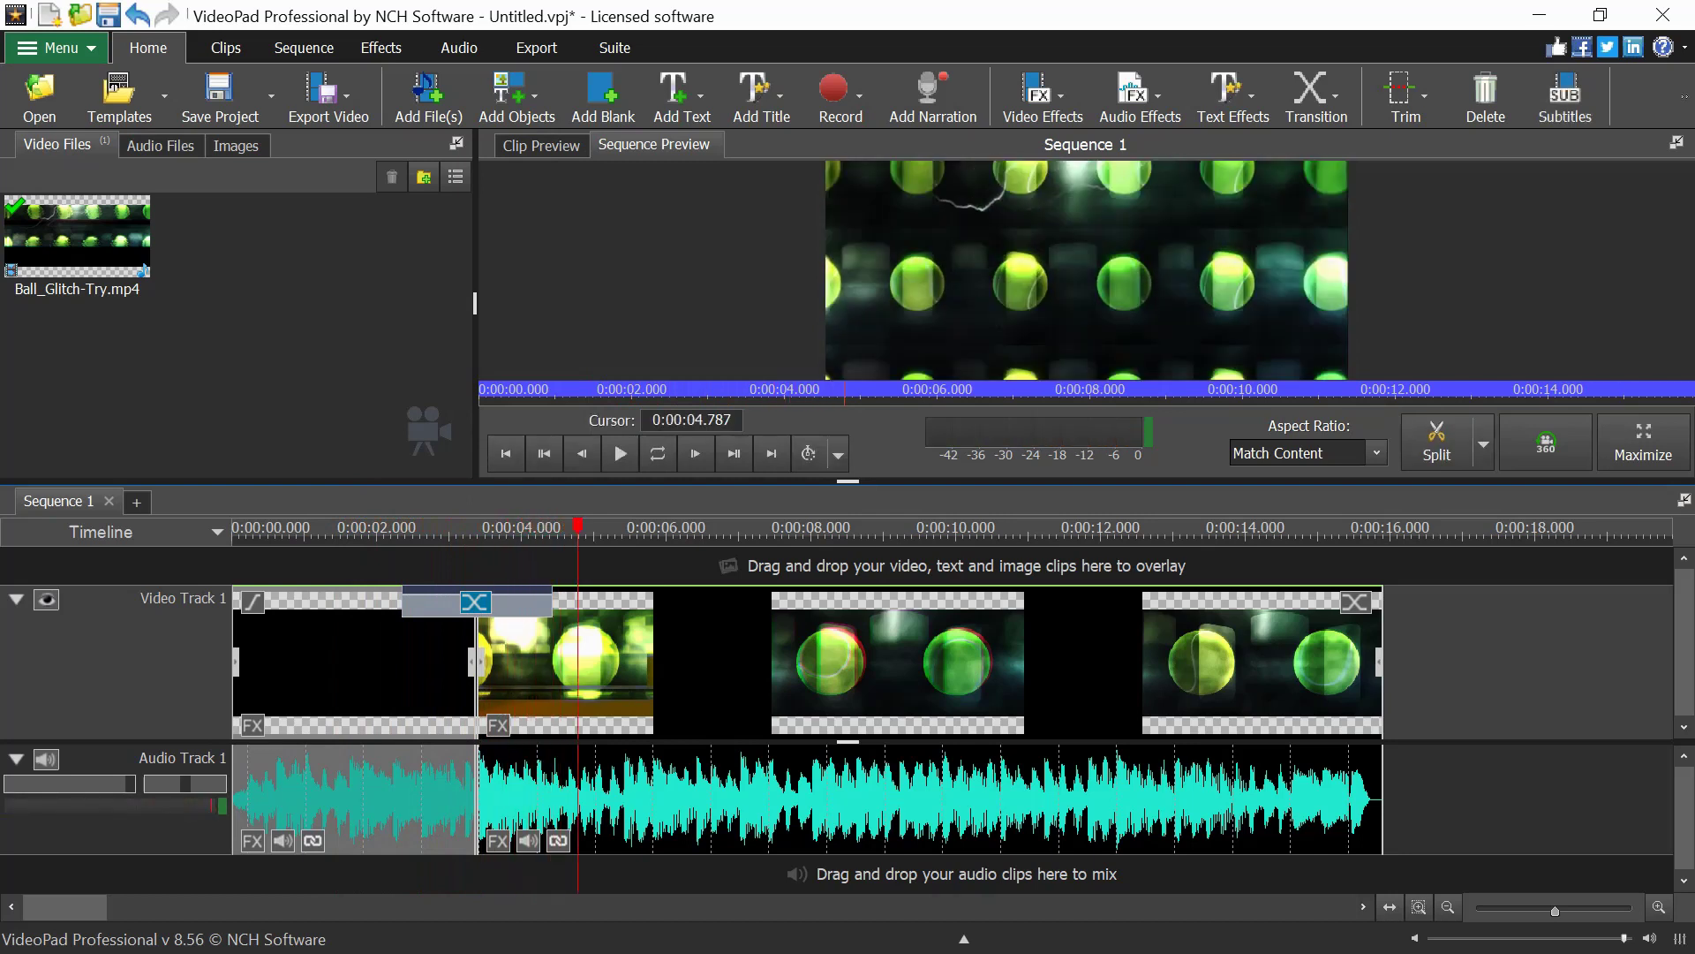
click(390, 534)
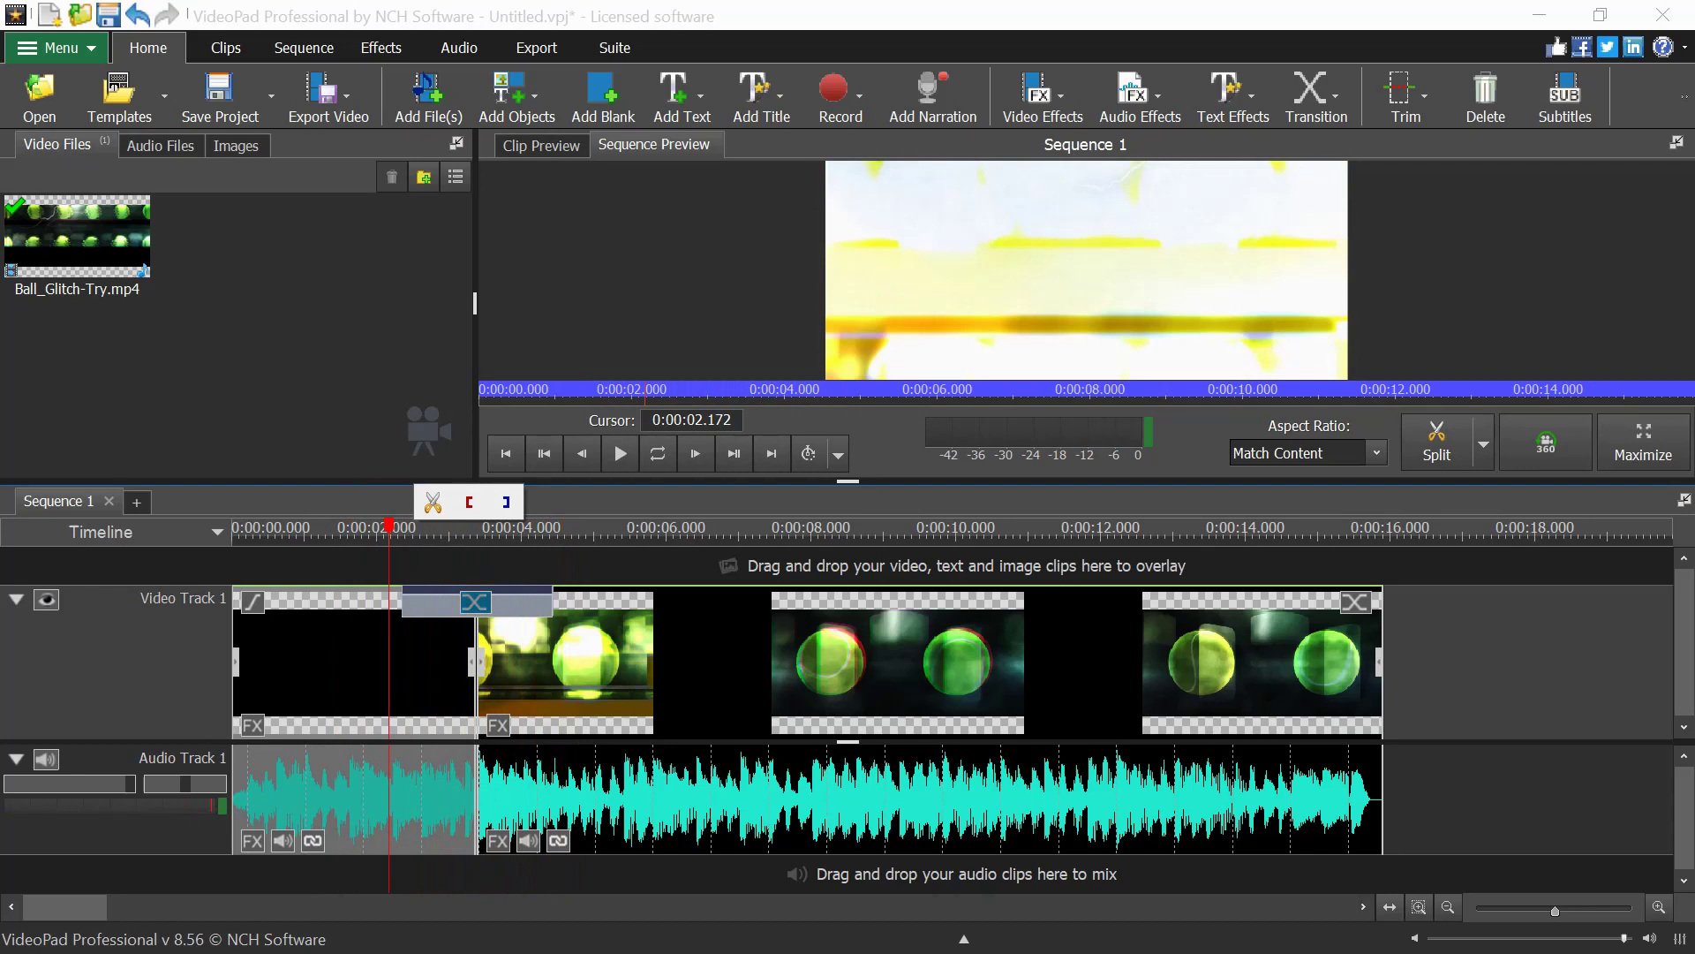
Change the transition between the two clips to Fade and play the sequence through it.
click(475, 602)
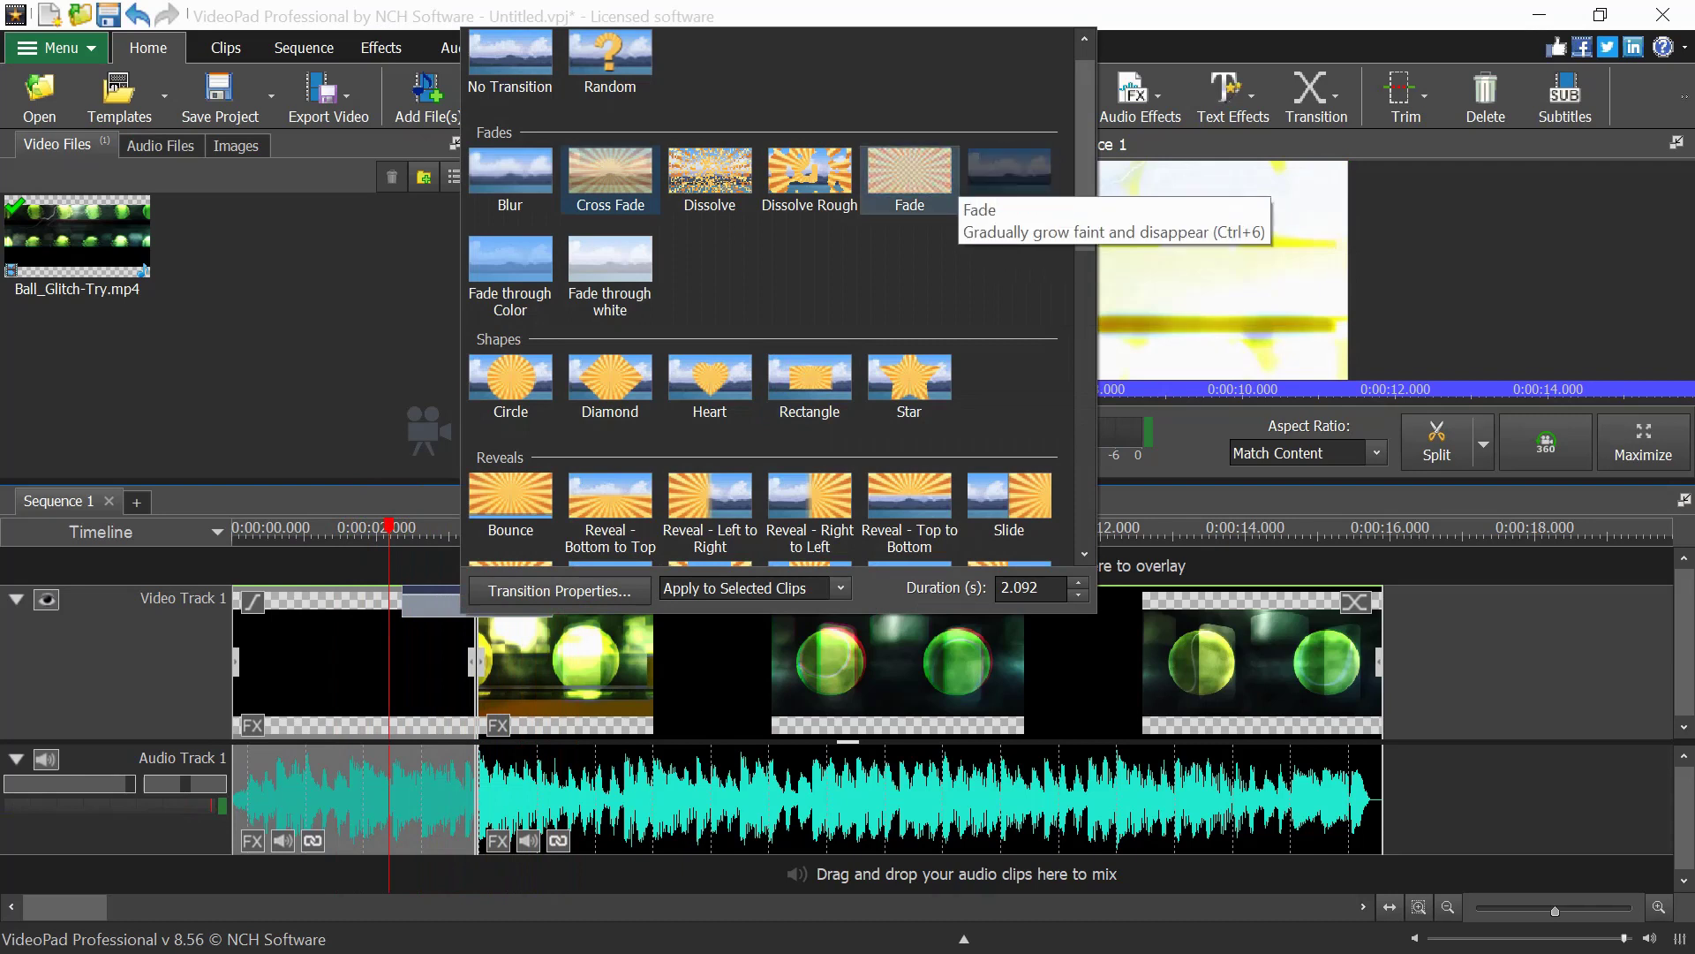
click(908, 179)
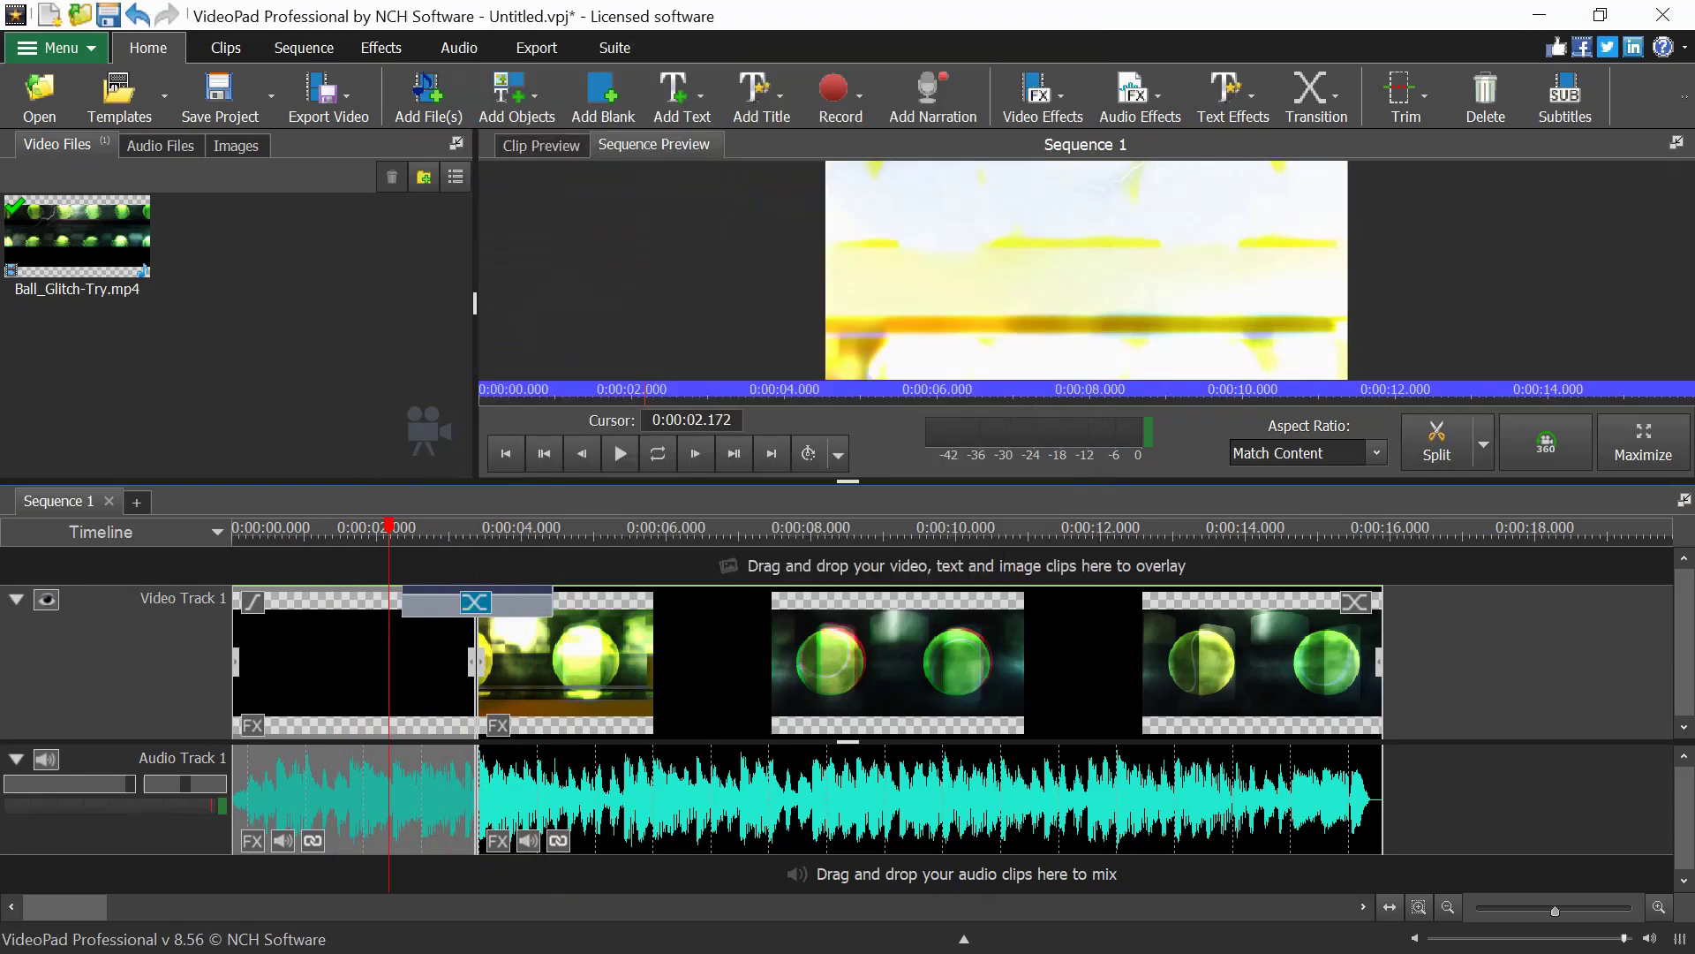
key(space)
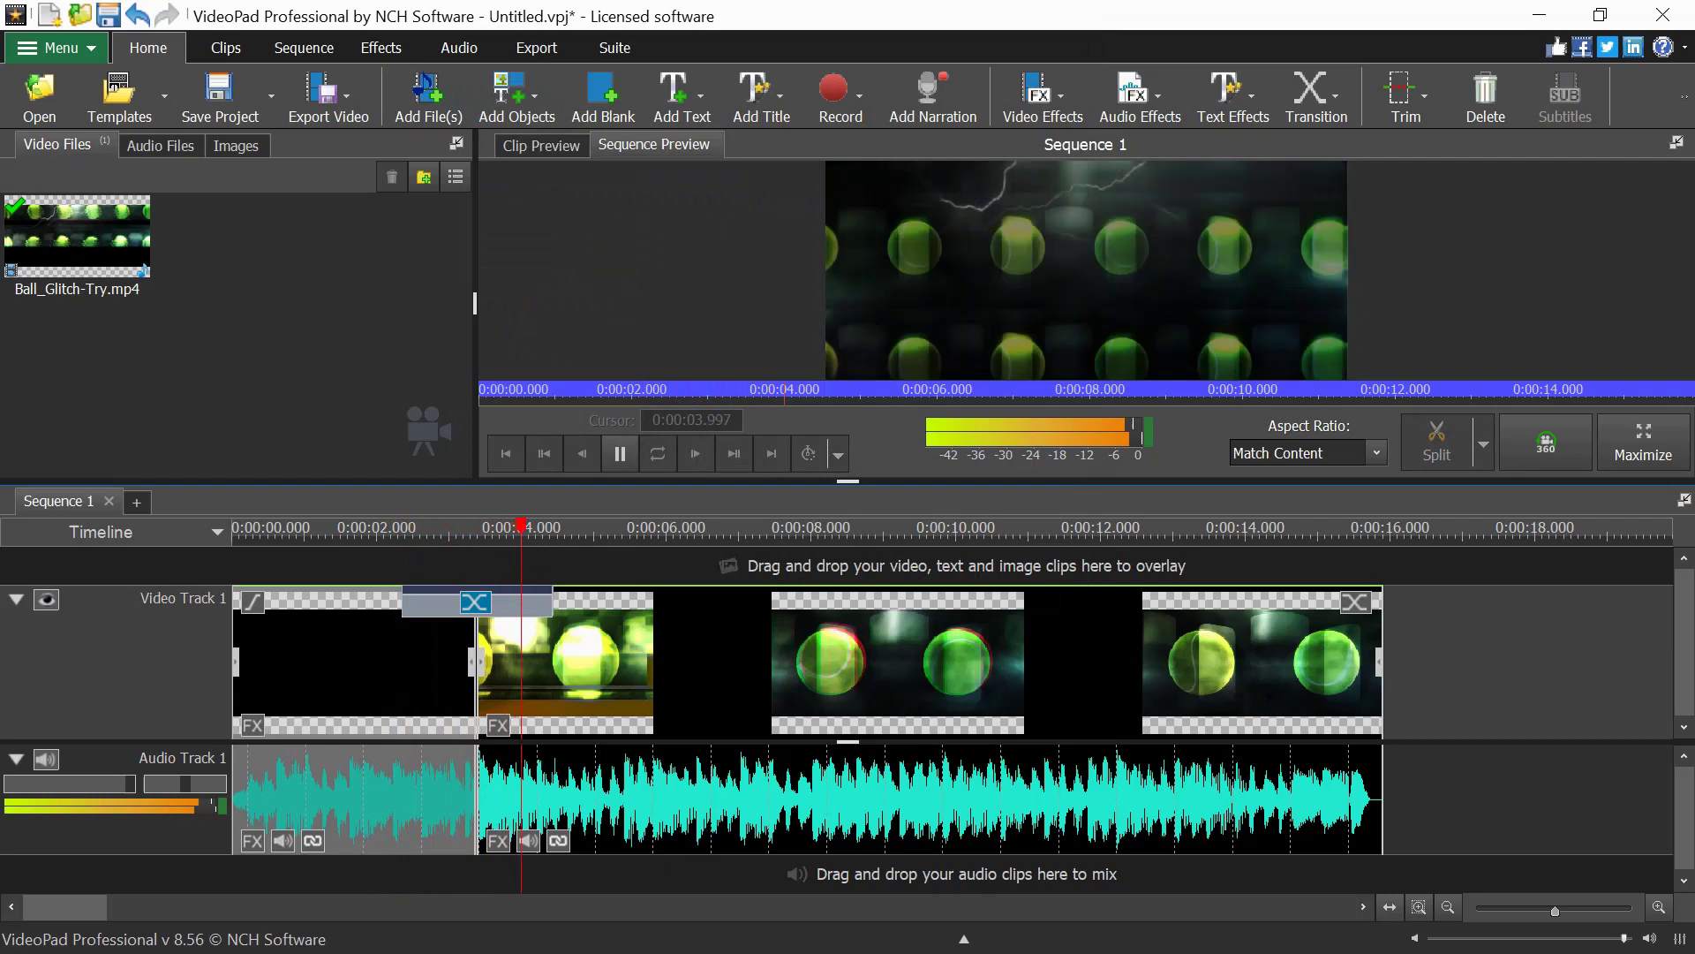
click(462, 529)
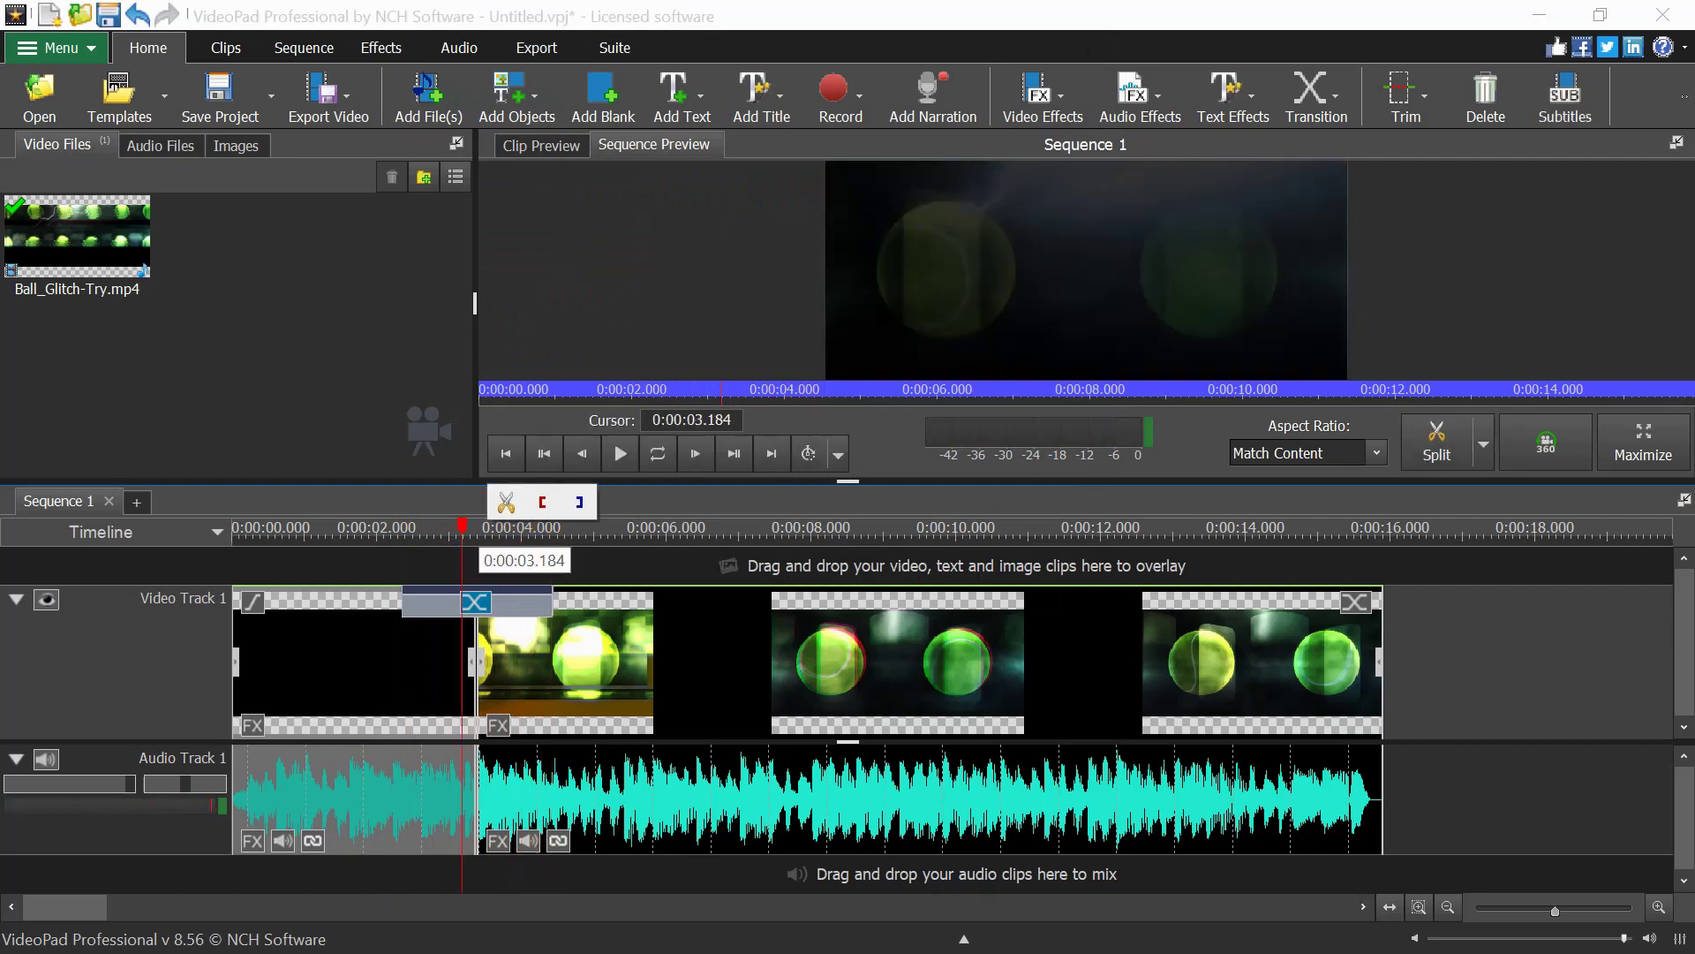
key(space)
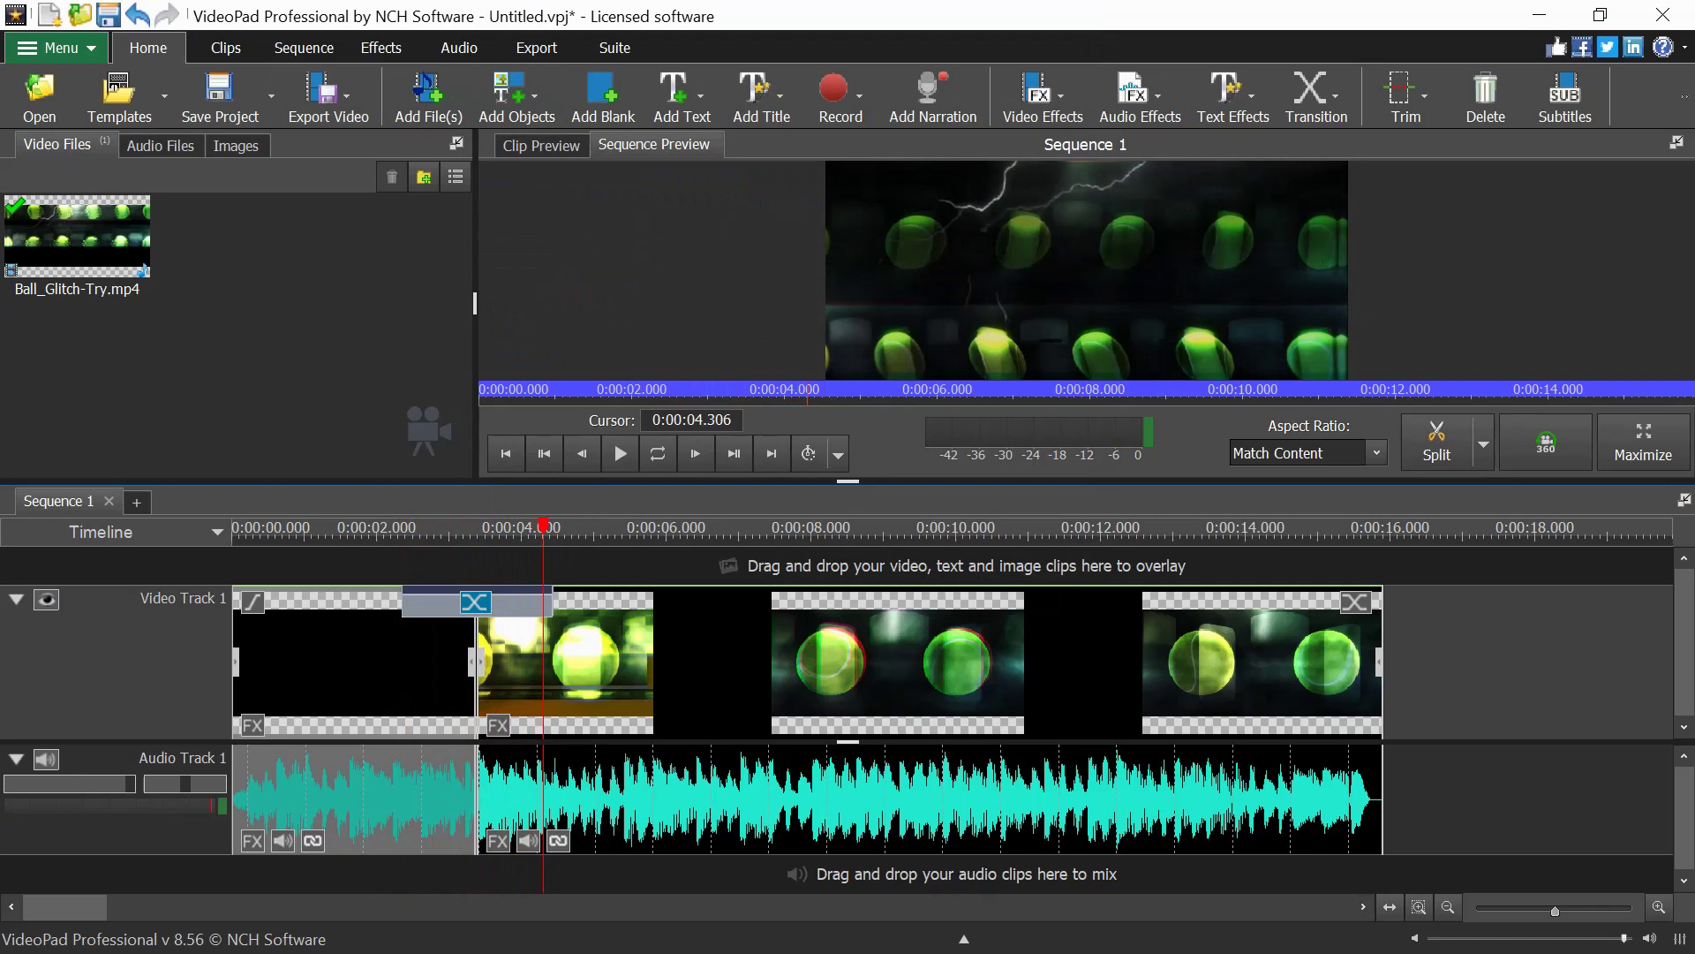
Add a Noise Removal effect with a gate level of -10 dB to the second audio clip.
drag(543, 527, 774, 528)
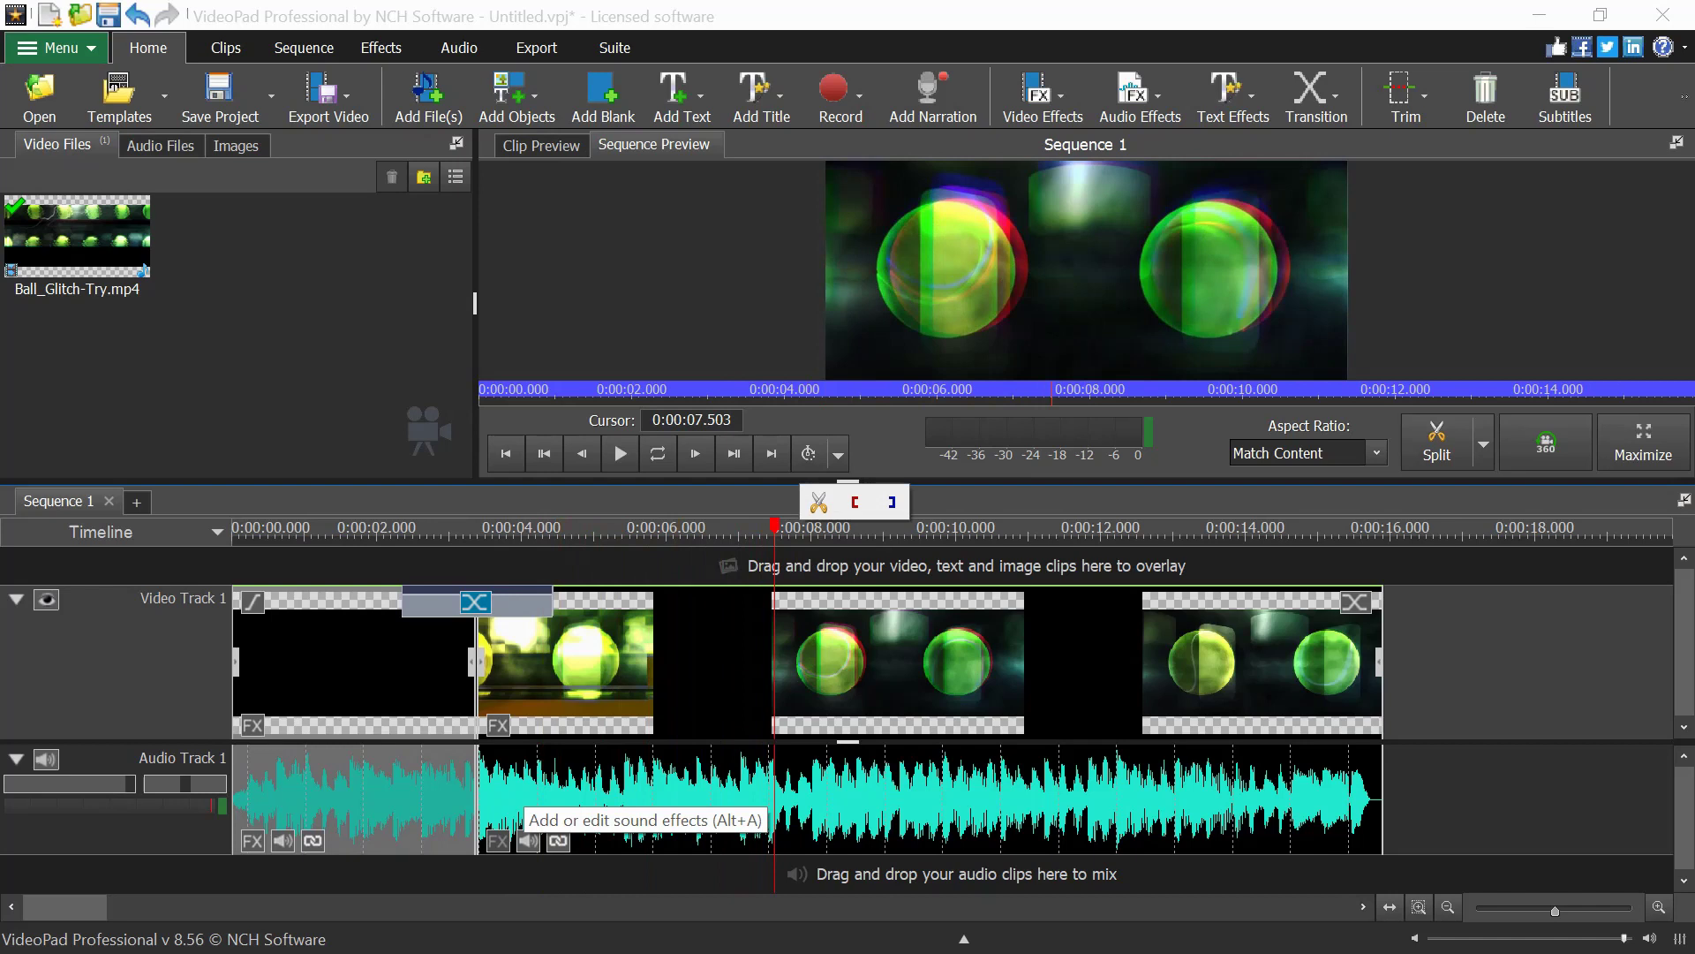
click(498, 840)
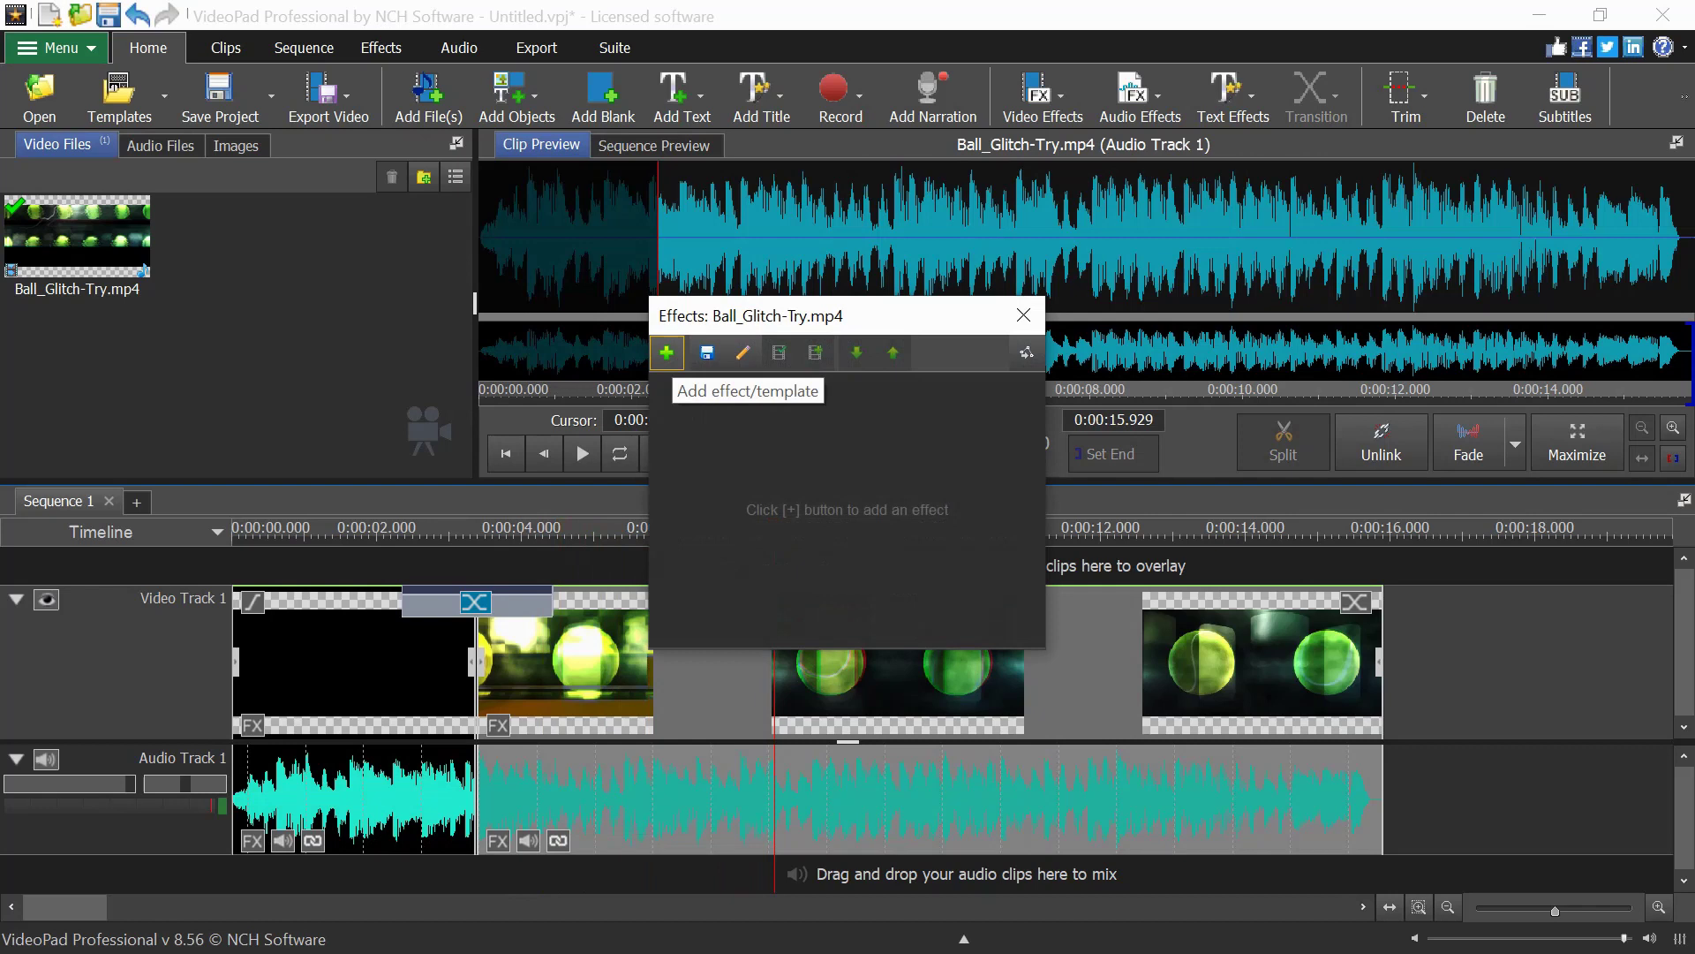
click(667, 352)
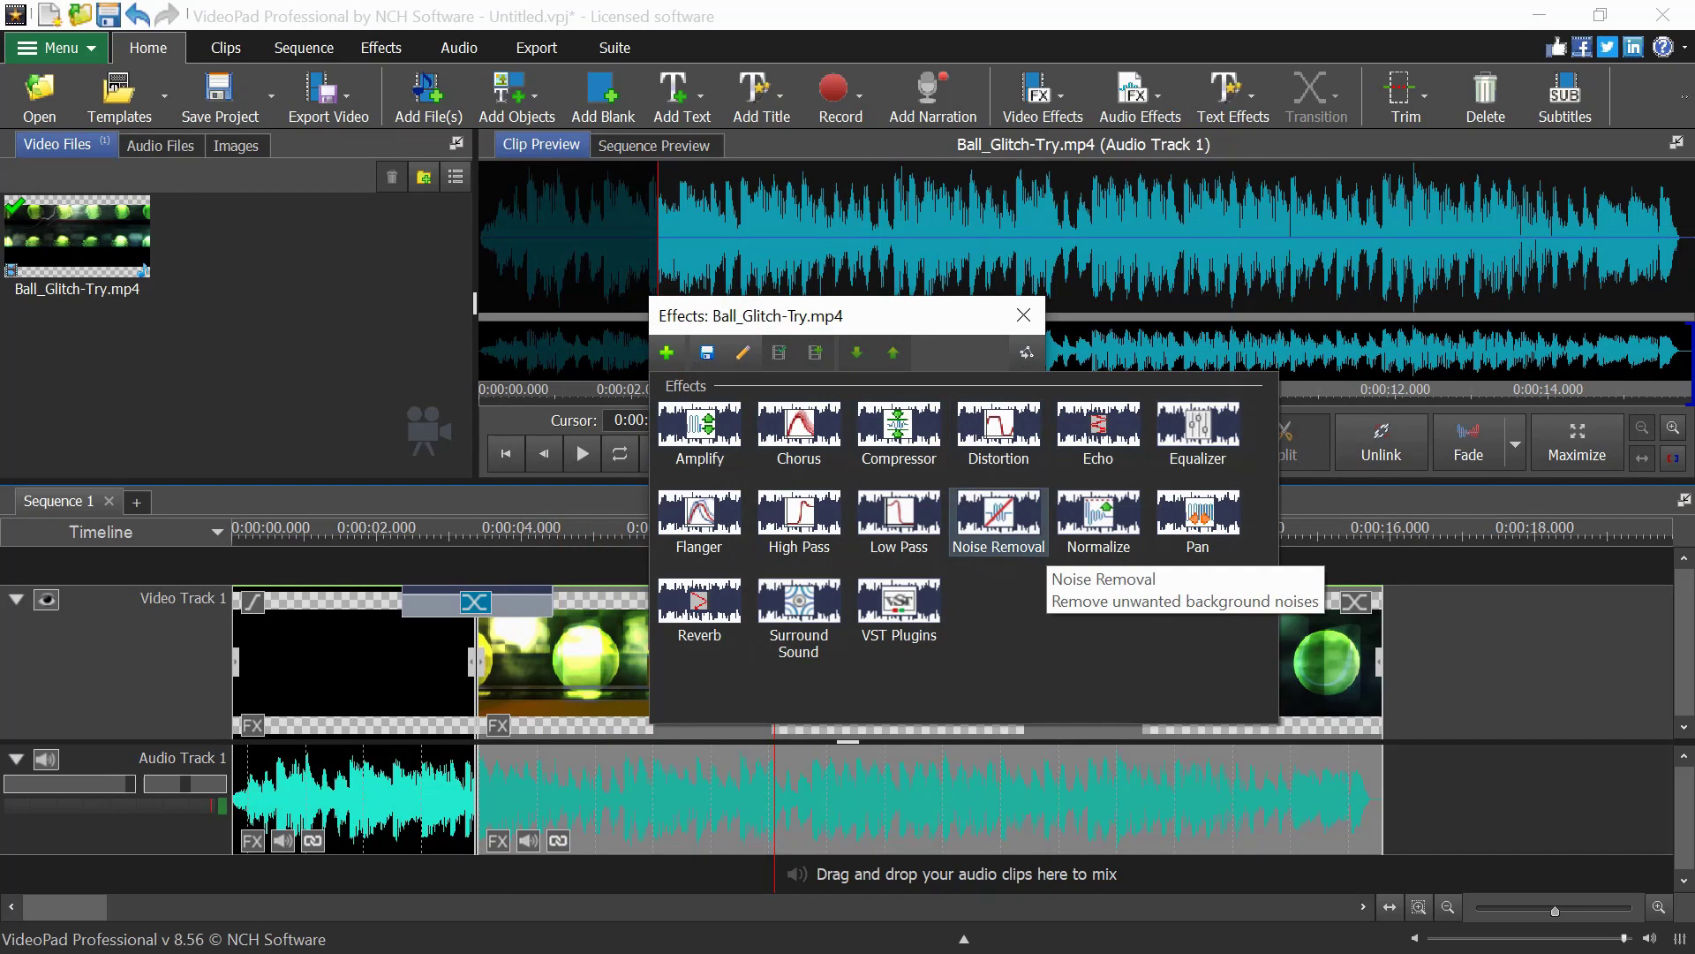
click(998, 512)
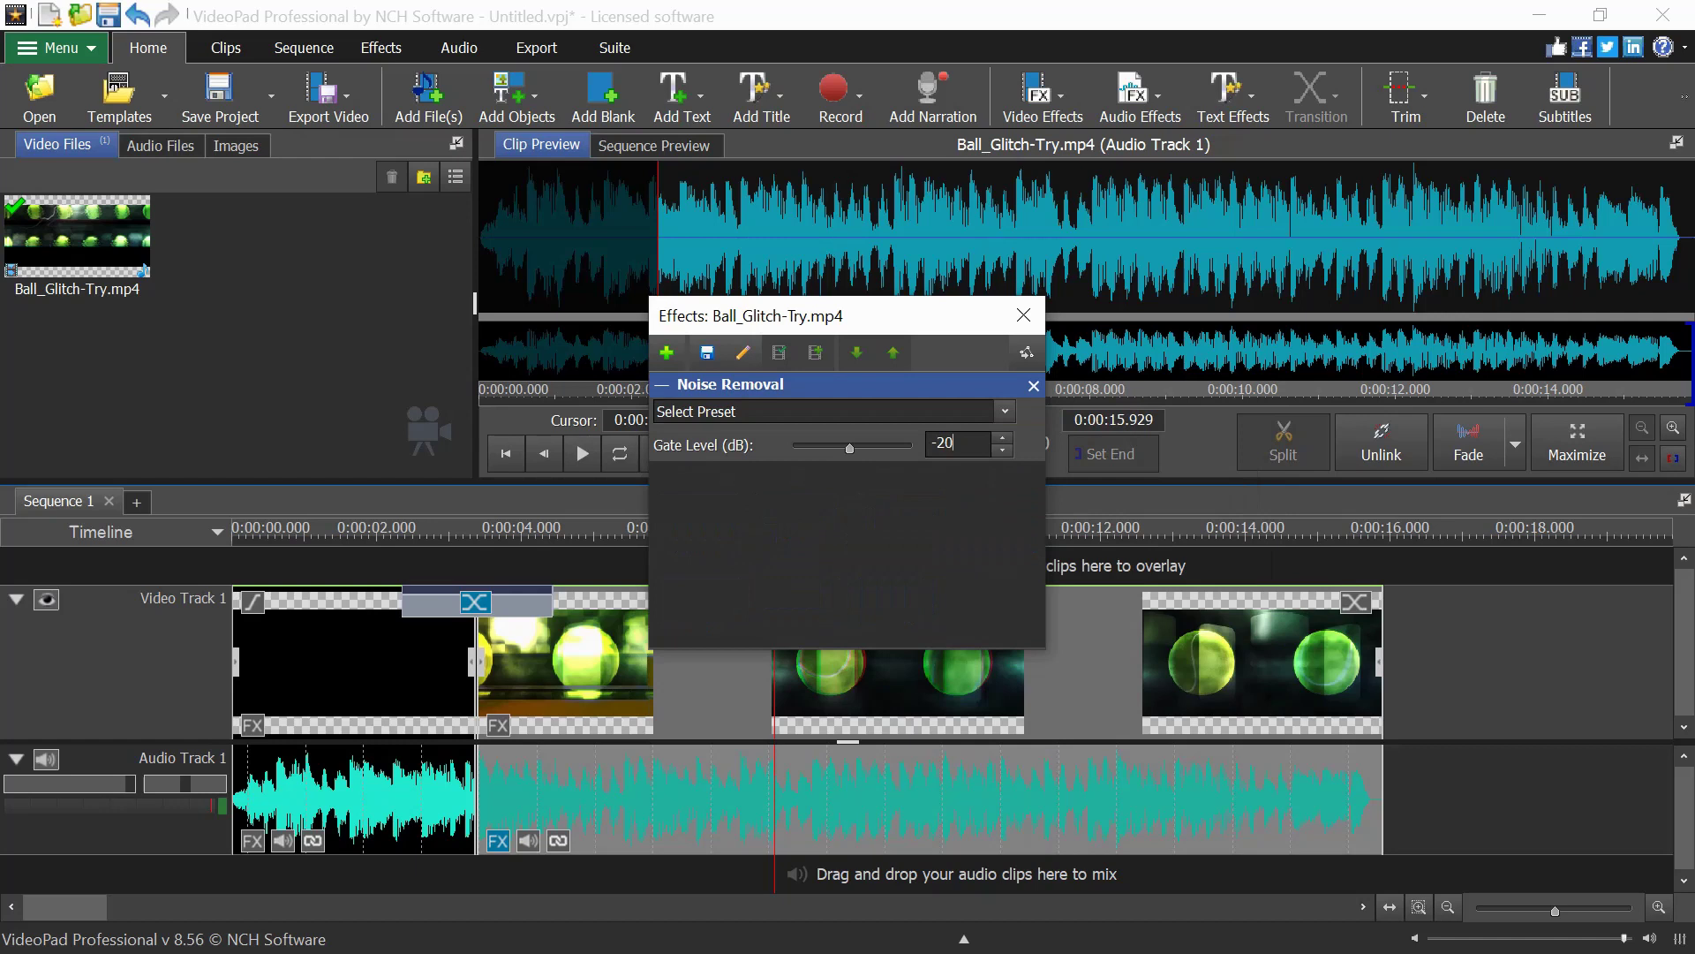
key(BackSpace)
key(BackSpace)
text(10)
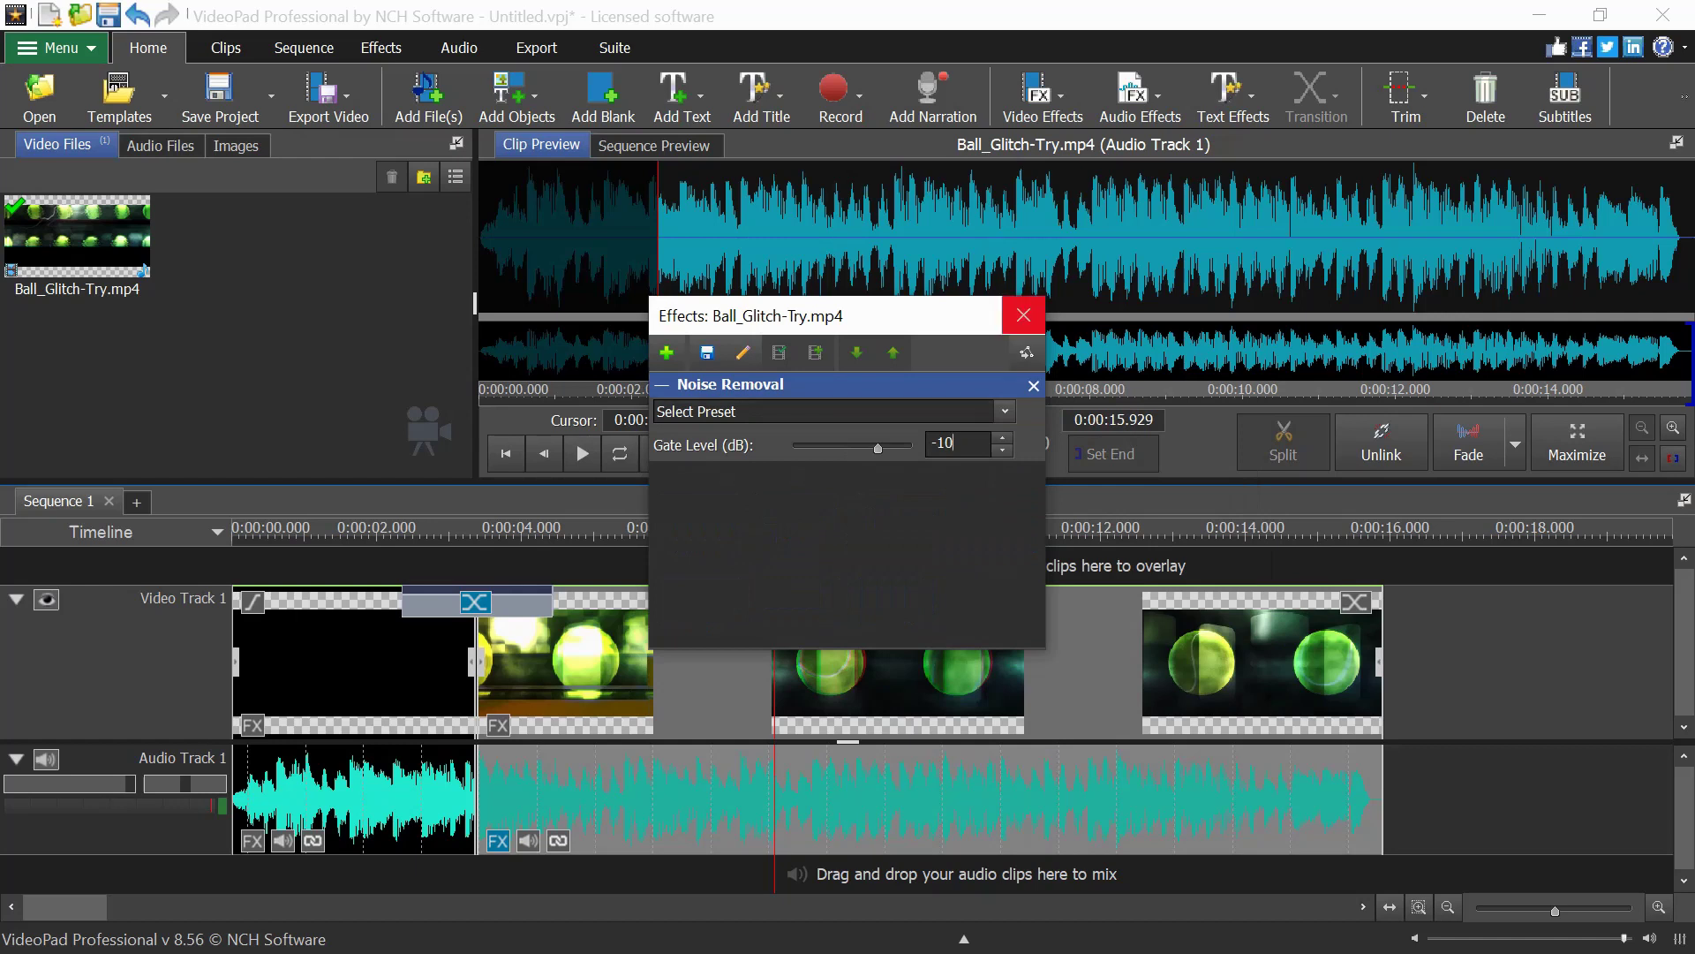
click(1024, 315)
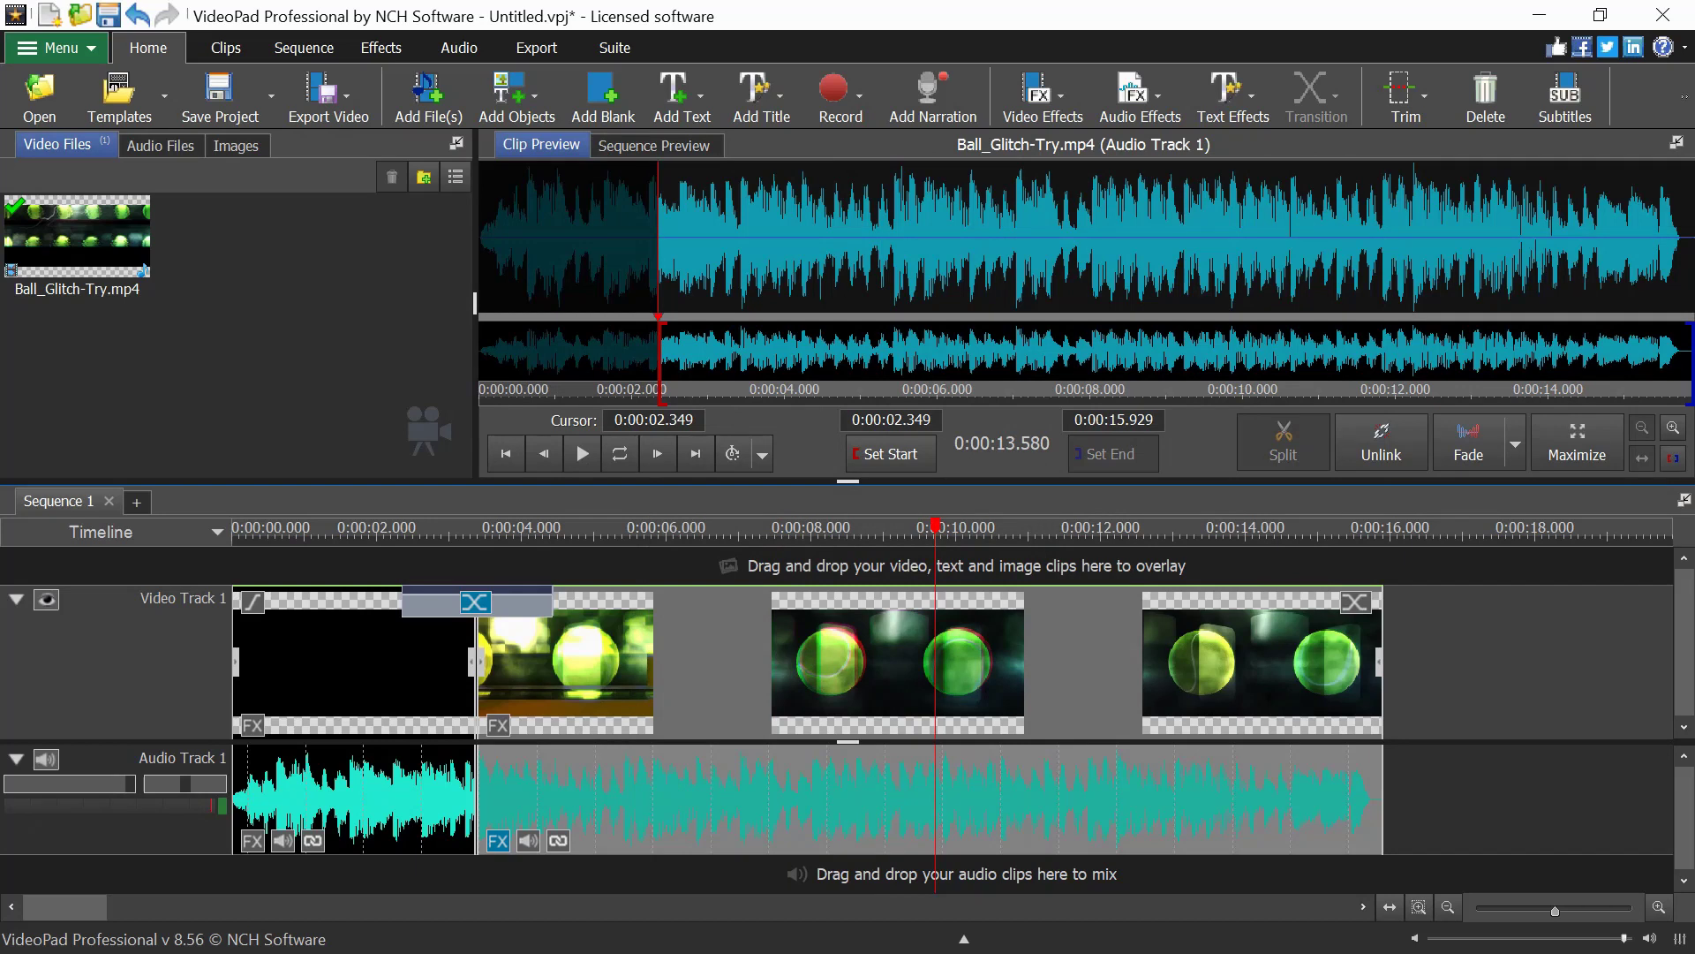
Try lowering the second audio clip's volume line at about 5.2 seconds and raising it at about 6.8 seconds, and play the result.
click(552, 527)
mouse_move(876, 238)
mouse_down()
mouse_move(870, 210)
mouse_move(877, 266)
mouse_up()
click(997, 263)
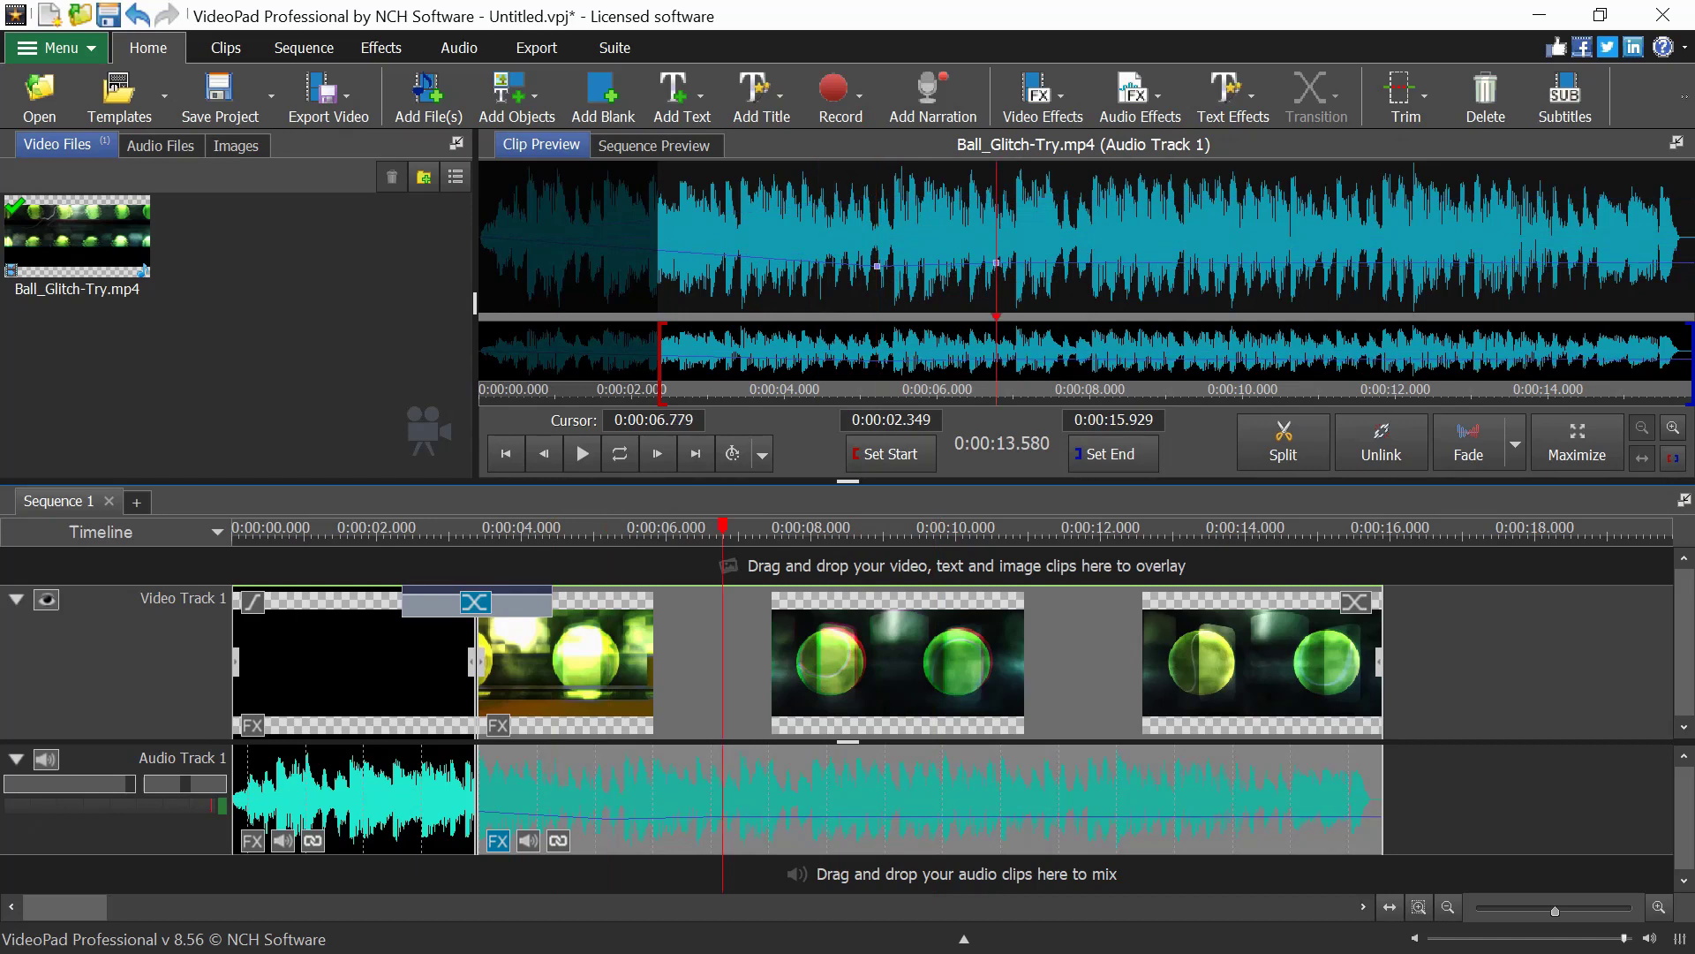
drag(997, 262, 994, 223)
click(520, 795)
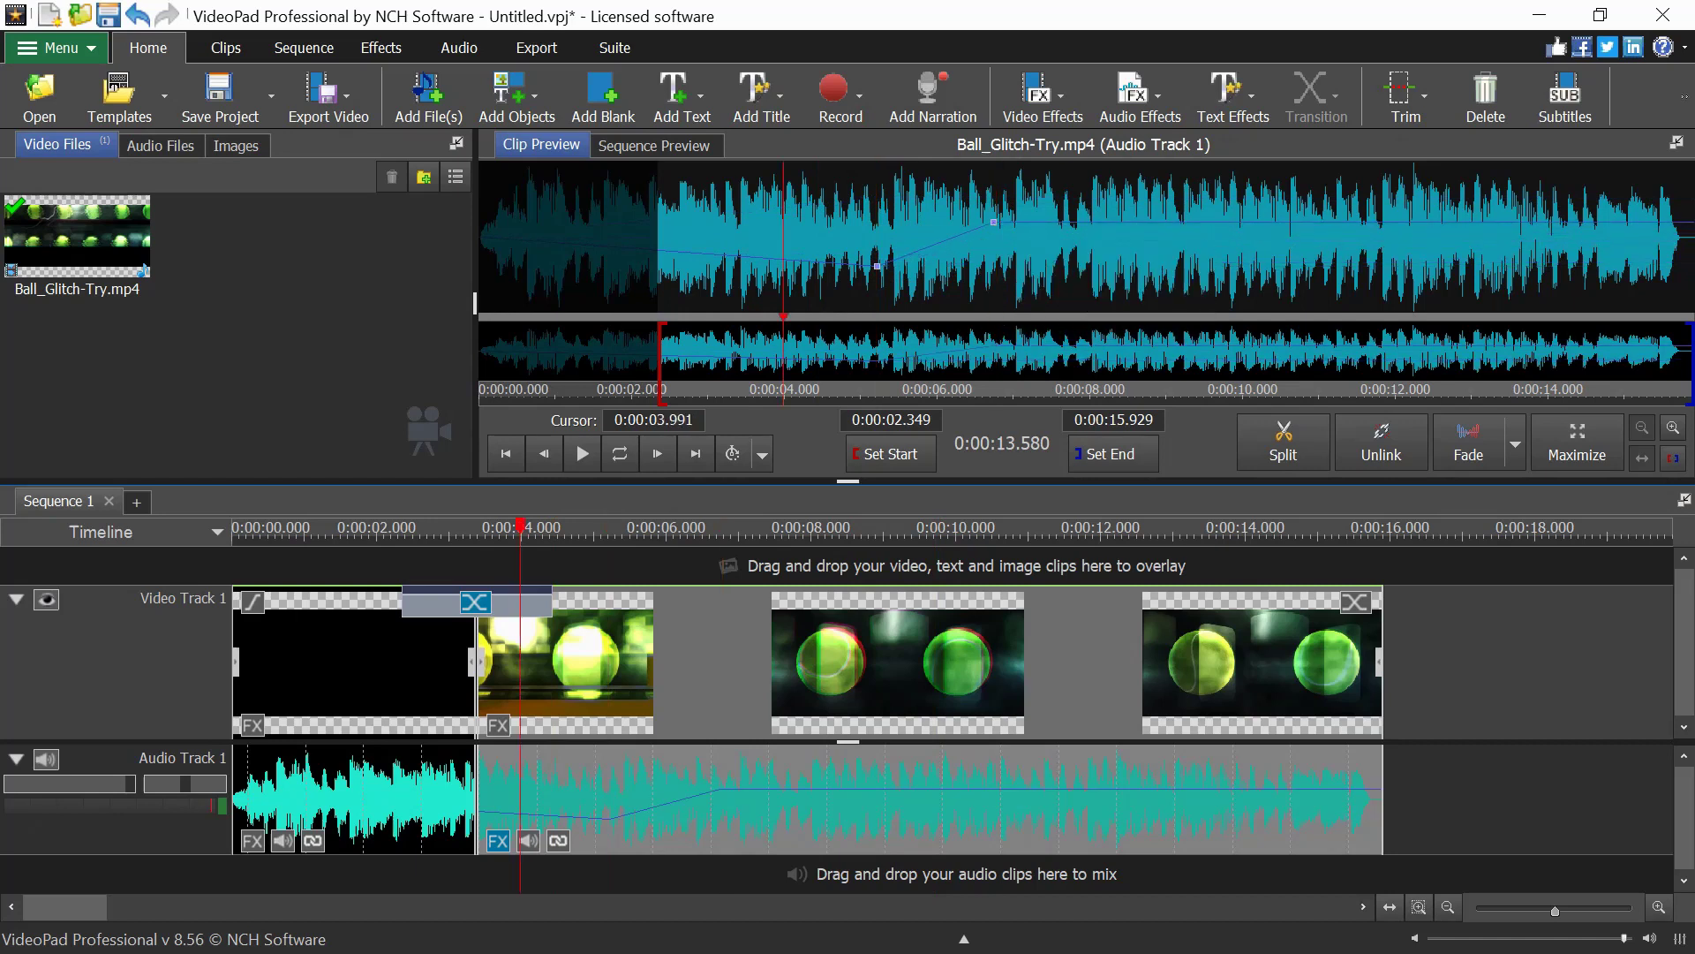
key(space)
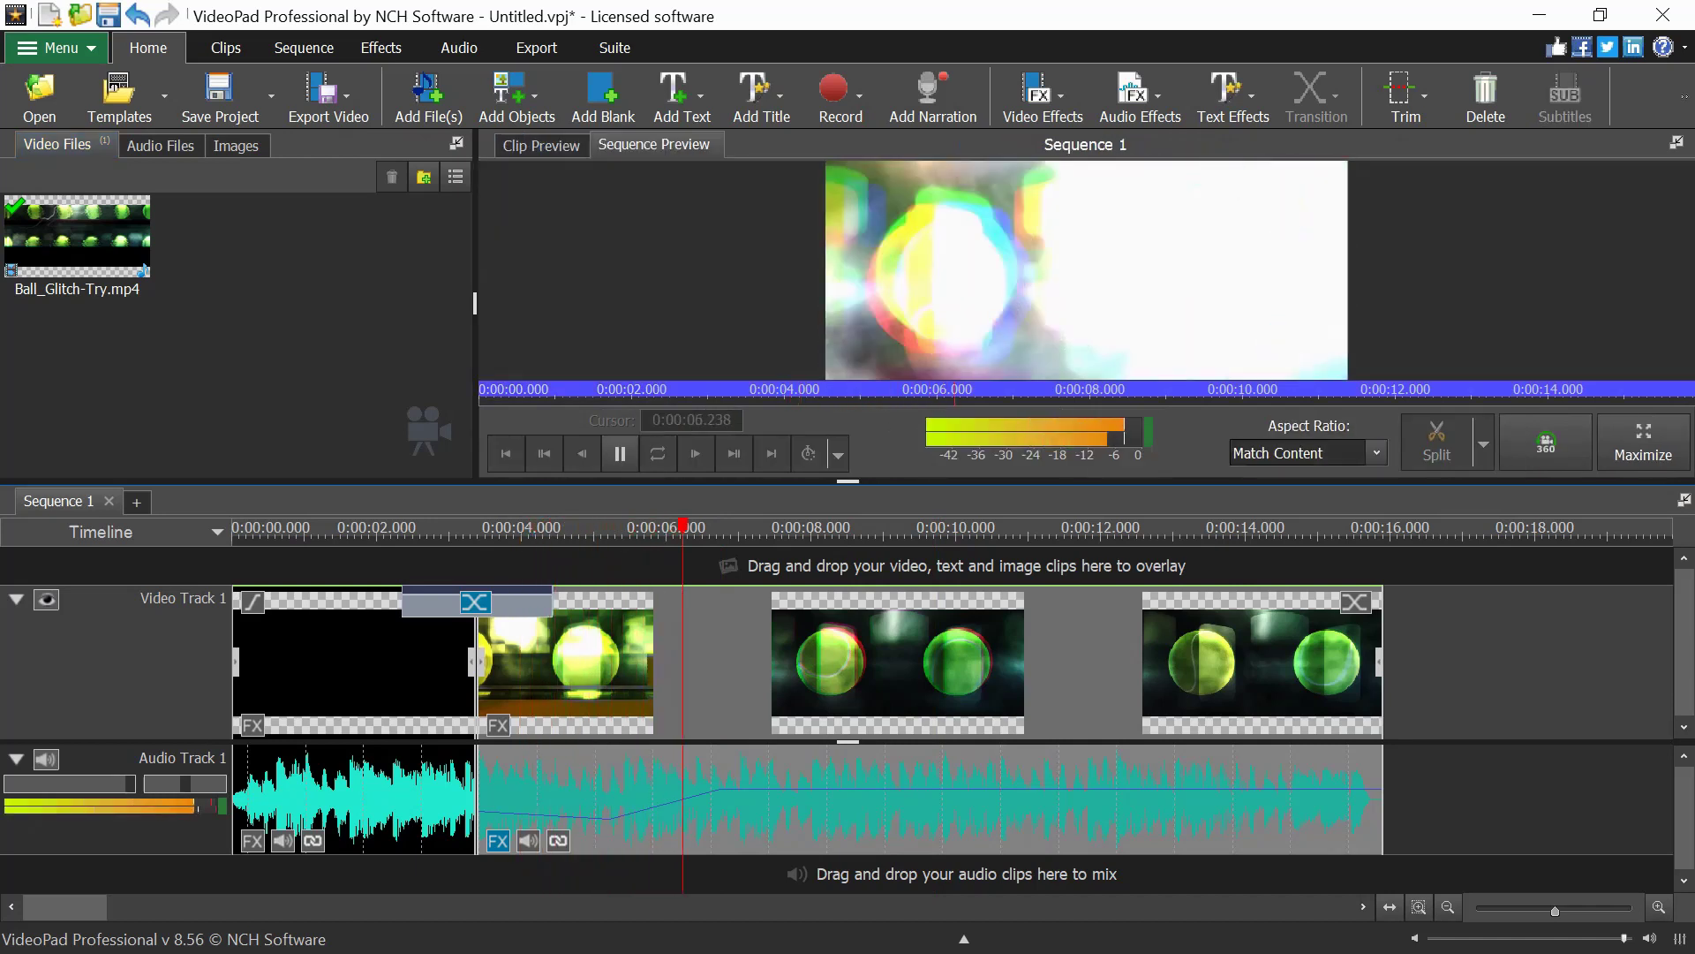
key(space)
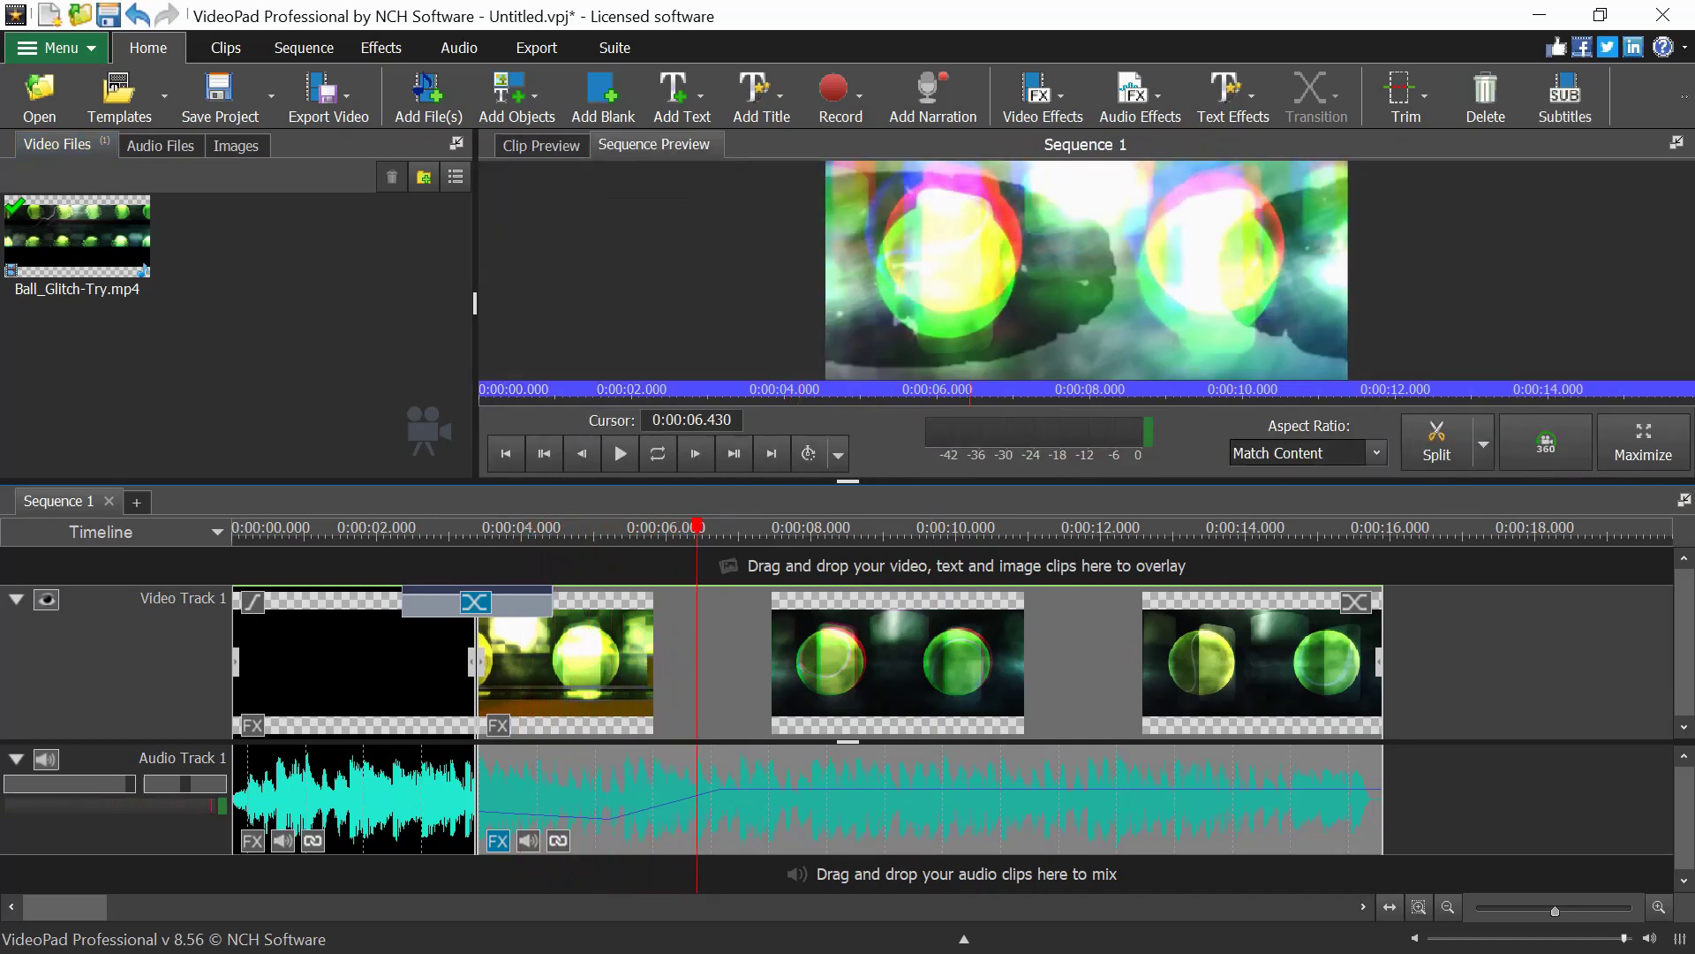
Try a low volume point at about 8.2 seconds and a raised one after it, and remove all fades from the second audio clip.
double_click(685, 795)
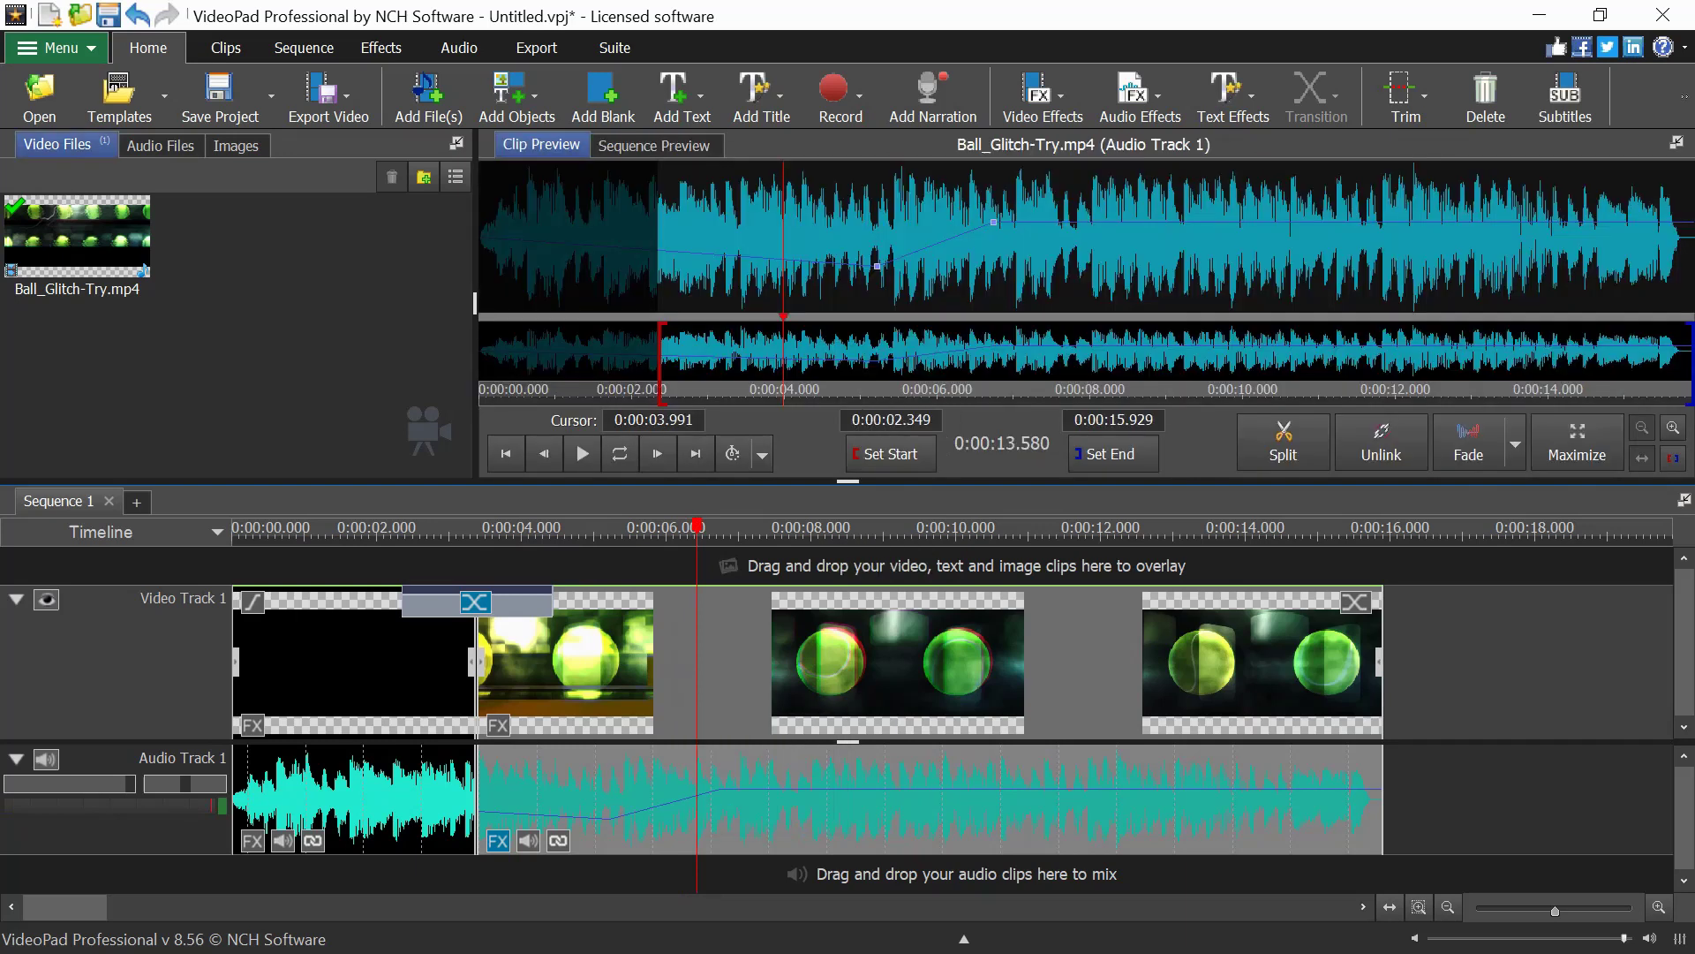
drag(1103, 222, 1104, 269)
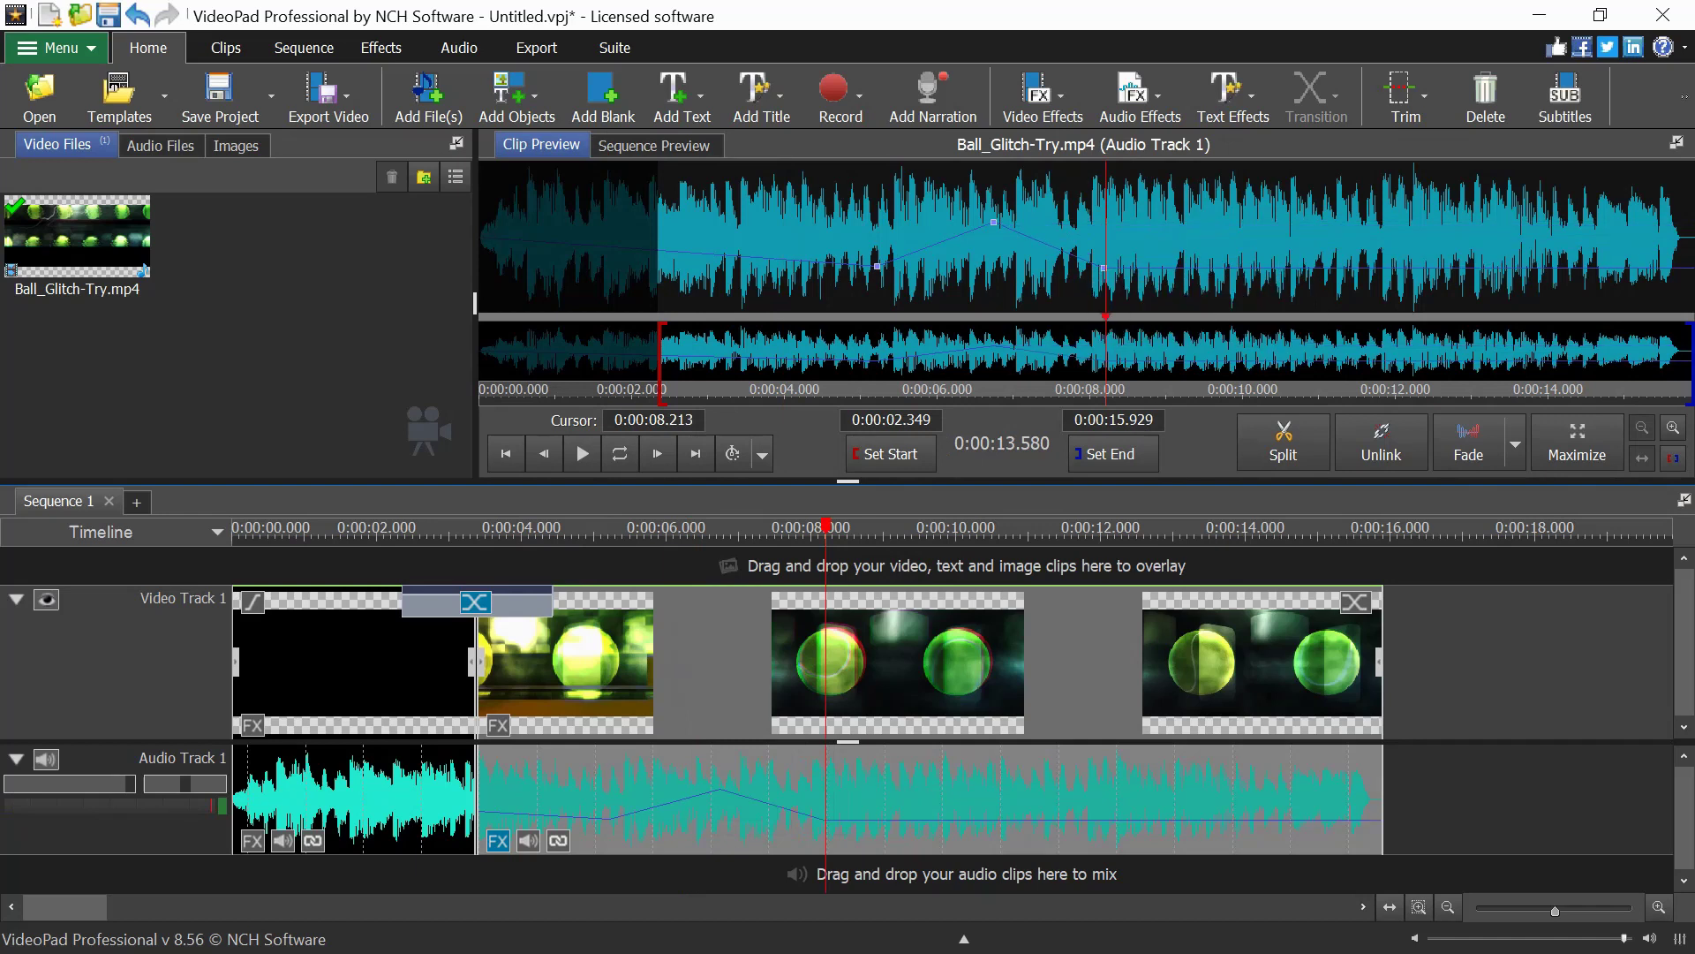
drag(1234, 265, 1233, 223)
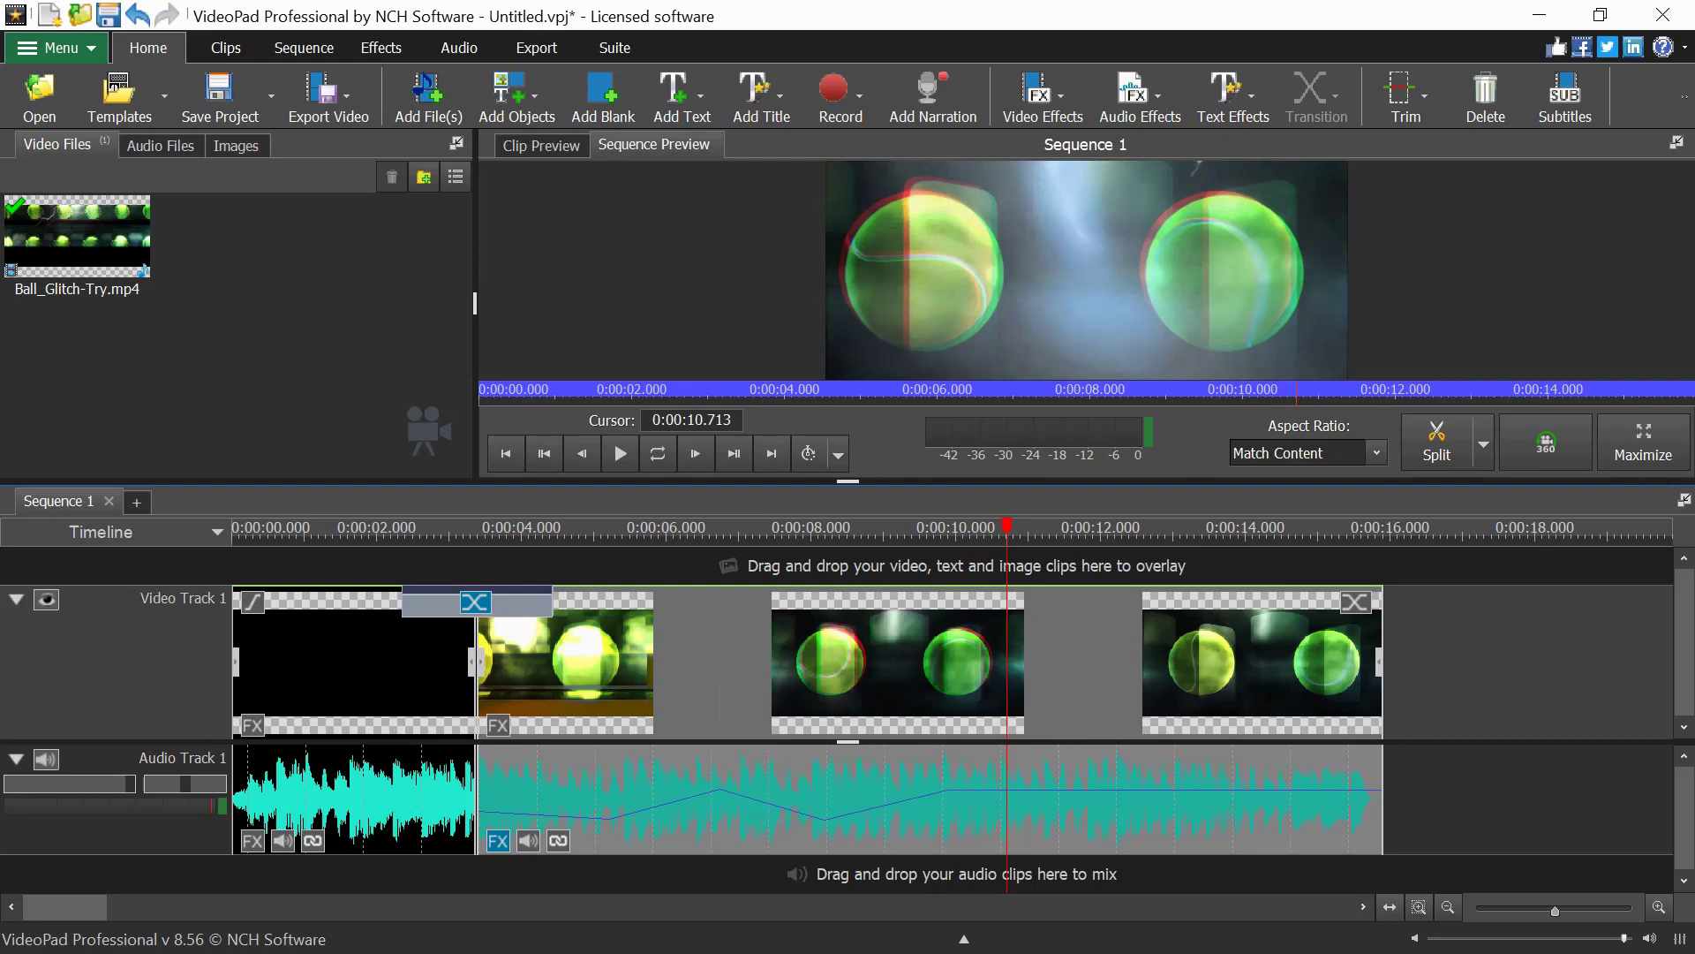
right_click(1111, 794)
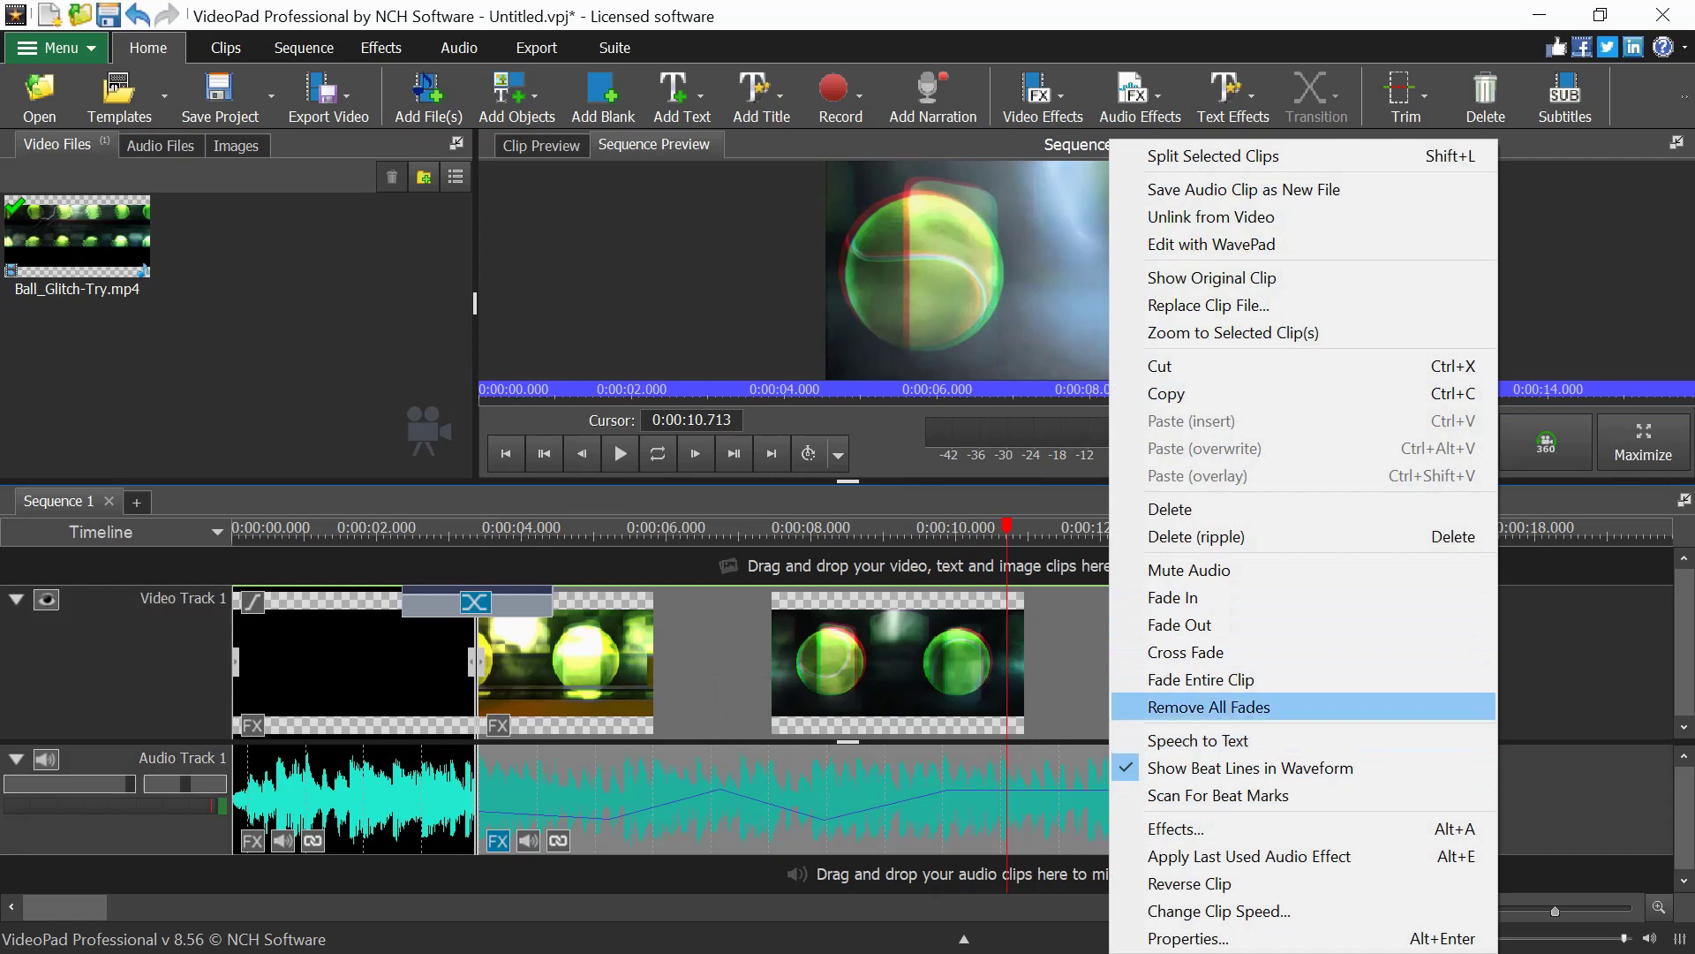
click(1210, 707)
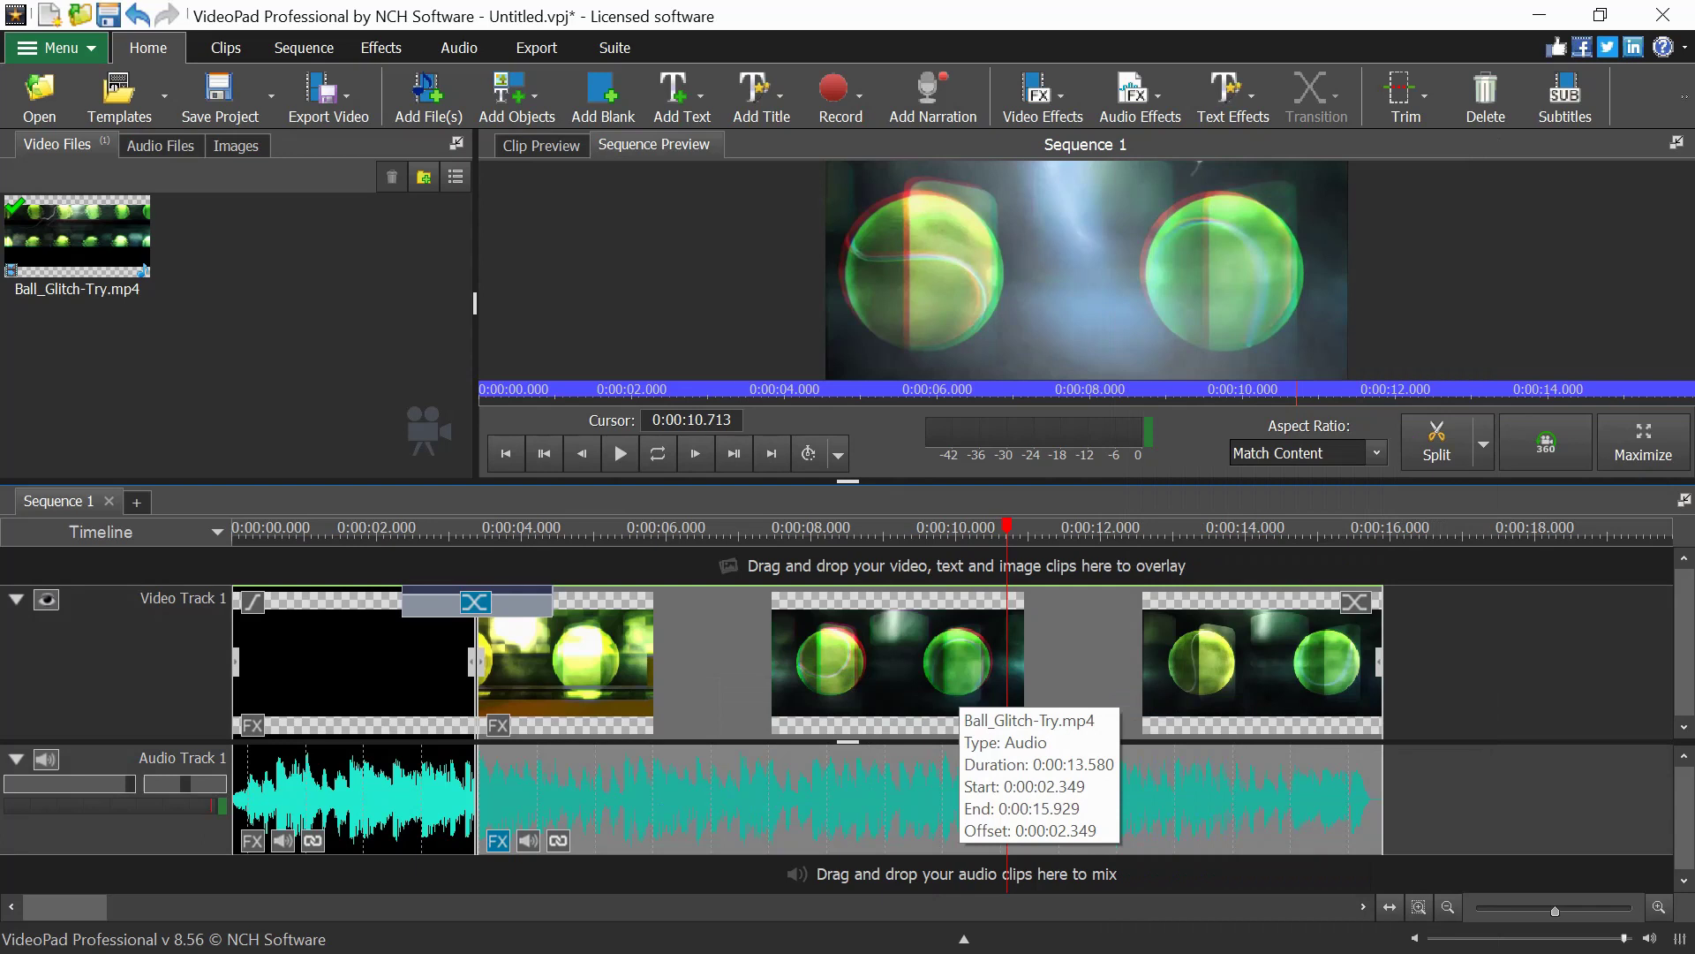
Apply a fade-in to the second audio clip from the start of the clip with a duration of 2 seconds.
right_click(949, 799)
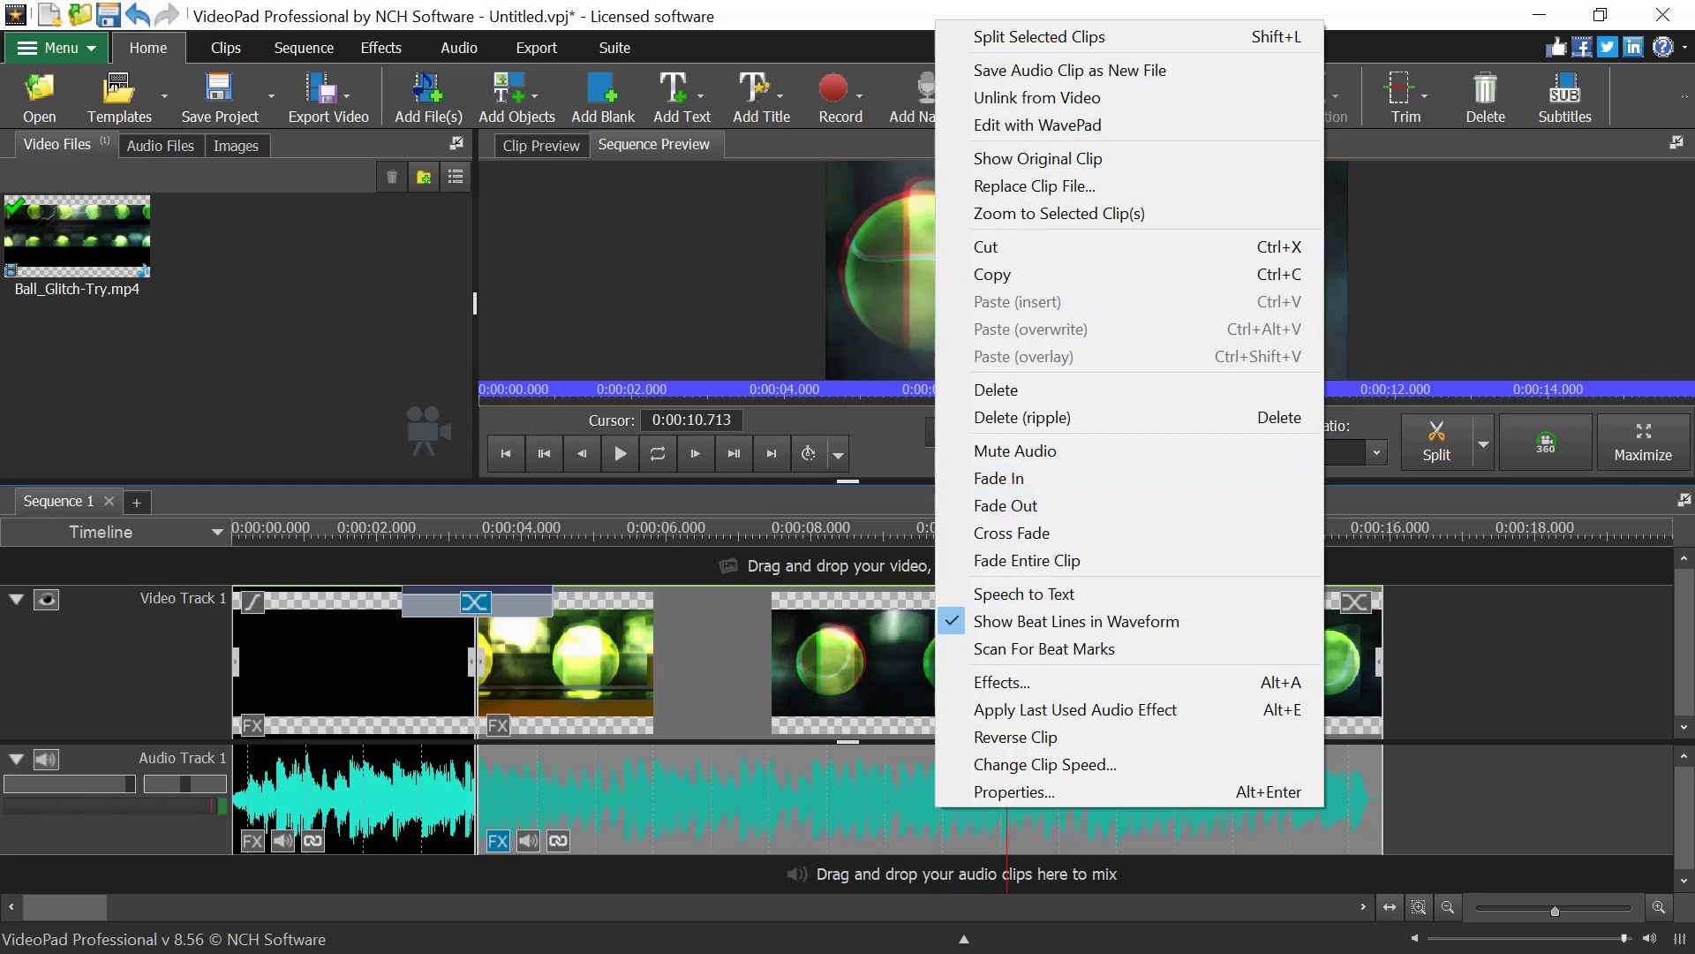
click(999, 478)
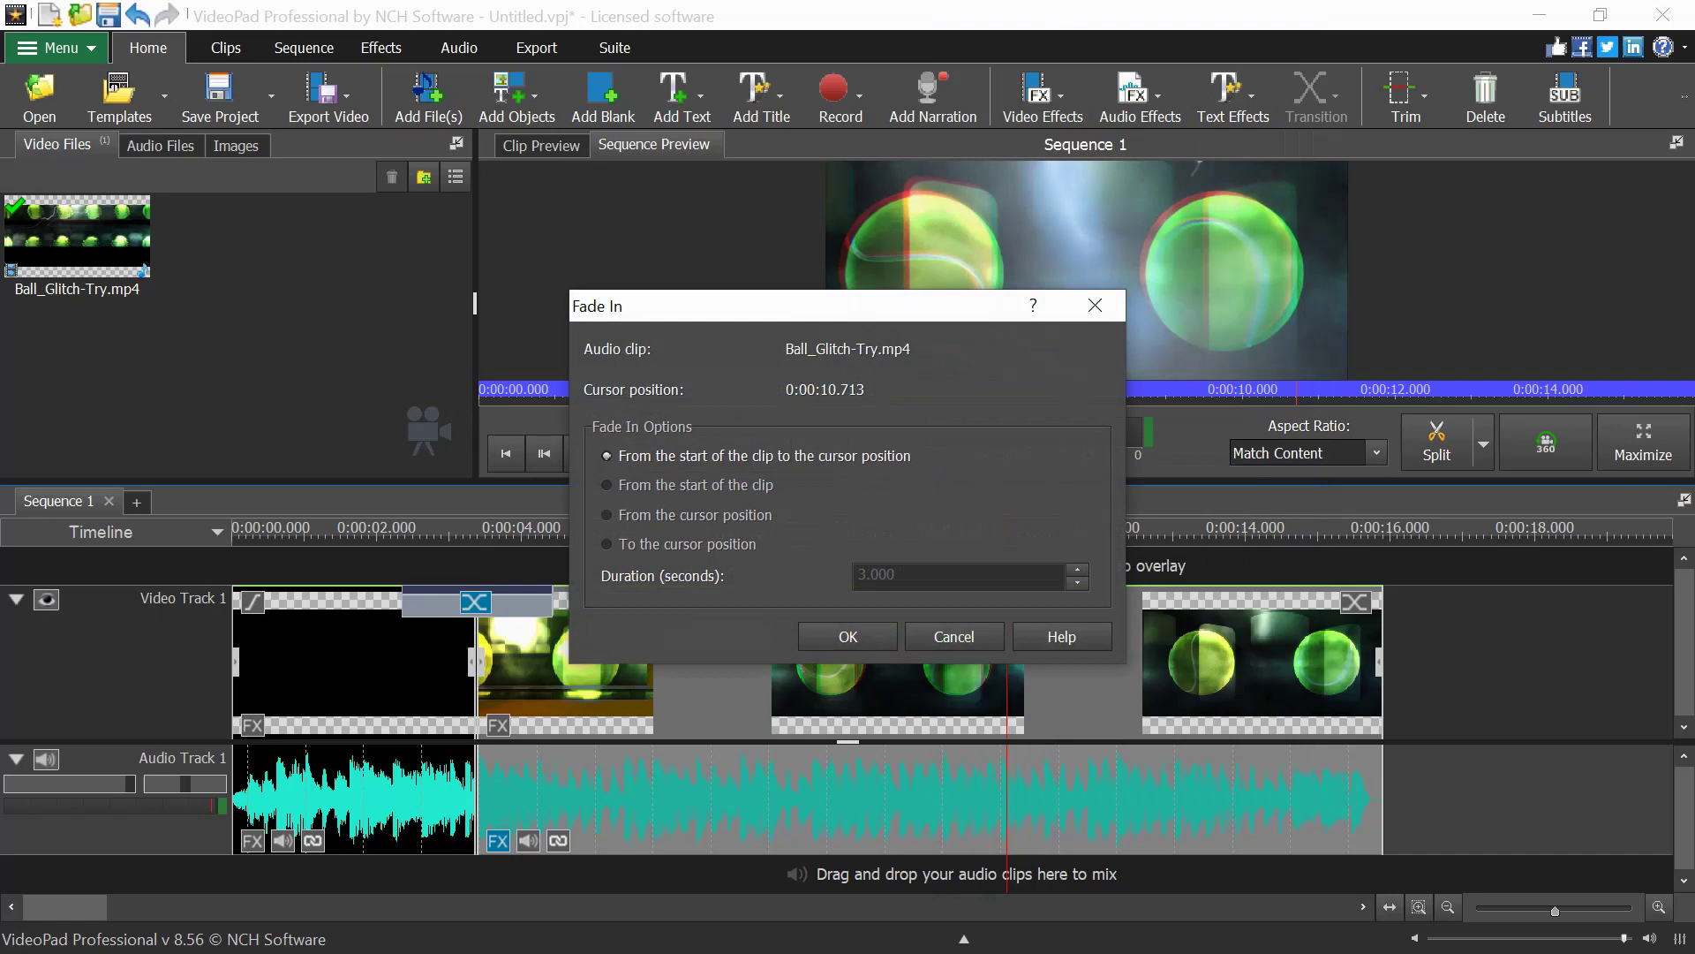
key(Down)
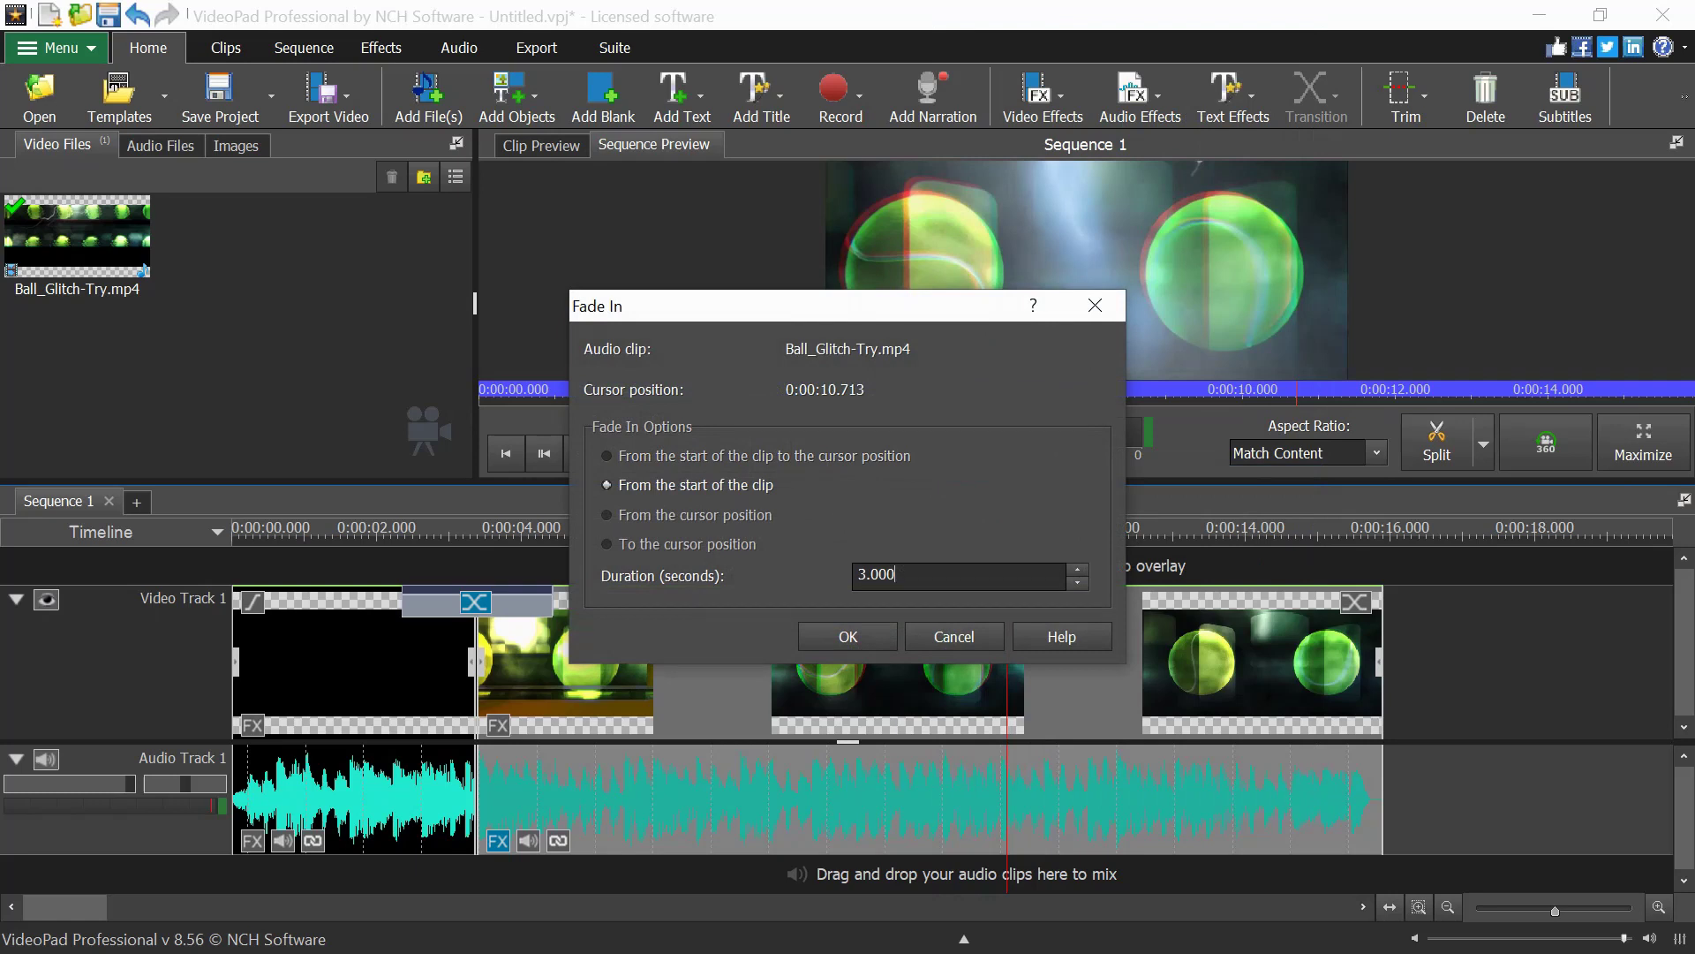
key(BackSpace)
key(BackSpace)
key(BackSpace)
key(BackSpace)
key(BackSpace)
text(2)
click(848, 635)
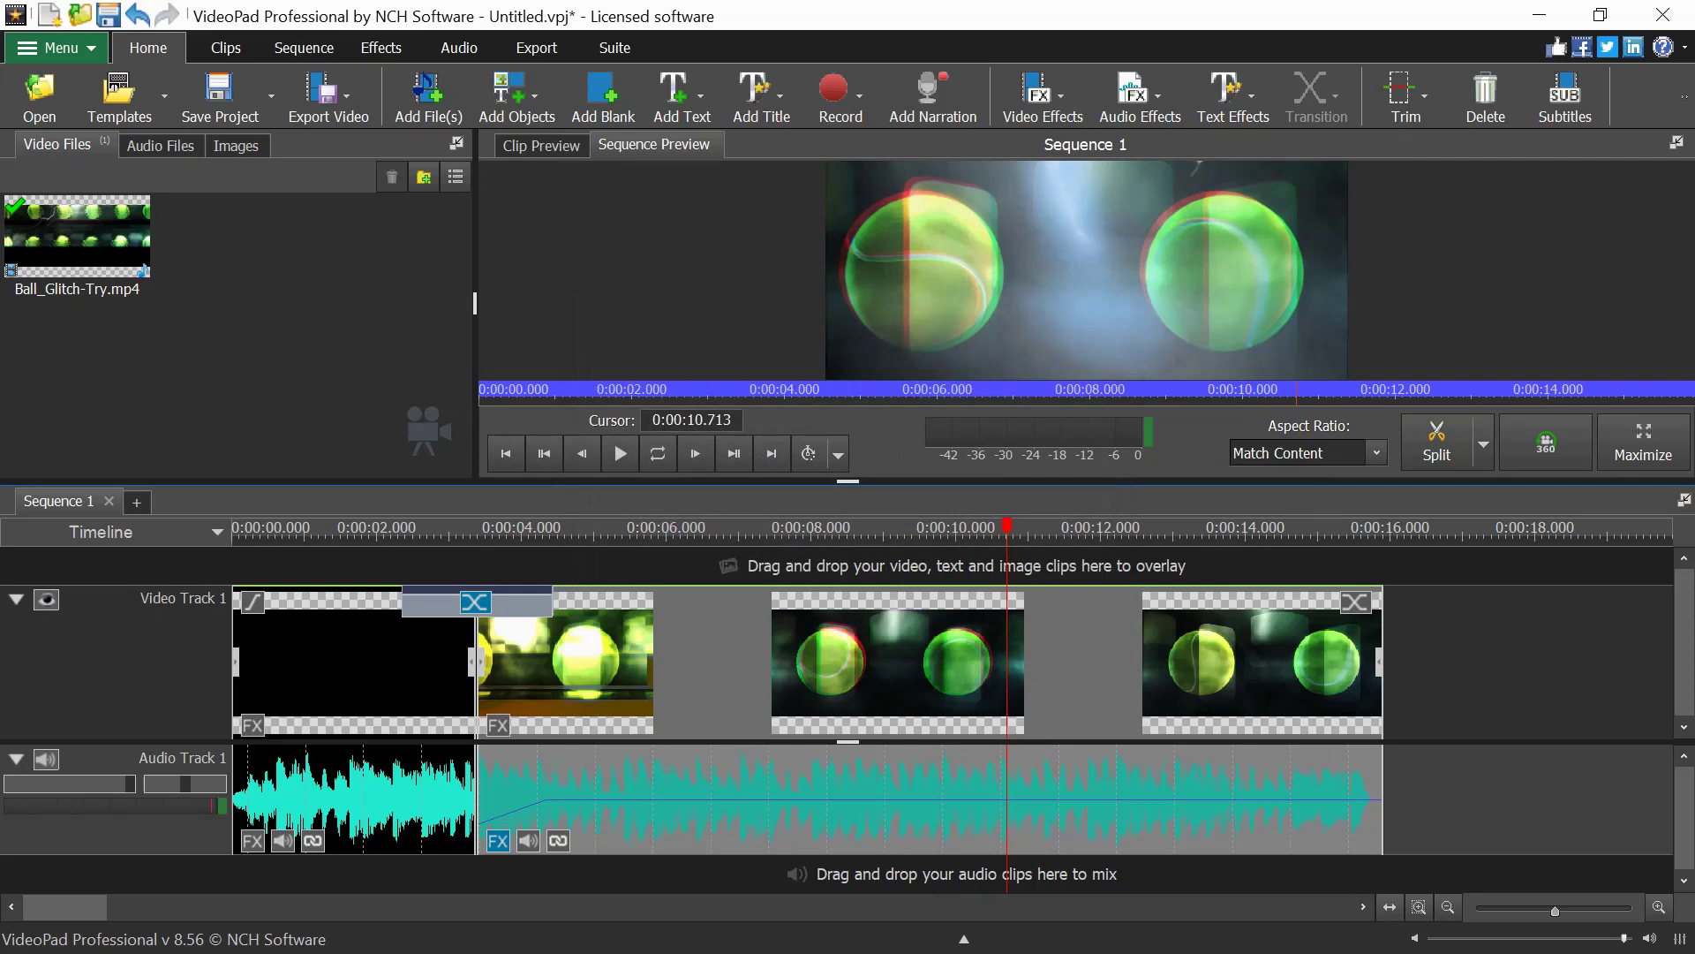
Split the second clip and its audio at the timeline position 0:00:08.967.
right_click(765, 794)
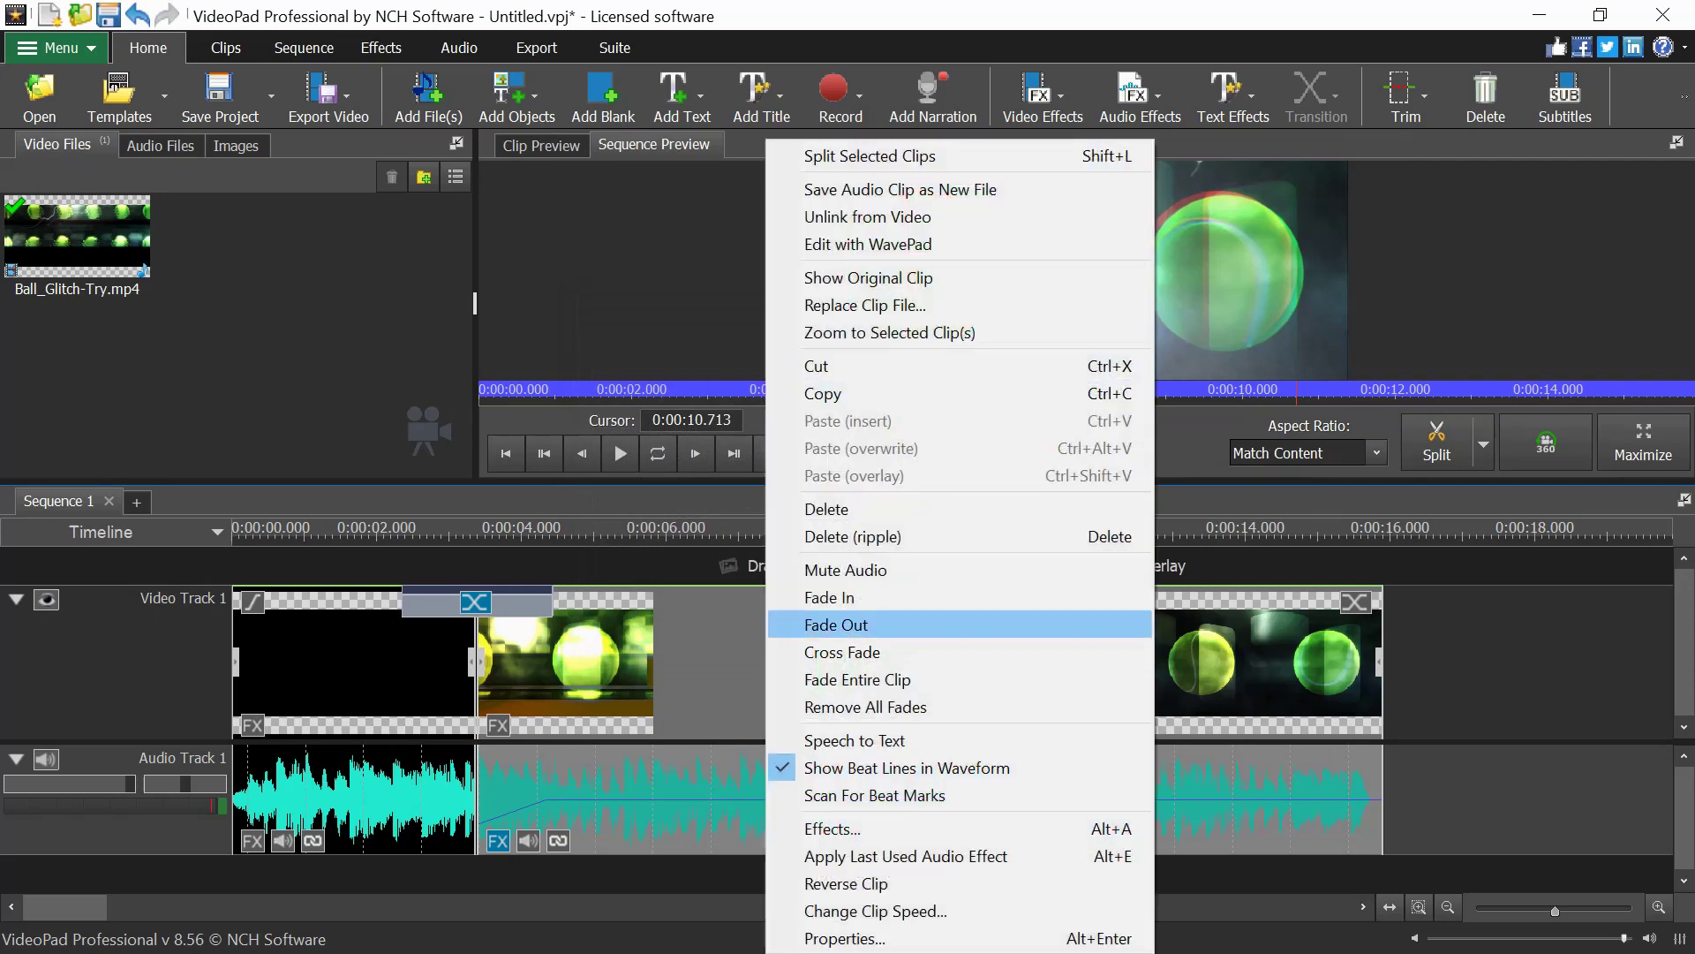
click(835, 625)
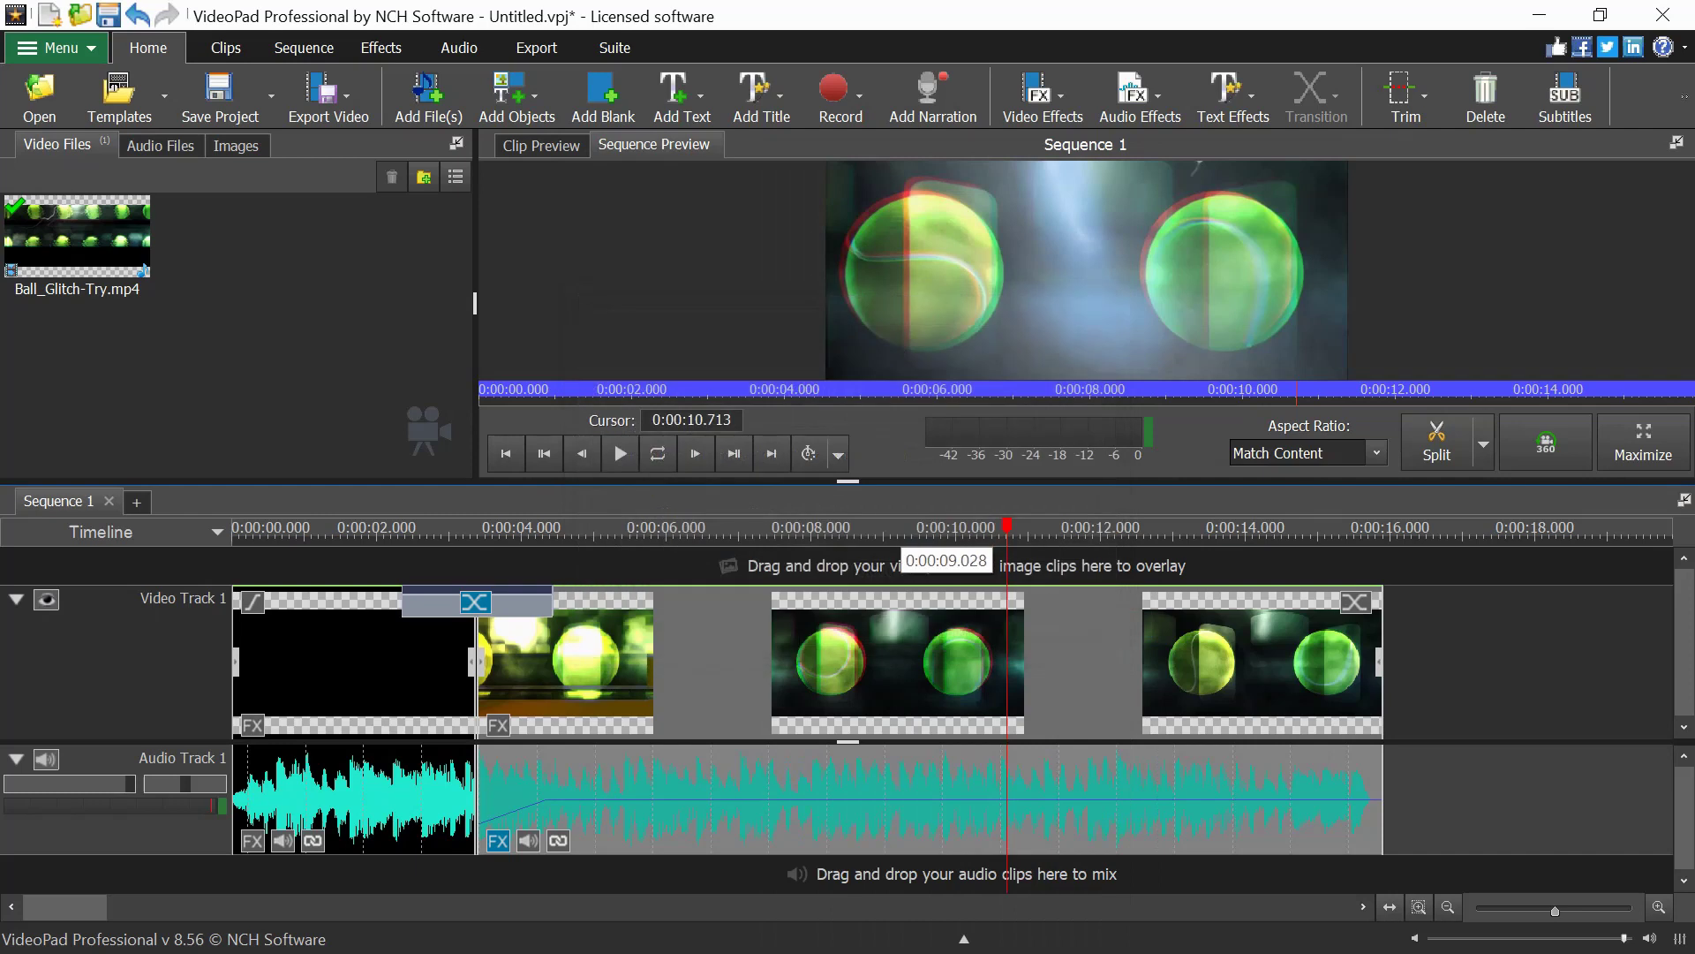
click(881, 530)
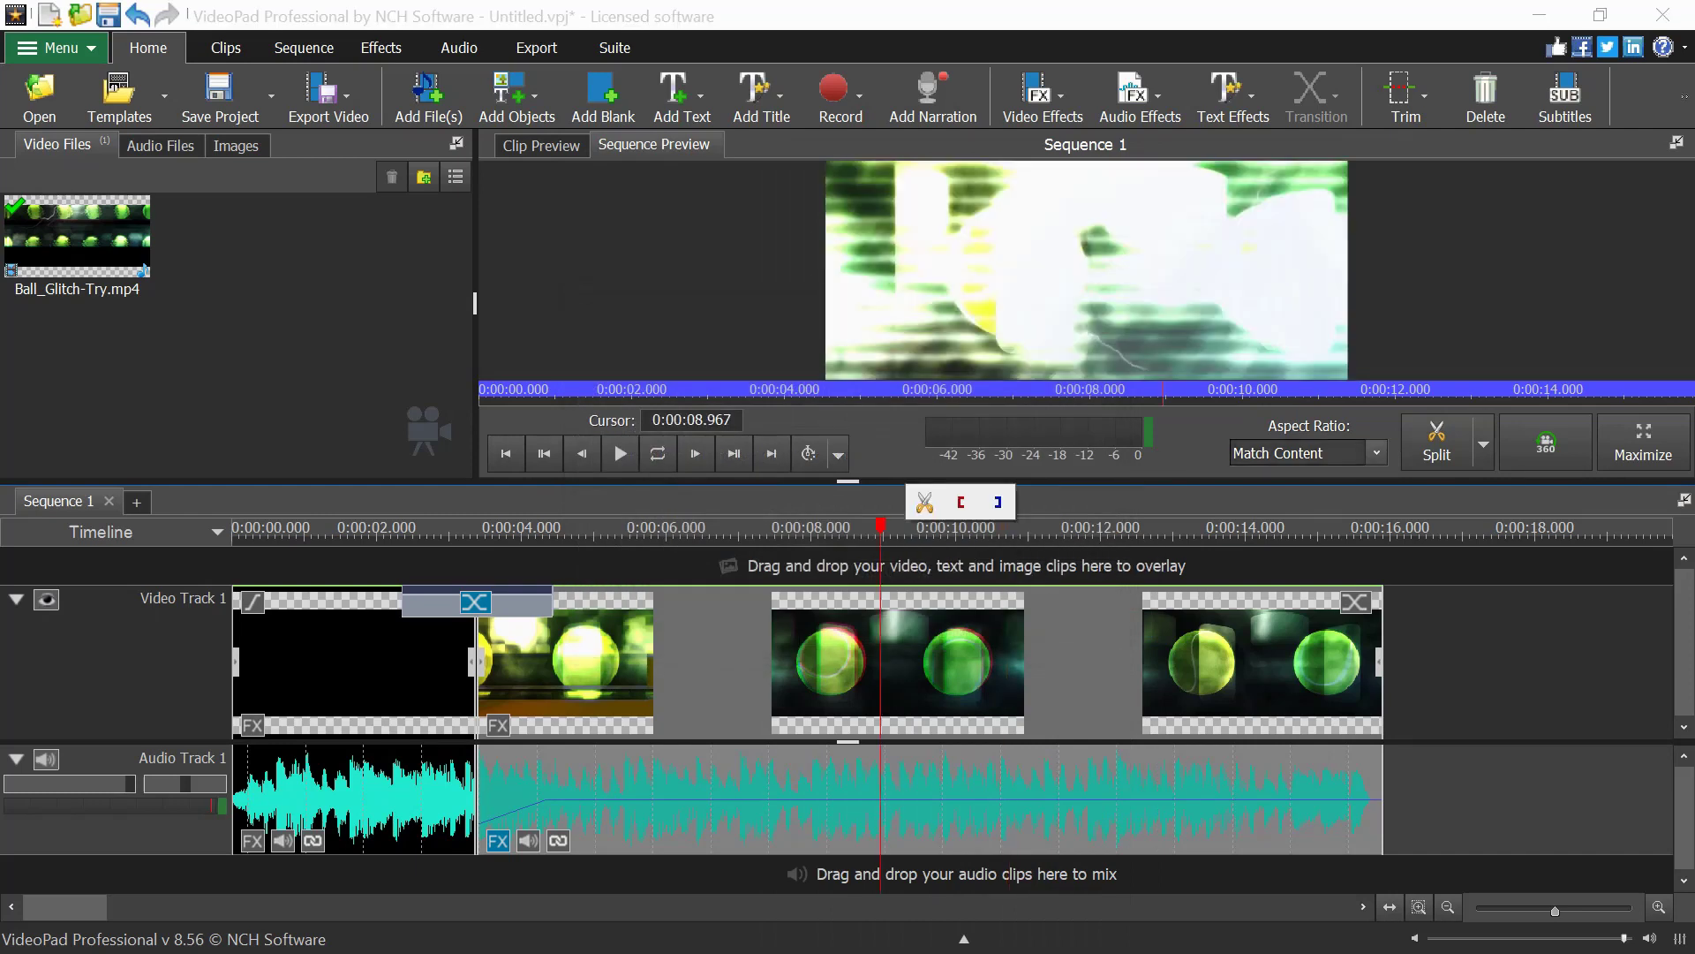
click(1436, 441)
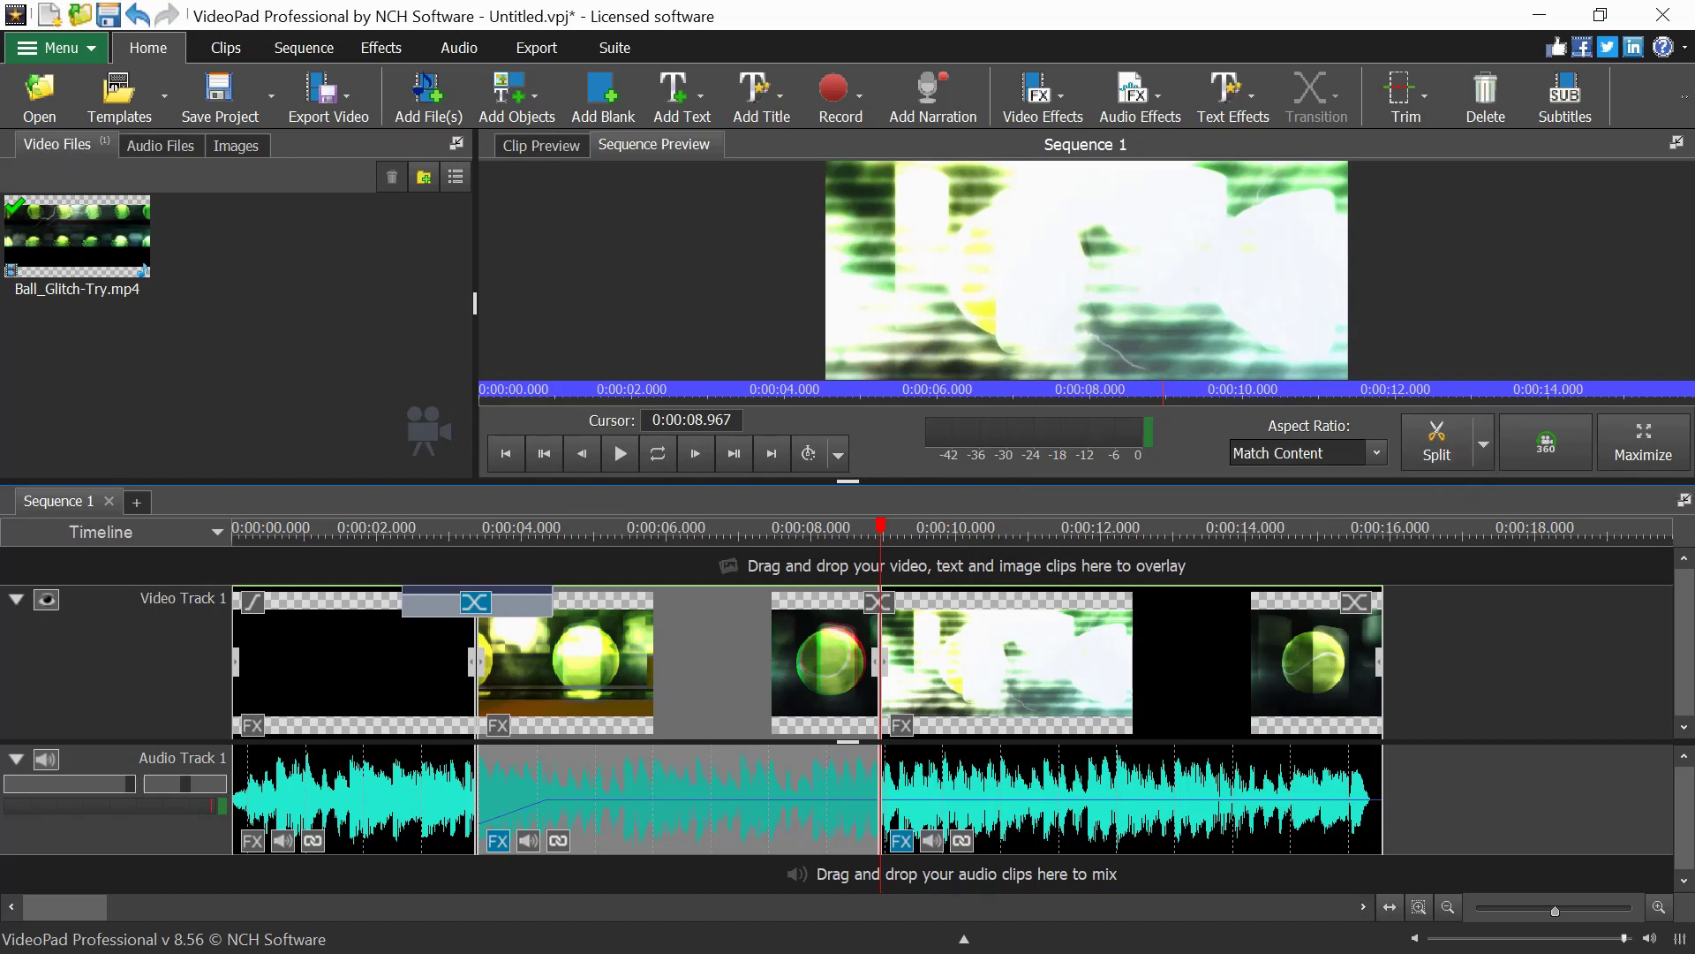
drag(993, 694, 1249, 698)
Apply a fade-out to the second audio clip from the end of the clip with a duration of 2 seconds.
click(826, 794)
right_click(808, 795)
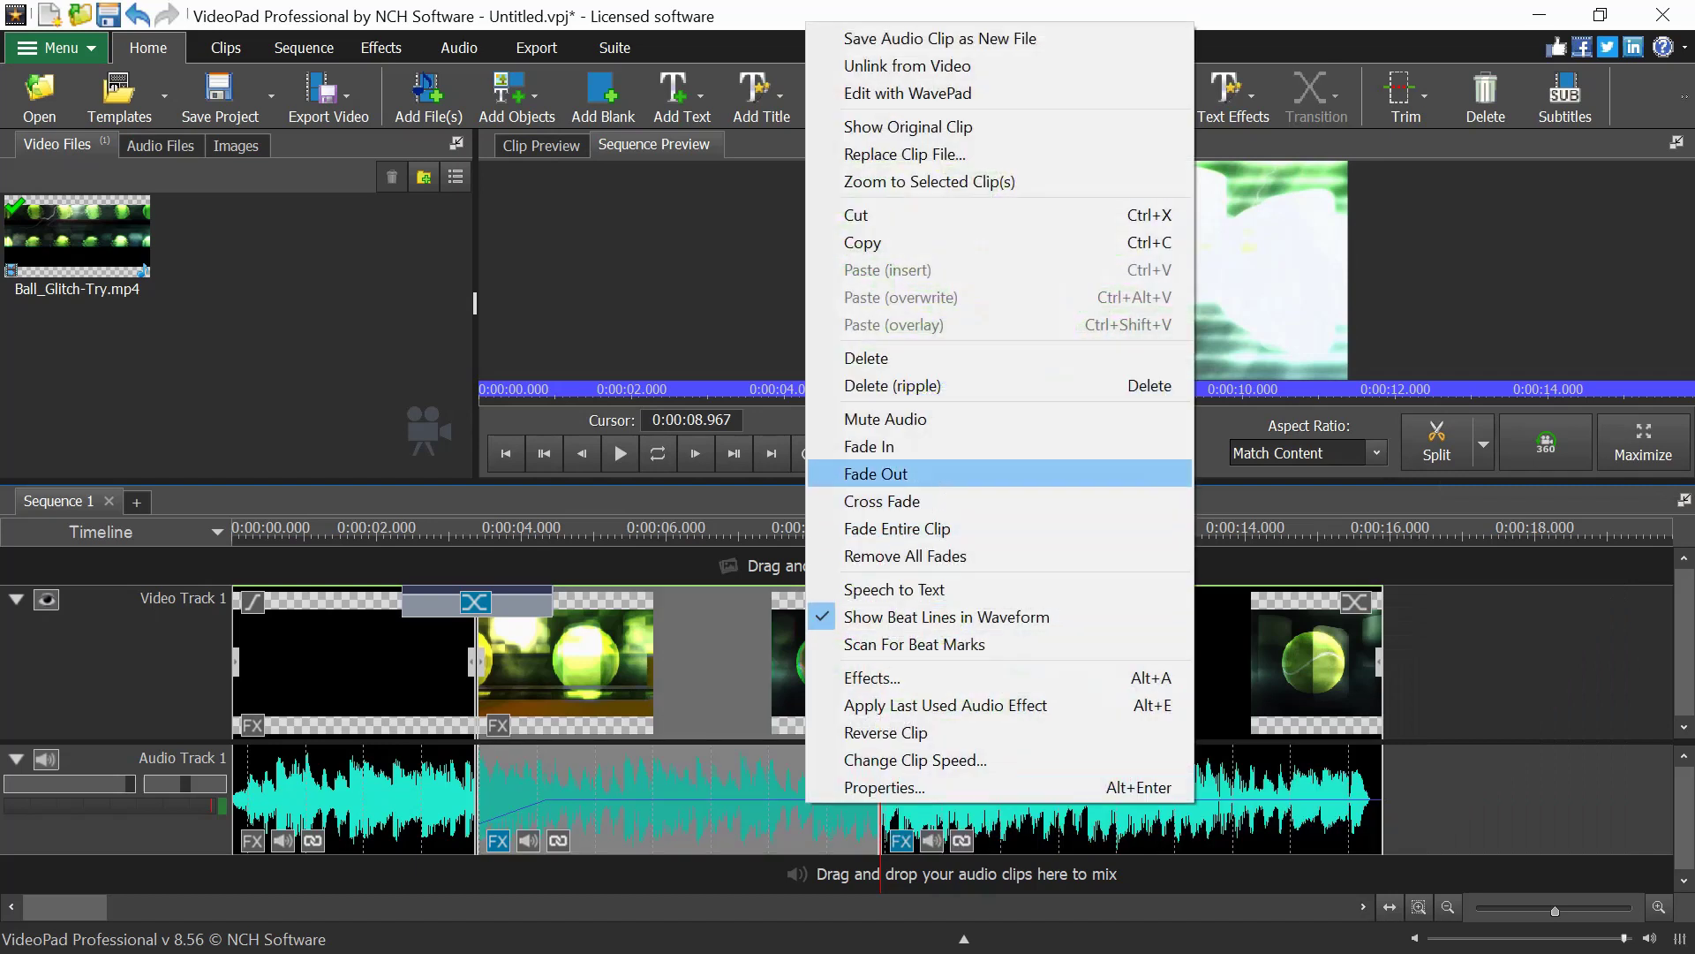
key(Return)
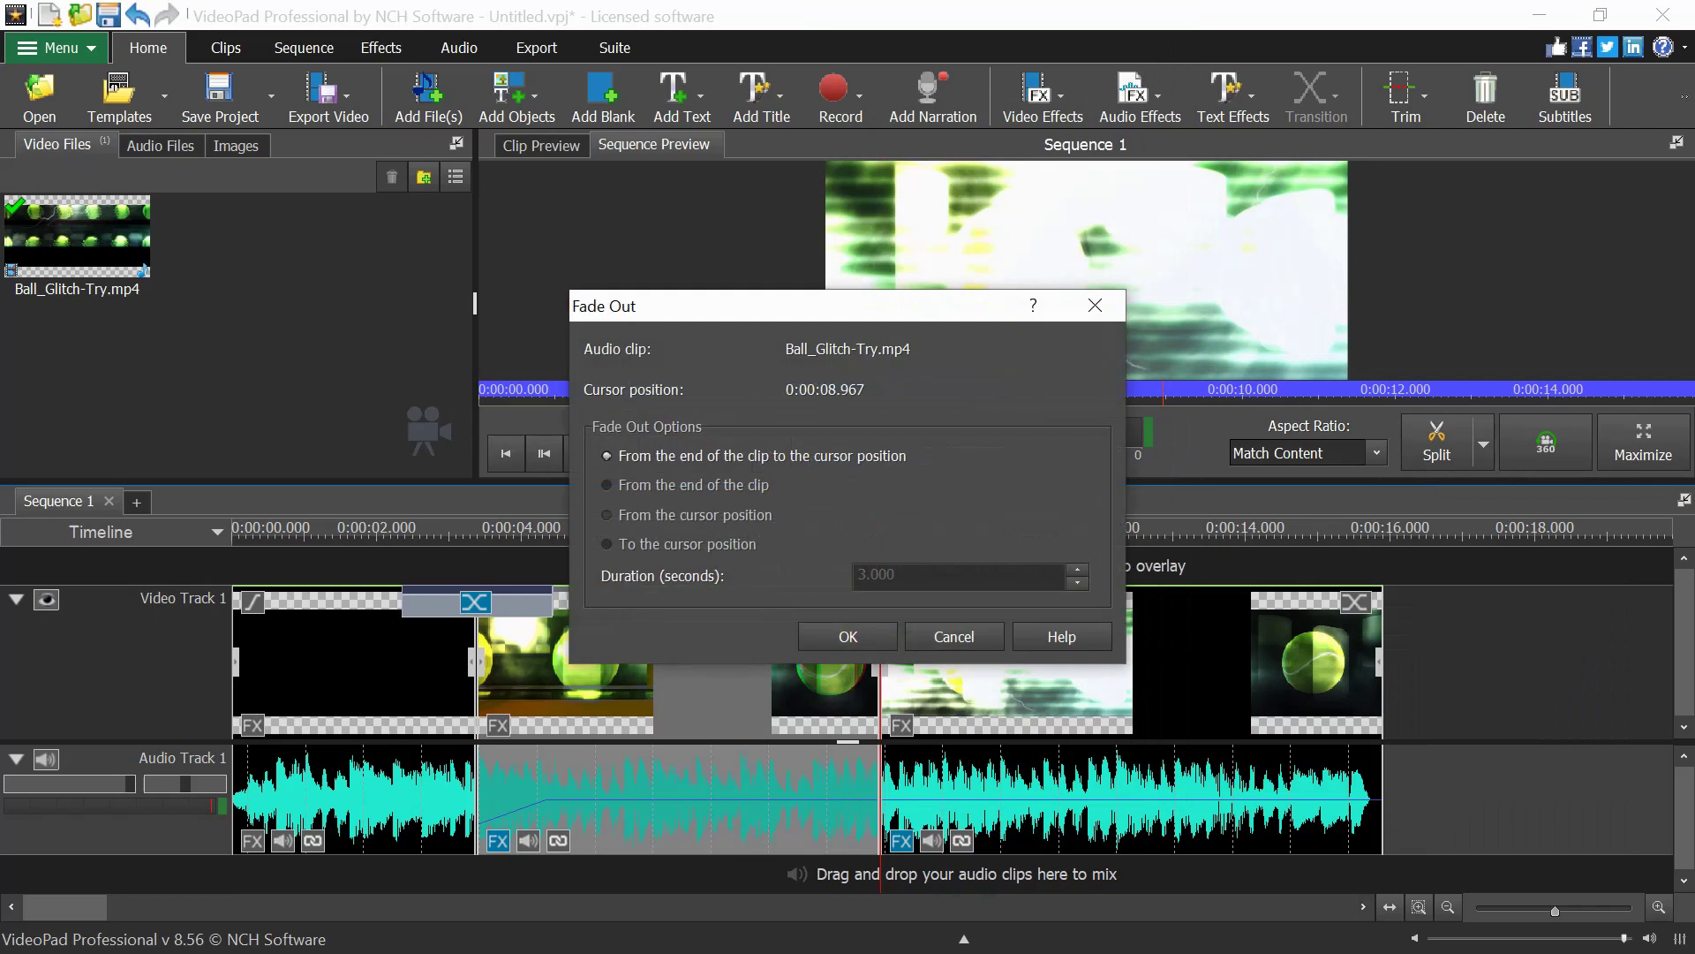
key(Down)
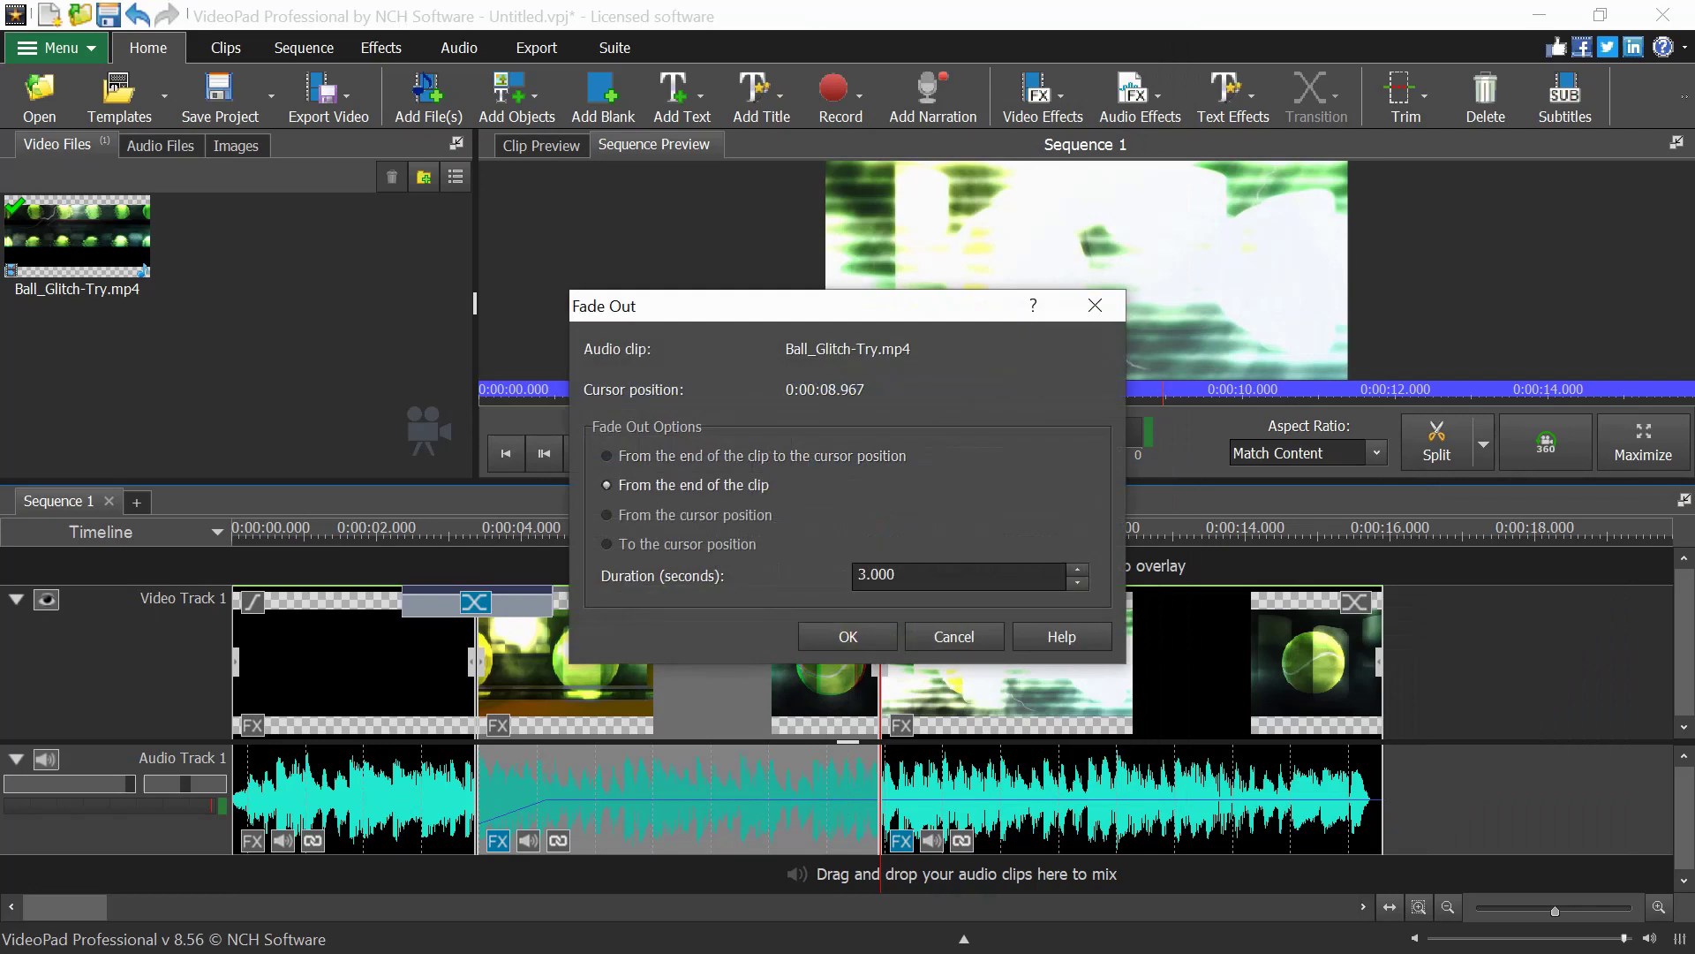
key(Tab)
text(2)
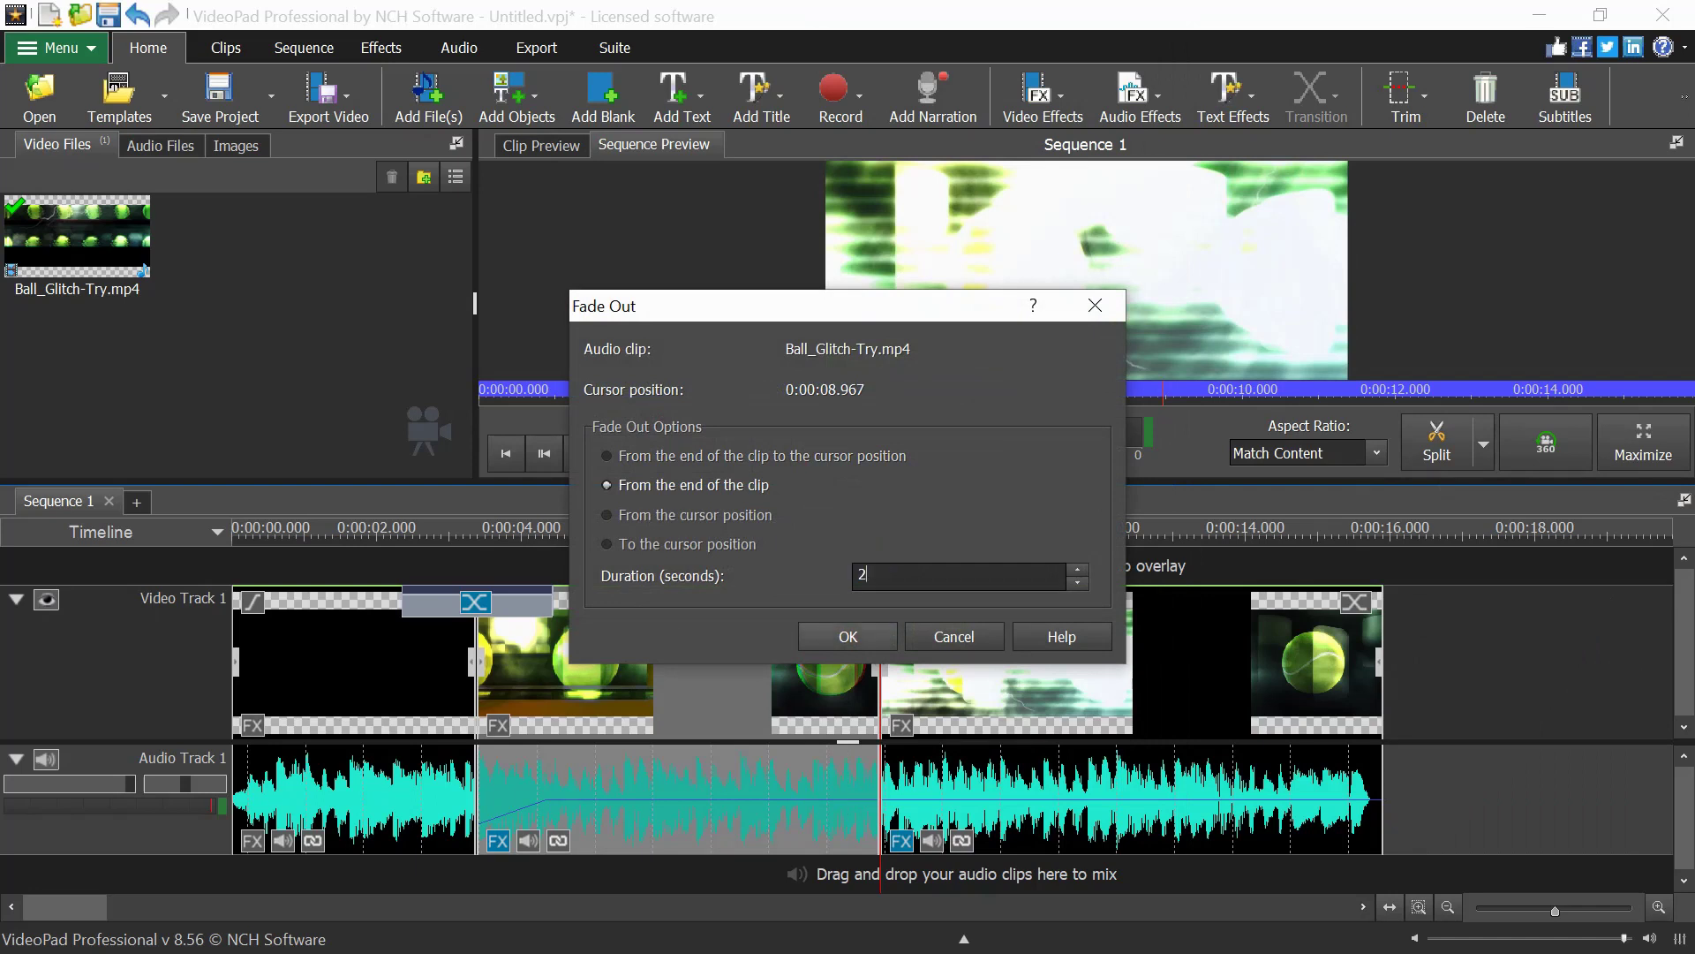
key(Return)
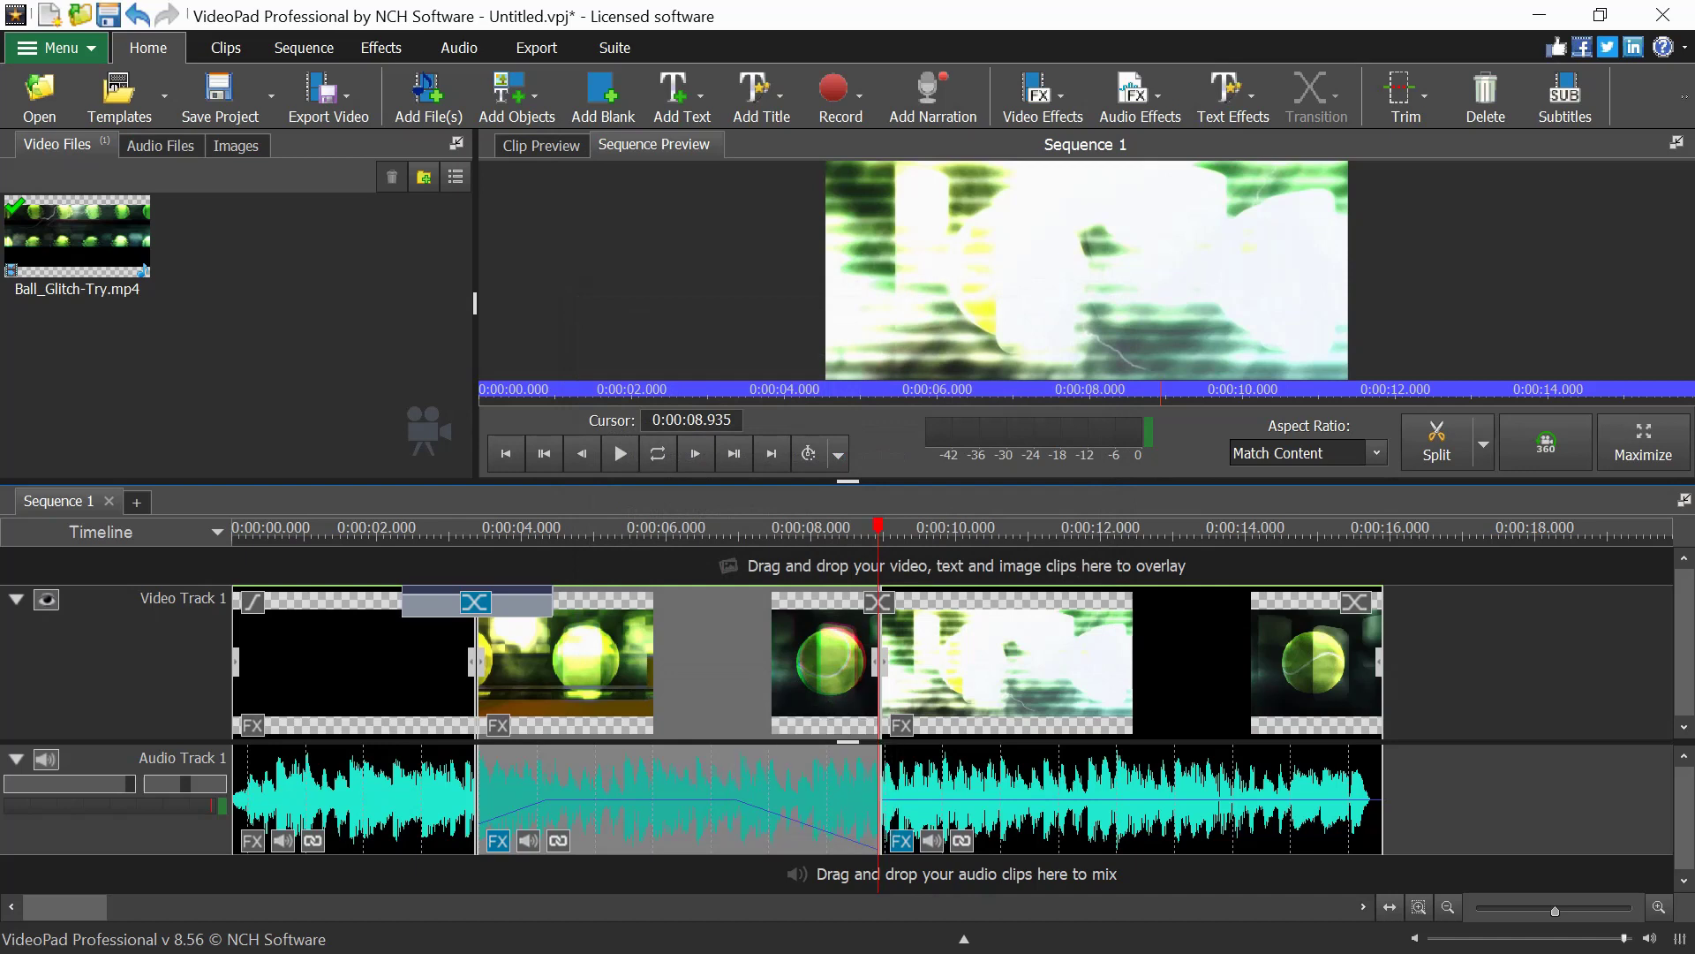
Remove all fades from the second audio clip.
right_click(728, 799)
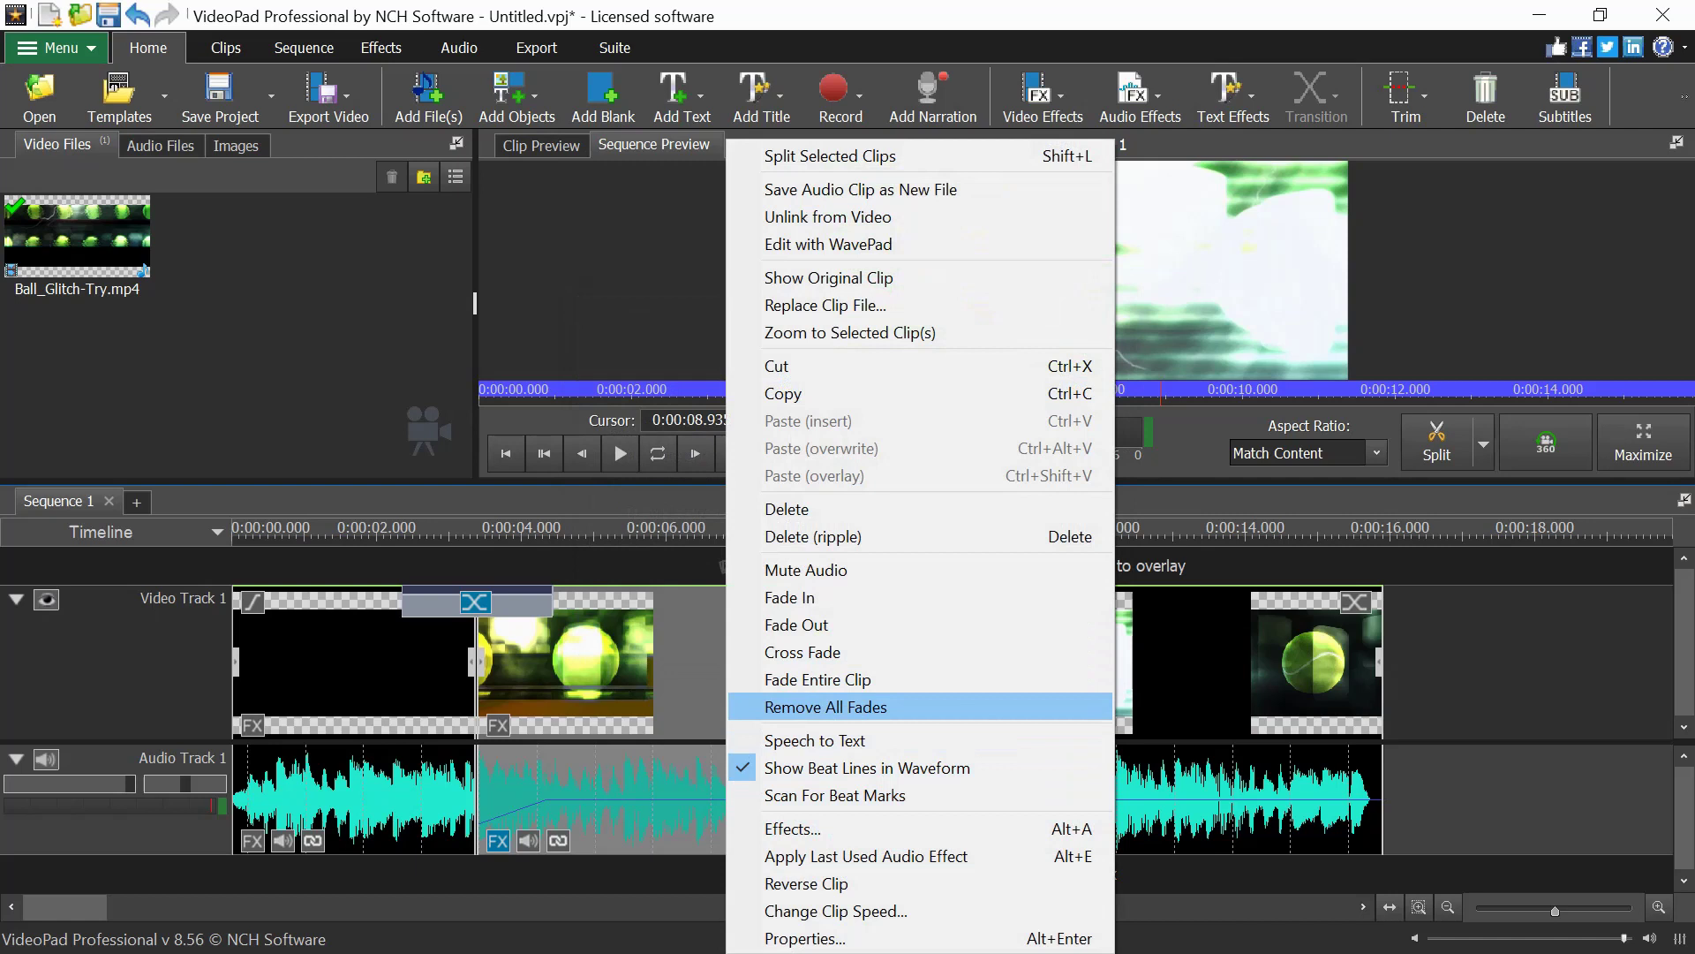
click(825, 706)
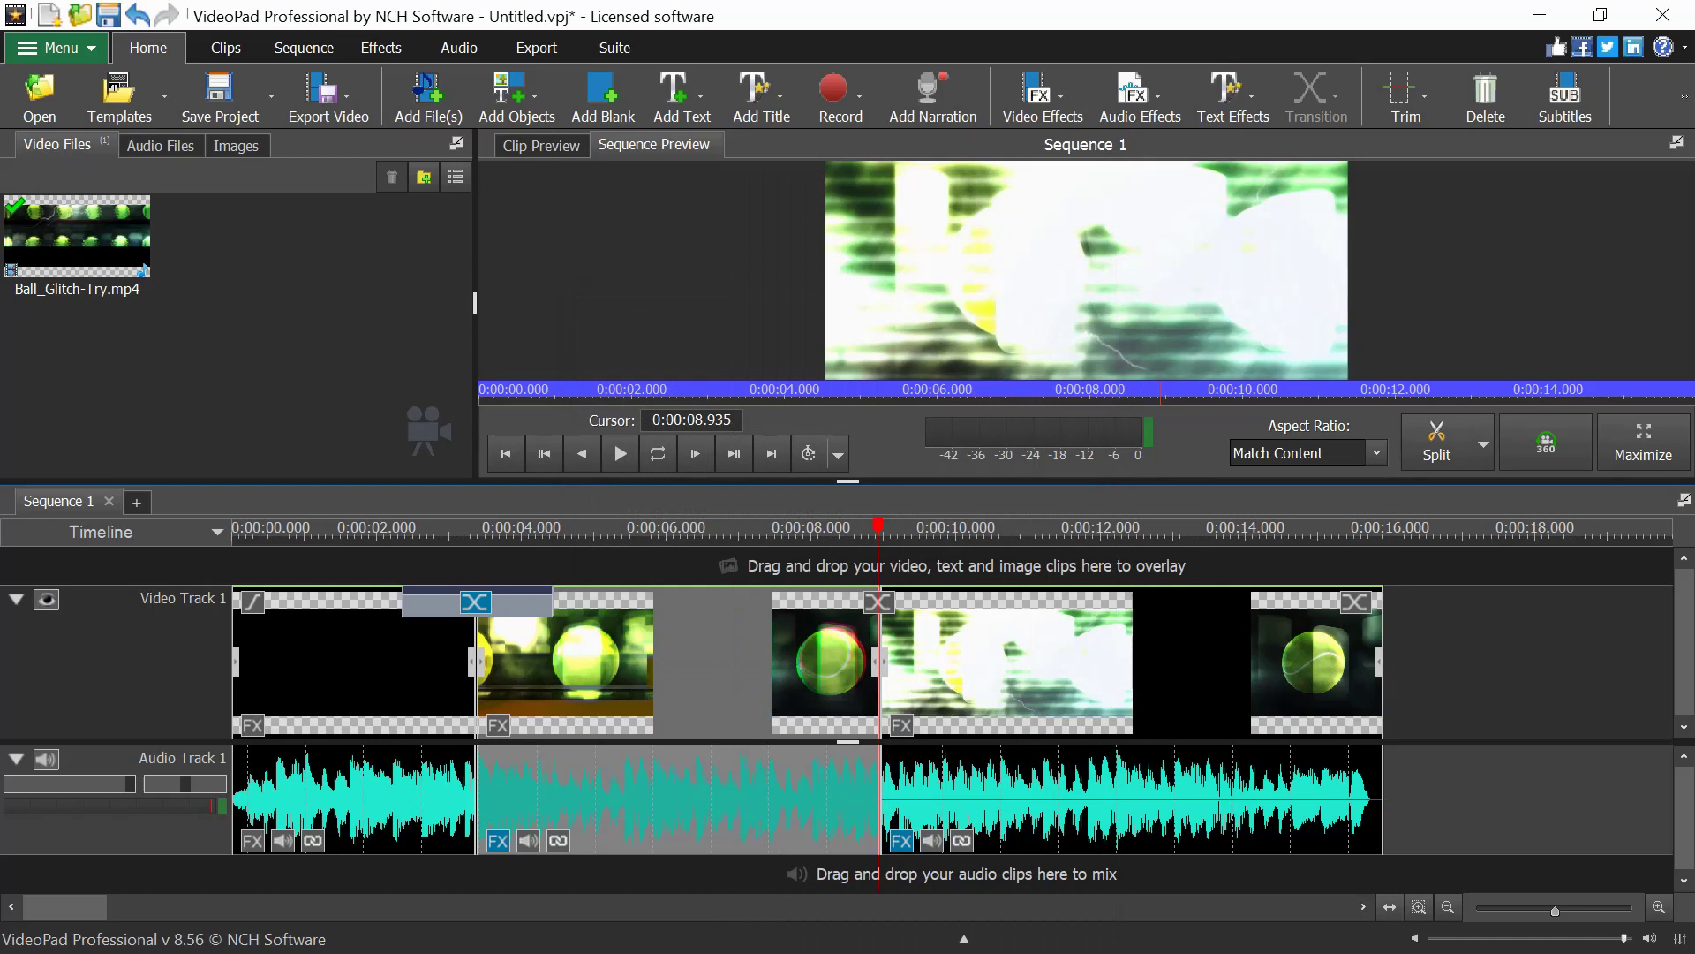
Add a Count title at the start of the sequence and set its end number to 3.
click(240, 530)
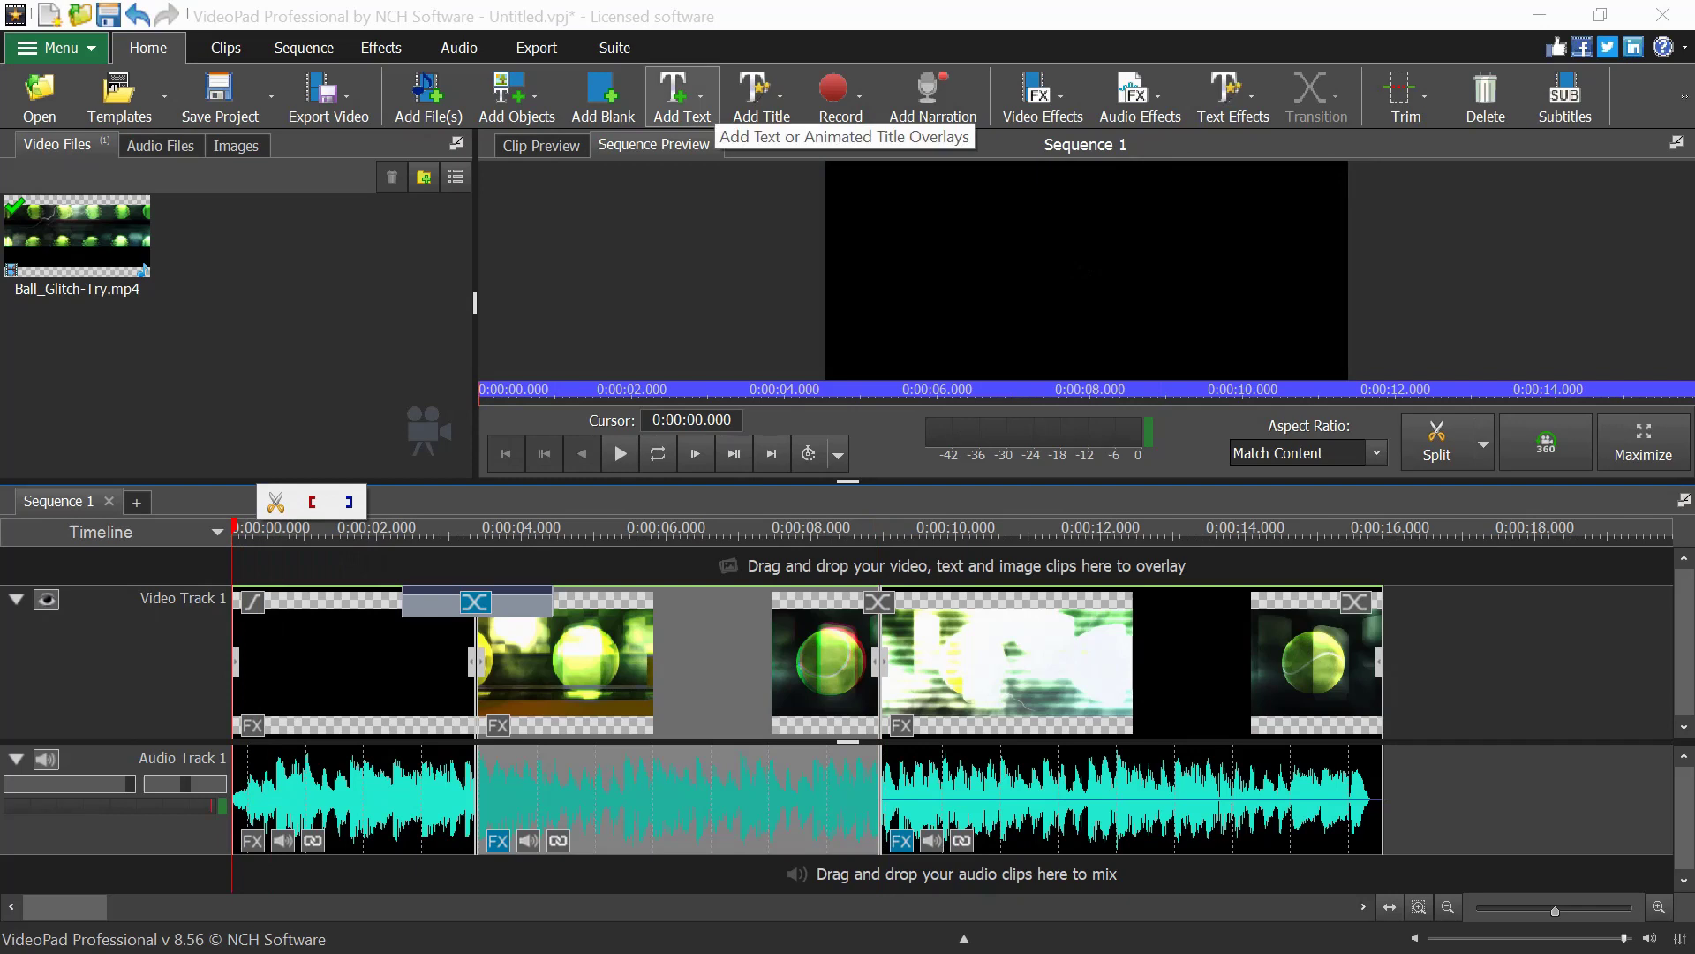
click(758, 95)
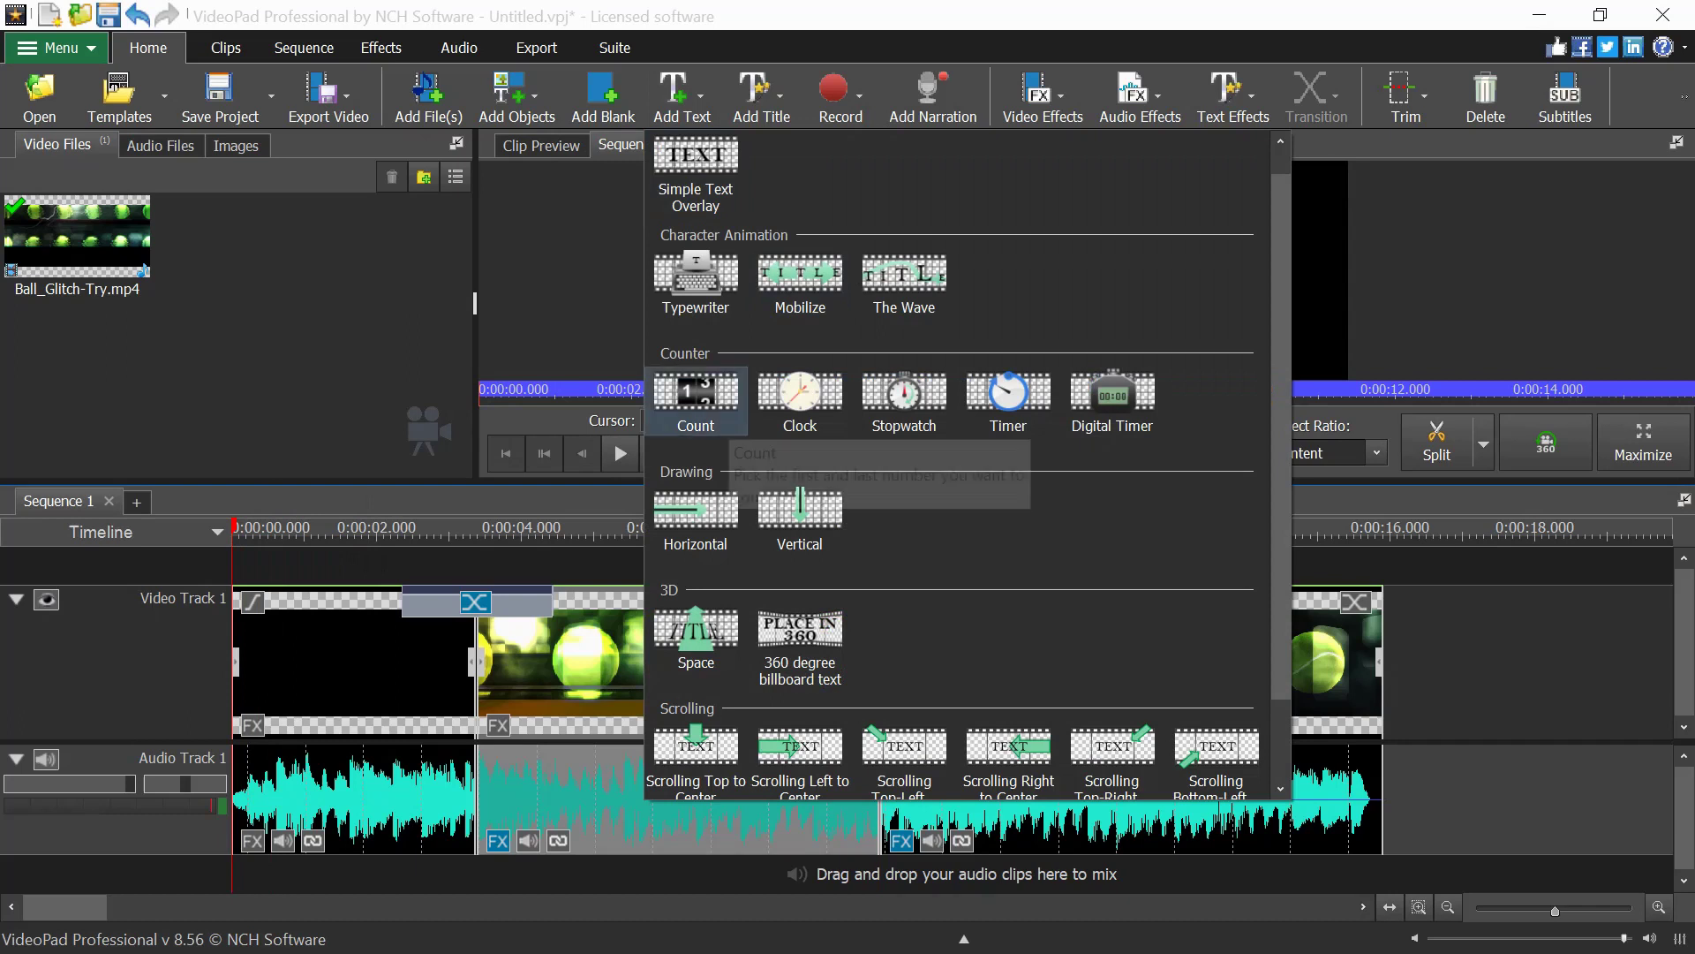
click(757, 96)
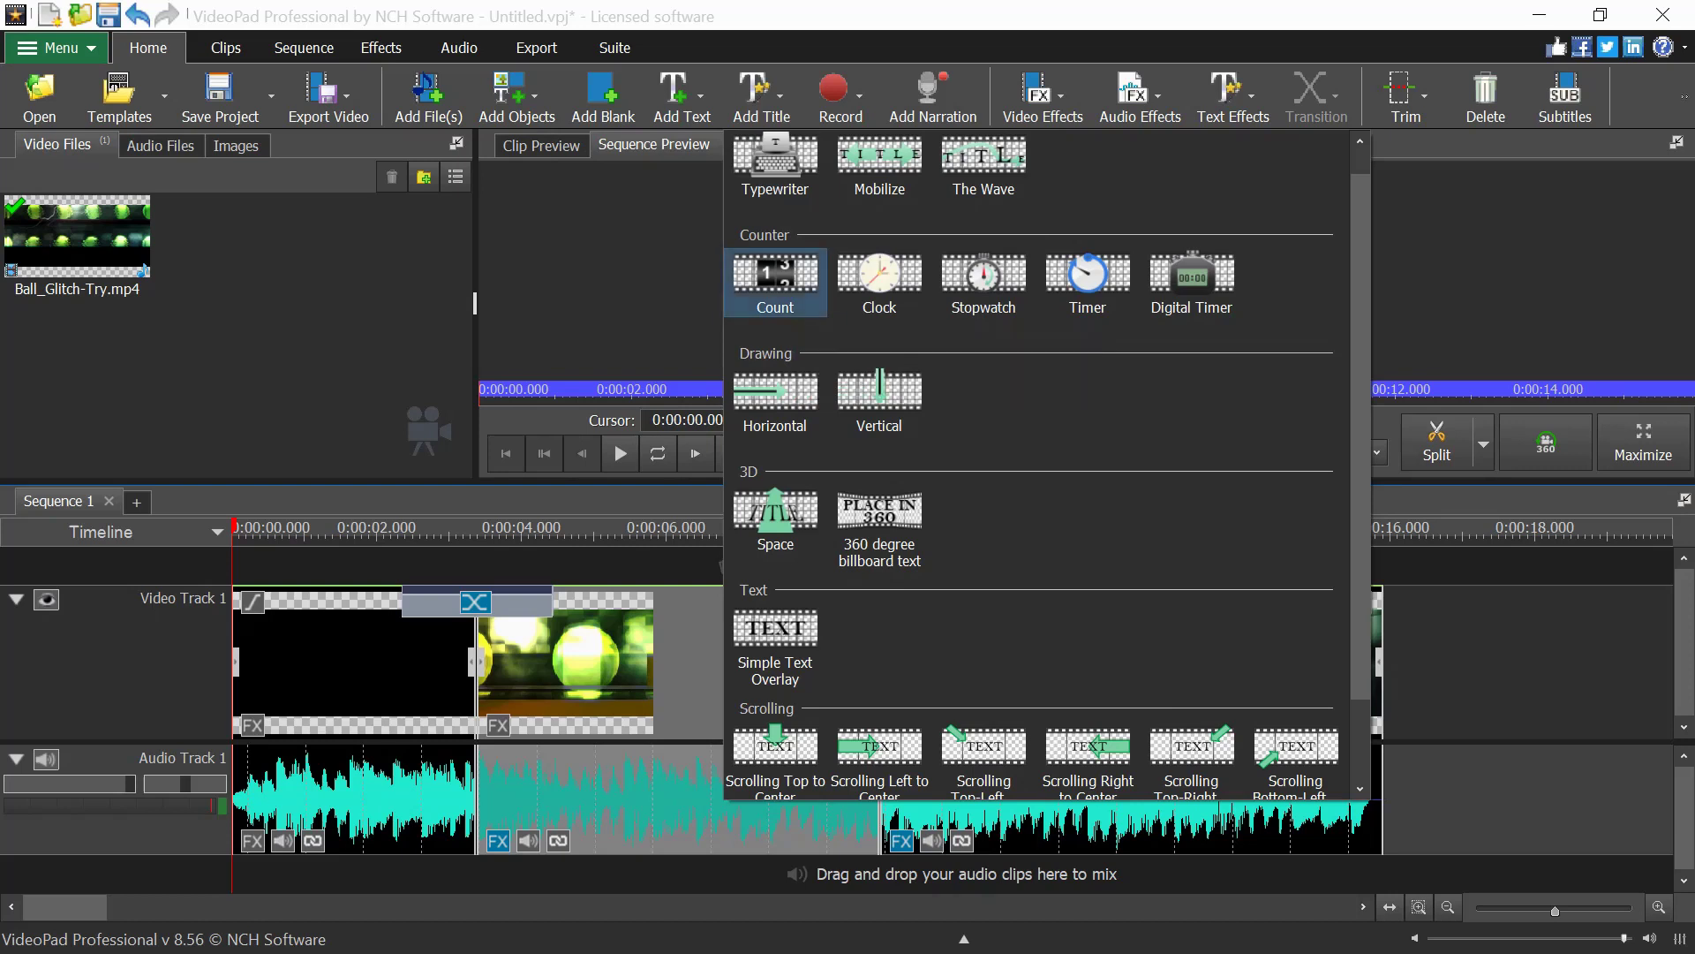
click(775, 281)
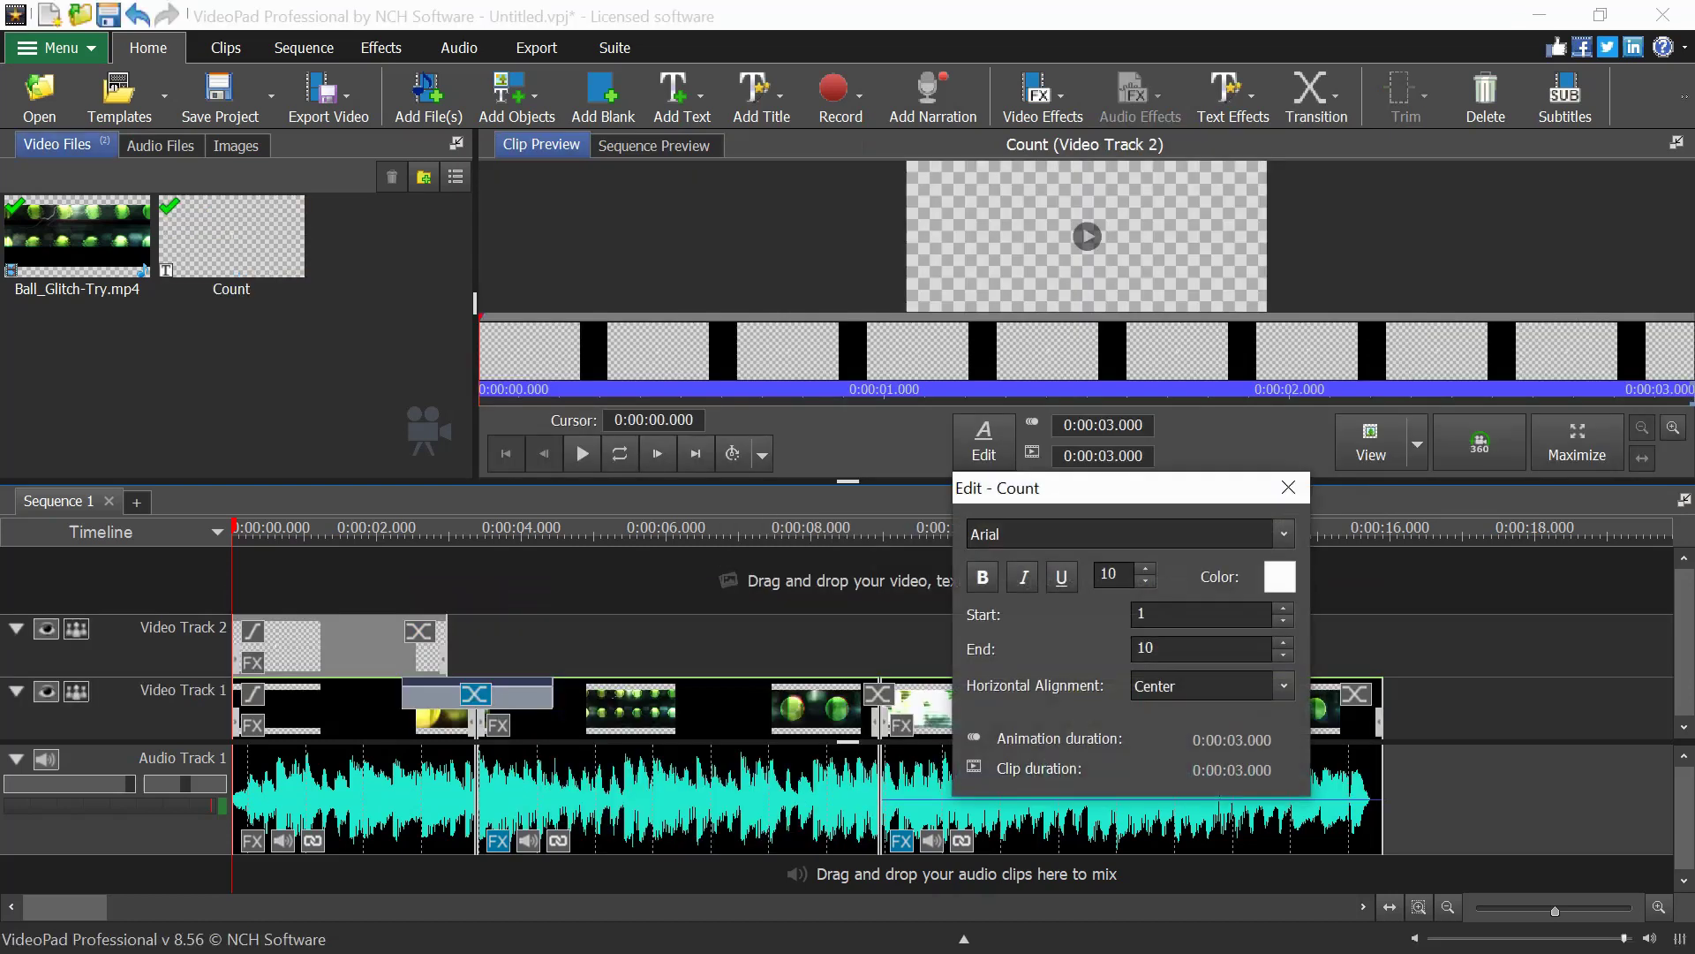
double_click(1146, 647)
text(3)
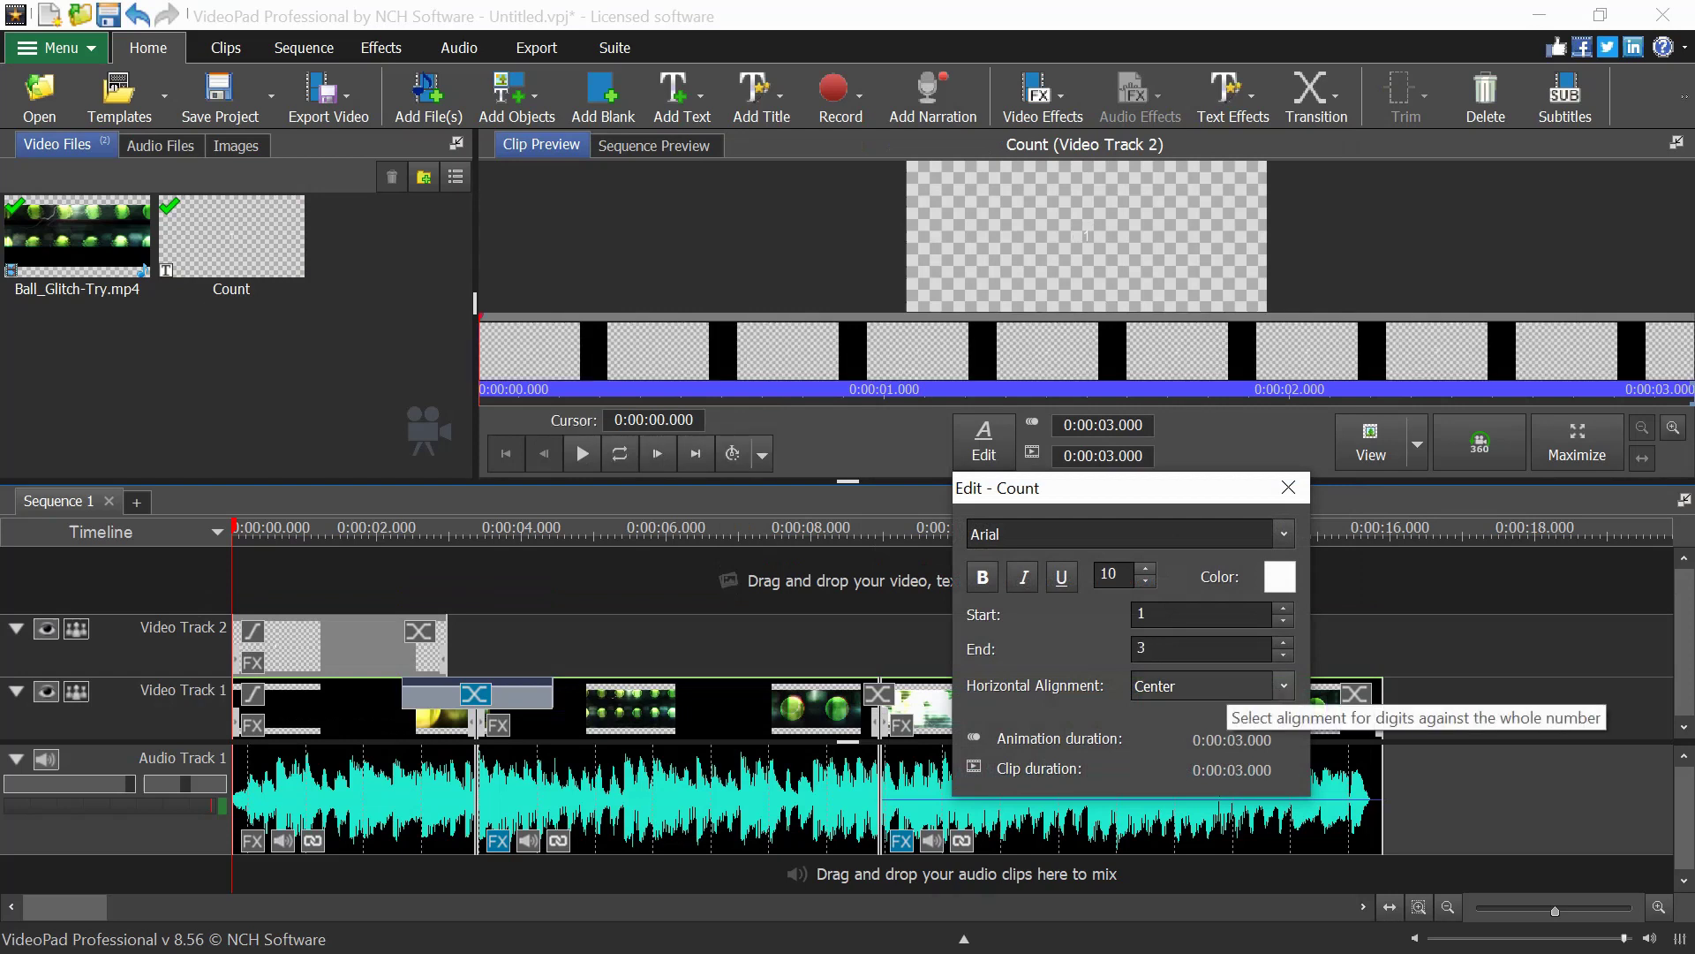
click(1288, 488)
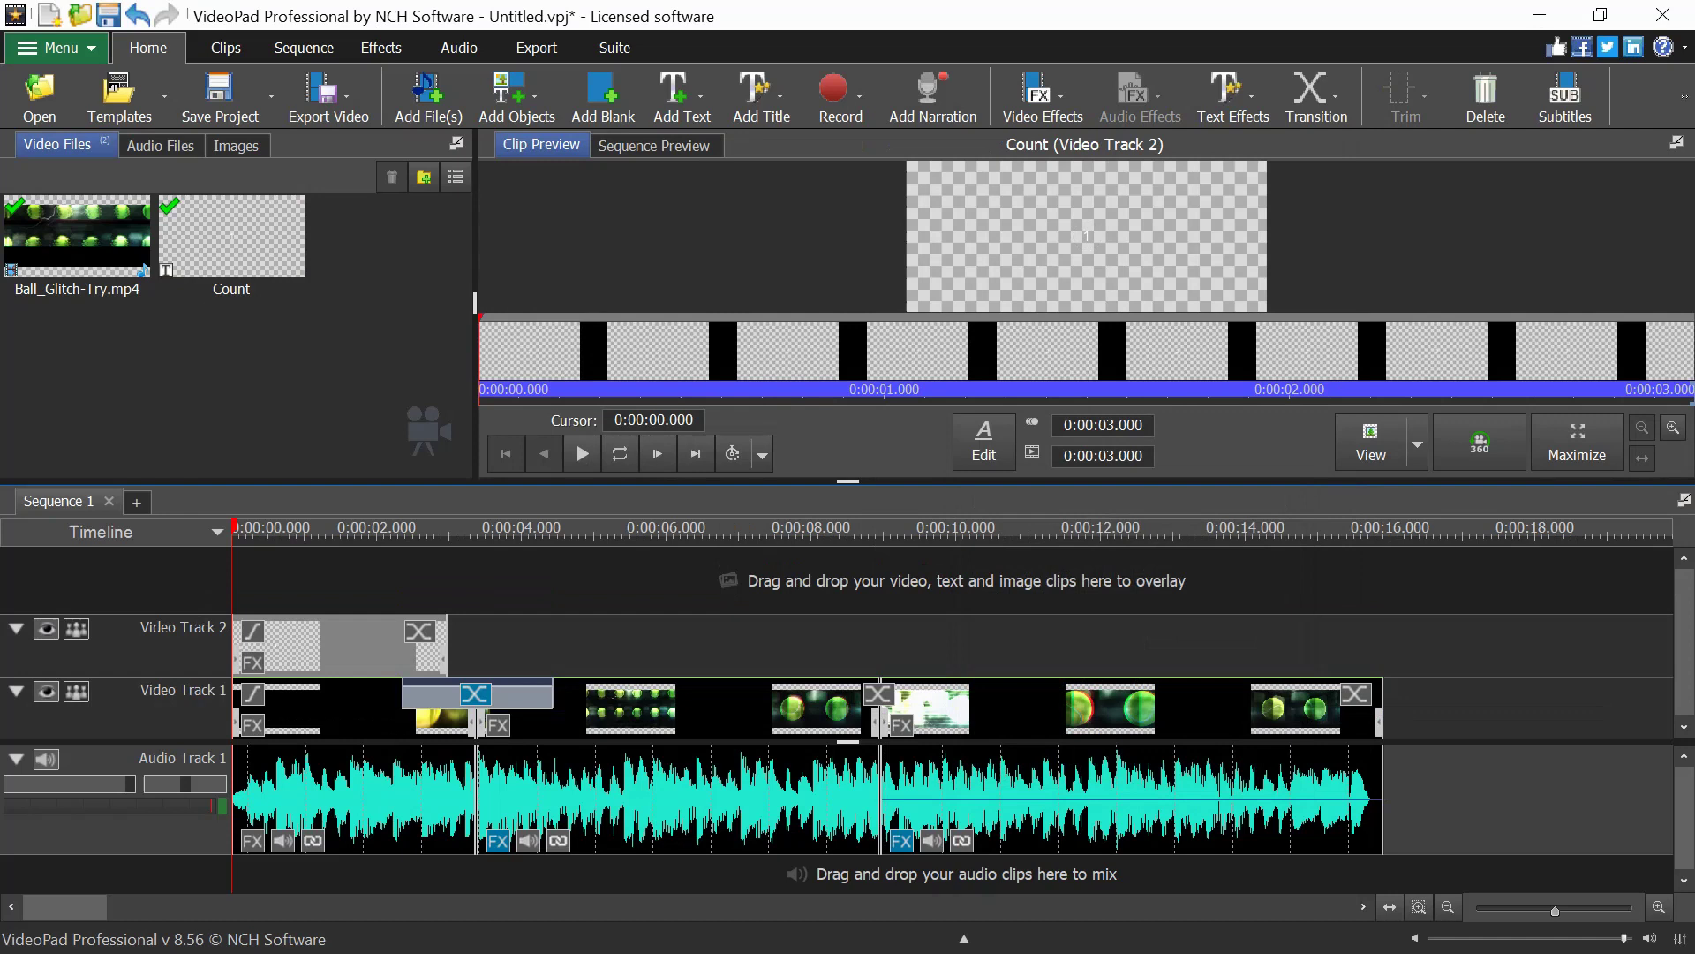
Play the sequence from its start to preview the count title over the video.
drag(389, 530, 232, 530)
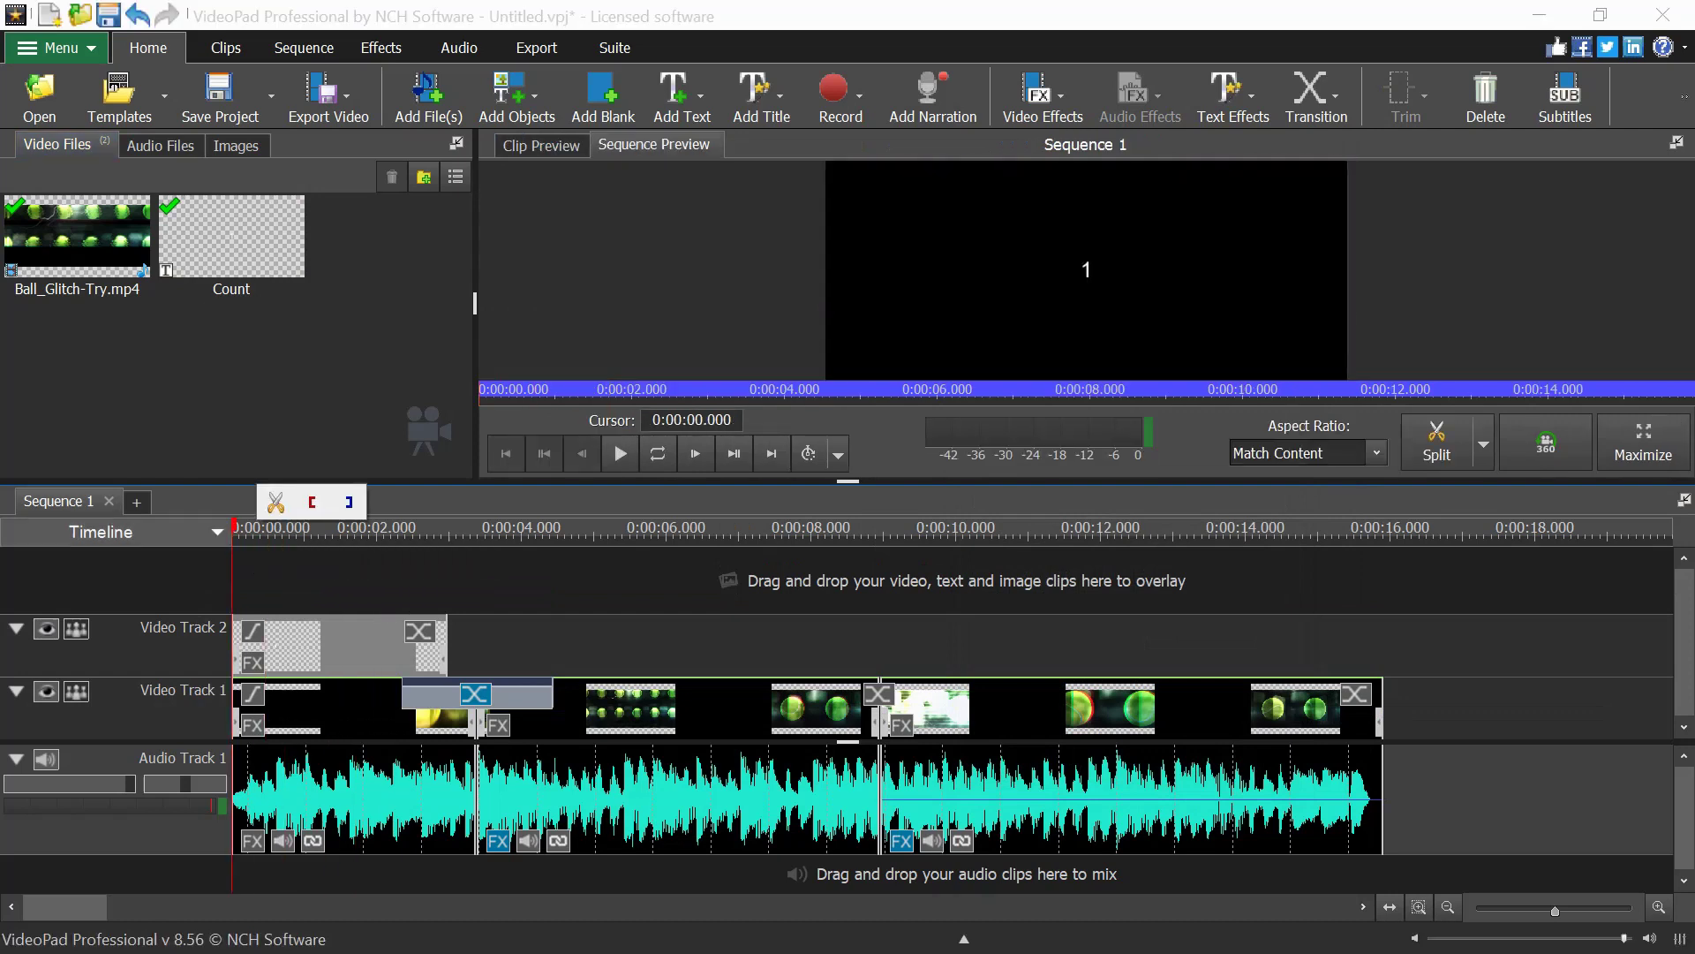
key(space)
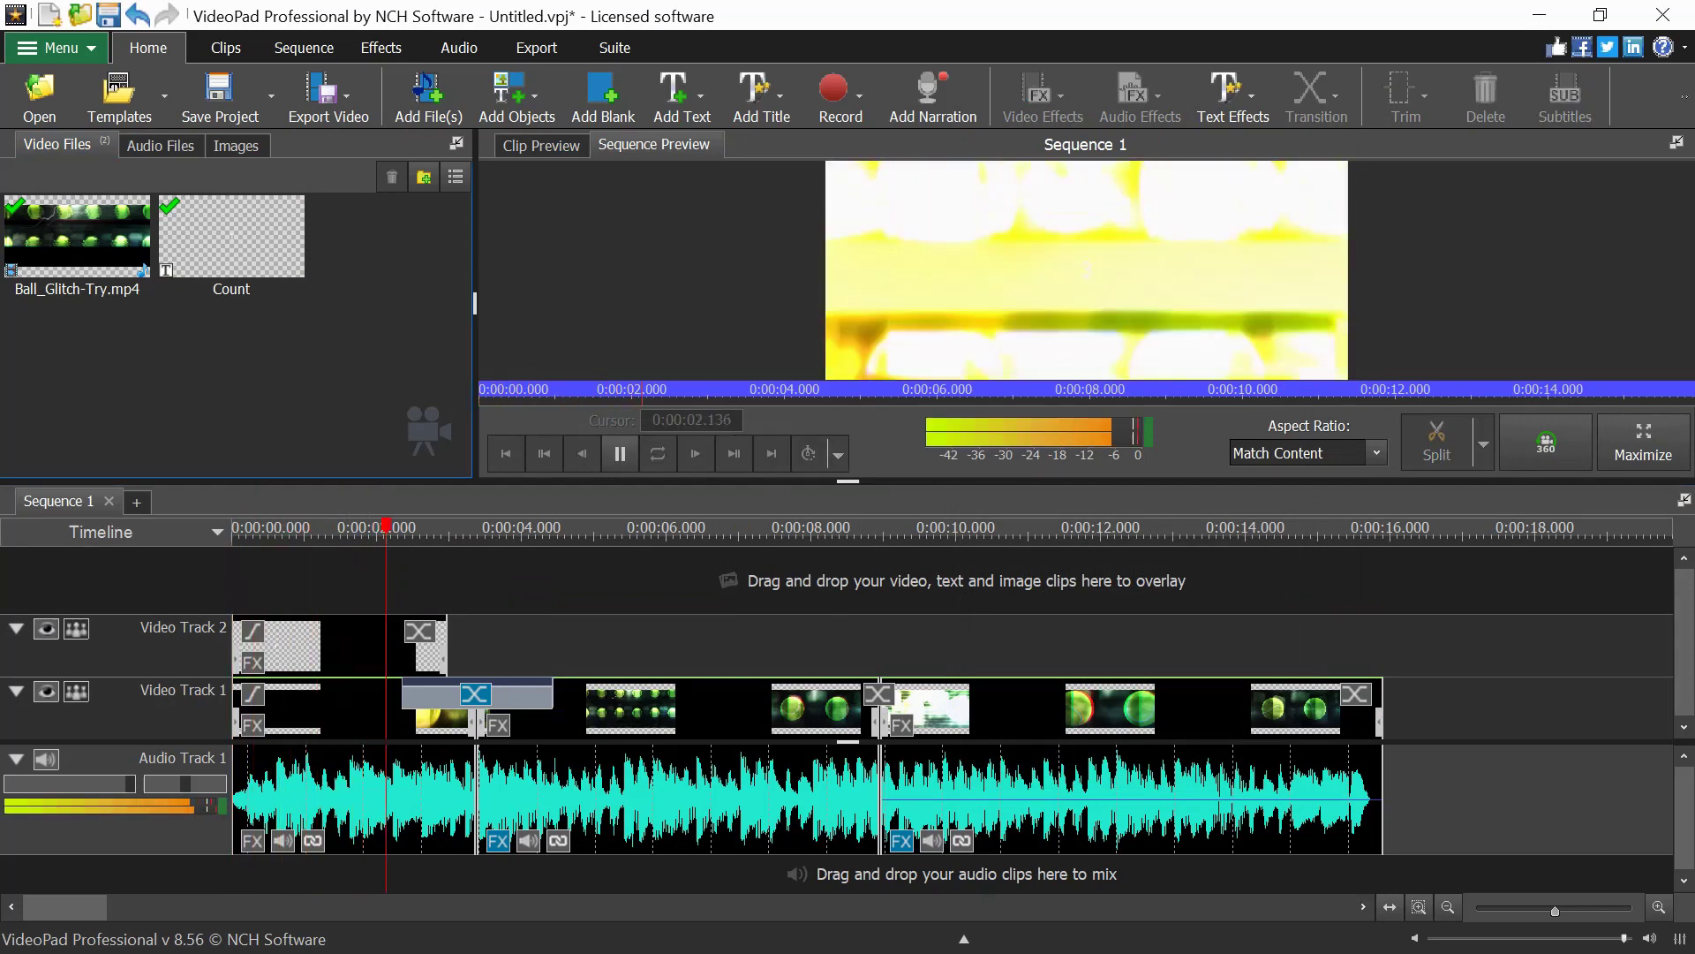
key(space)
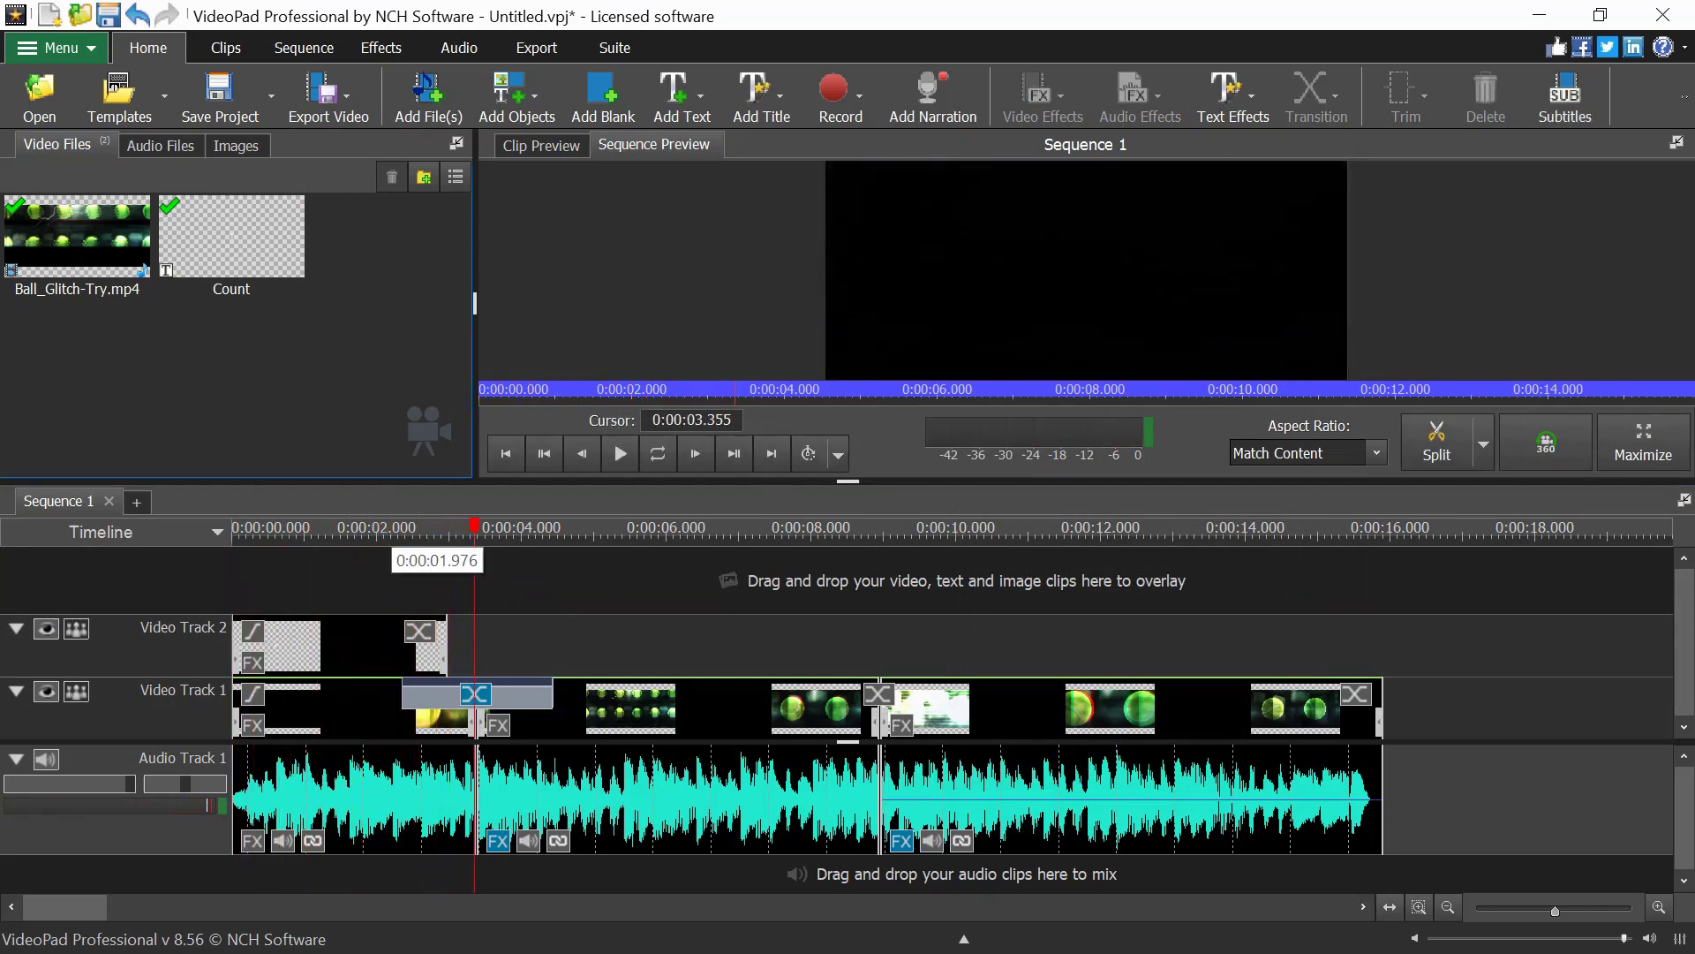
Shorten the Count title clip on Video Track 2 to about 1 second.
click(336, 640)
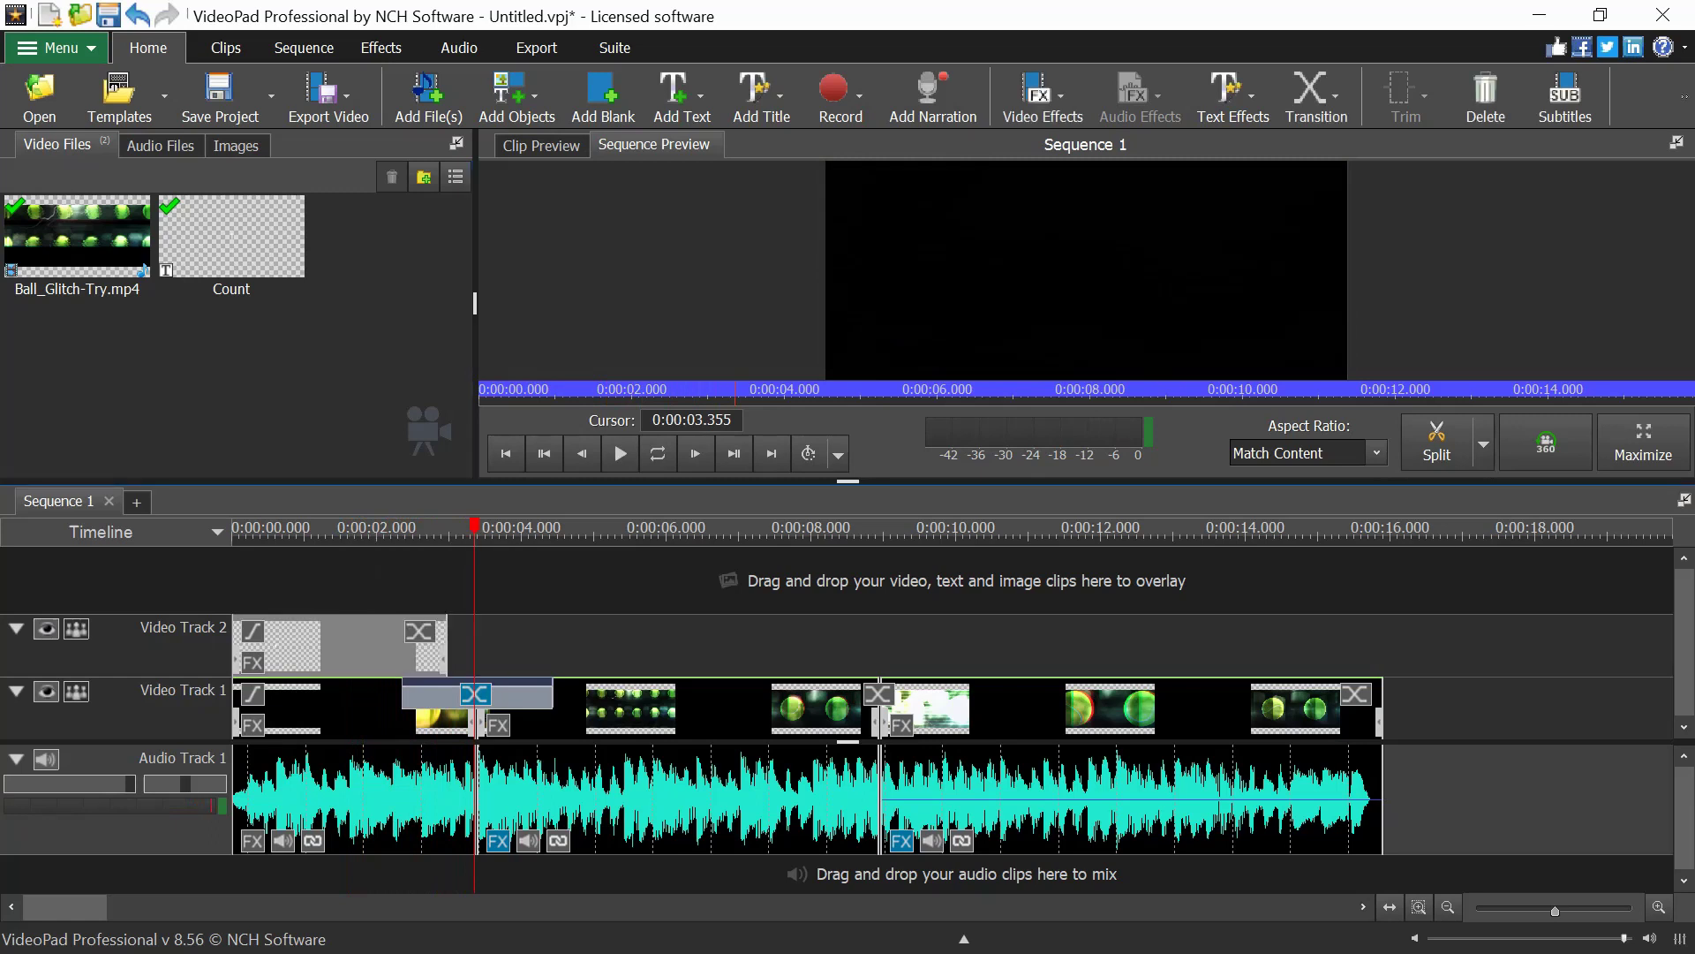
drag(446, 644, 321, 645)
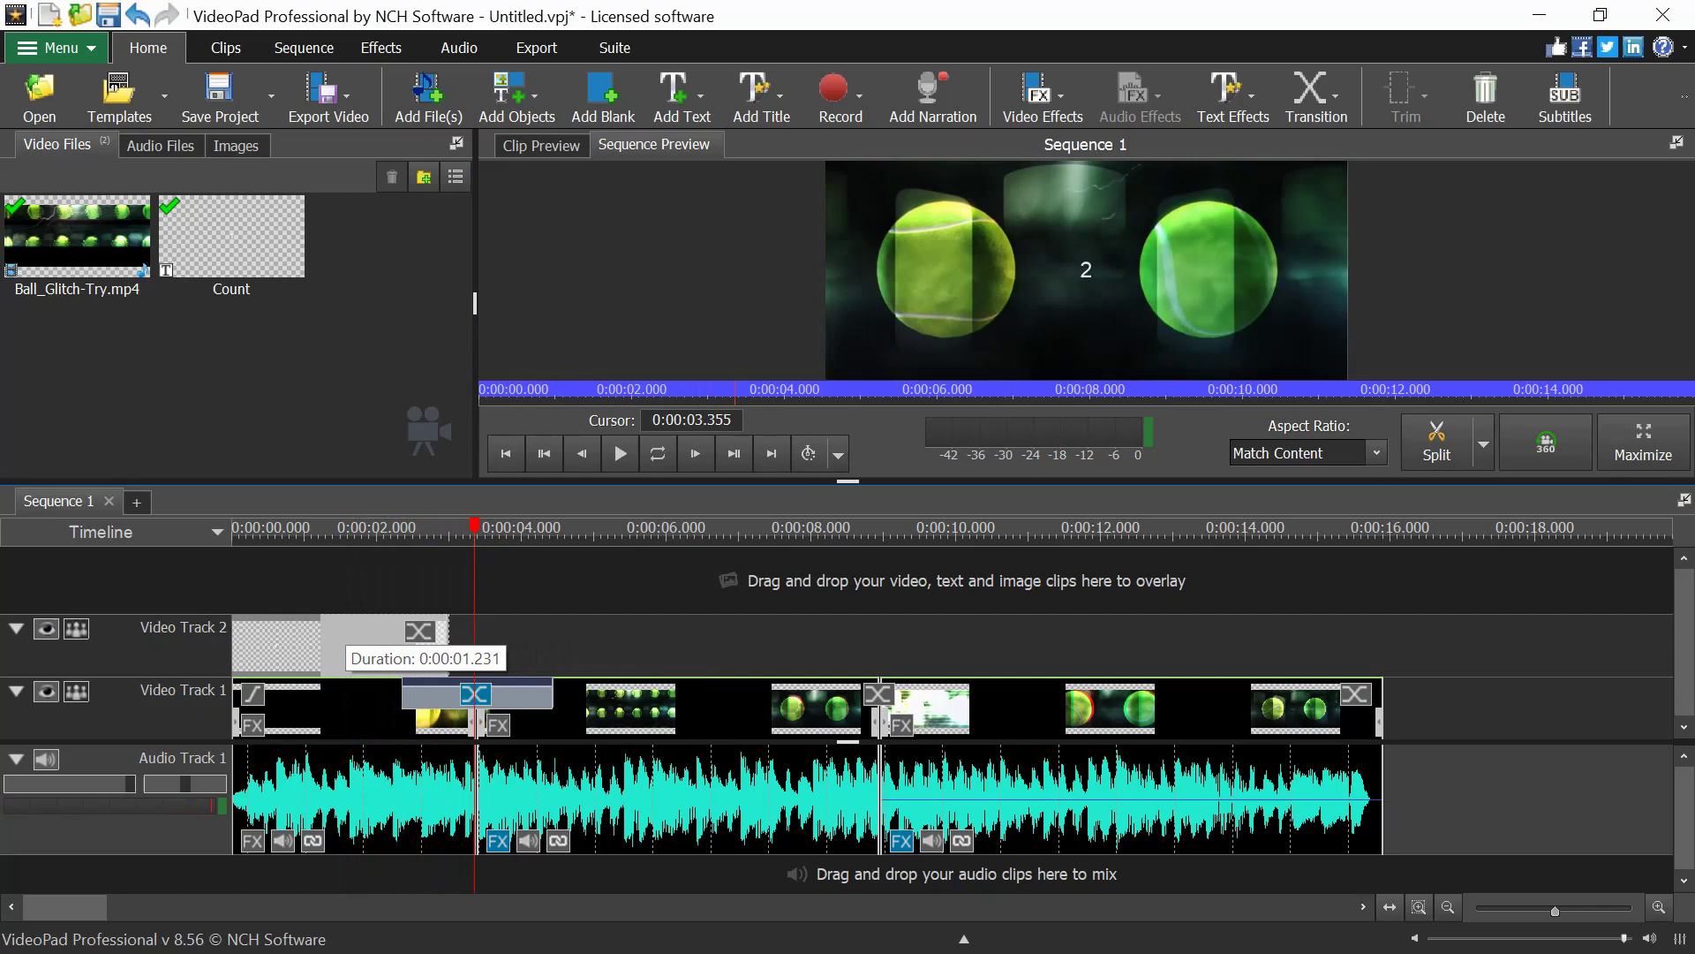
drag(320, 645, 300, 645)
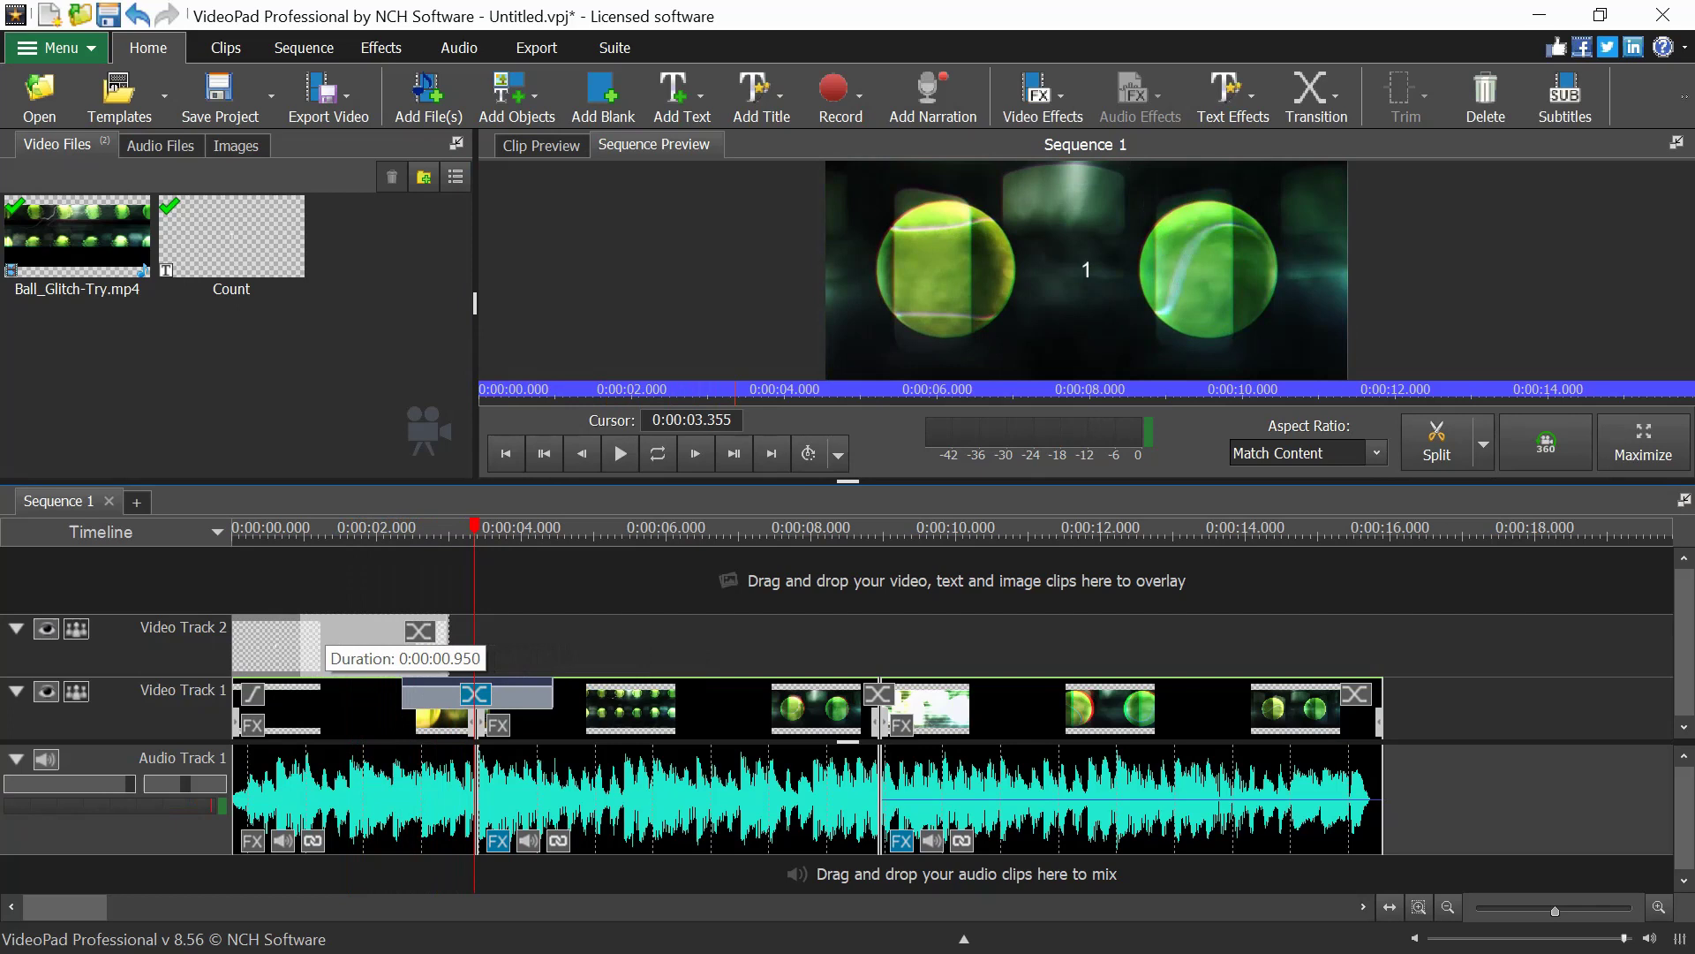
drag(300, 645, 304, 645)
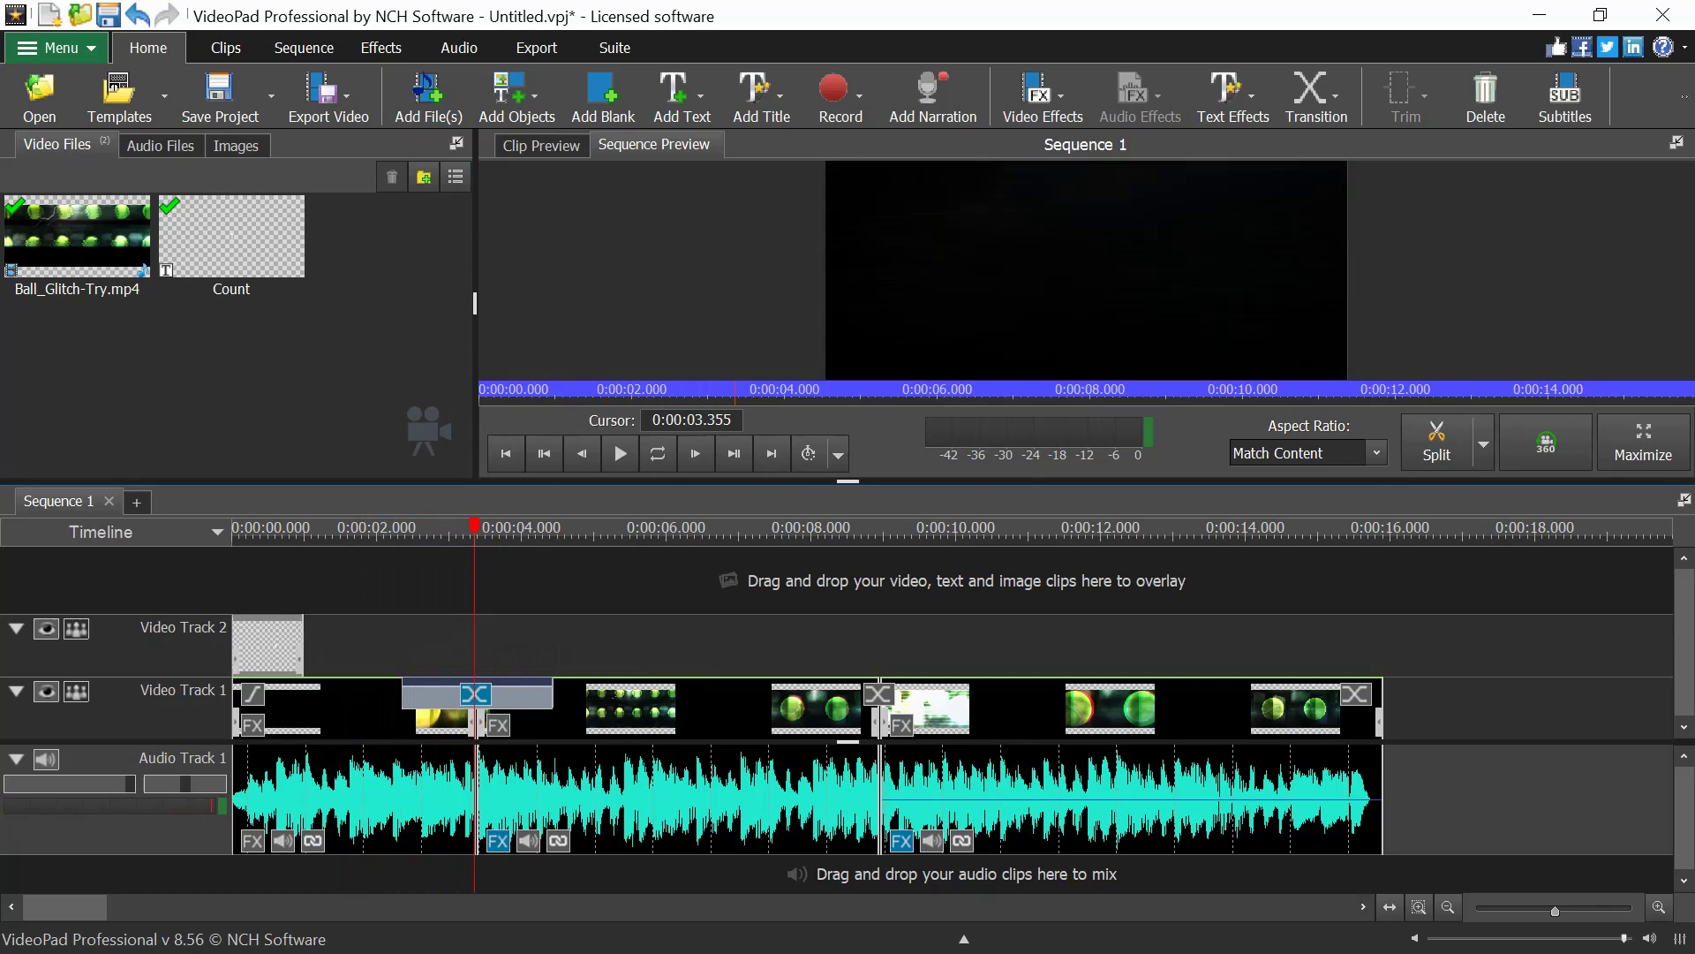
Play the sequence from its start with the shortened count title, and delete the Count clip from the timeline.
drag(272, 534, 232, 534)
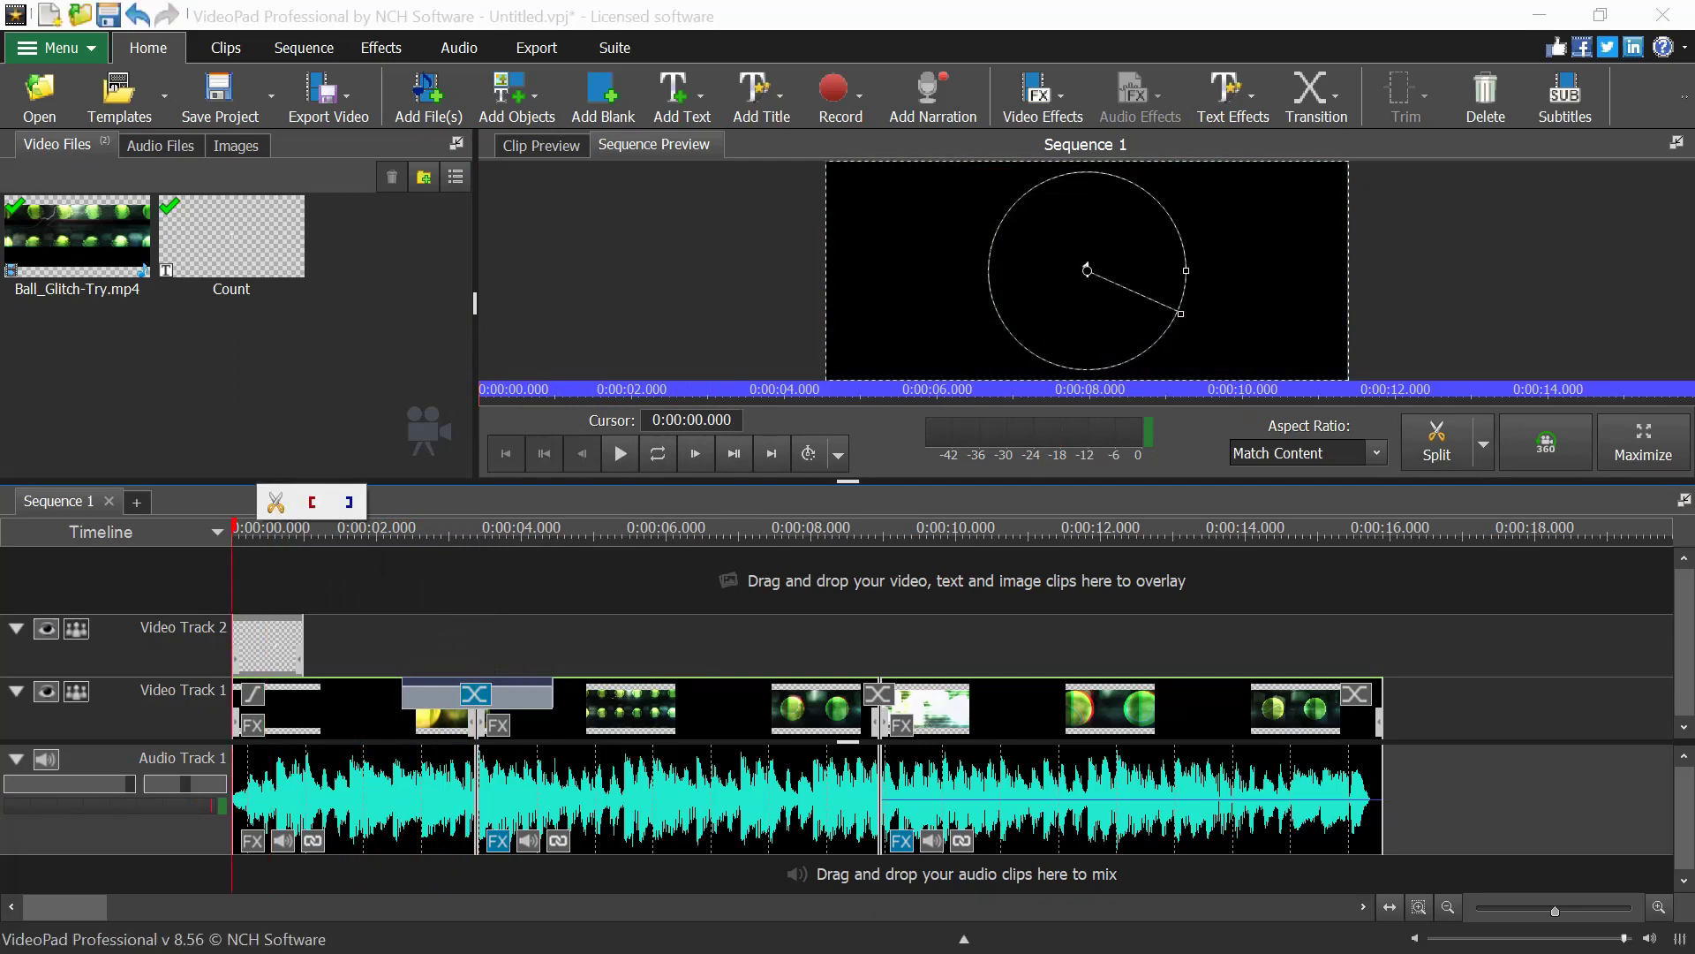
click(237, 371)
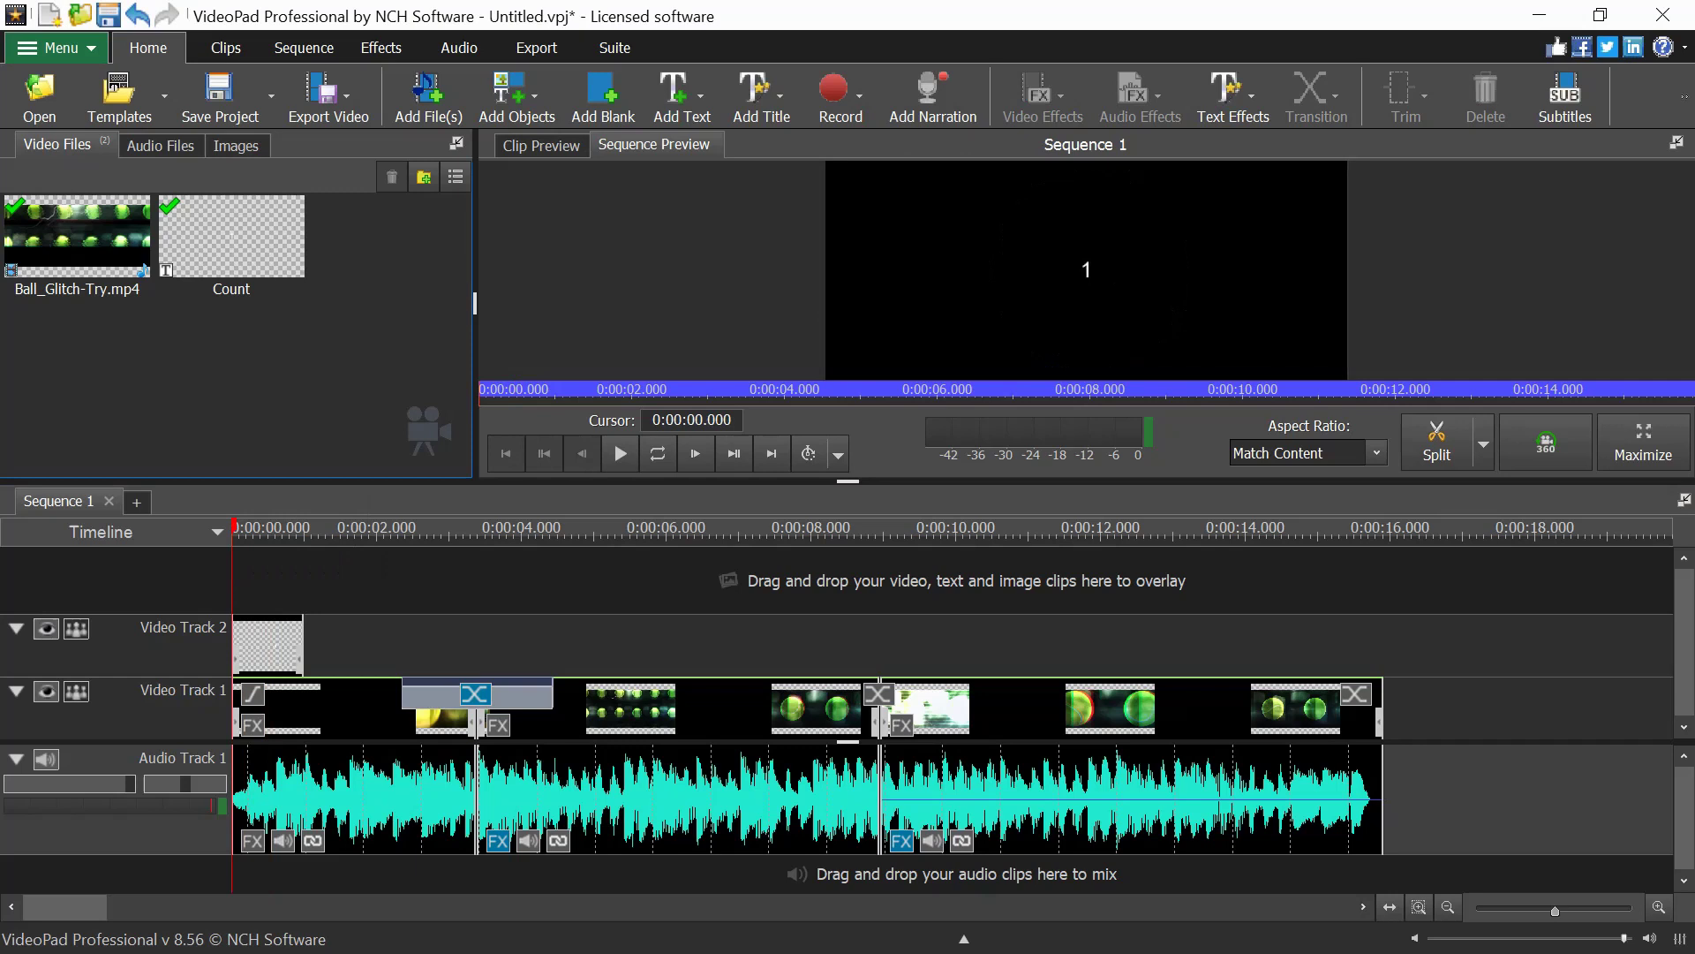
key(space)
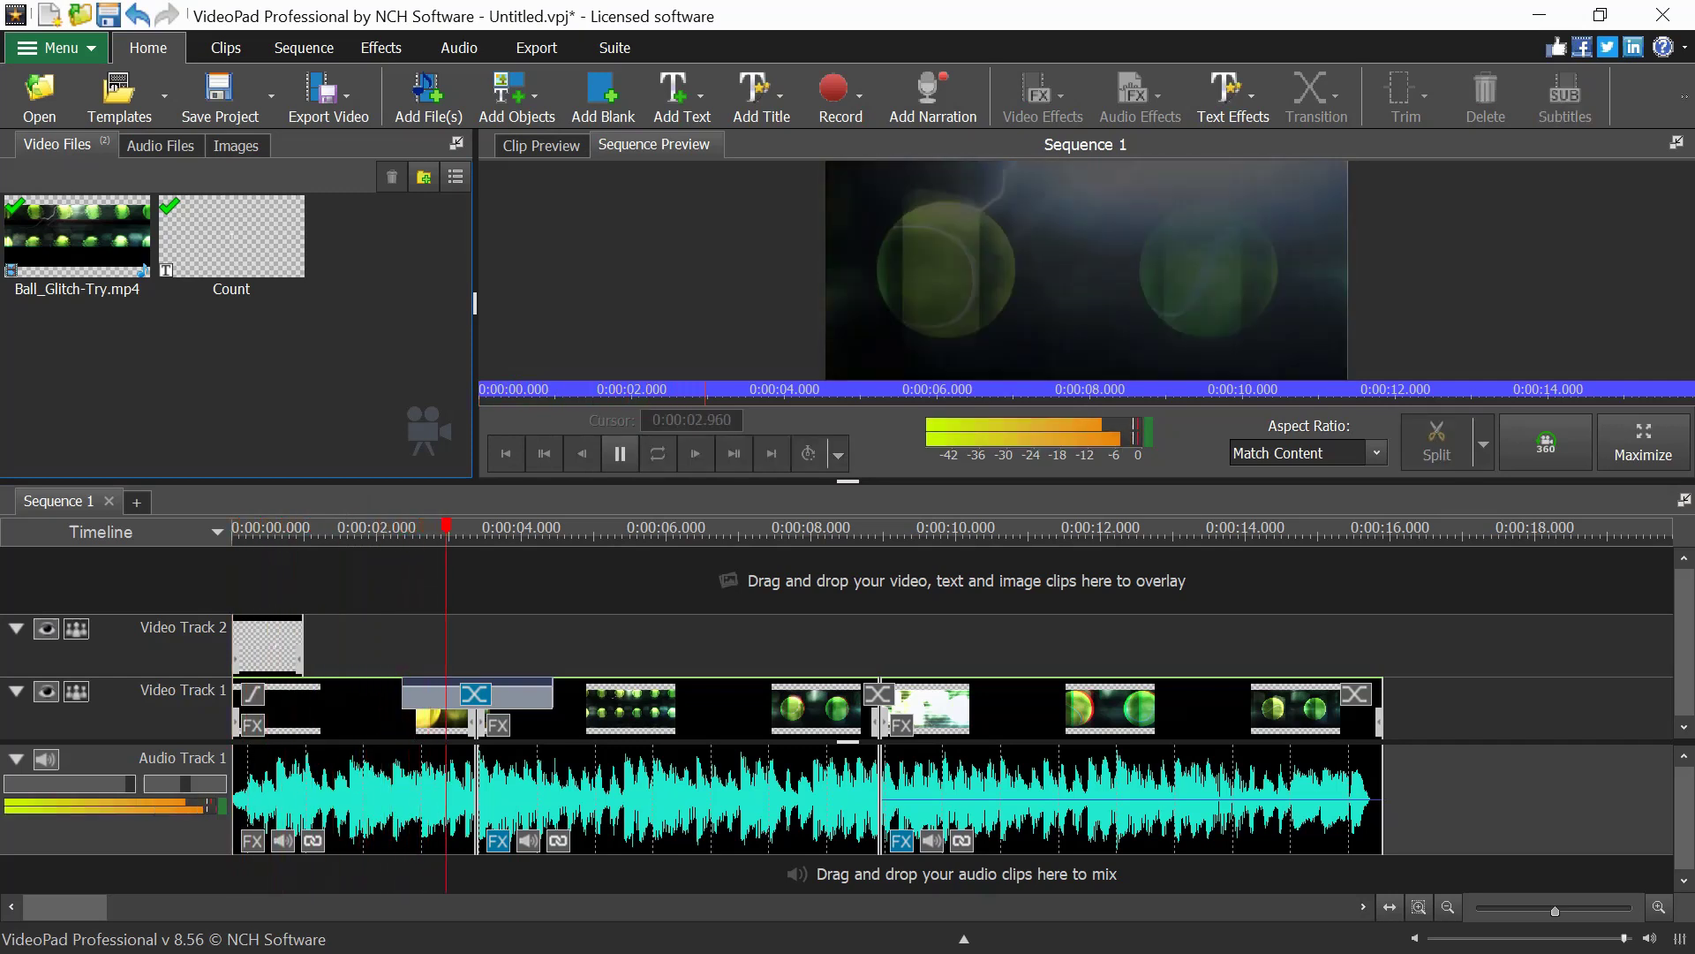
key(space)
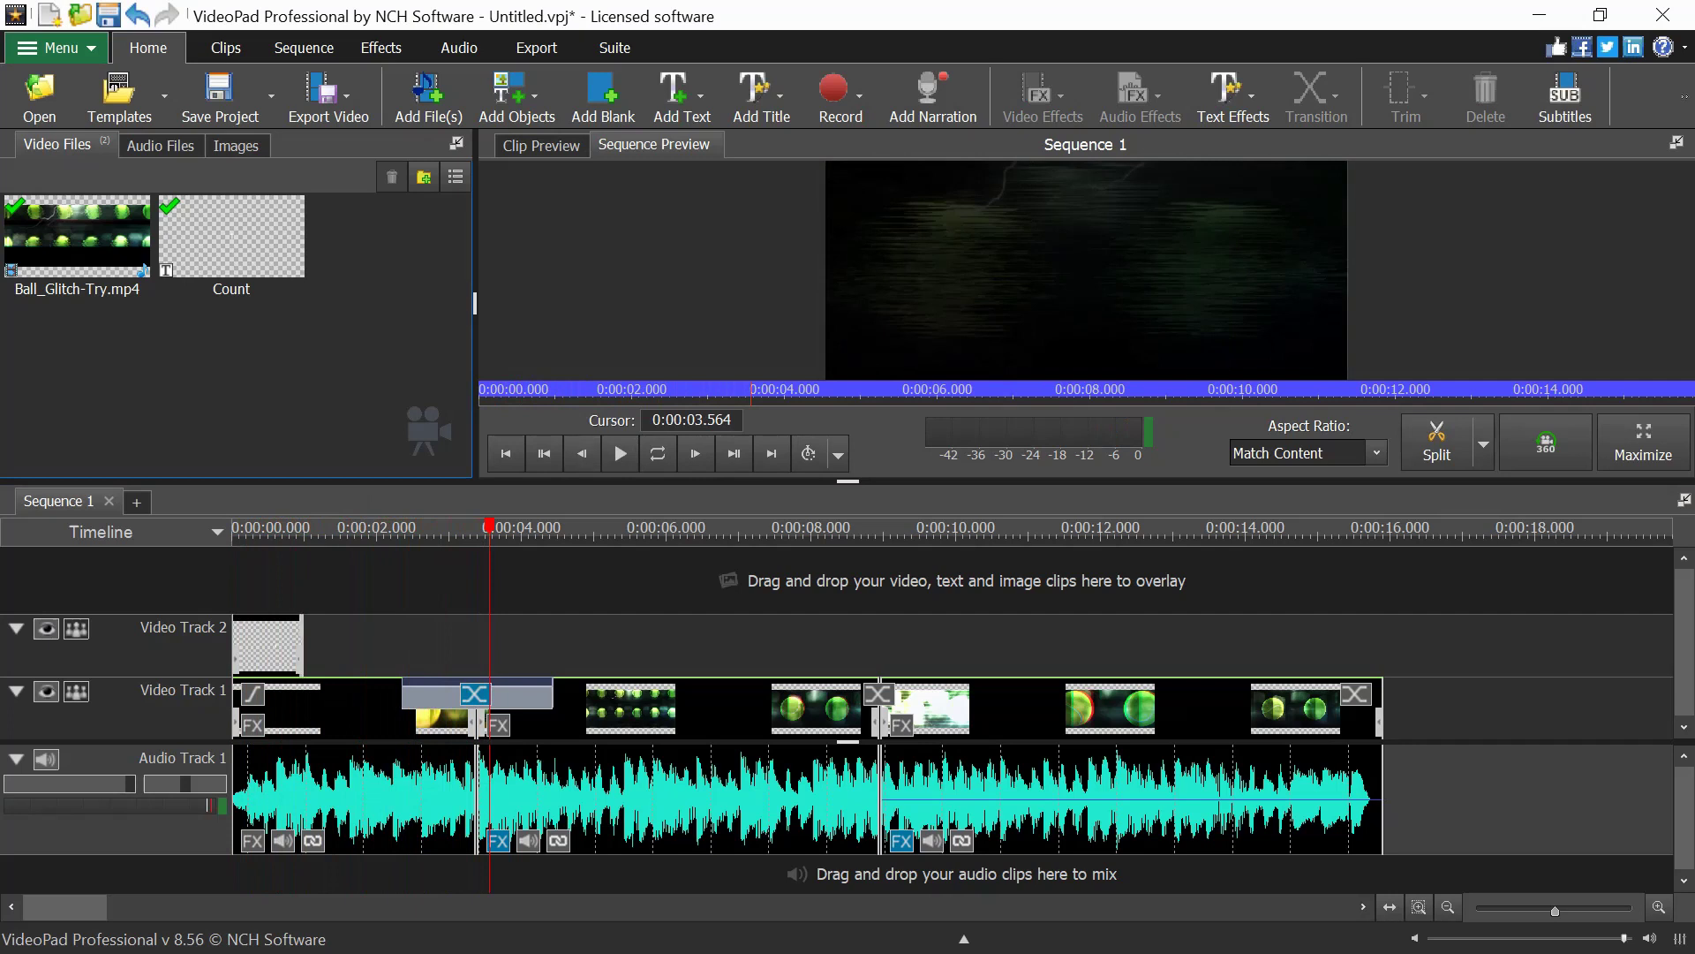
key(Delete)
Add a Typewriter title and move its clip to the start of Video Track 2.
click(755, 93)
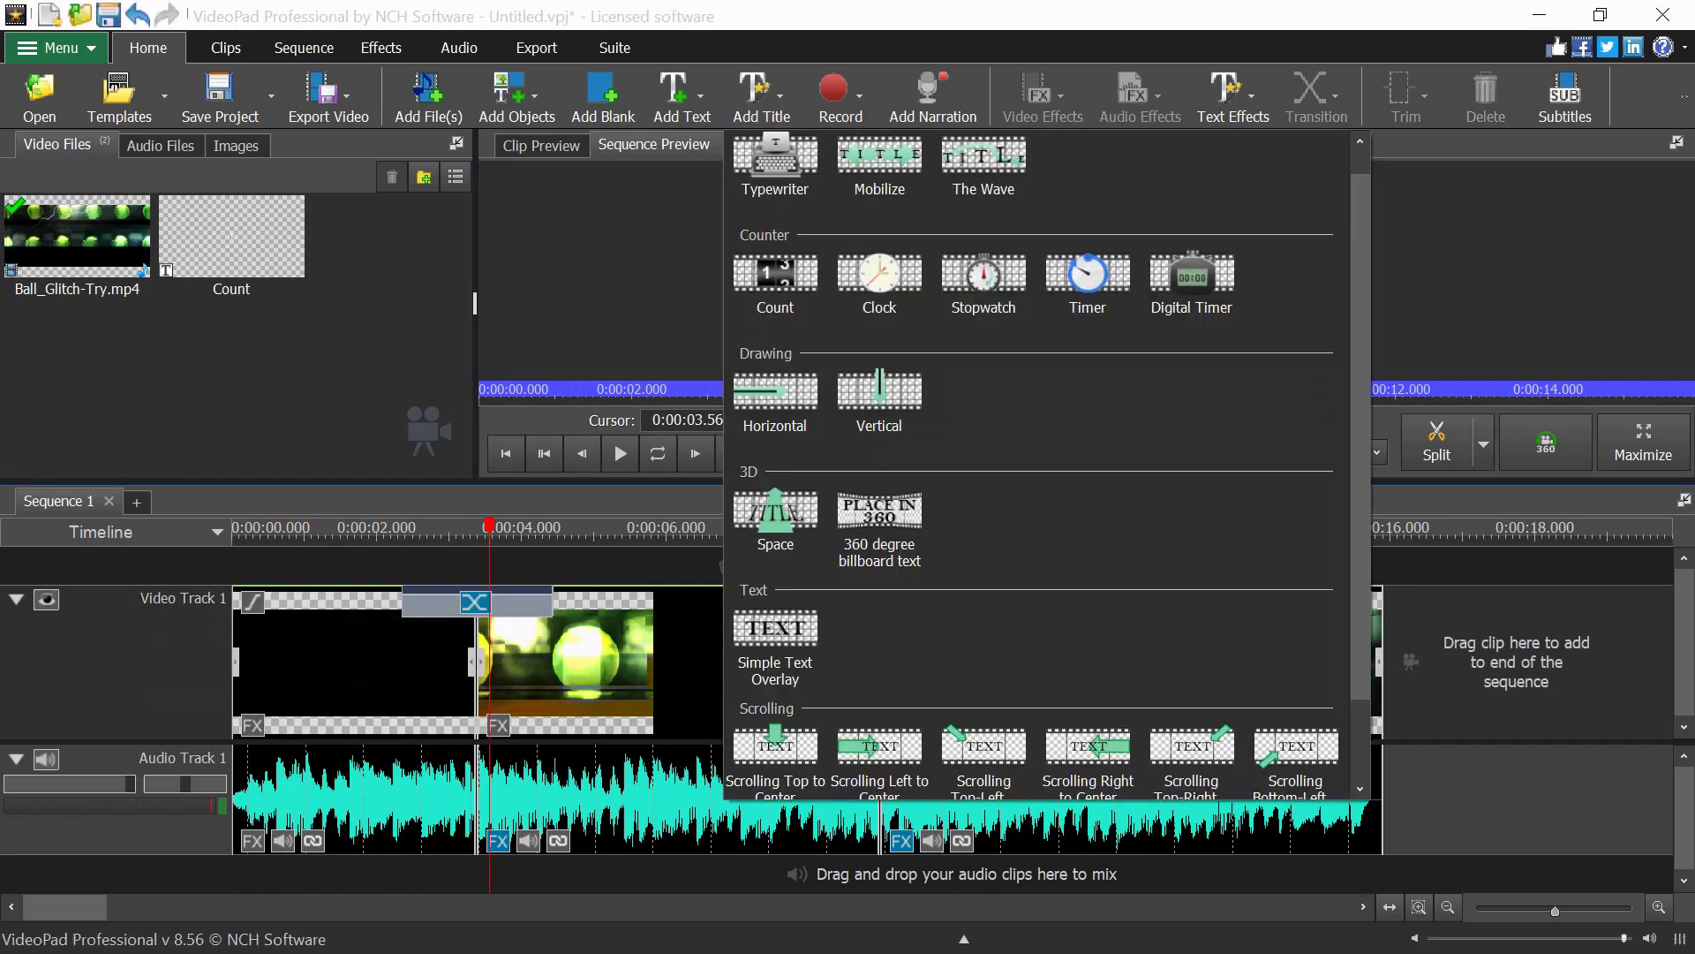
click(773, 168)
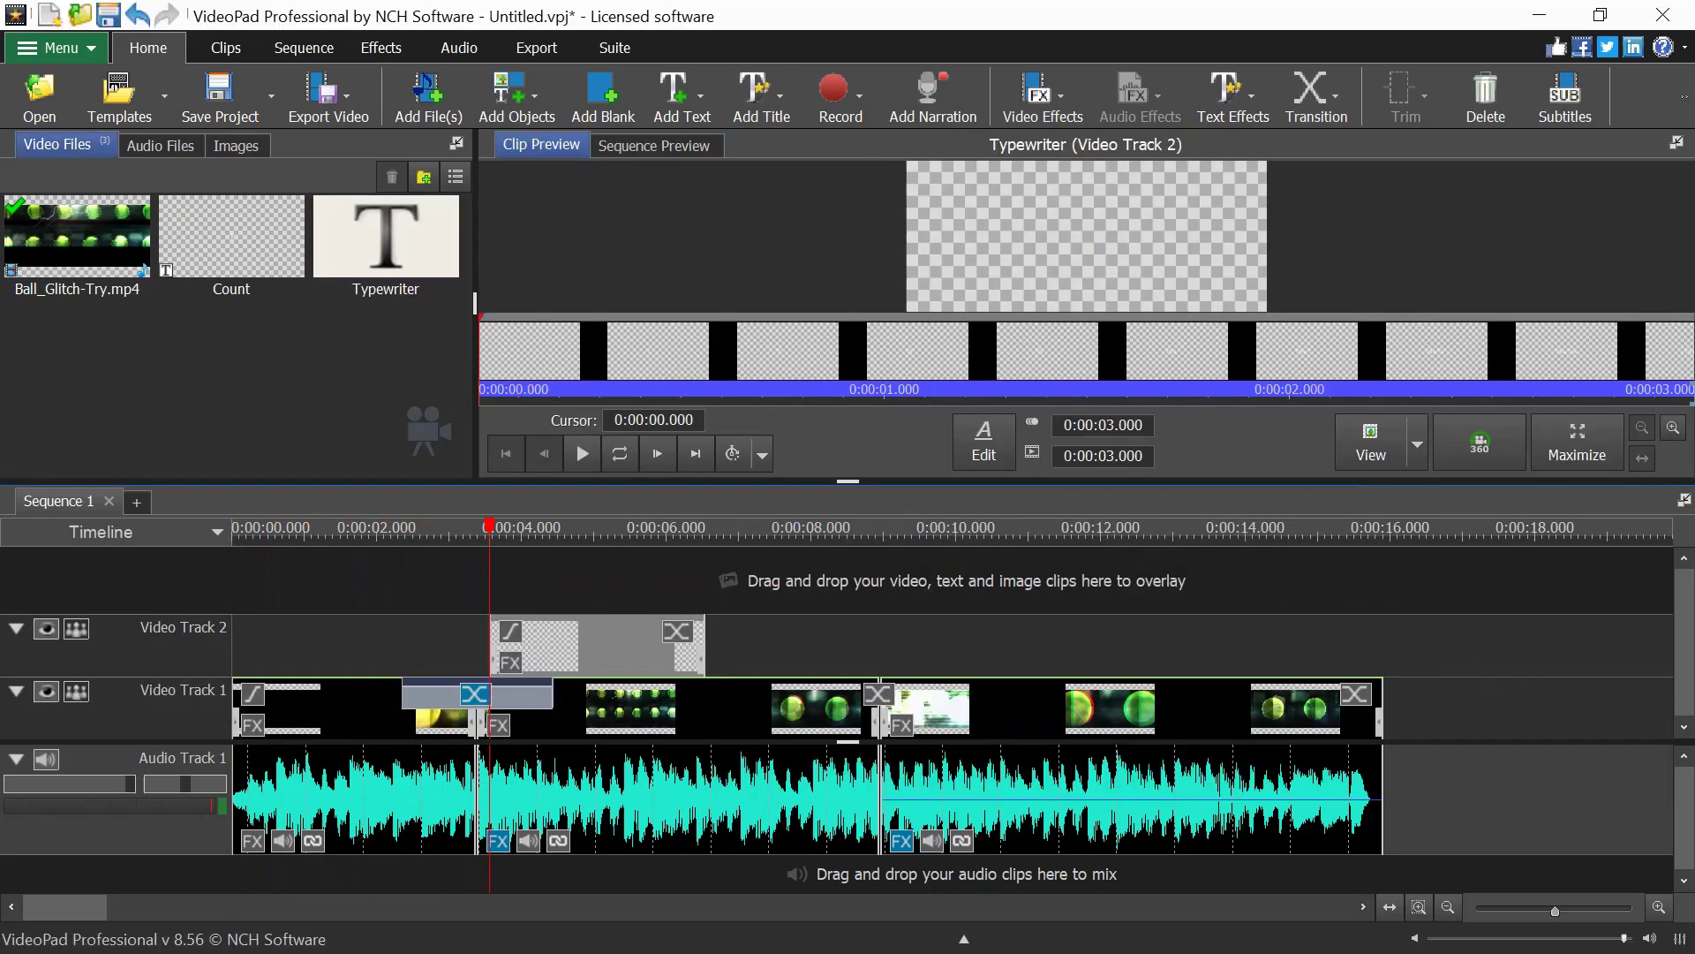
drag(621, 646, 365, 653)
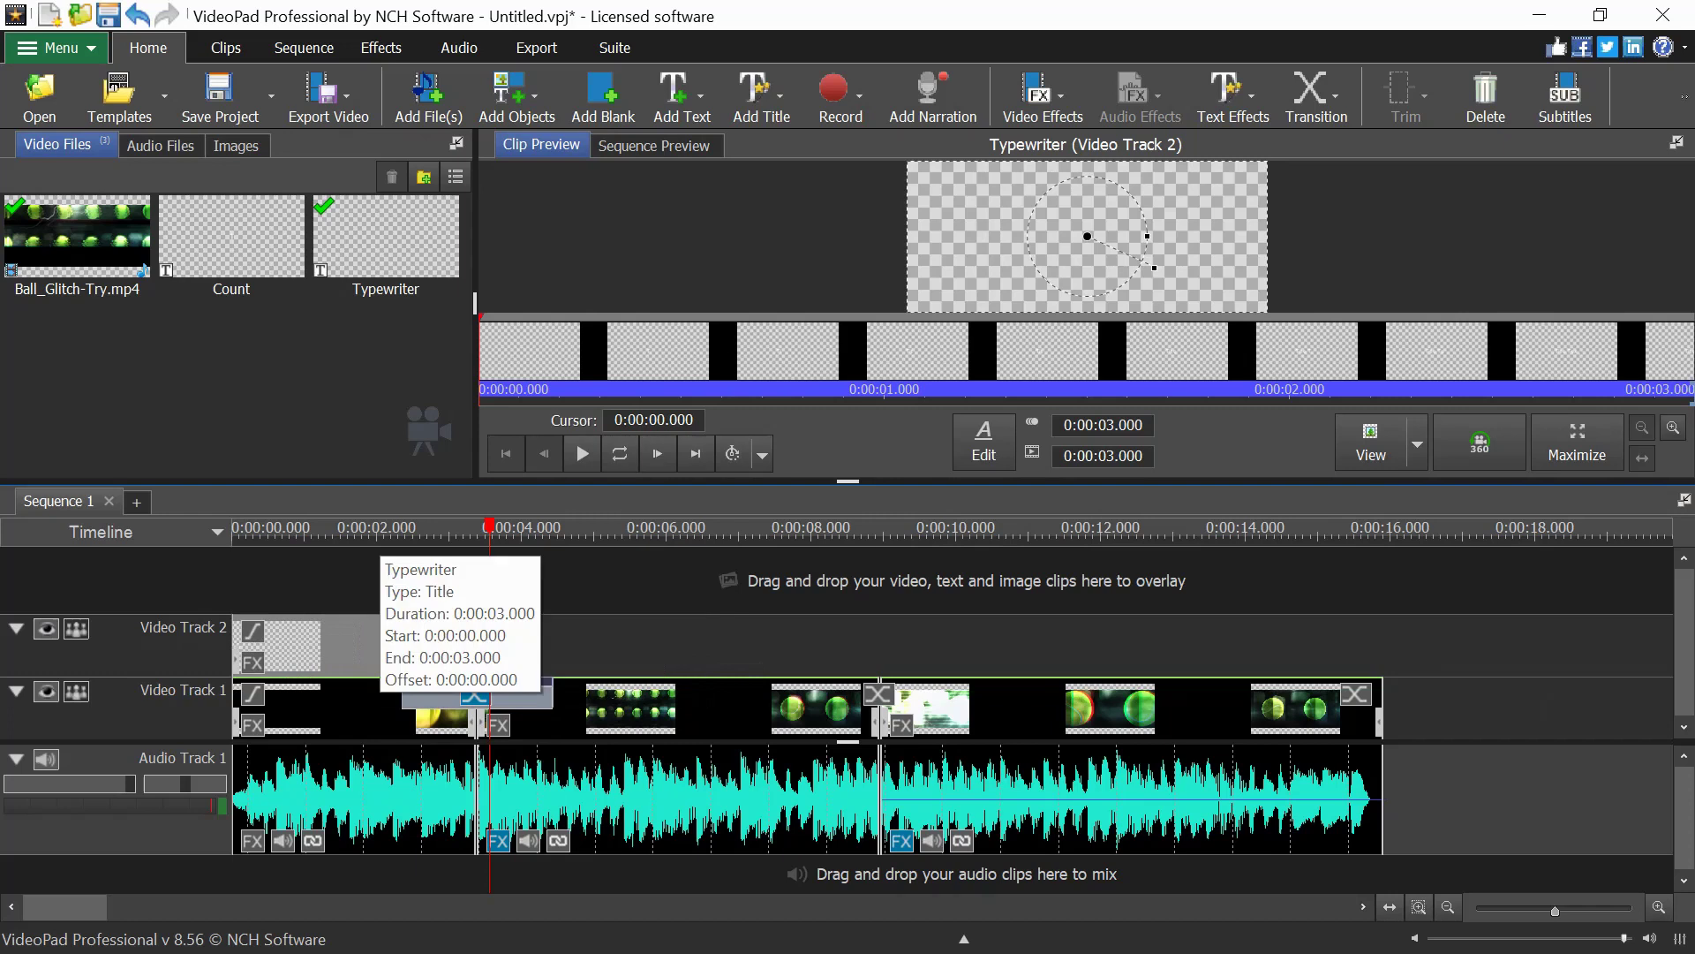
Replace the Typewriter title's text with "Try One".
double_click(360, 646)
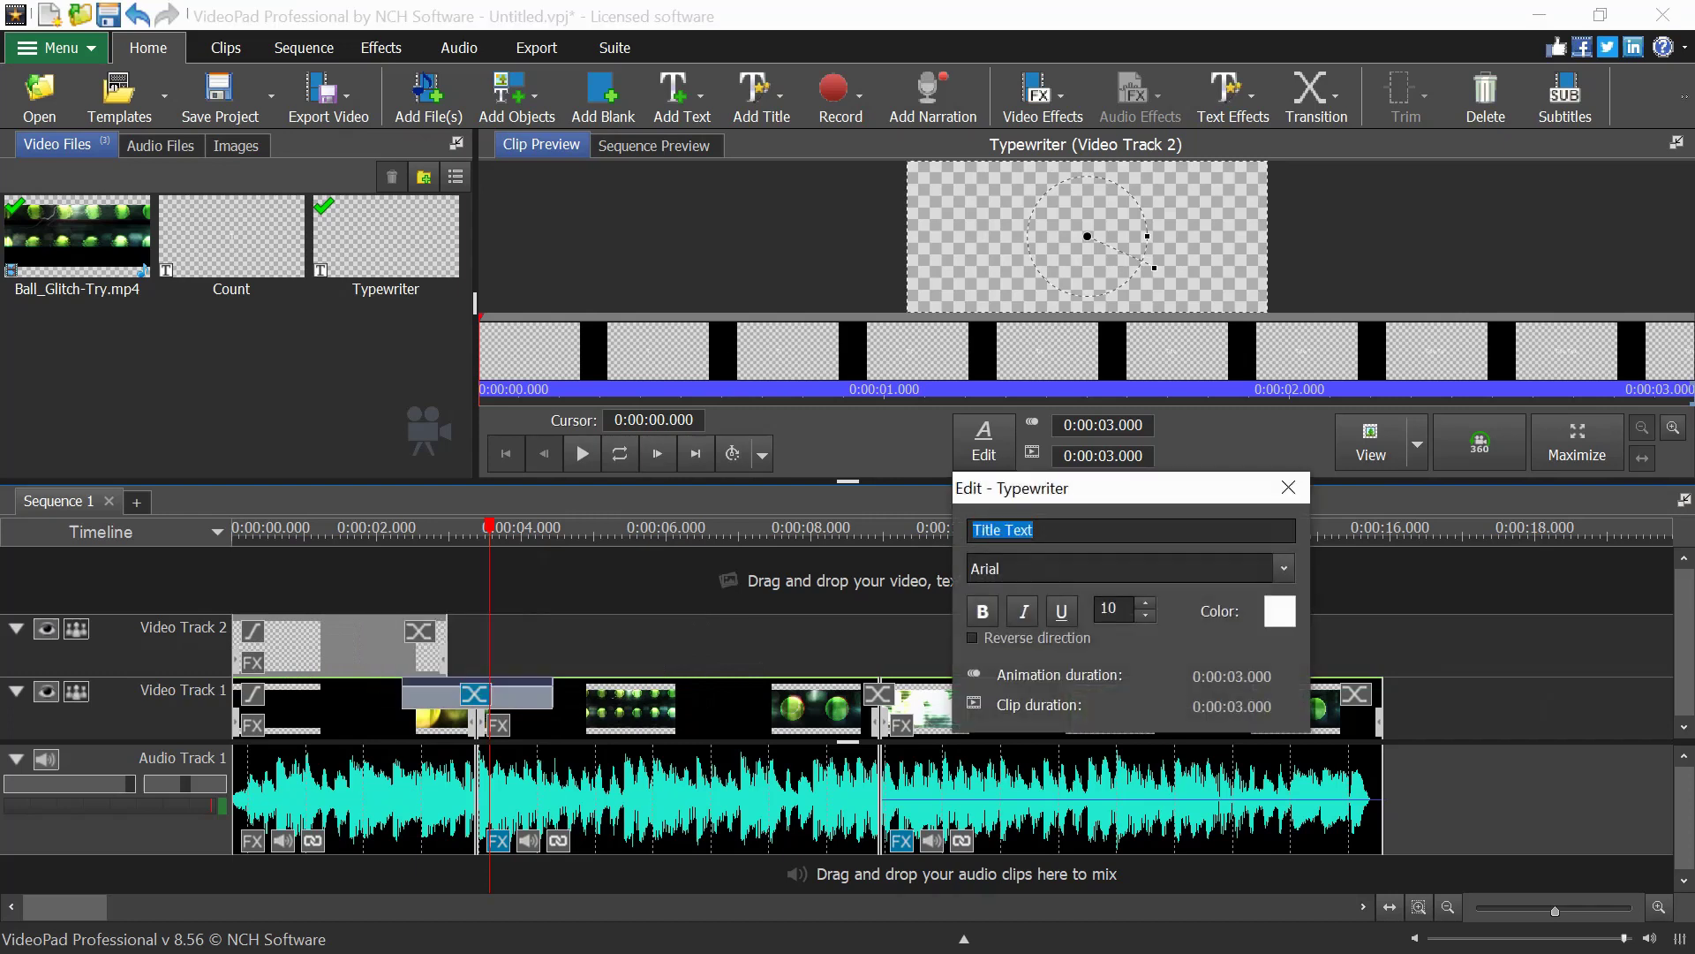
key(BackSpace)
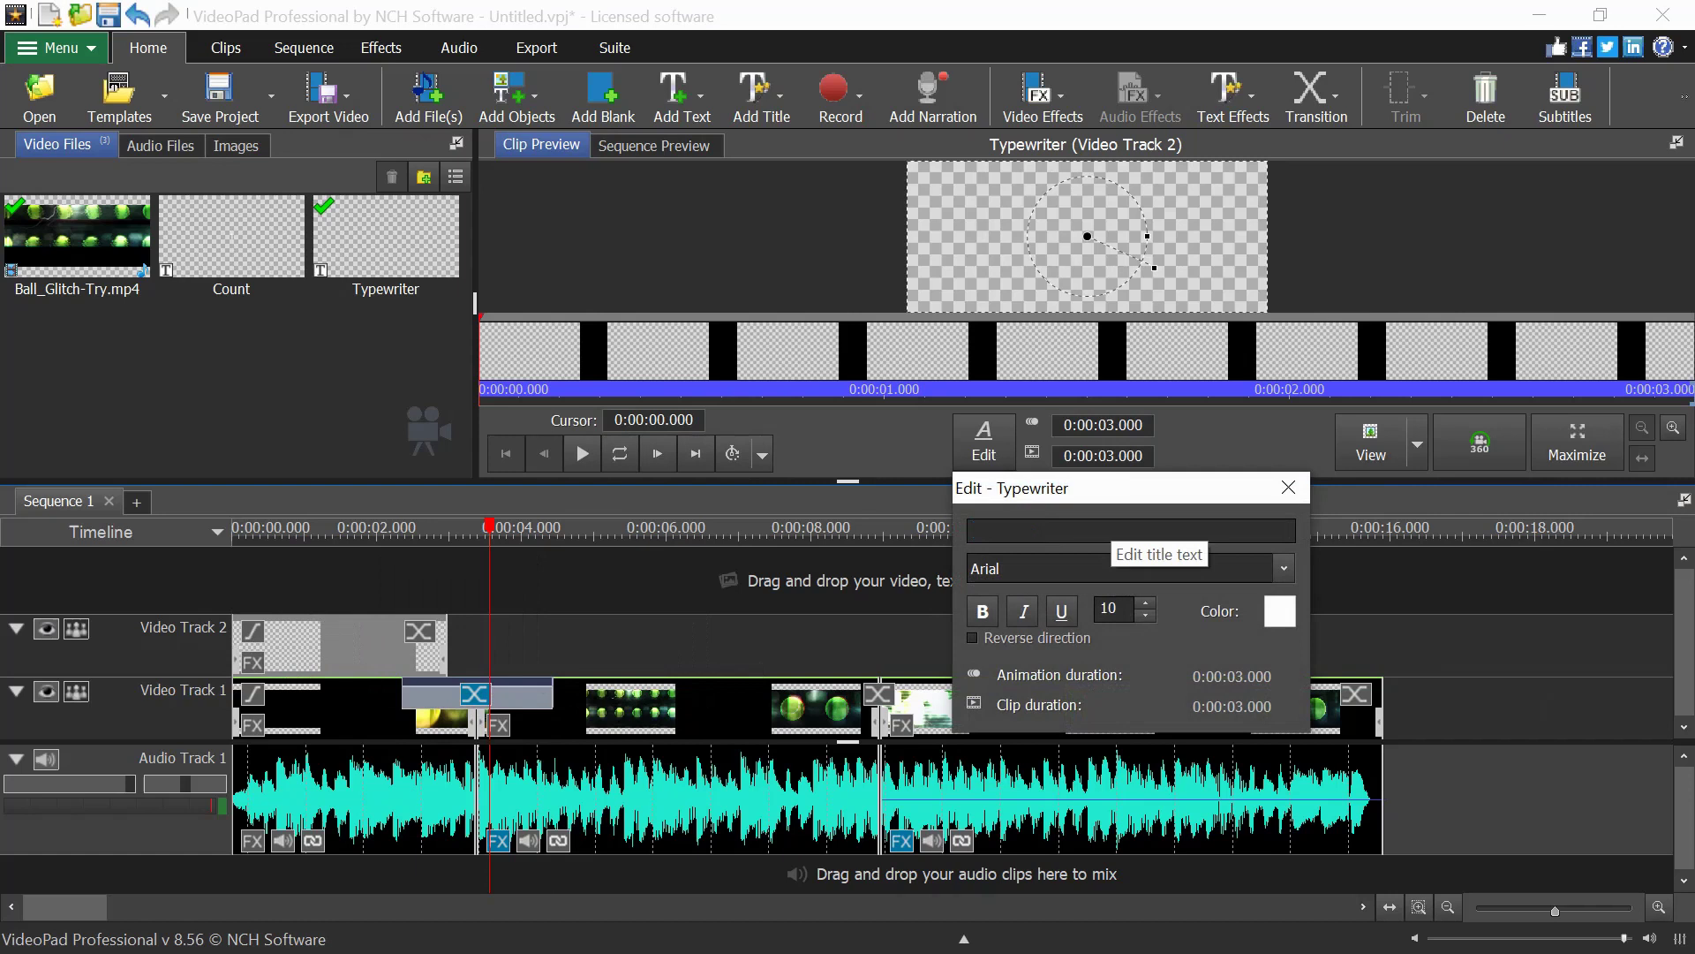
text(Try One)
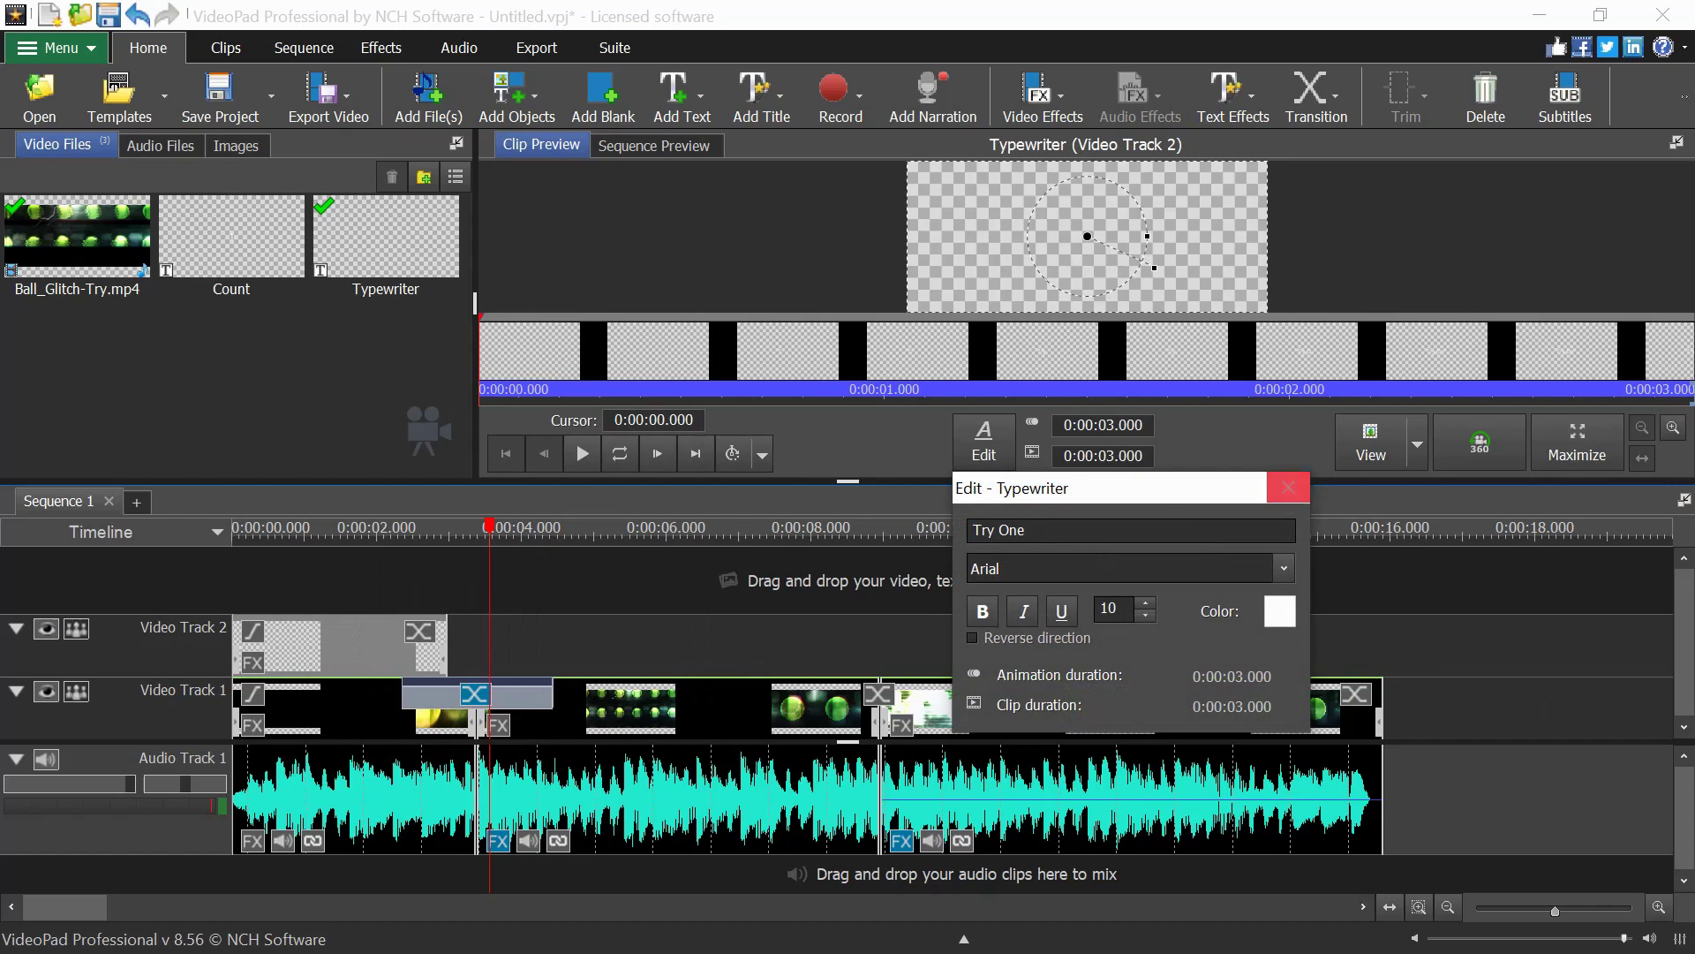
Confirm white (ffffff) as the Typewriter title's text color and set its font size to 20.
click(1279, 611)
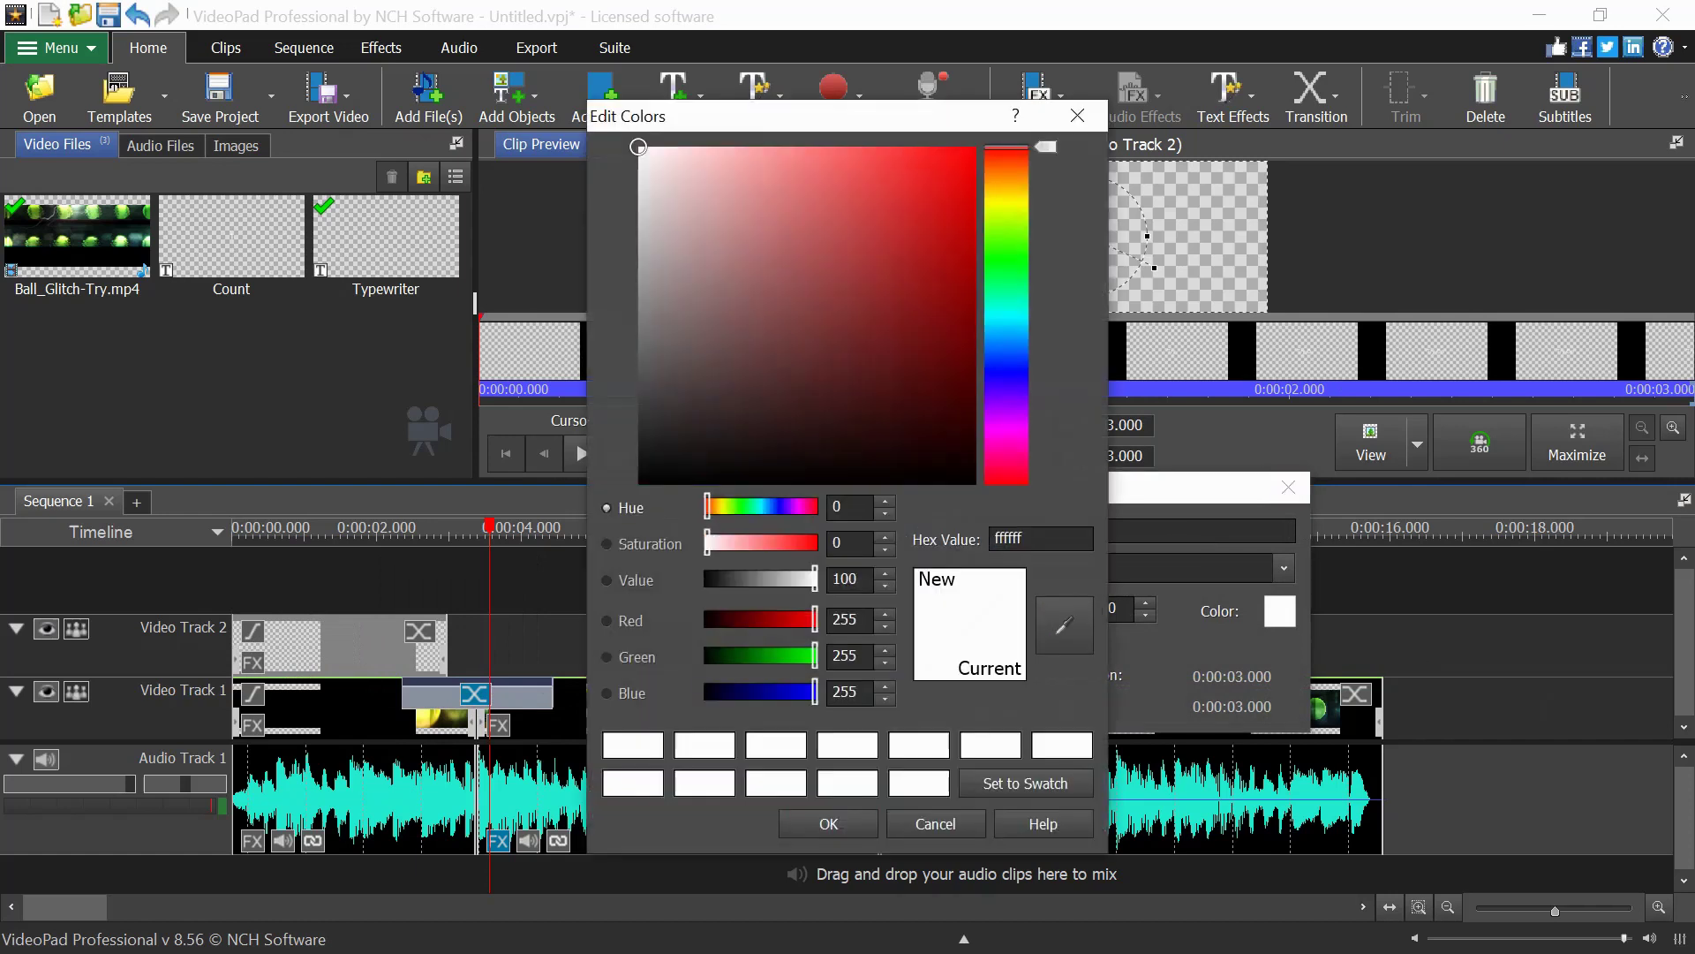
mouse_move(638, 147)
mouse_down()
mouse_move(662, 177)
mouse_move(639, 147)
mouse_up()
click(829, 823)
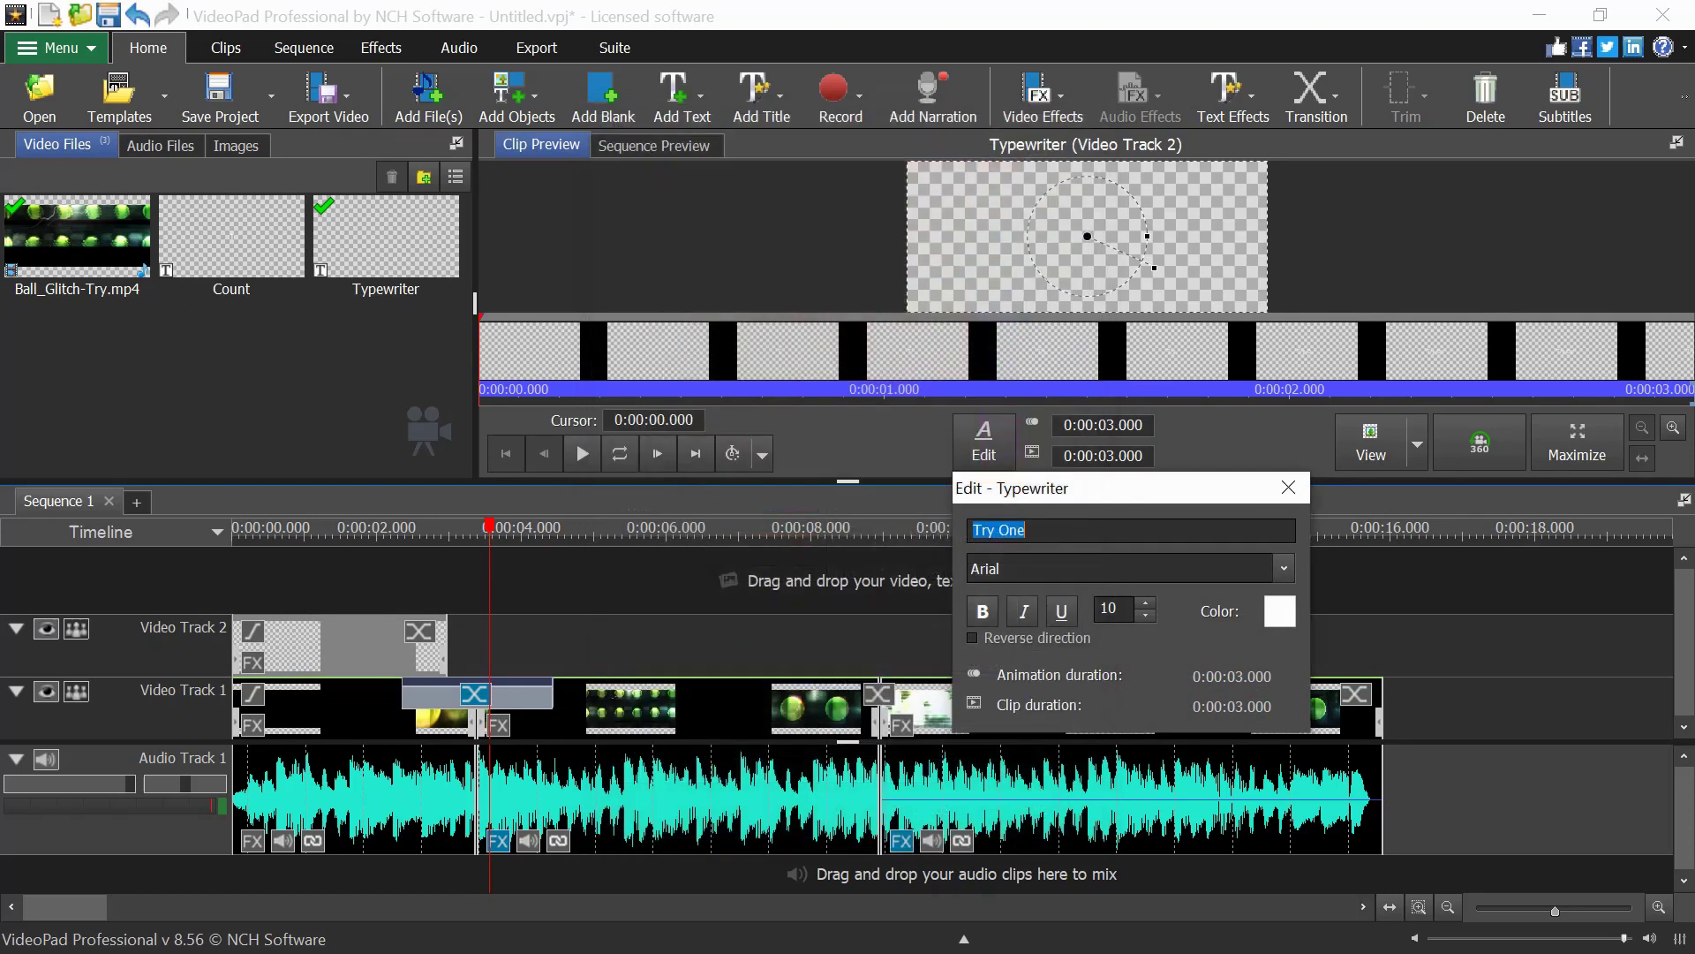
click(1145, 602)
click(1145, 602)
click(1145, 602)
click(1145, 602)
click(1145, 603)
click(1145, 603)
click(1145, 602)
click(1145, 602)
click(1146, 602)
click(1288, 487)
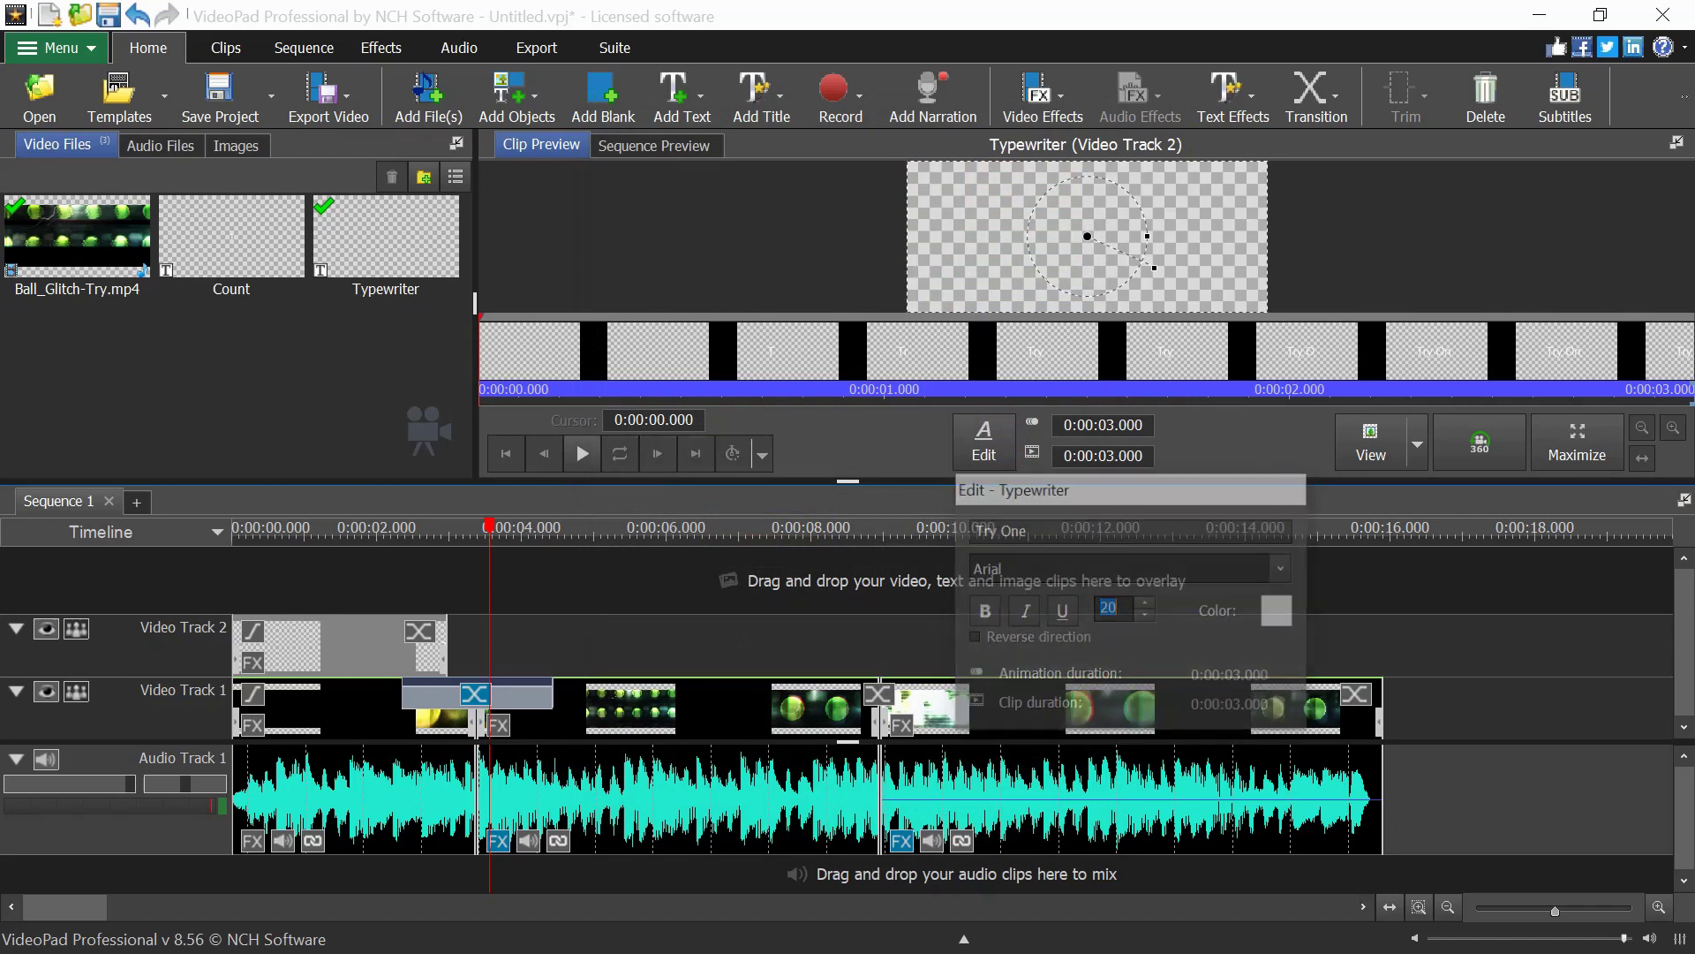
Move the playhead to the start of the sequence and review the Typewriter title's text settings.
drag(364, 530, 227, 530)
double_click(367, 645)
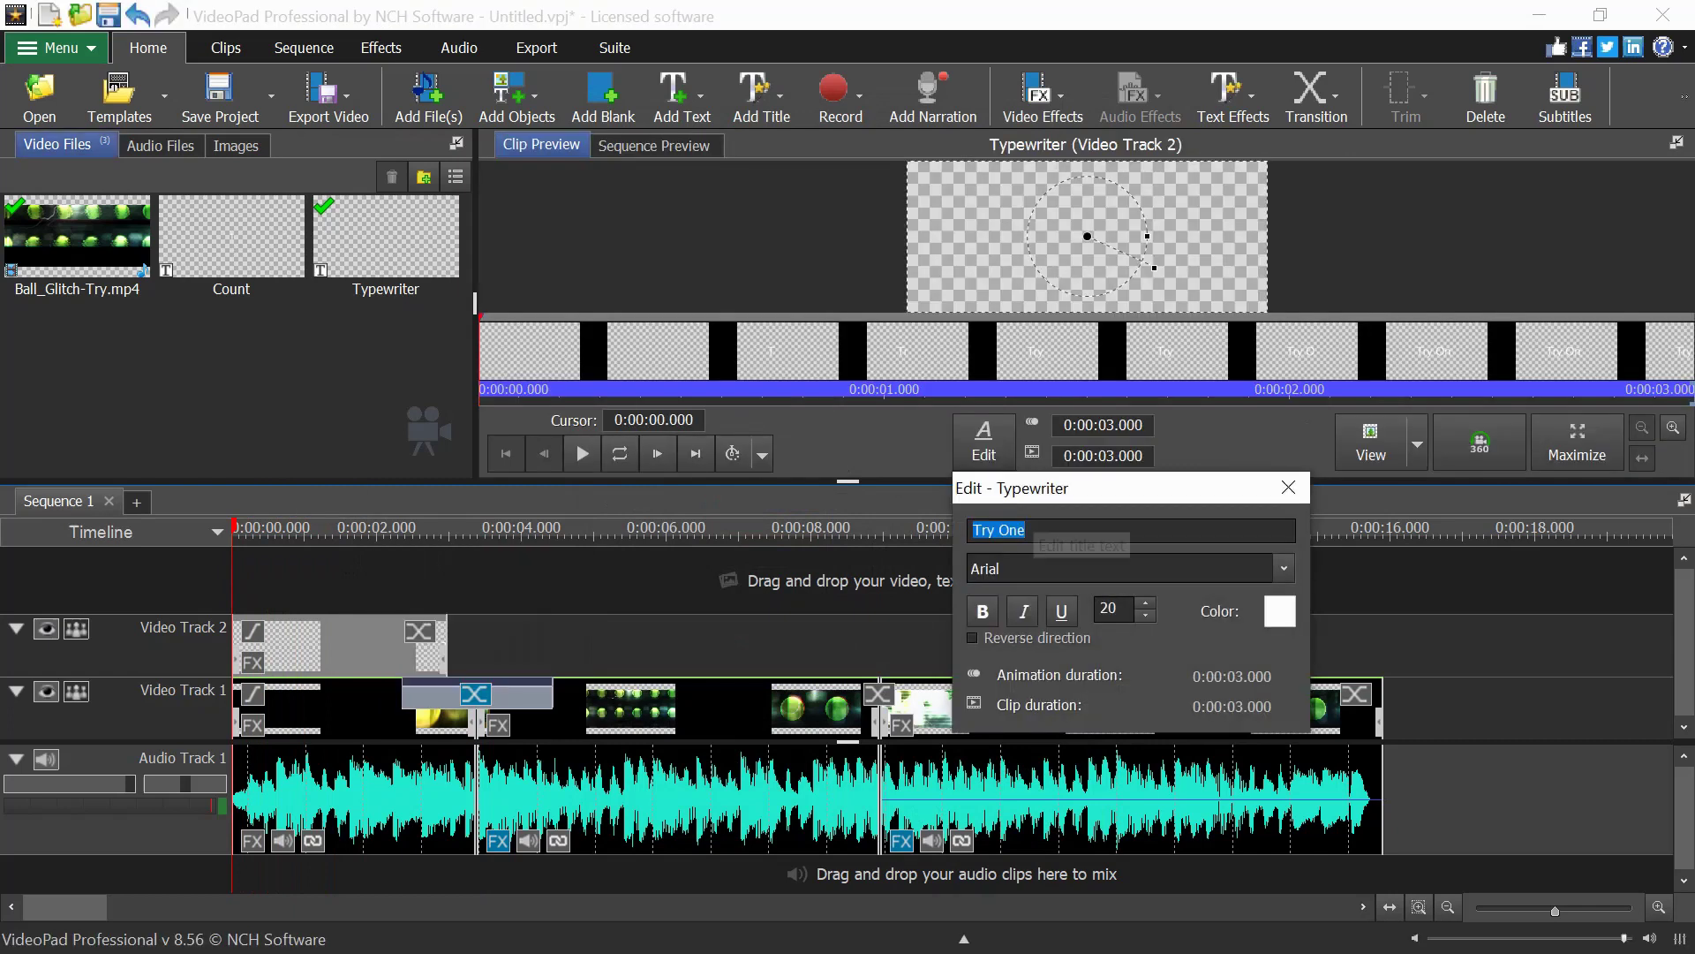
click(1288, 487)
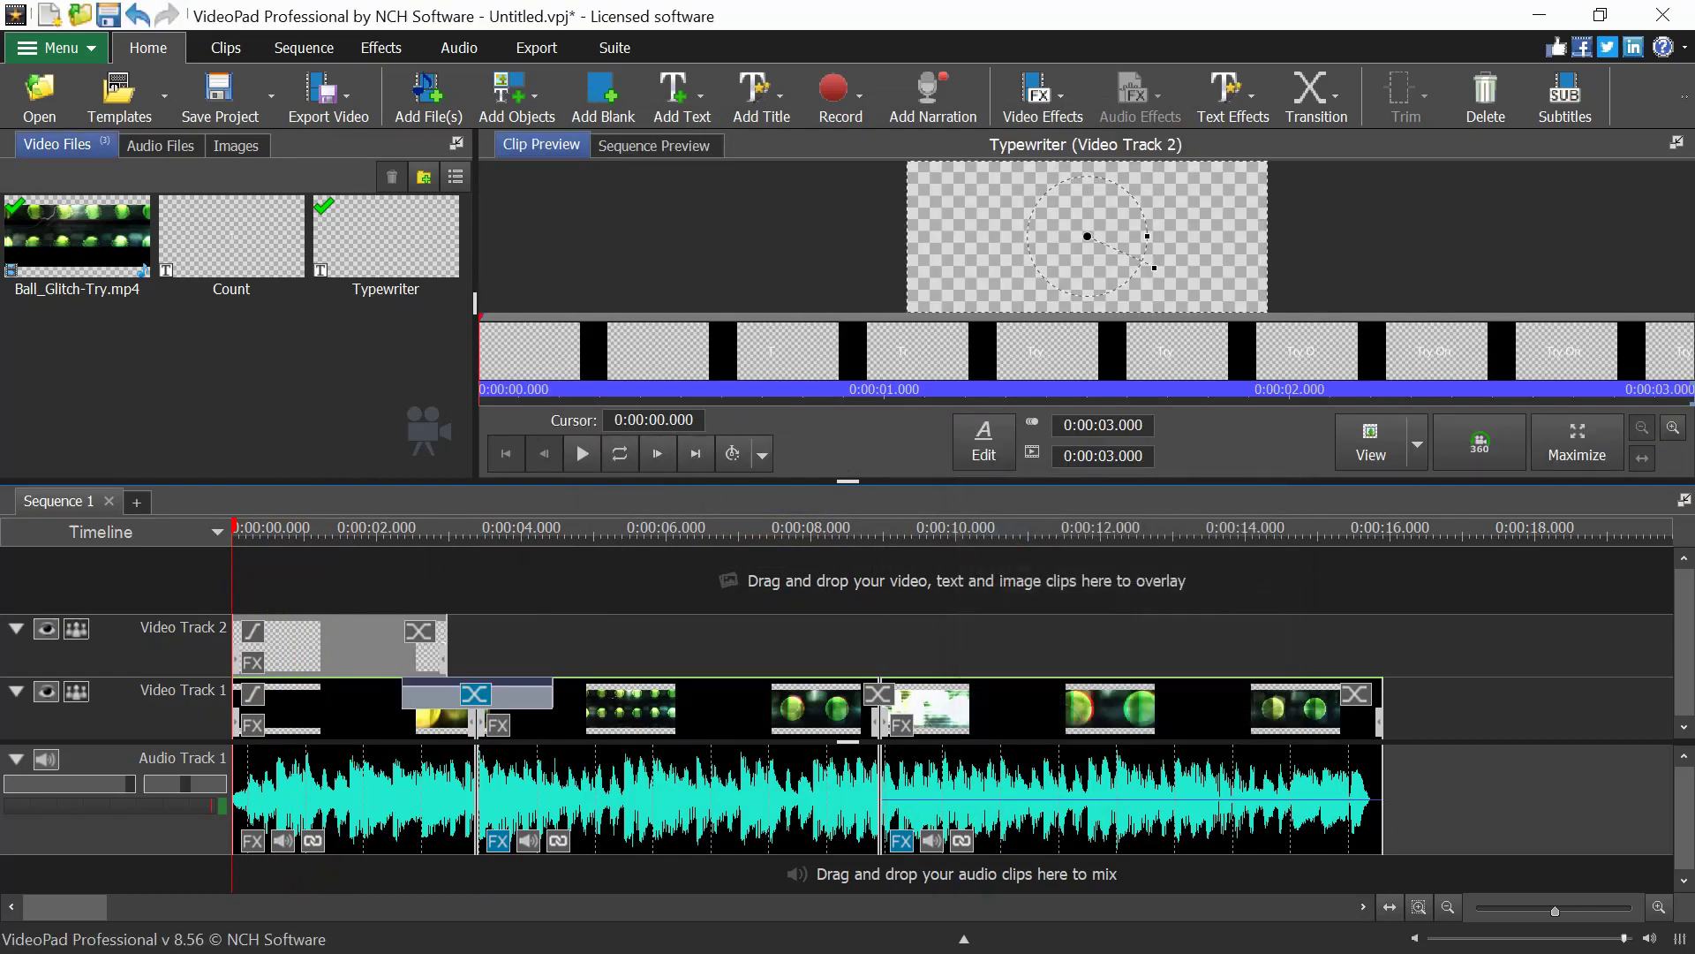
Change the Typewriter title's font to Castellar and play the sequence from the start to preview the title.
click(984, 441)
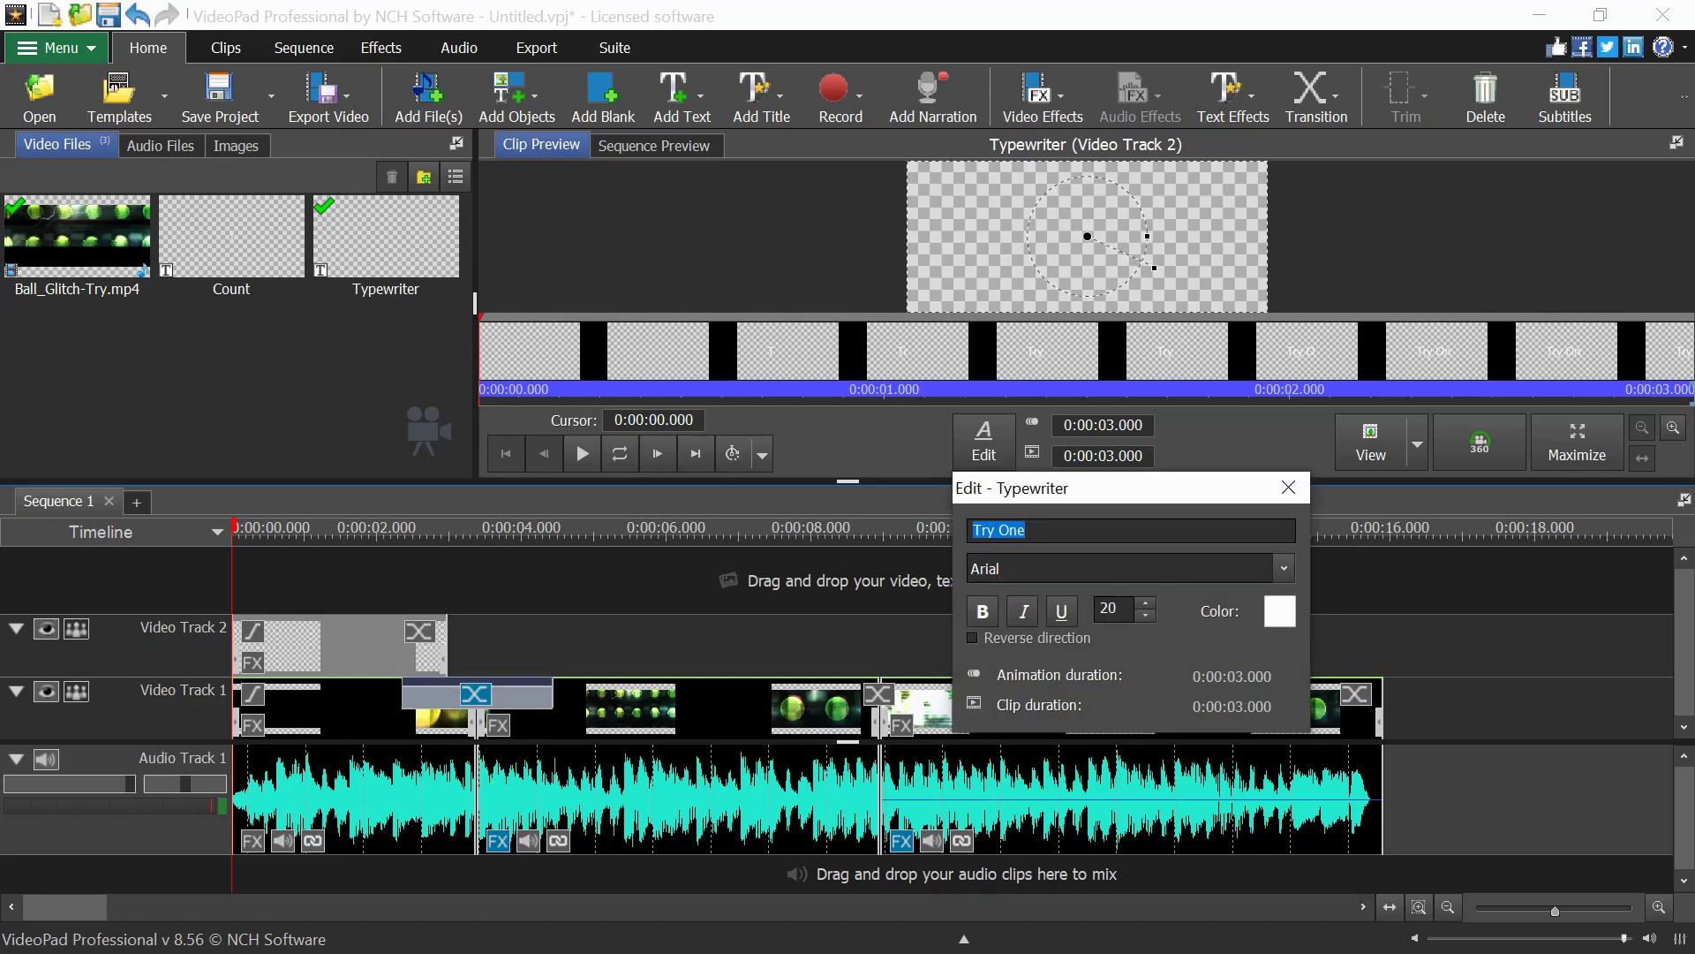
click(1283, 567)
scroll(1121, 385, down, 6)
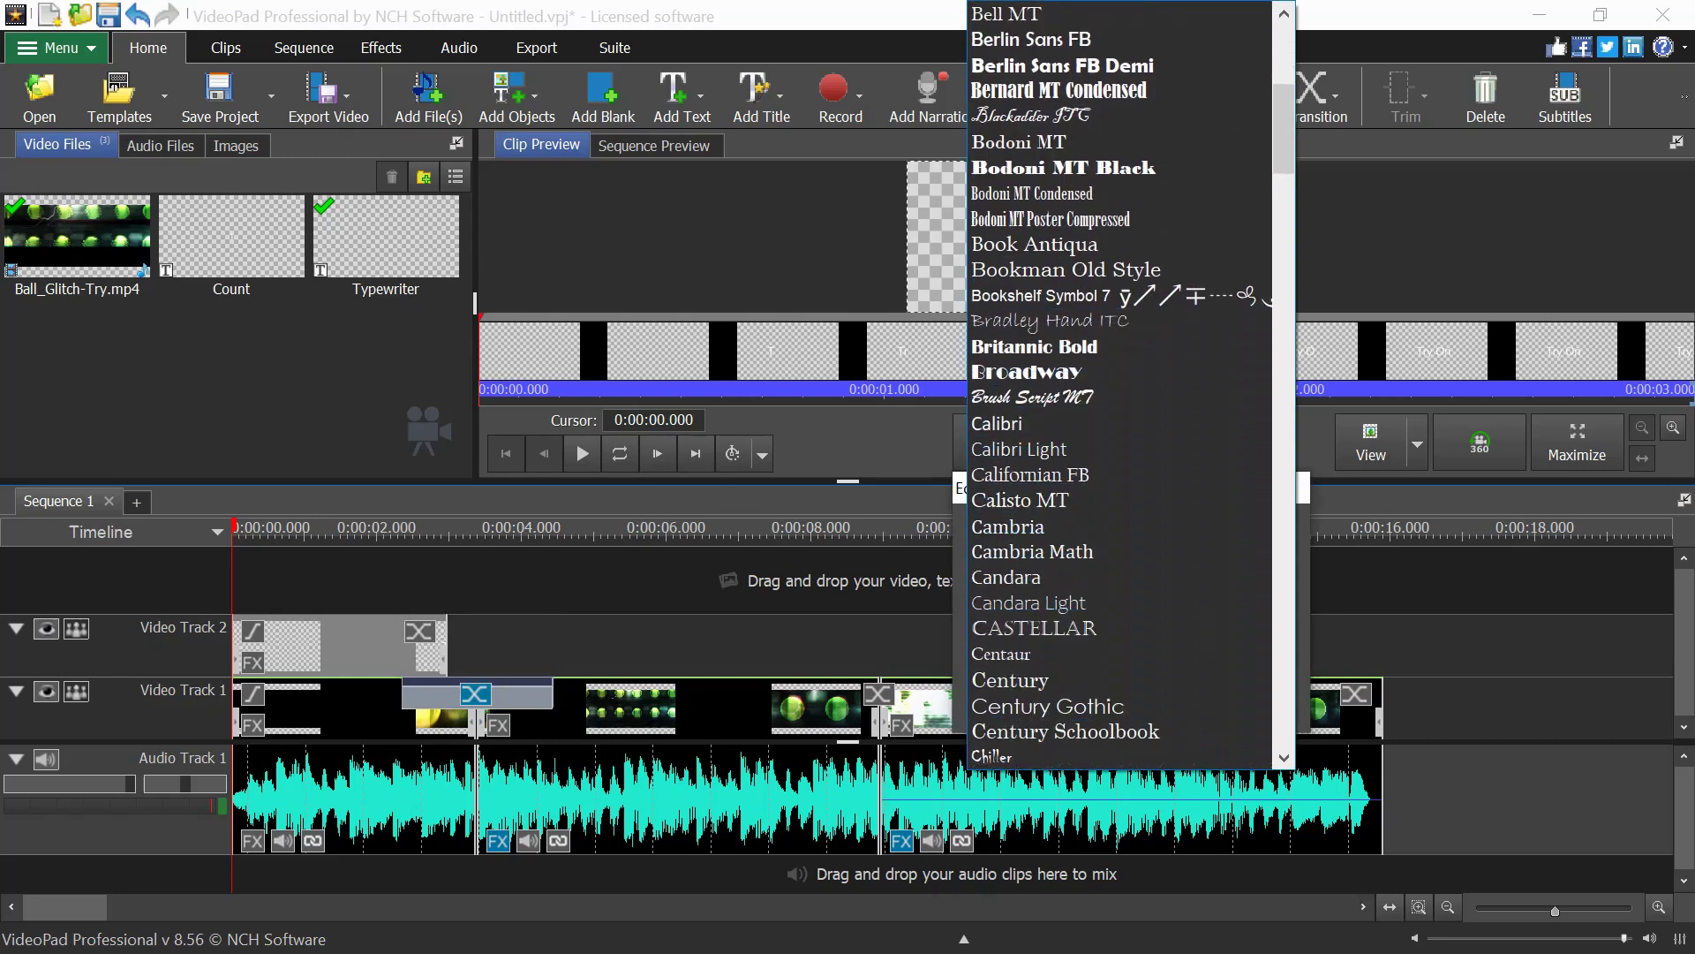
scroll(1121, 385, down, 1)
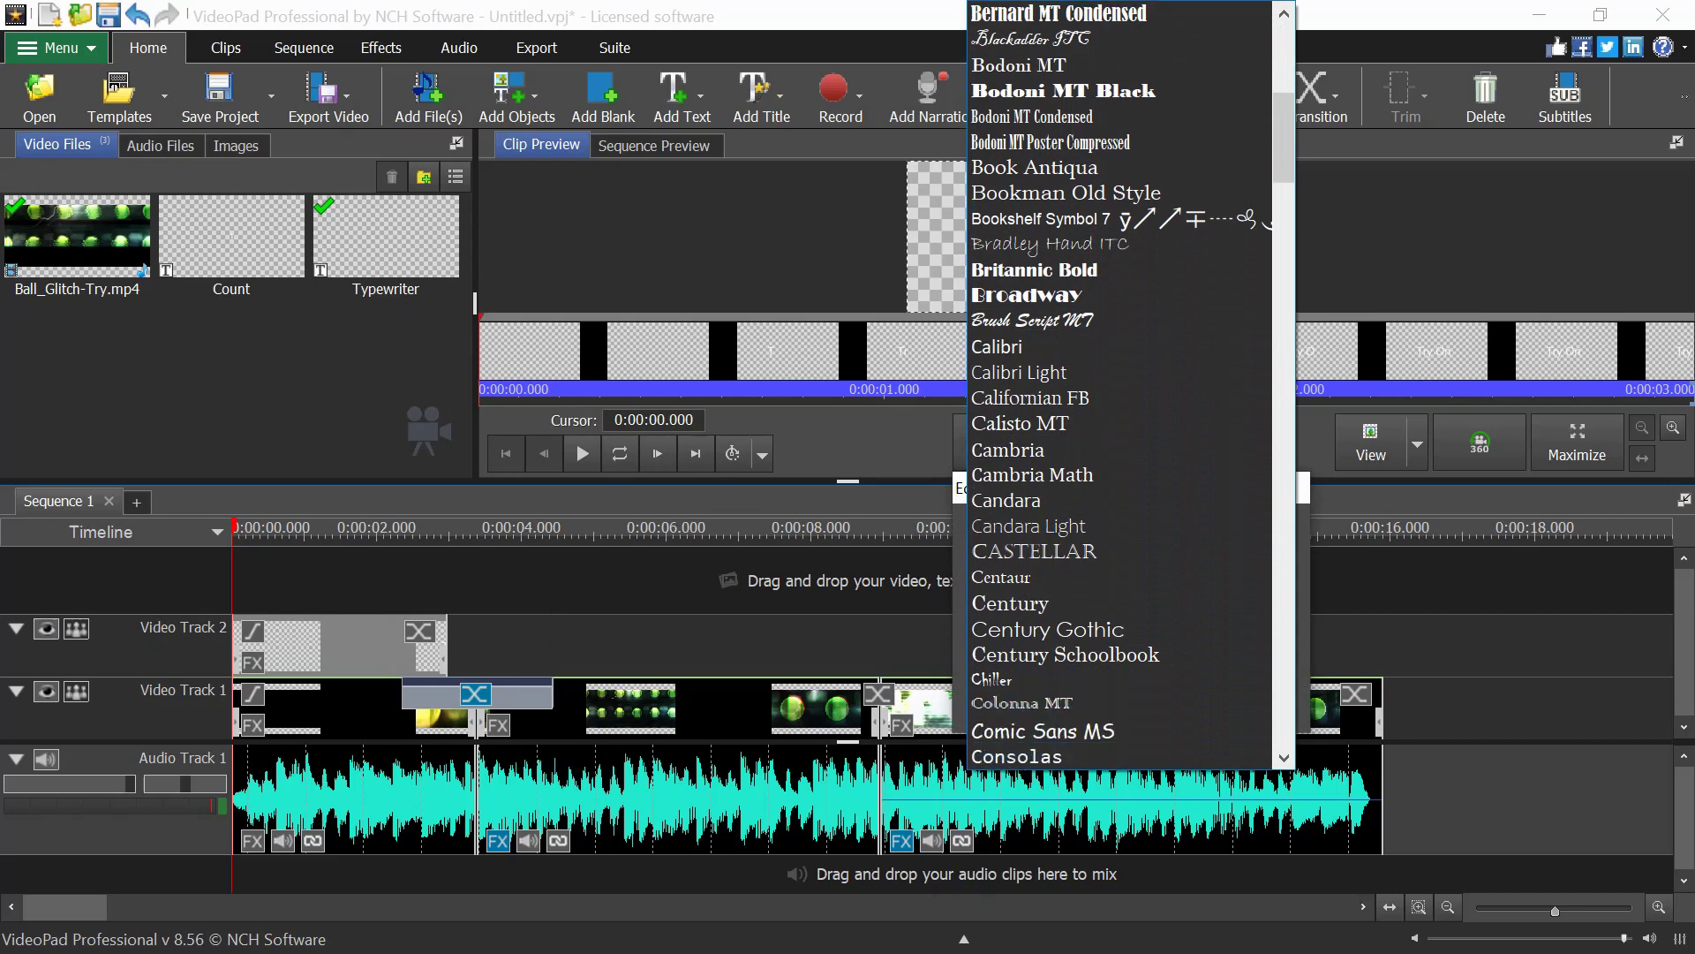
click(1033, 551)
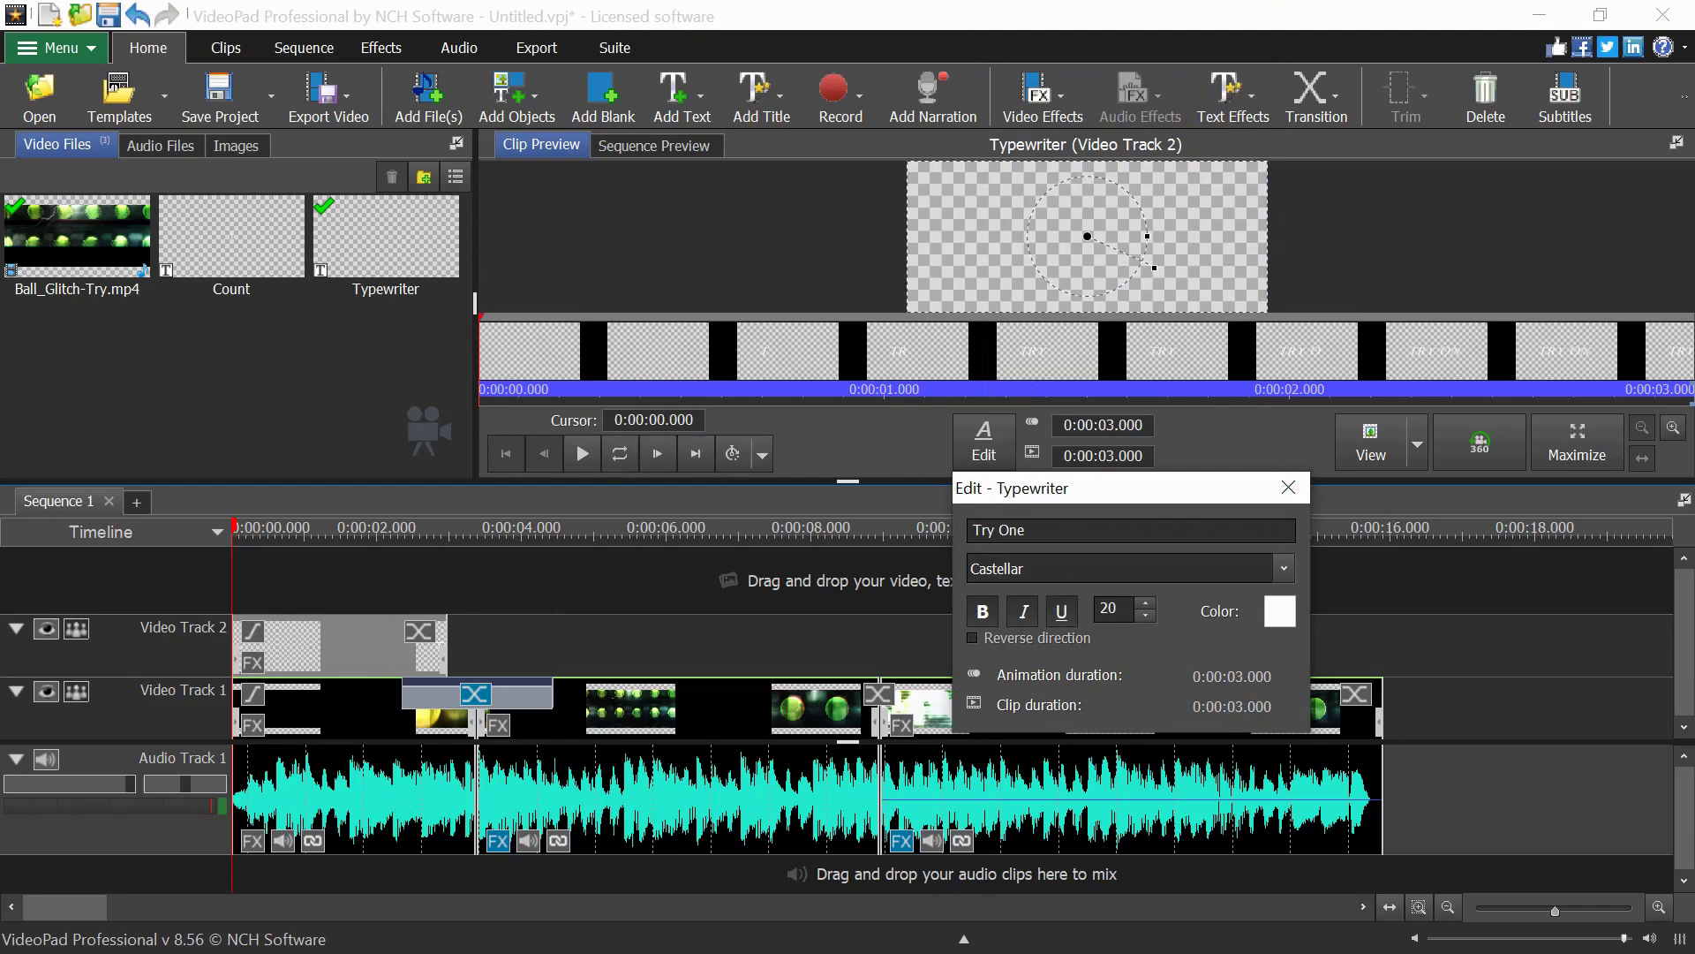
click(1288, 487)
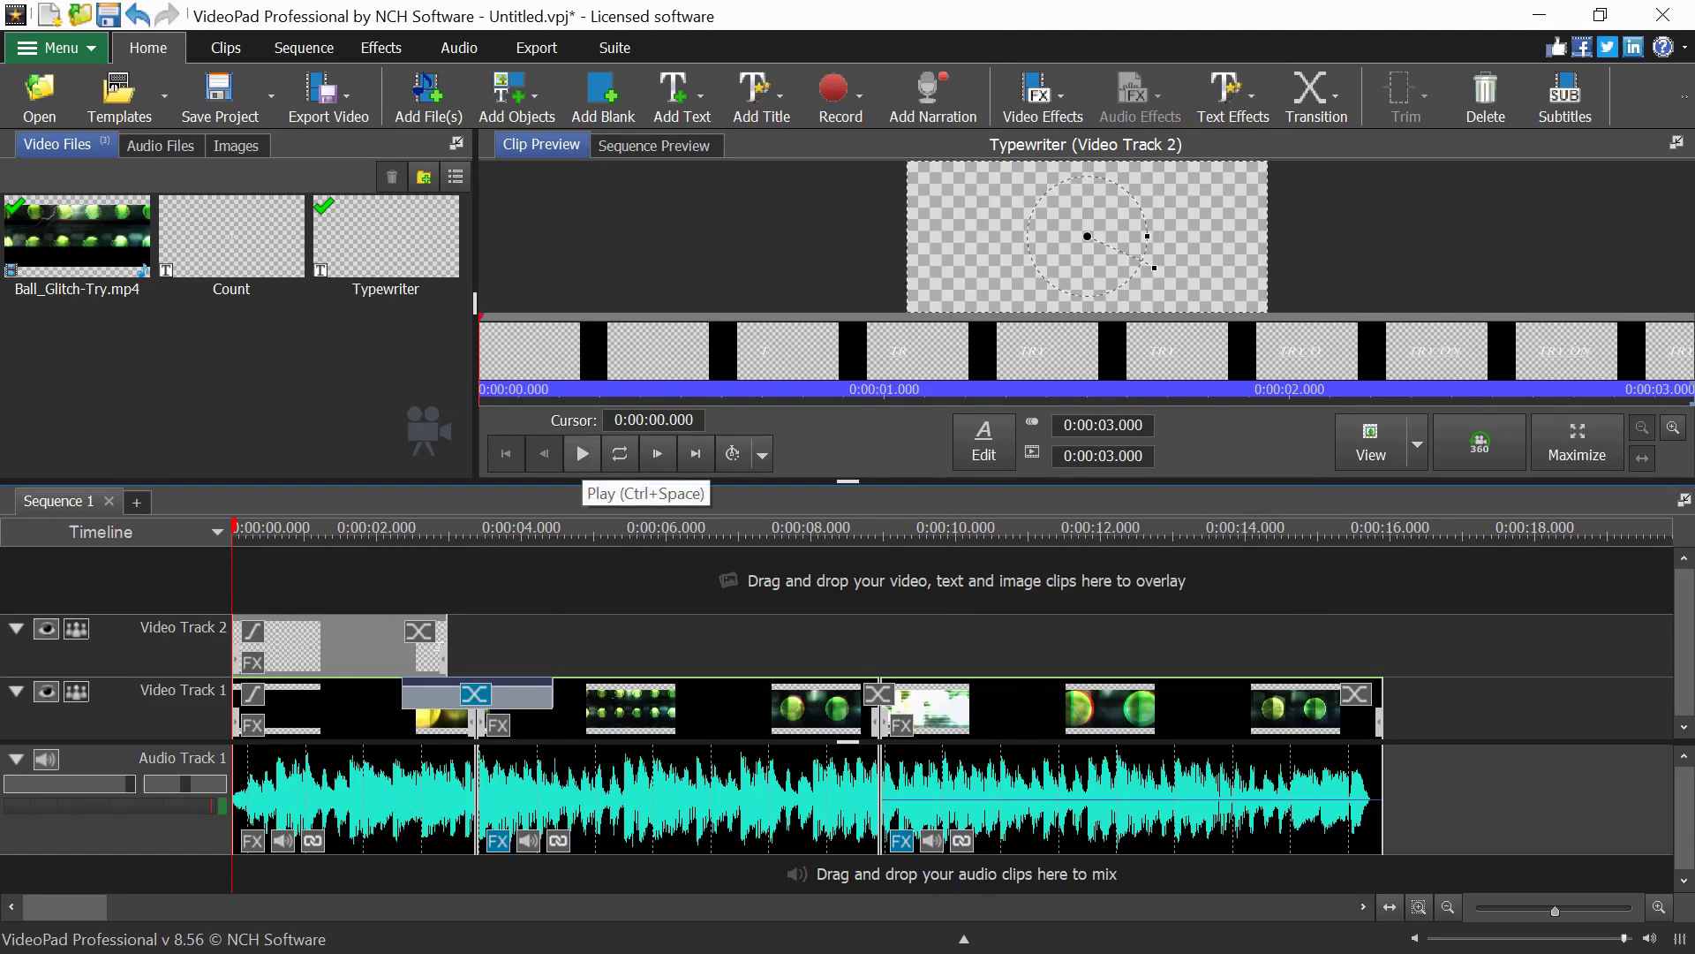
key(space)
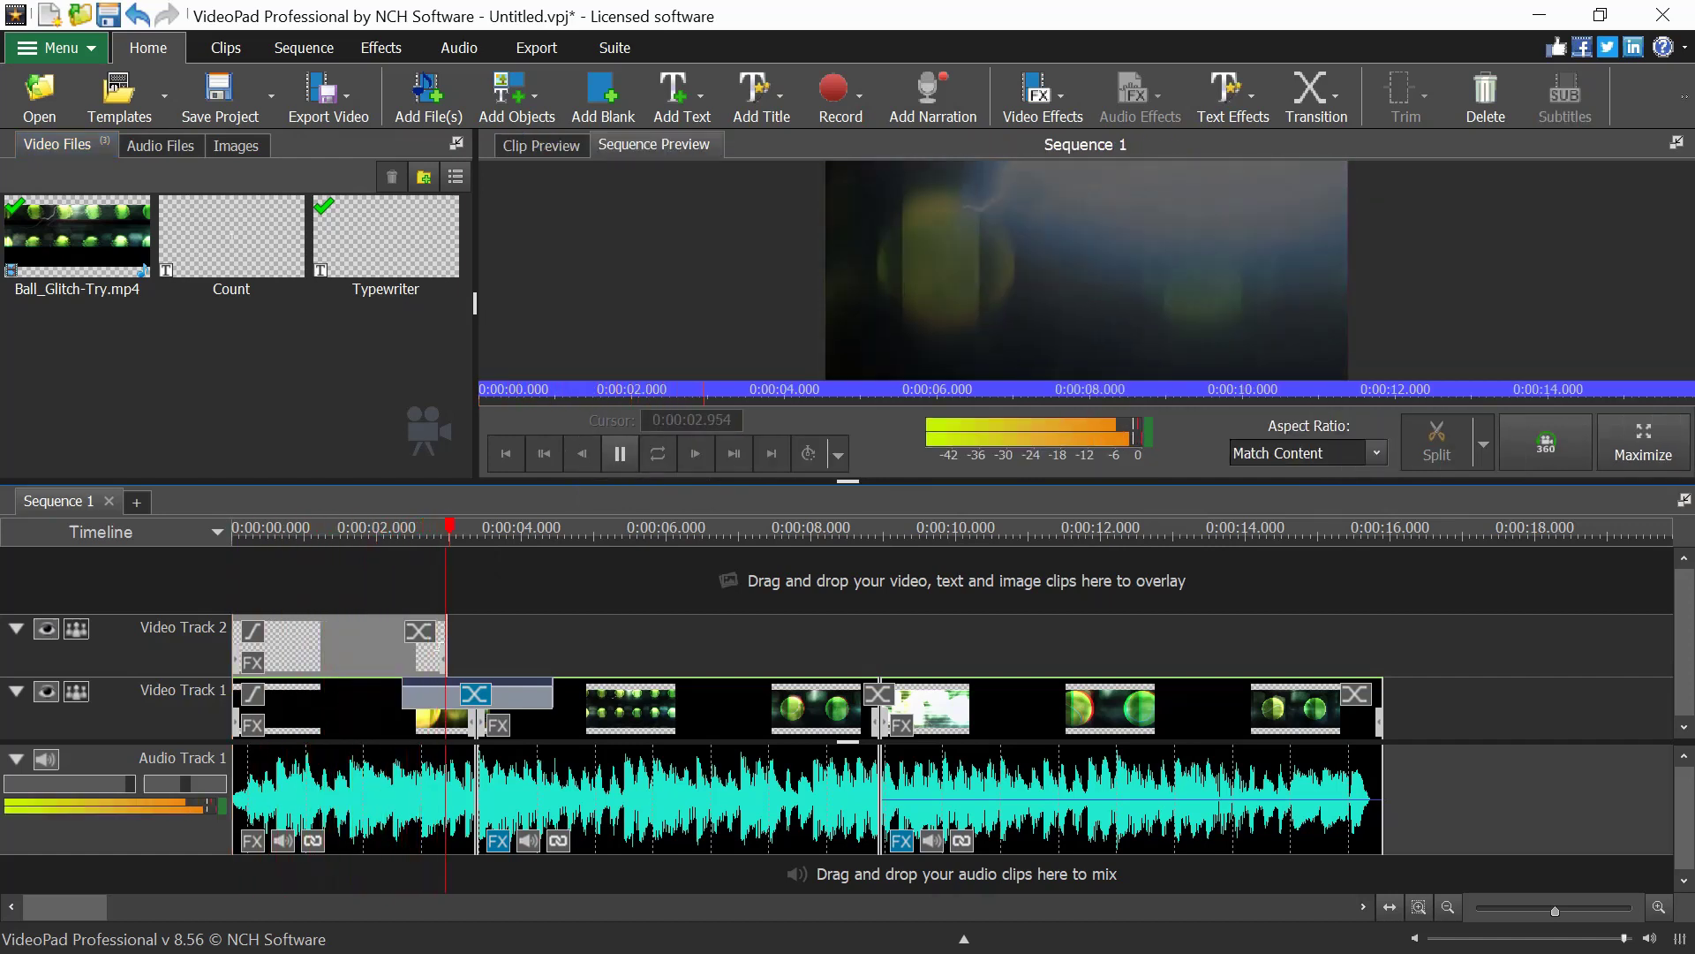
key(space)
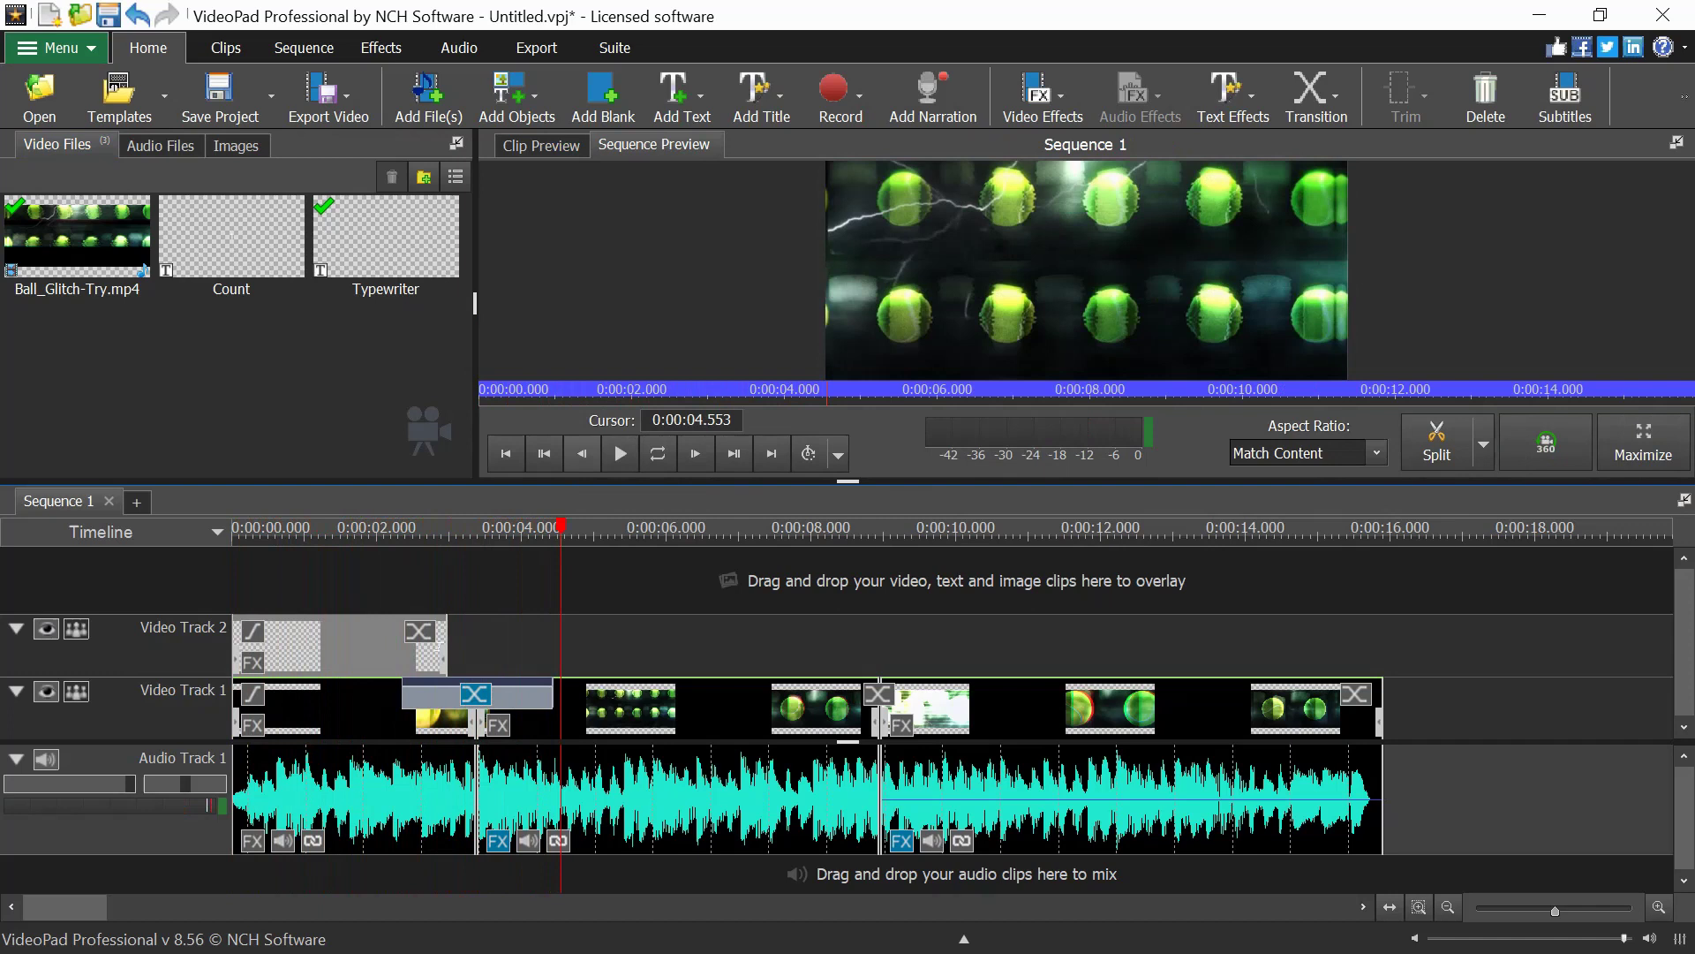
Move the Typewriter clip on Video Track 2 to start at about 0:00:01.074 and play the sequence from just before it.
drag(438, 647, 515, 647)
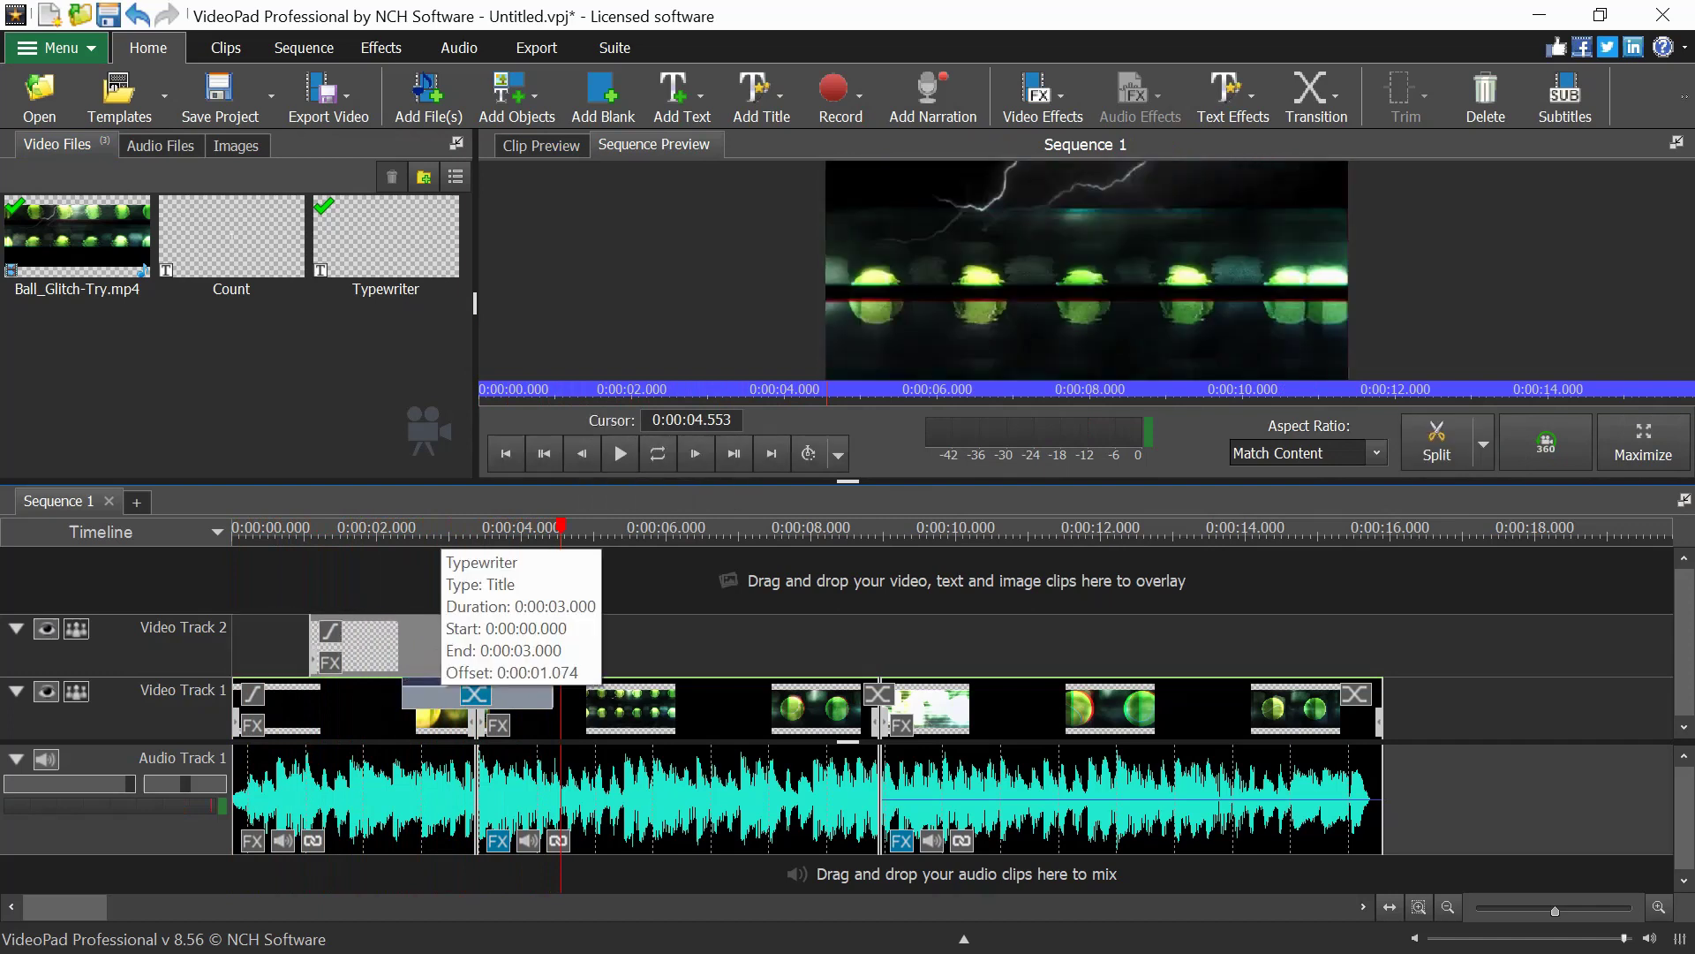
click(445, 530)
drag(446, 530, 289, 530)
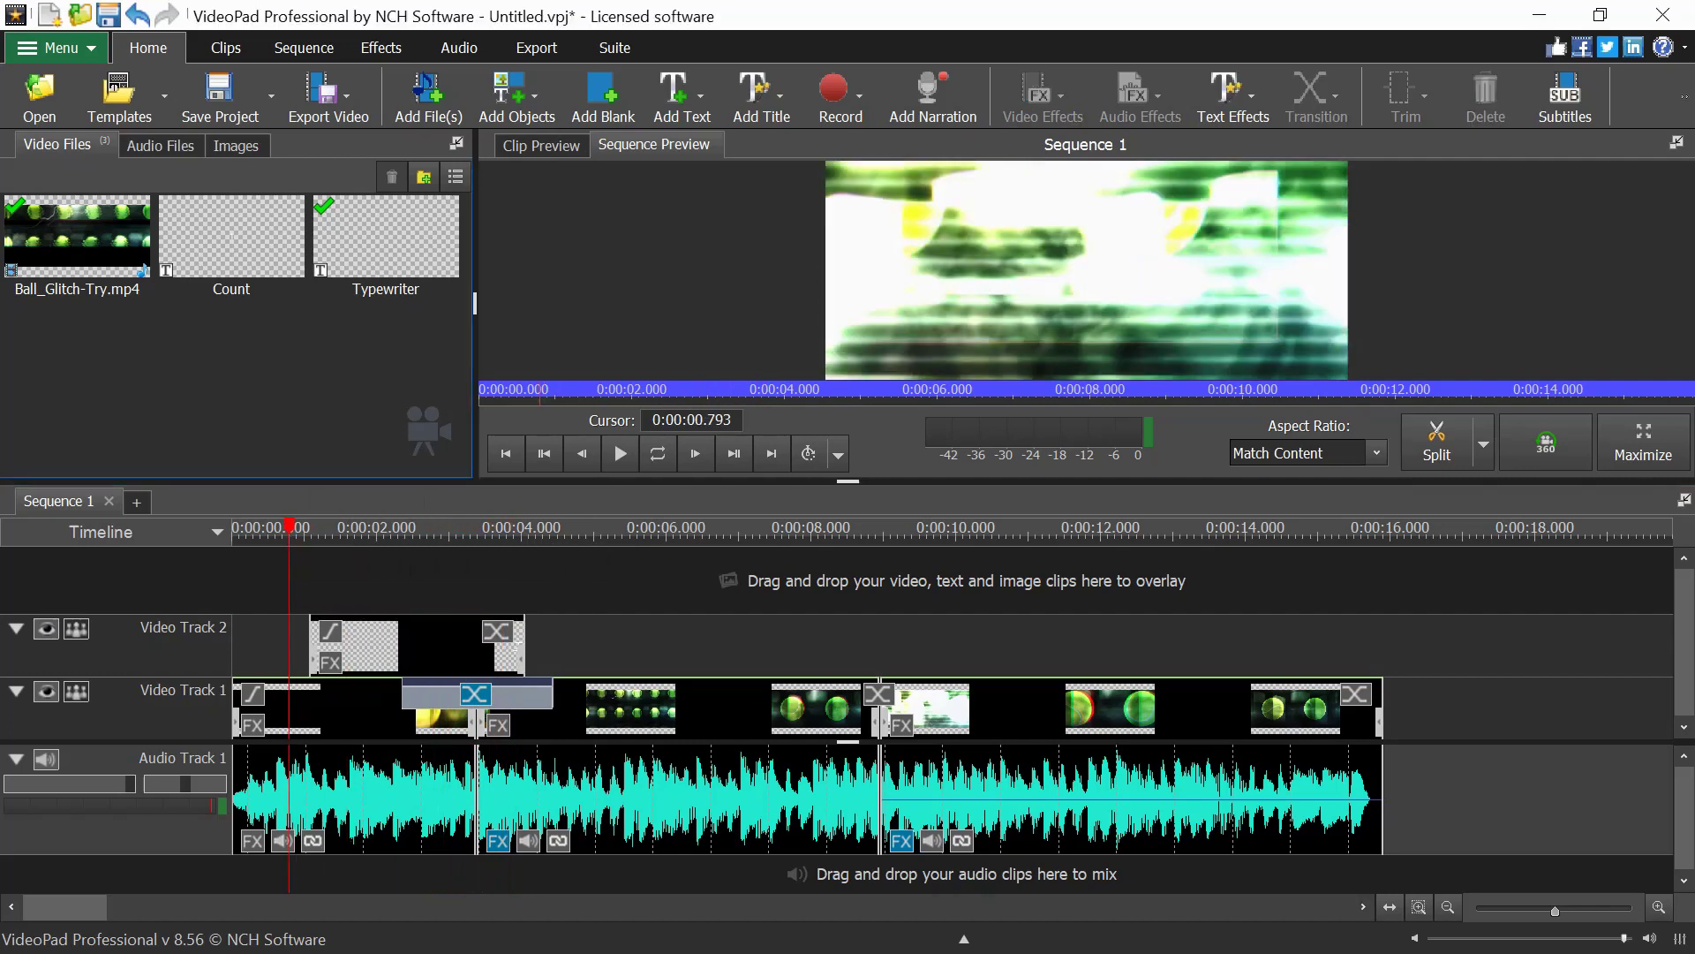
key(space)
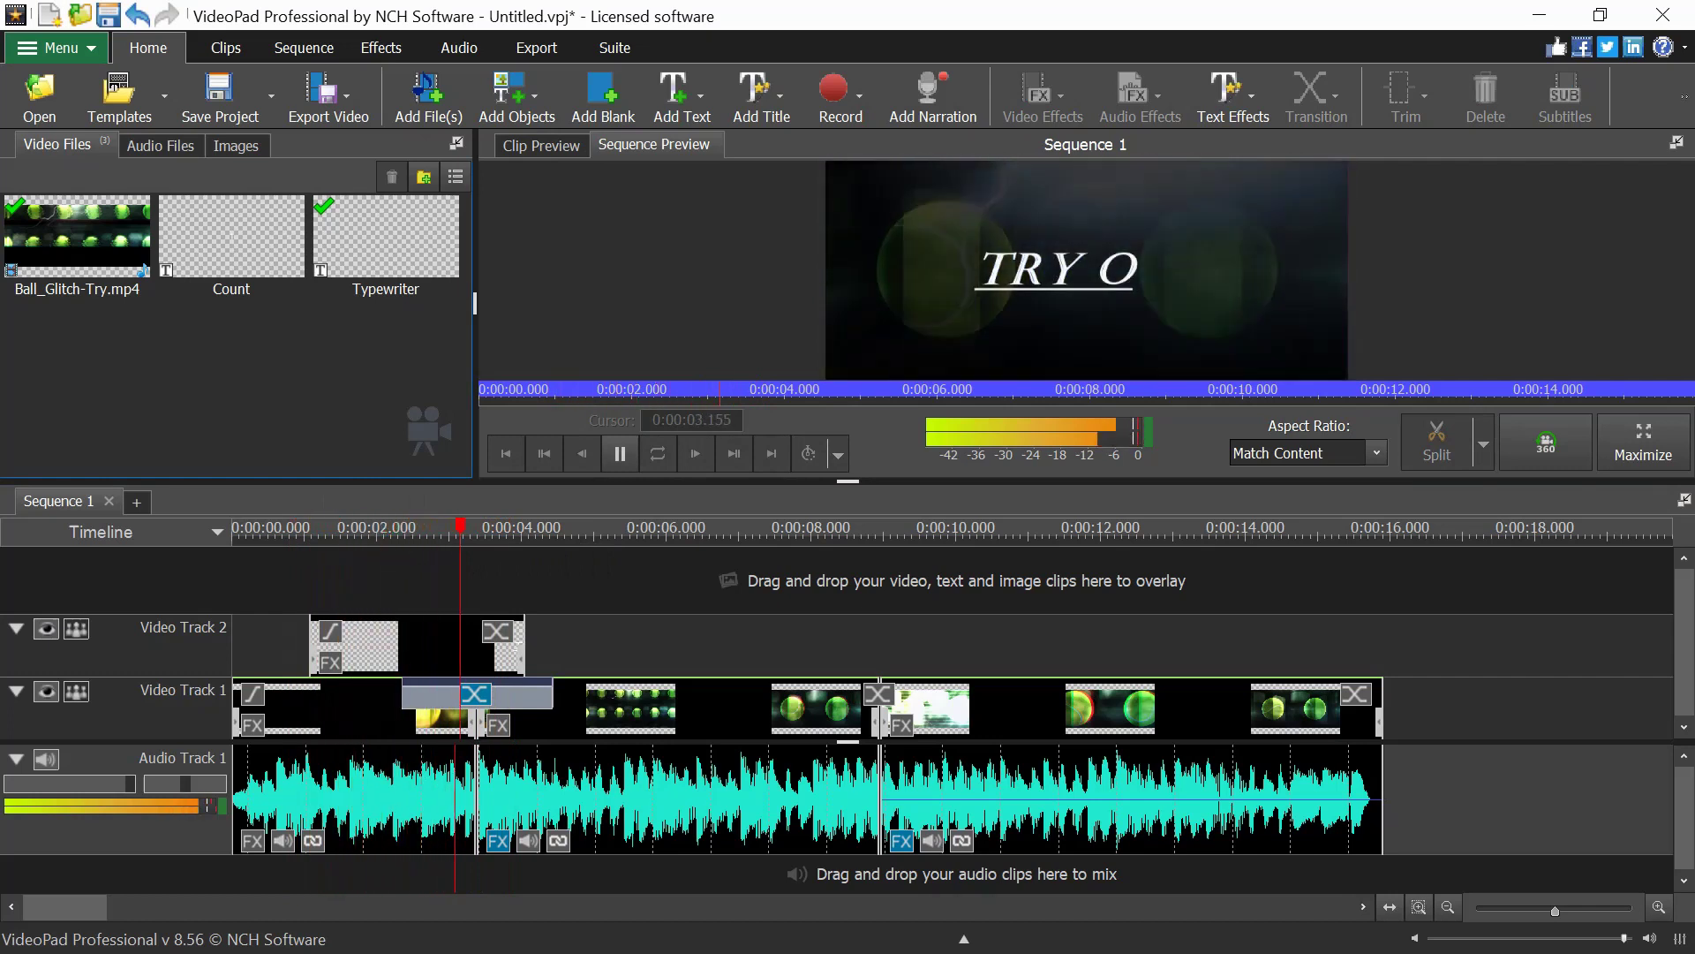
key(space)
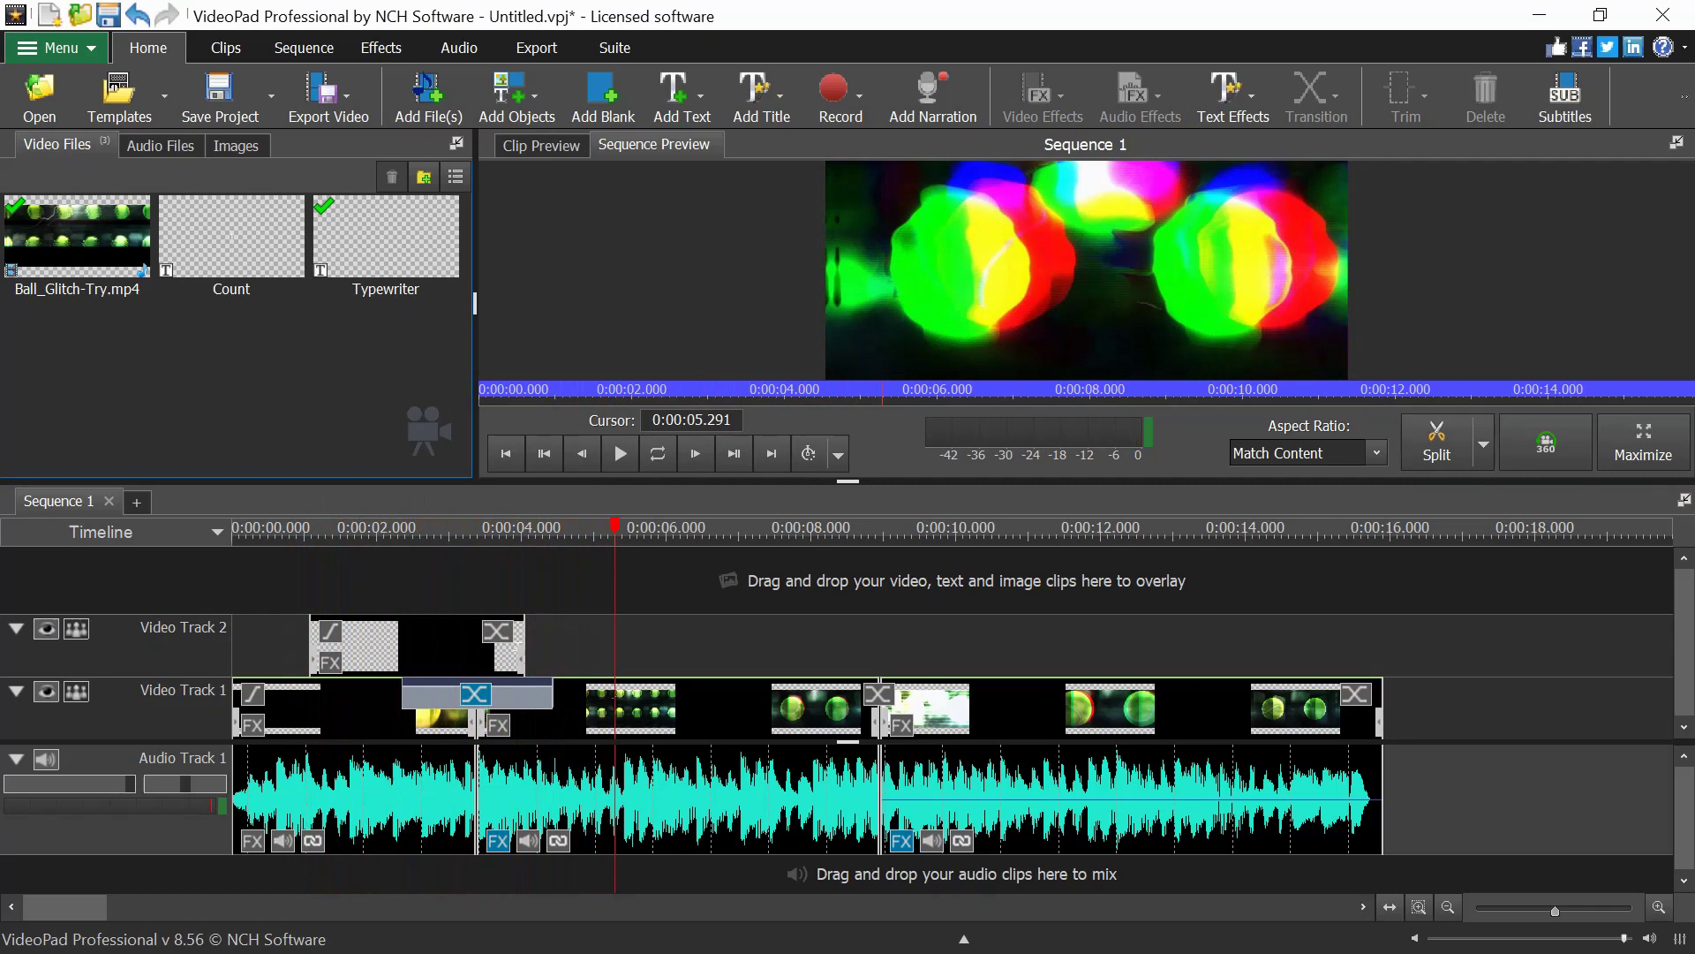
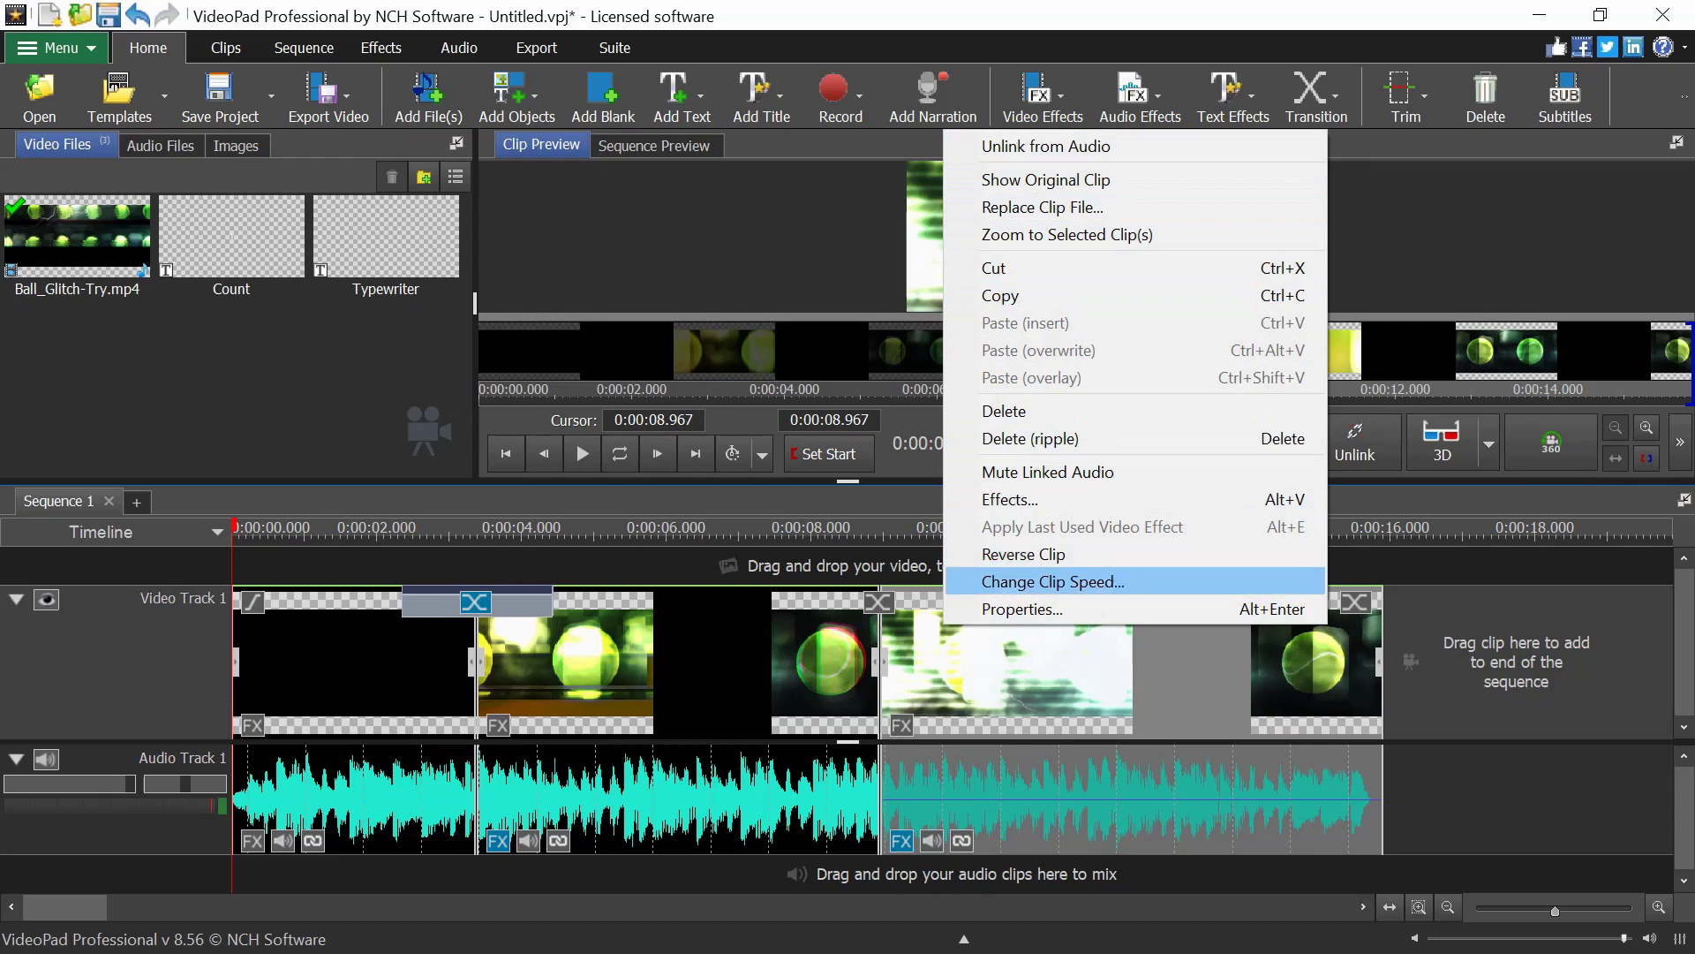
Set the third clip's speed to 150%, replace that with a target duration of 4 seconds, and apply it without reverse playback.
key(Return)
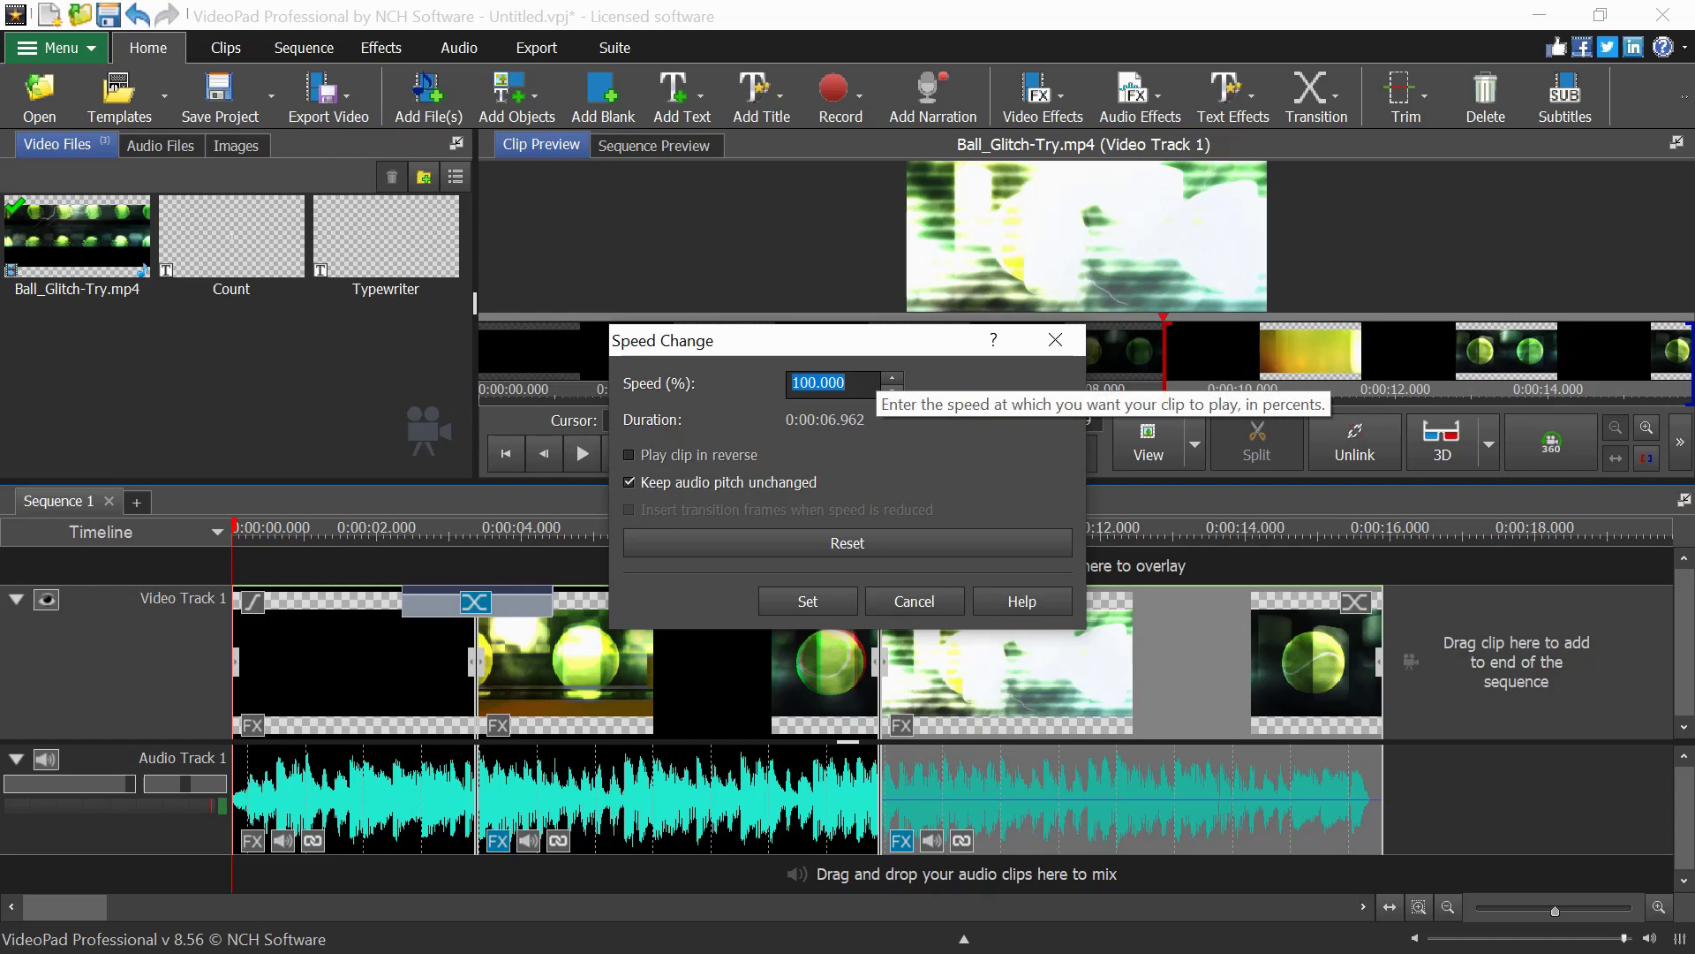
text(150)
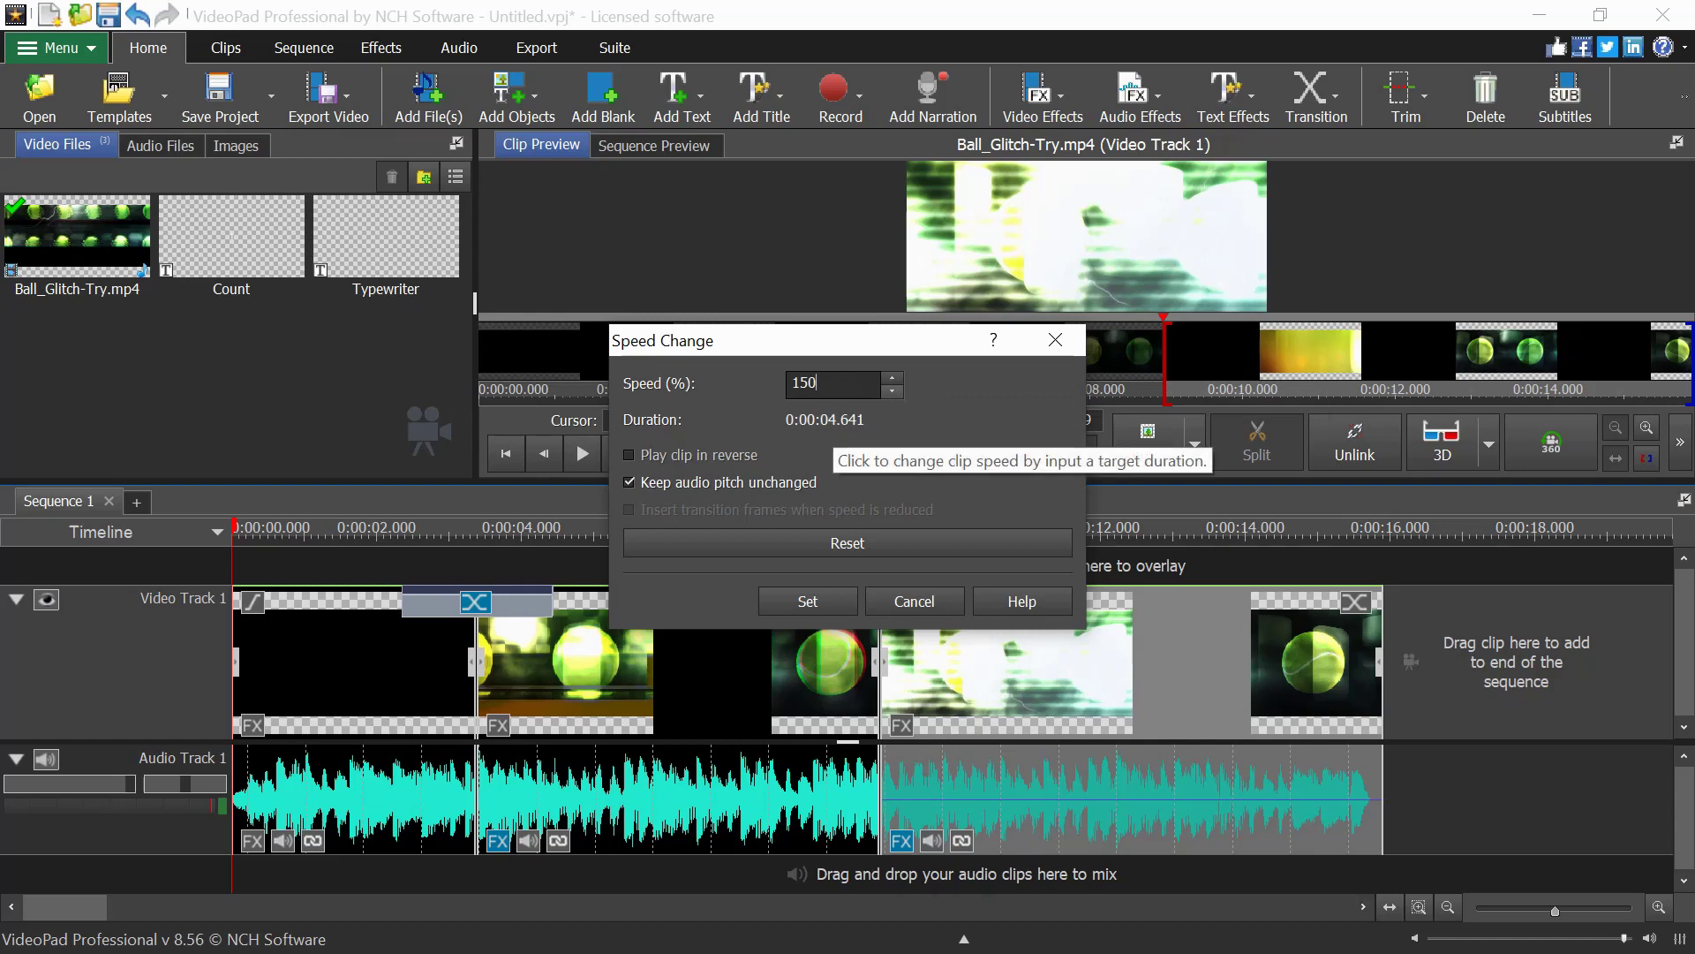
click(832, 419)
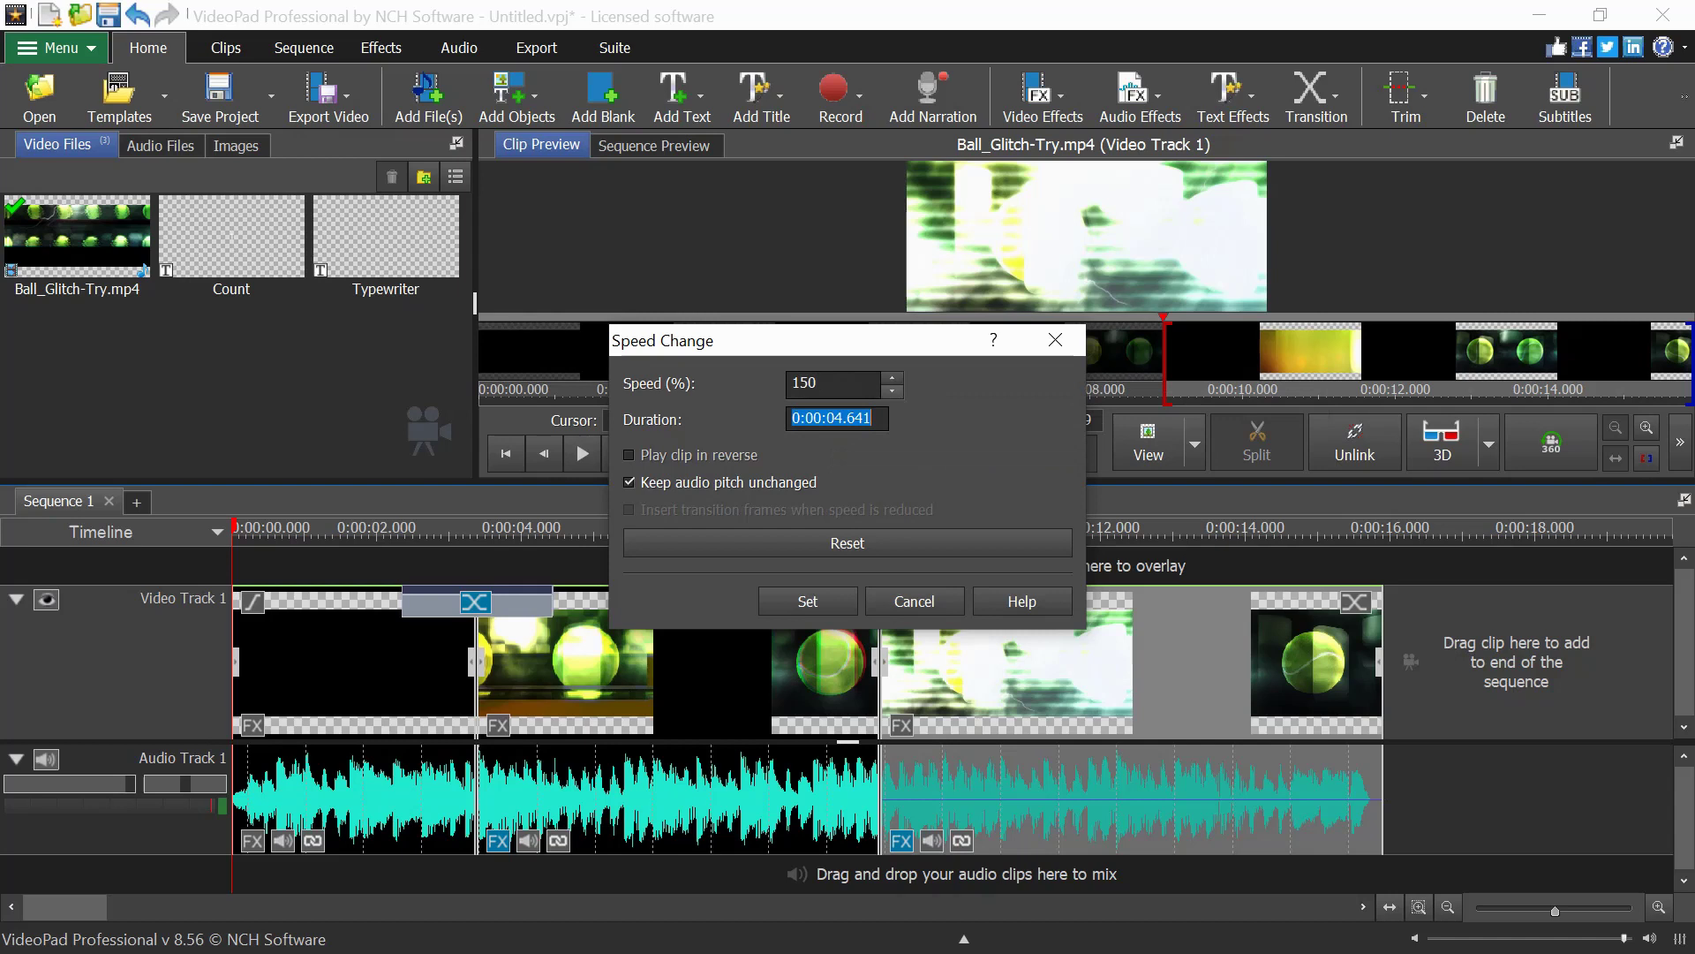
text(4)
key(Tab)
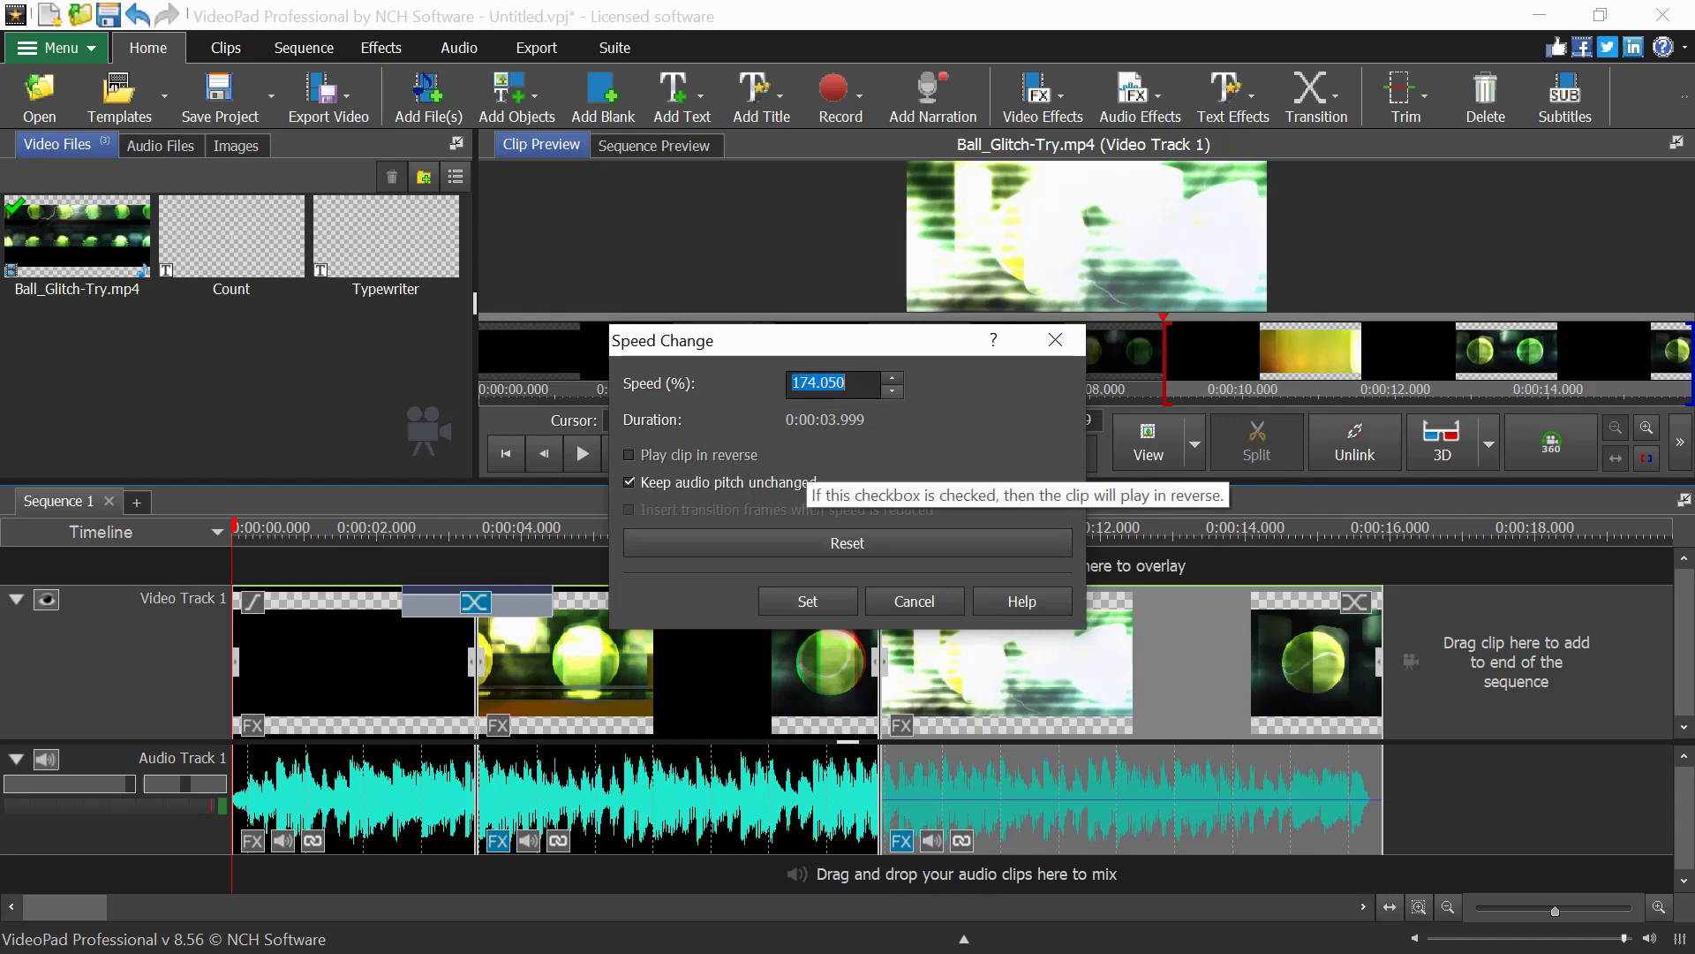
click(694, 455)
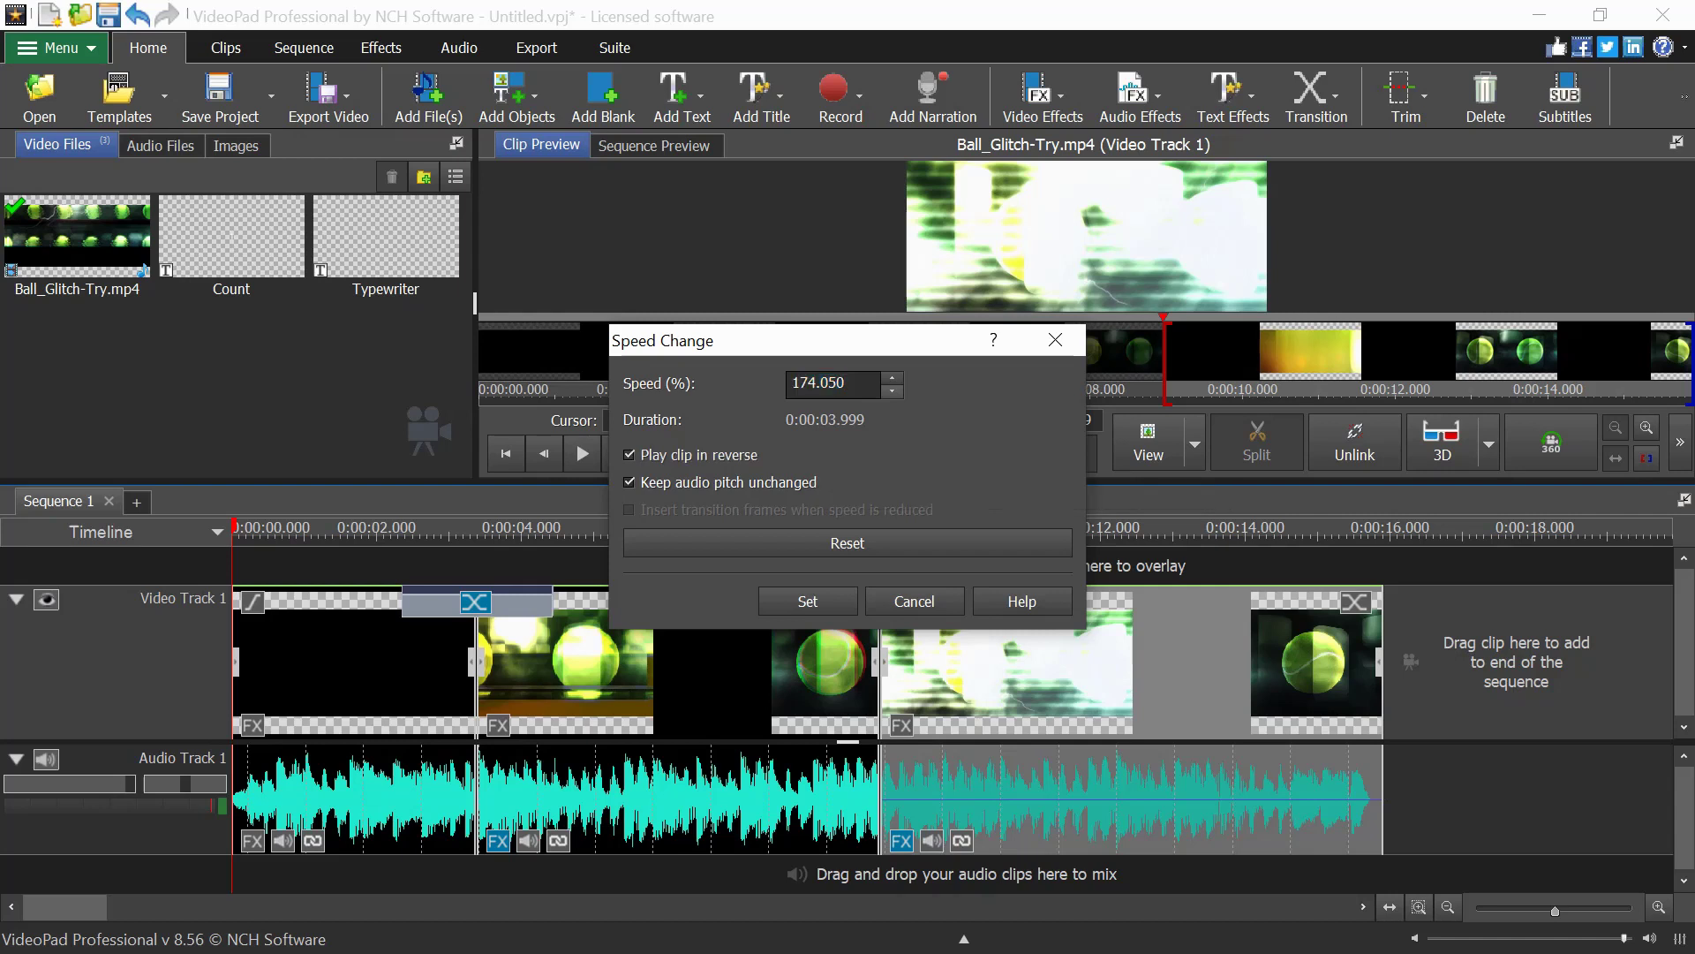
click(693, 455)
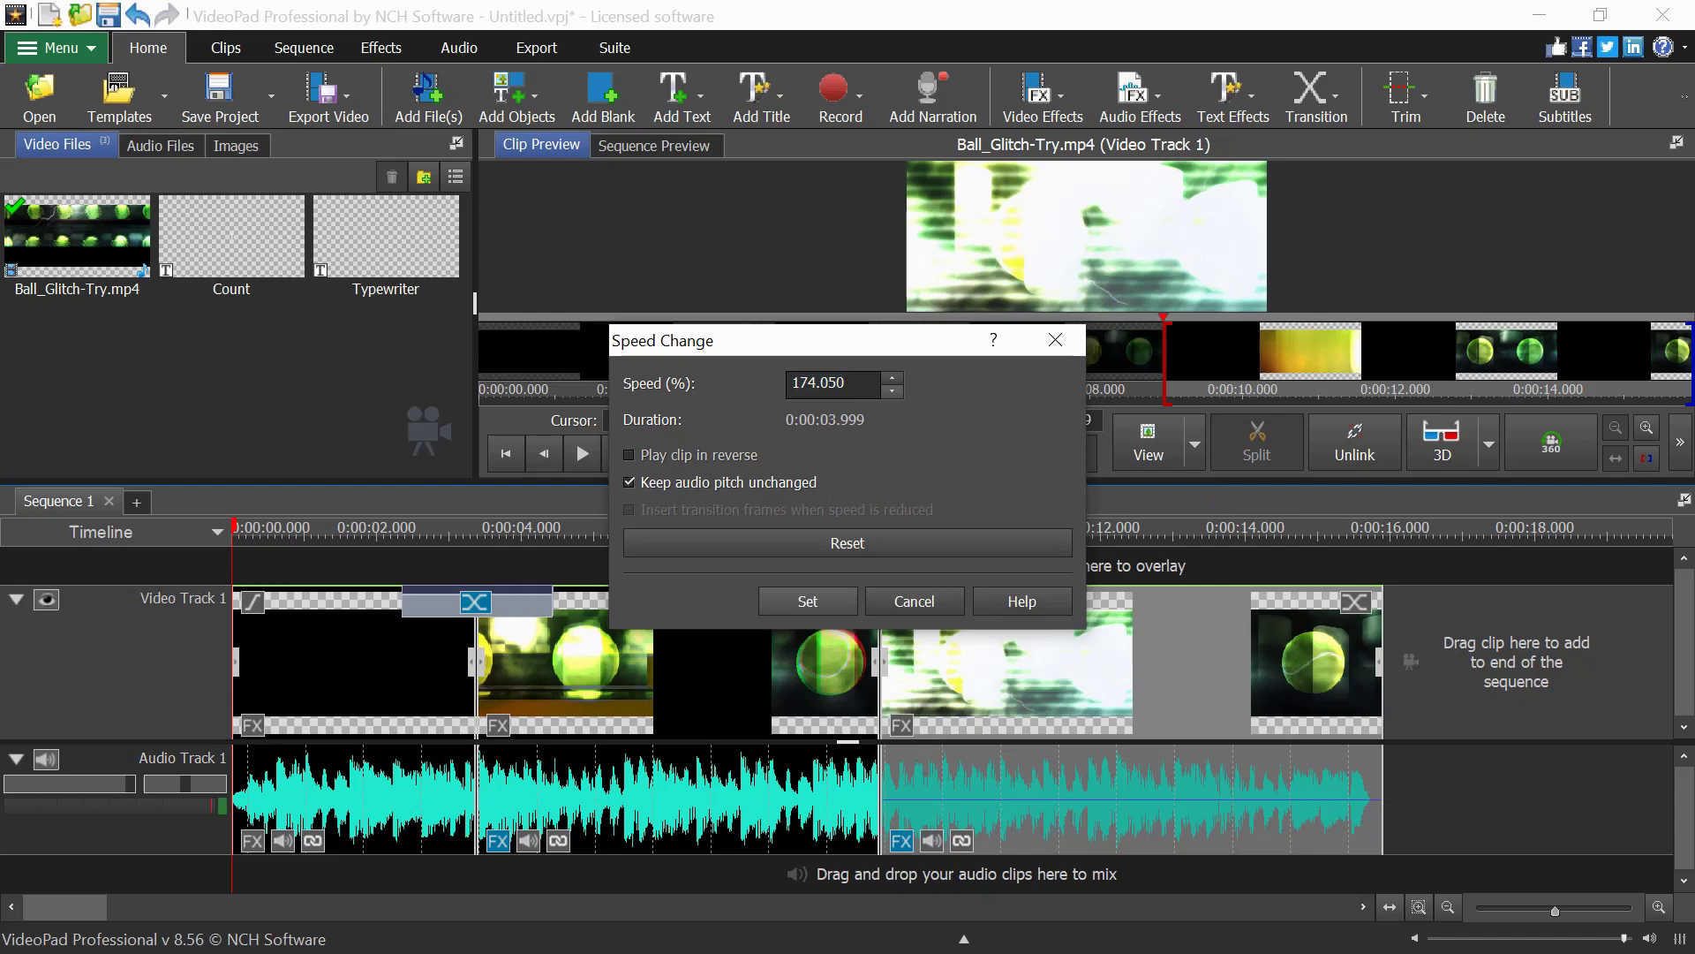
click(807, 600)
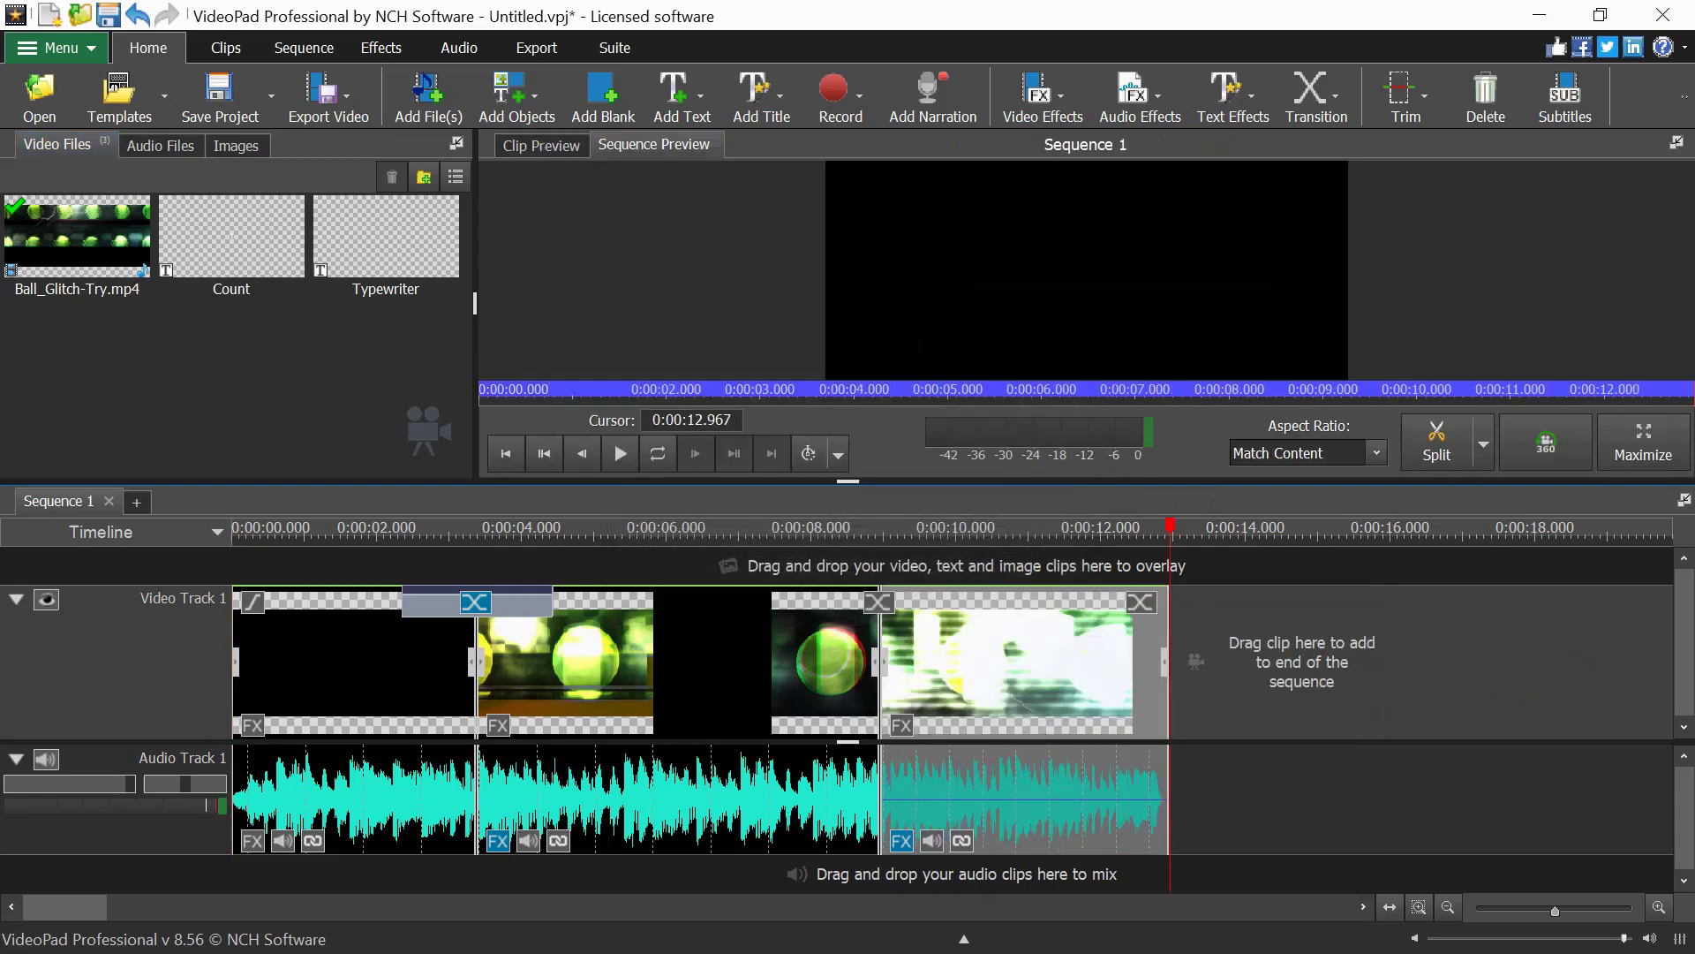
Reset the third clip's speed in its speed settings and enter a target duration of 5 seconds.
key(ctrl+e)
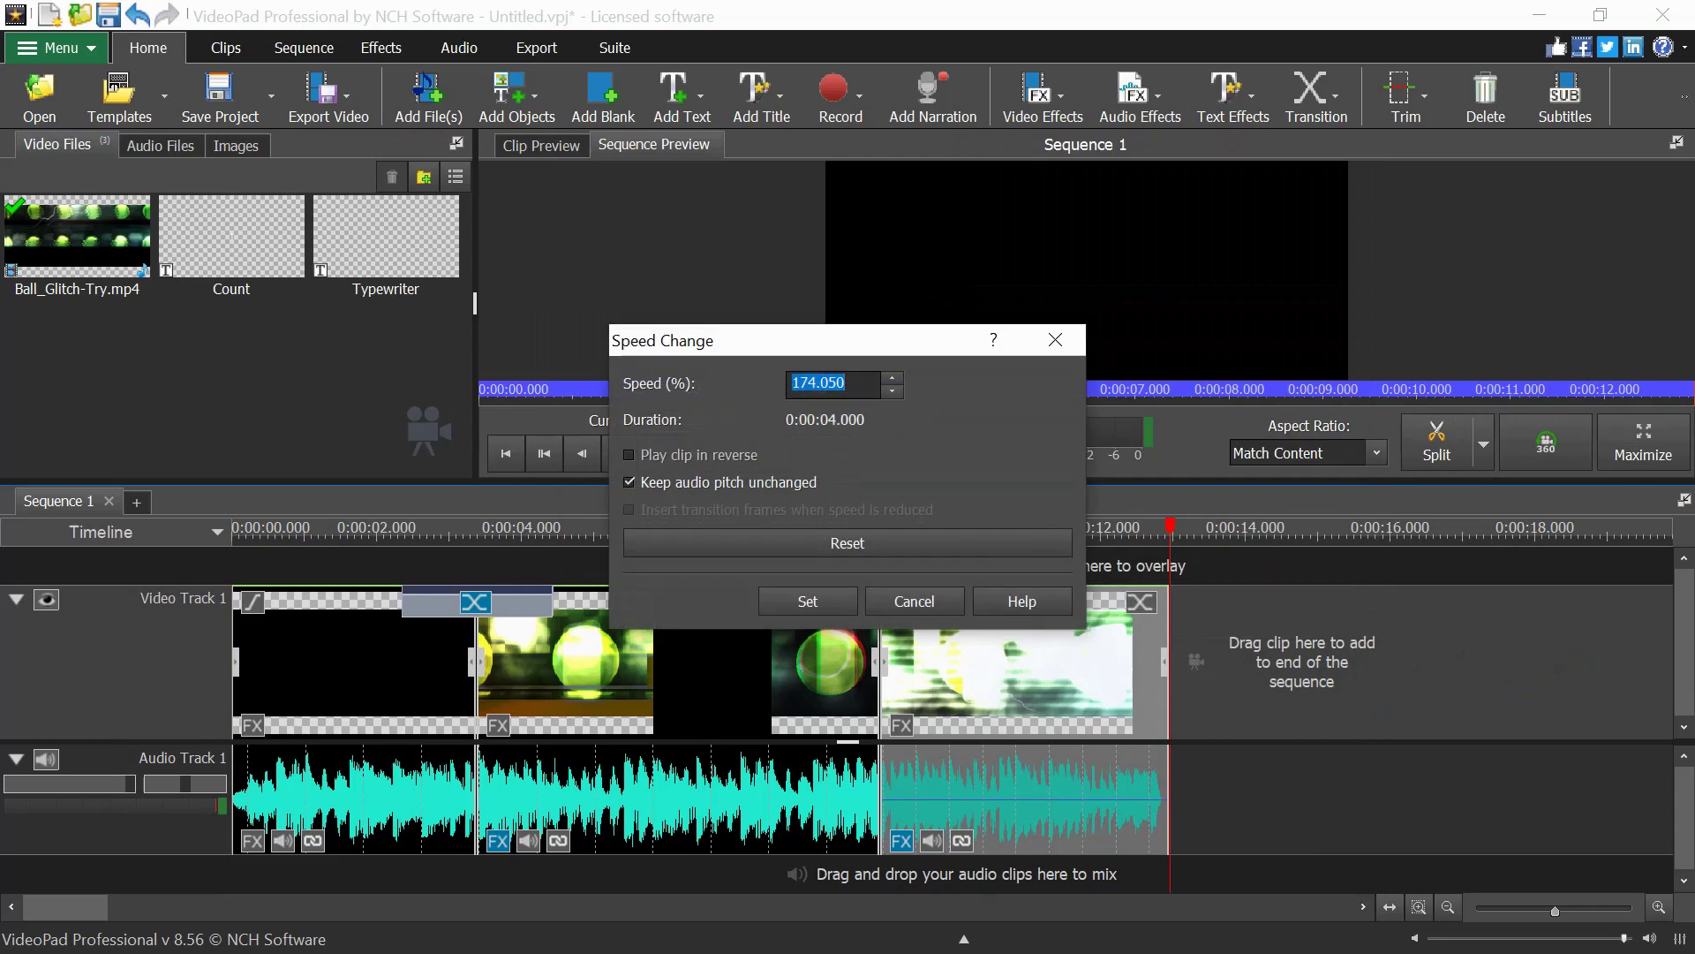
click(848, 543)
click(830, 418)
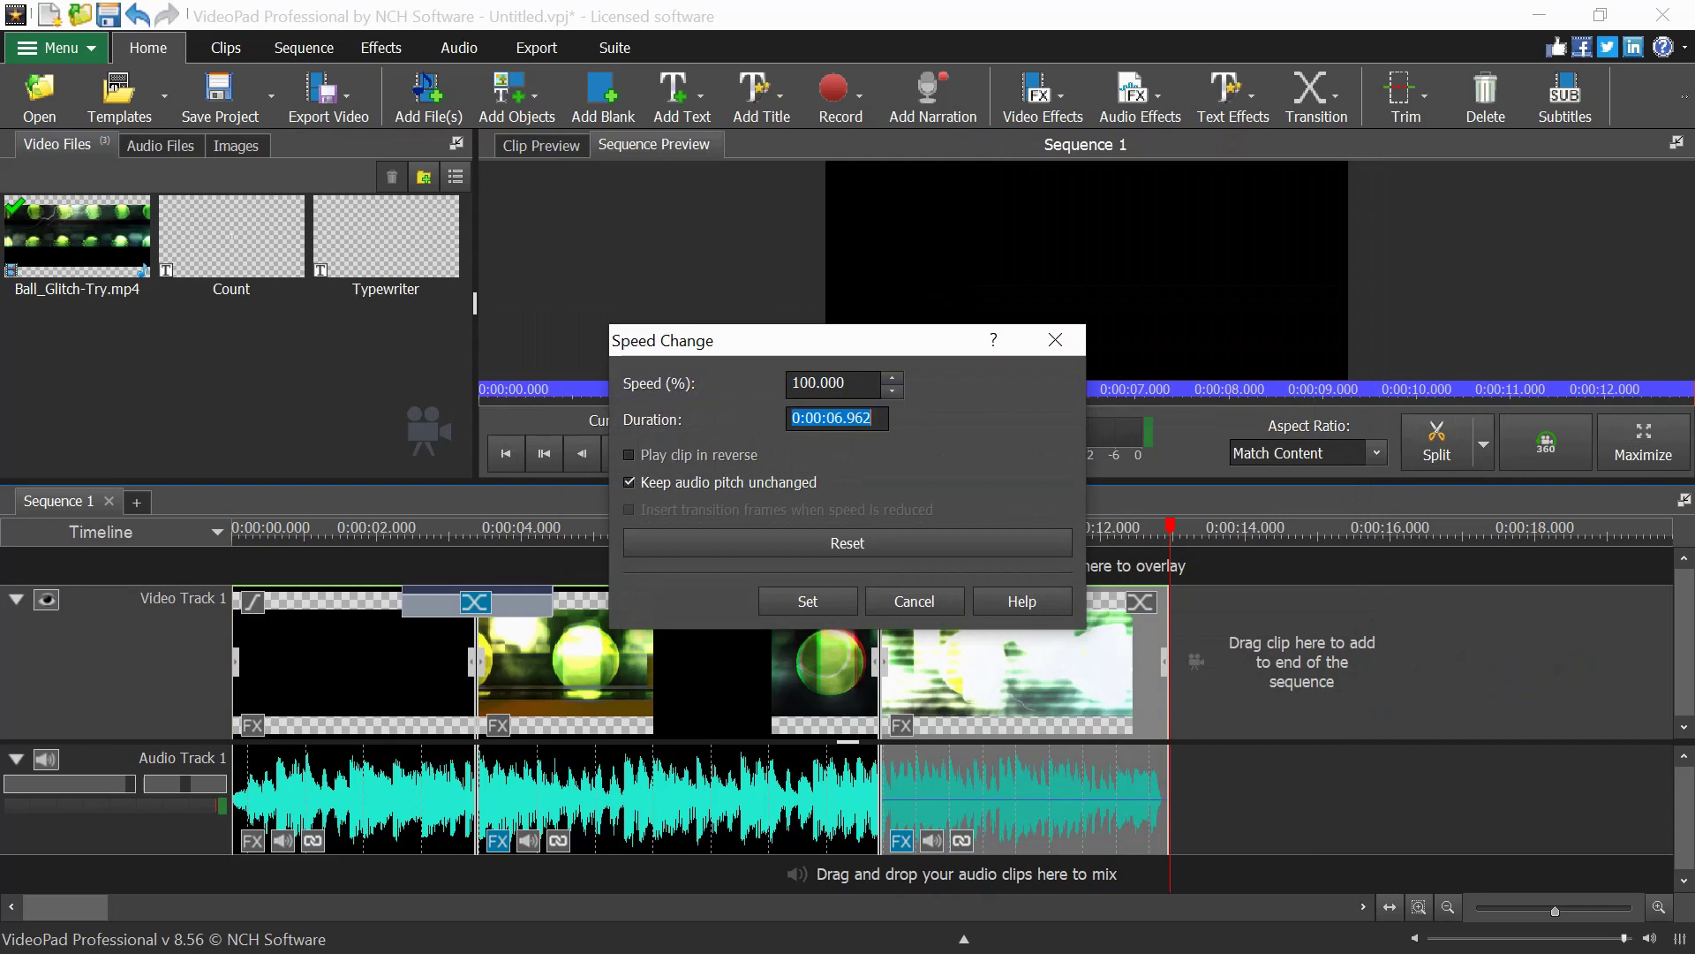
text(5)
key(Tab)
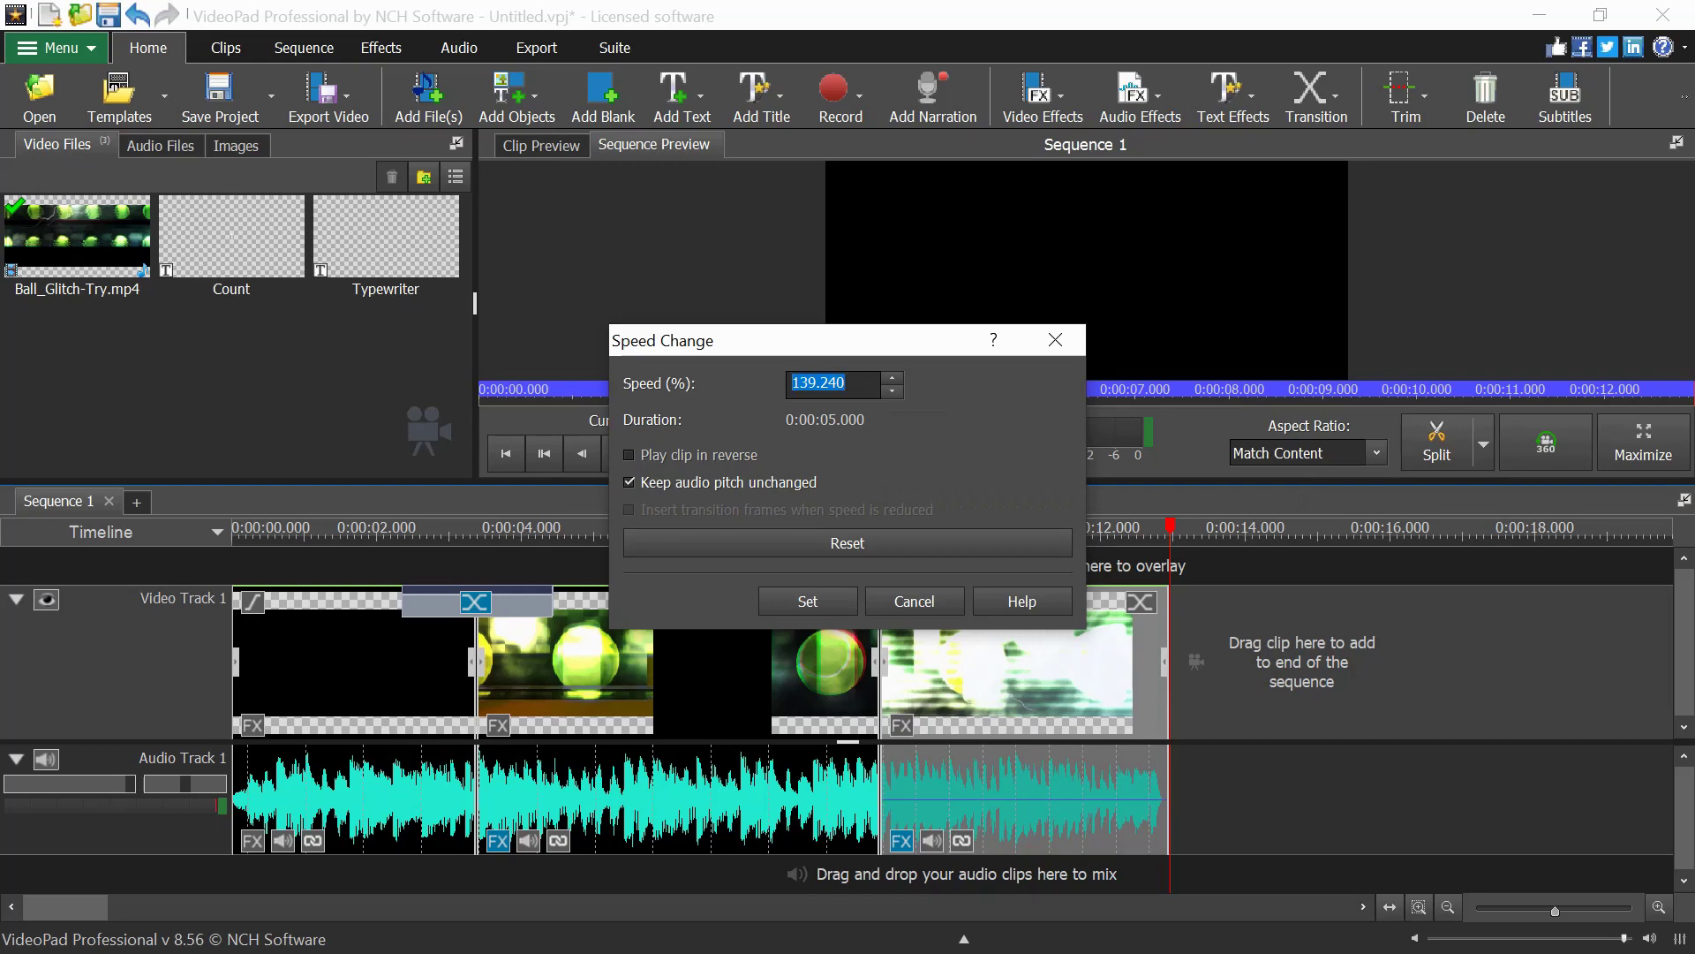
Try a speed of 60% for the third clip, replace it with a 10-second target duration, and apply the change.
key(BackSpace)
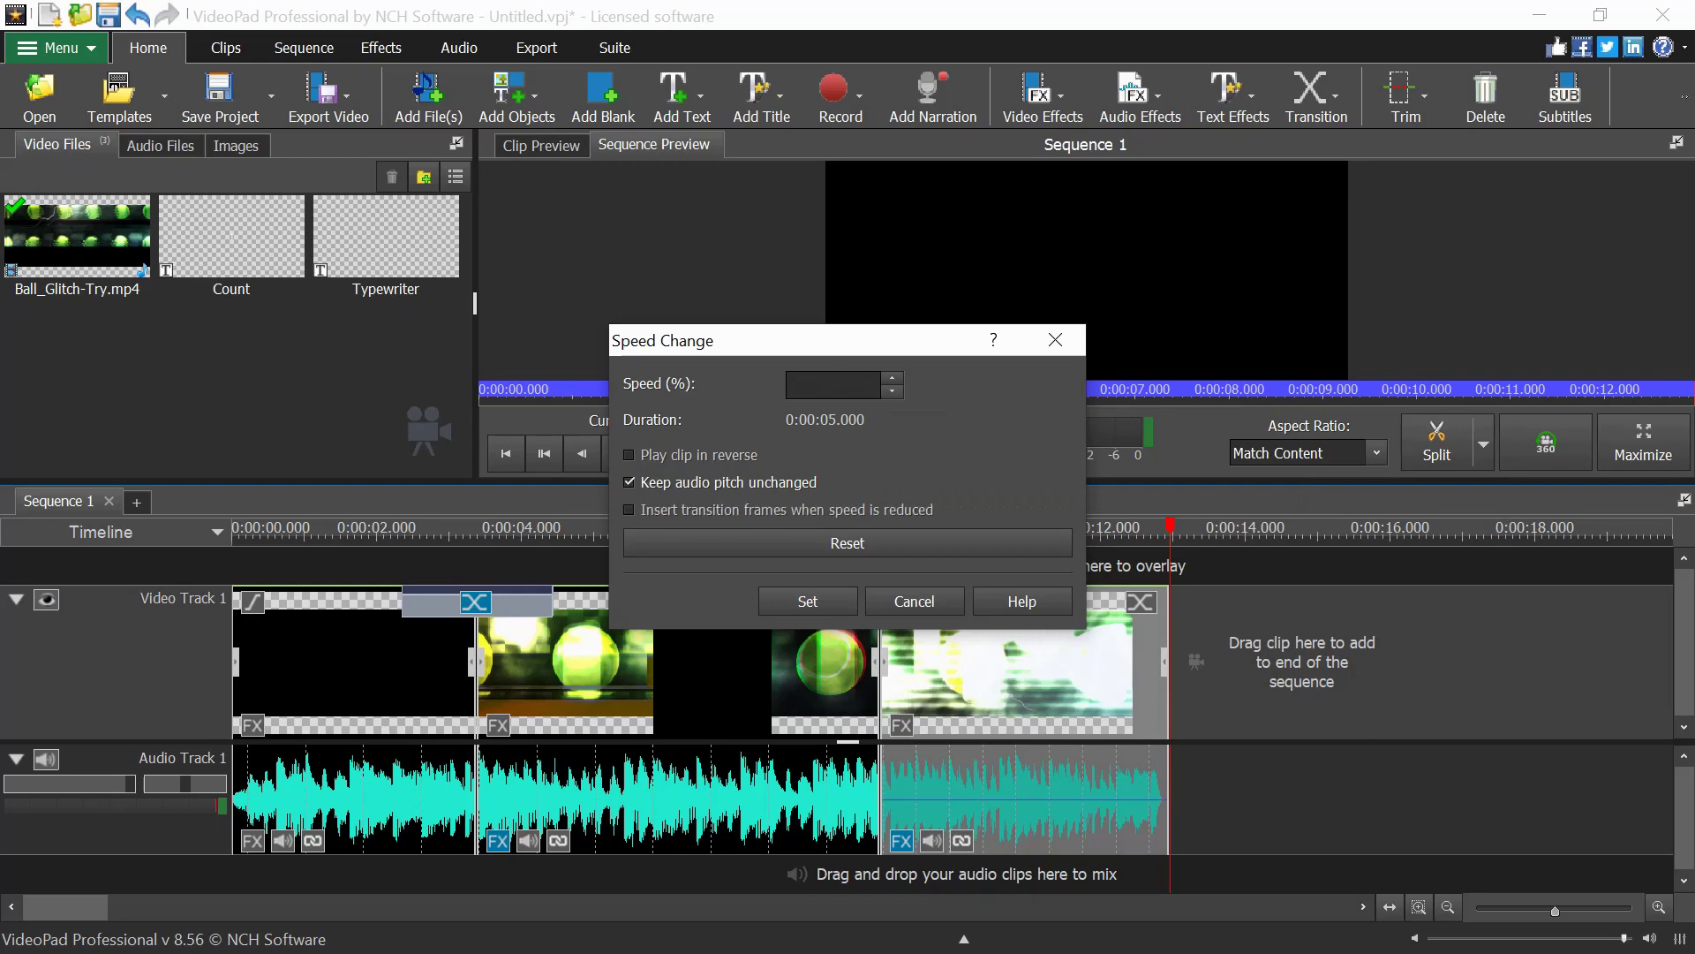
text(60)
key(Tab)
text(10)
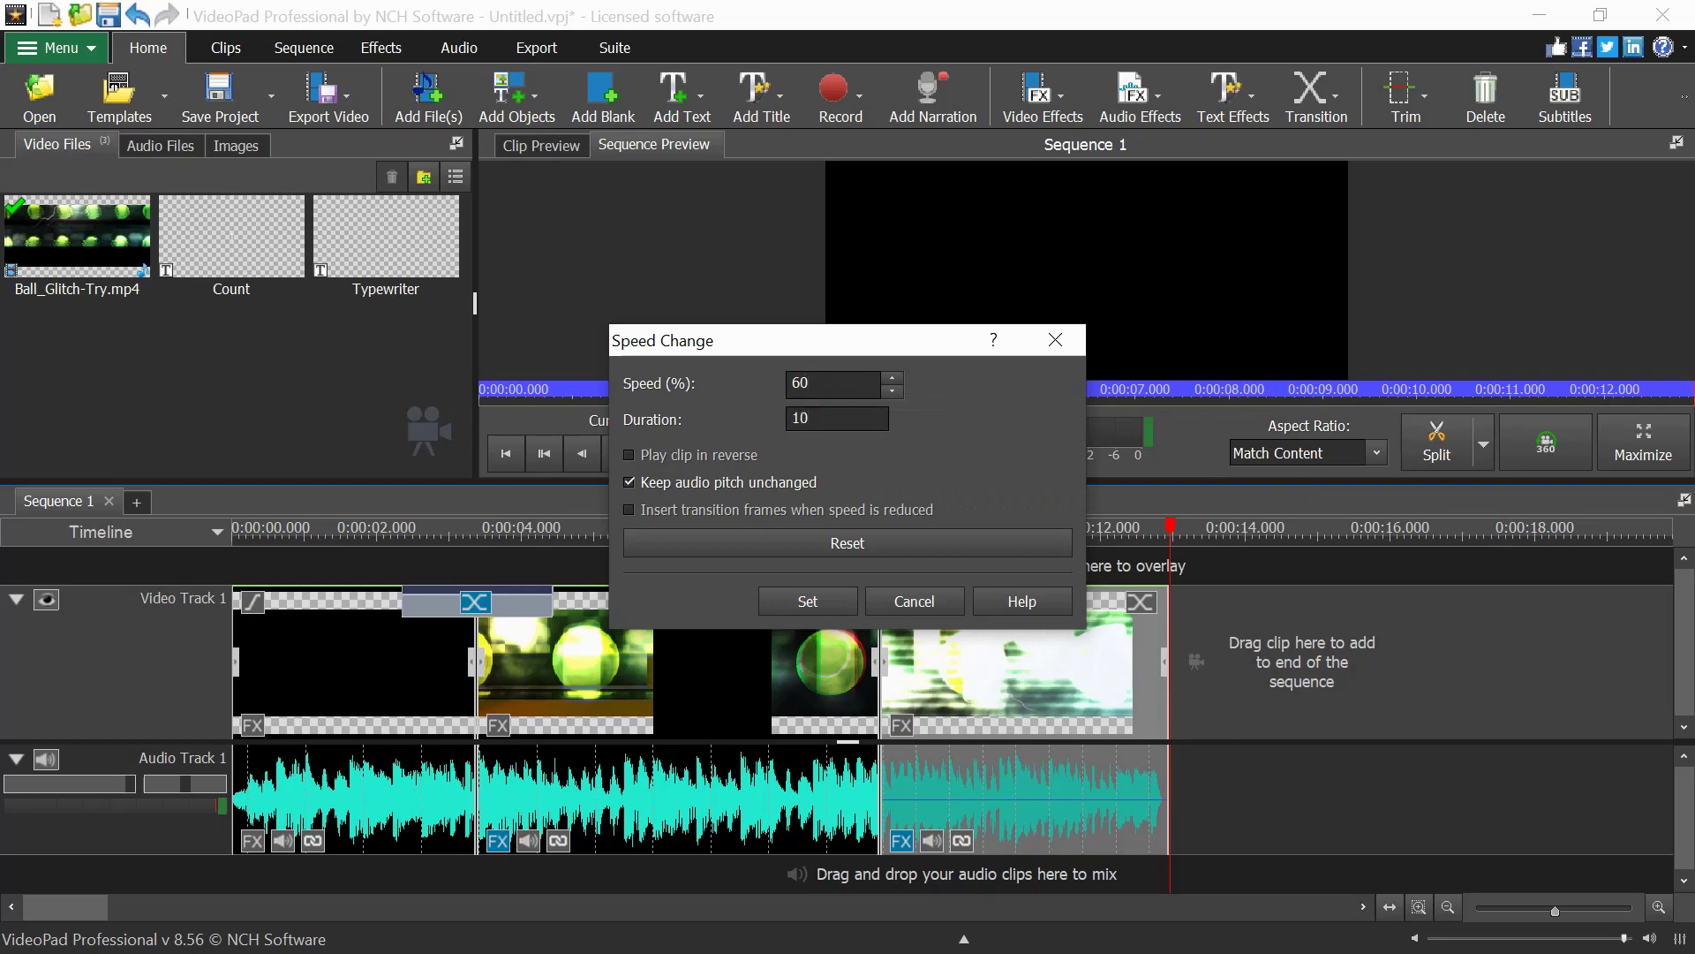
key(shift+Tab)
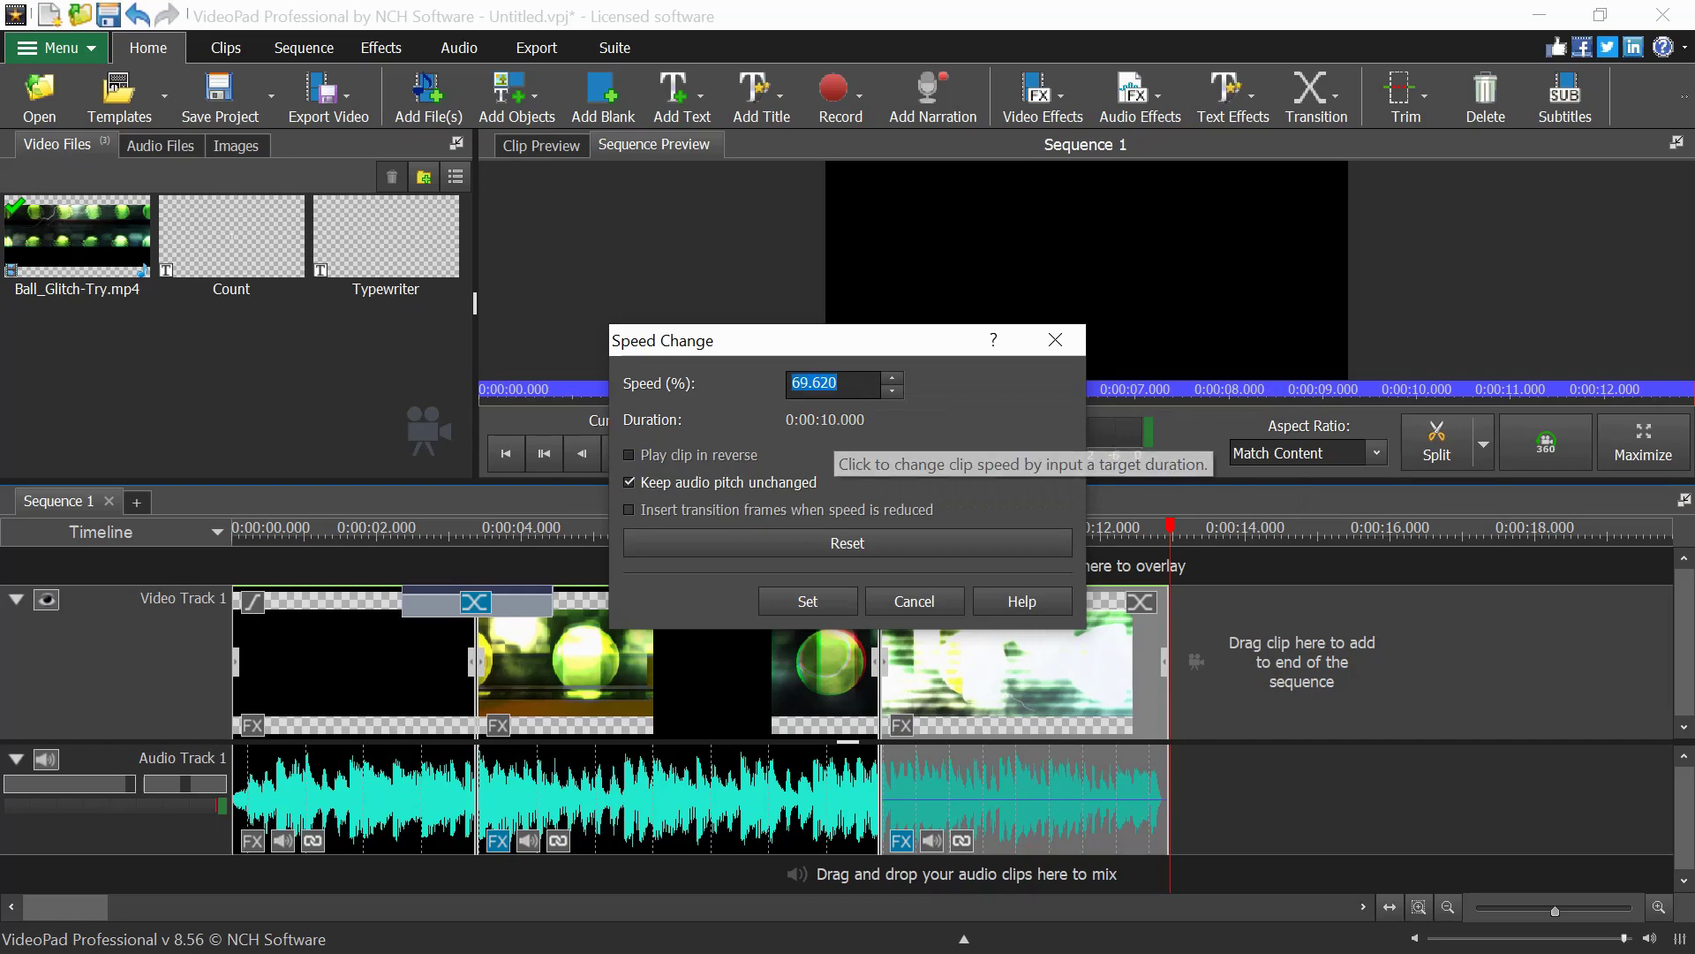
key(Tab)
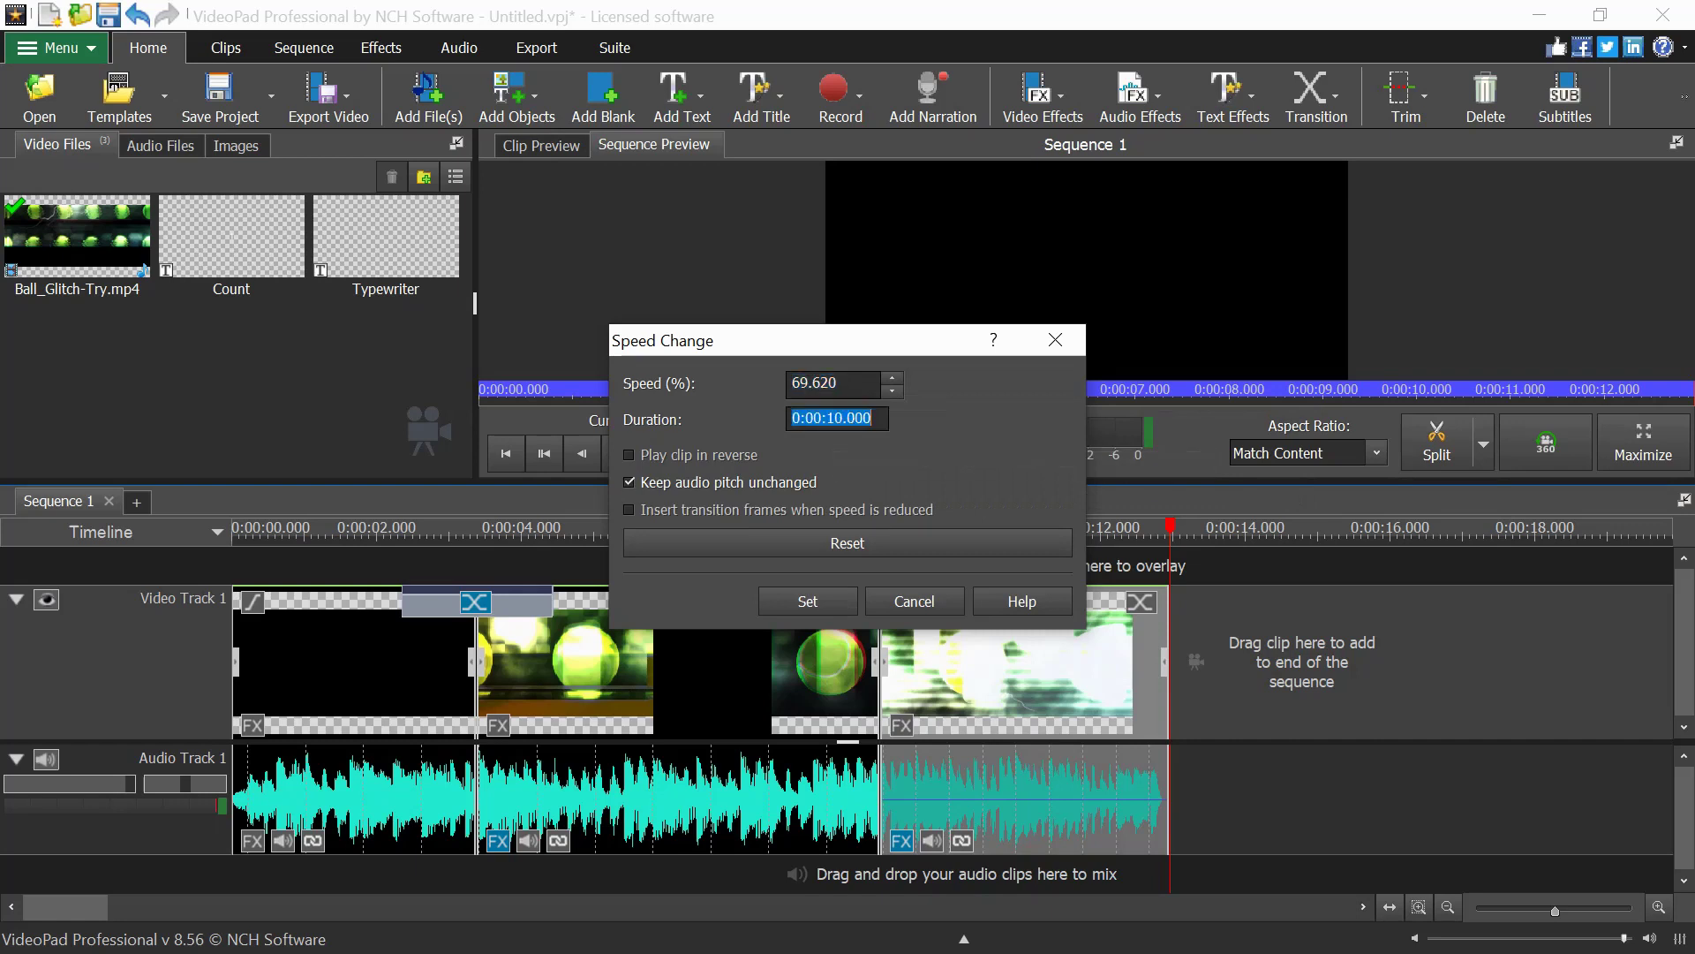
key(shift+Tab)
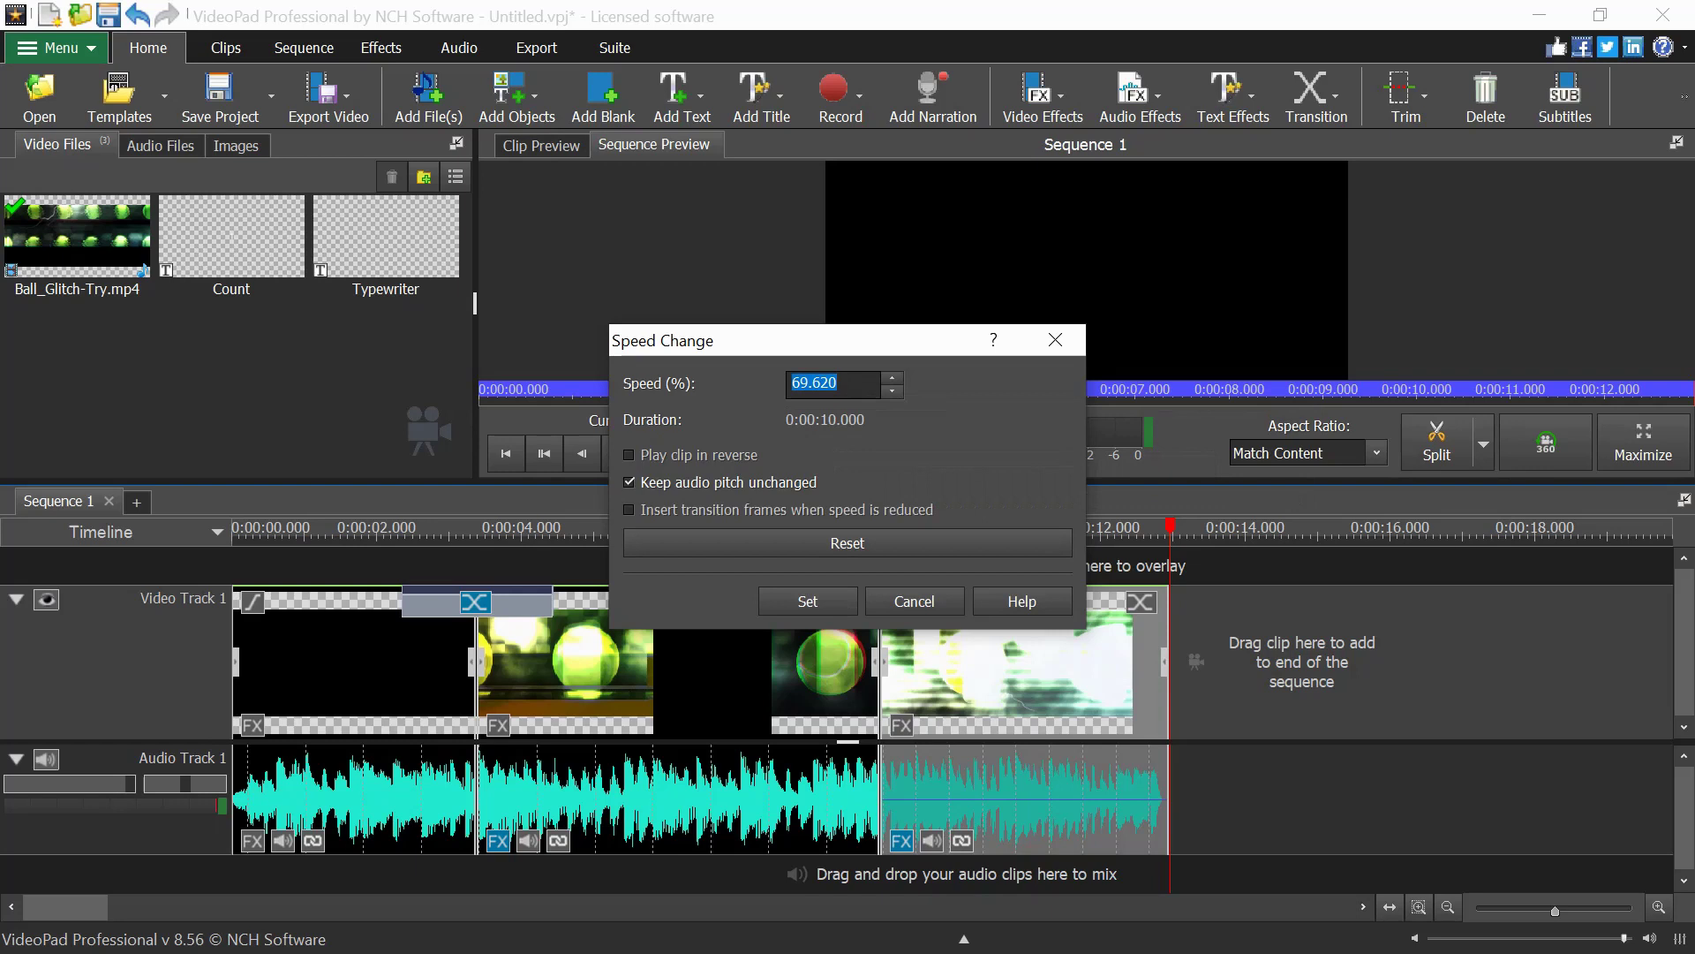
click(807, 600)
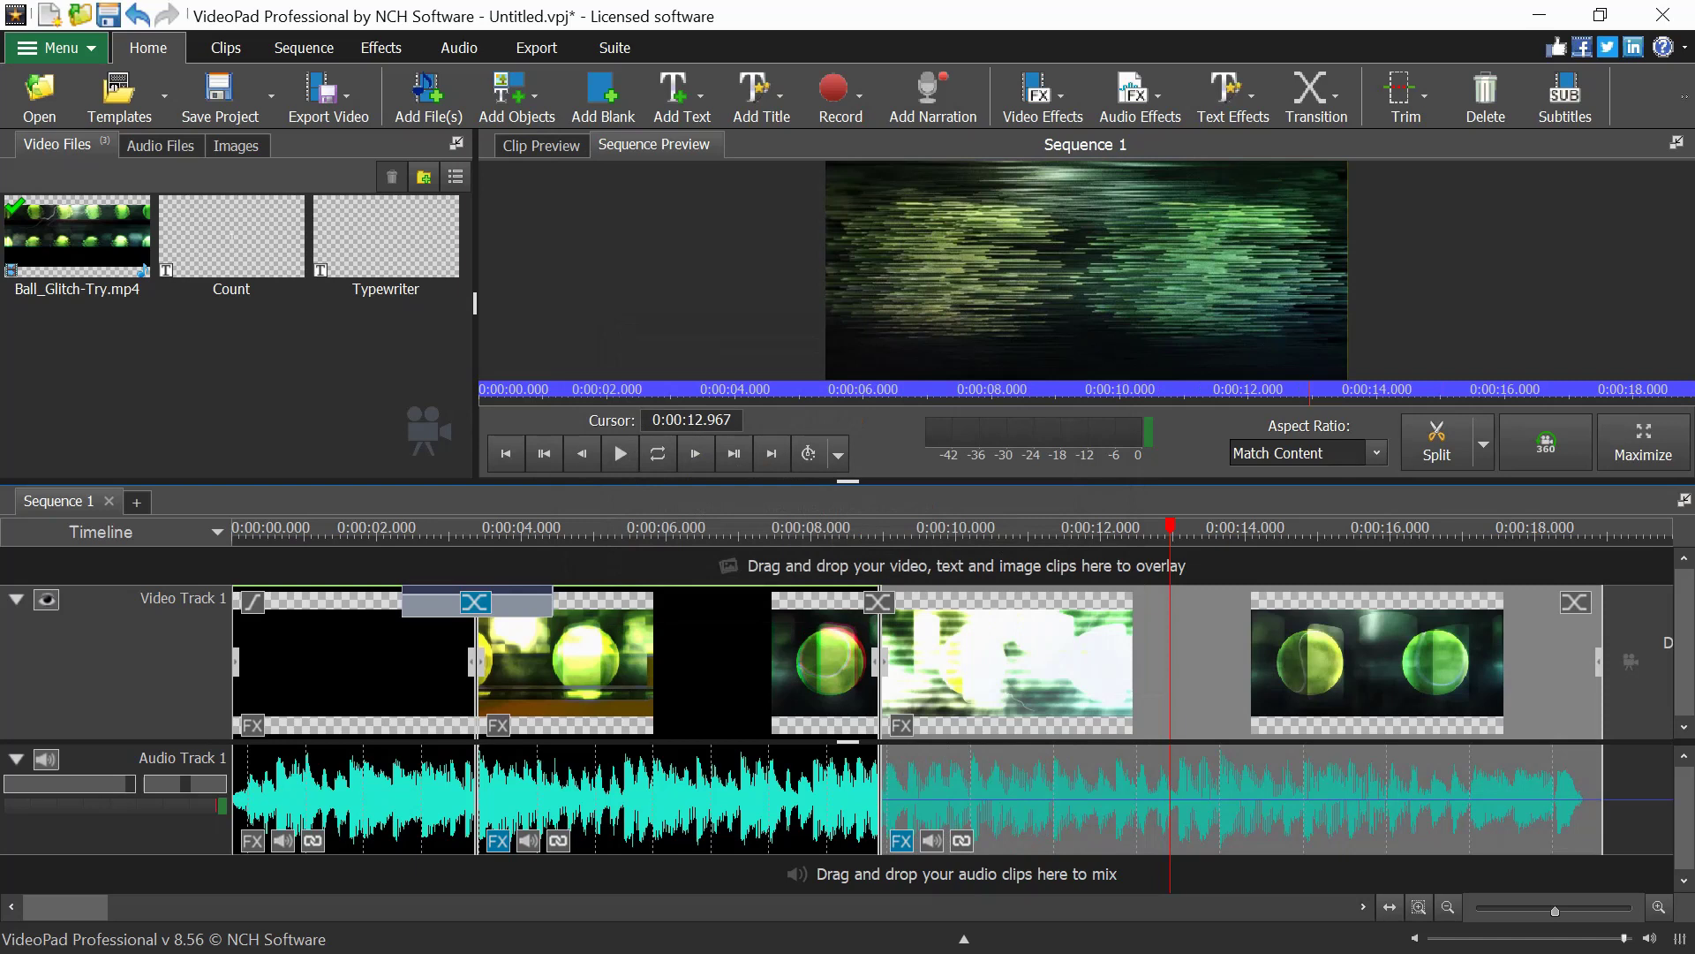
Add a Simple Text Overlay on Video Track 2 at about 0:00:09.6 and move it to start at about 0:00:07.7.
click(1463, 528)
drag(1463, 528, 999, 528)
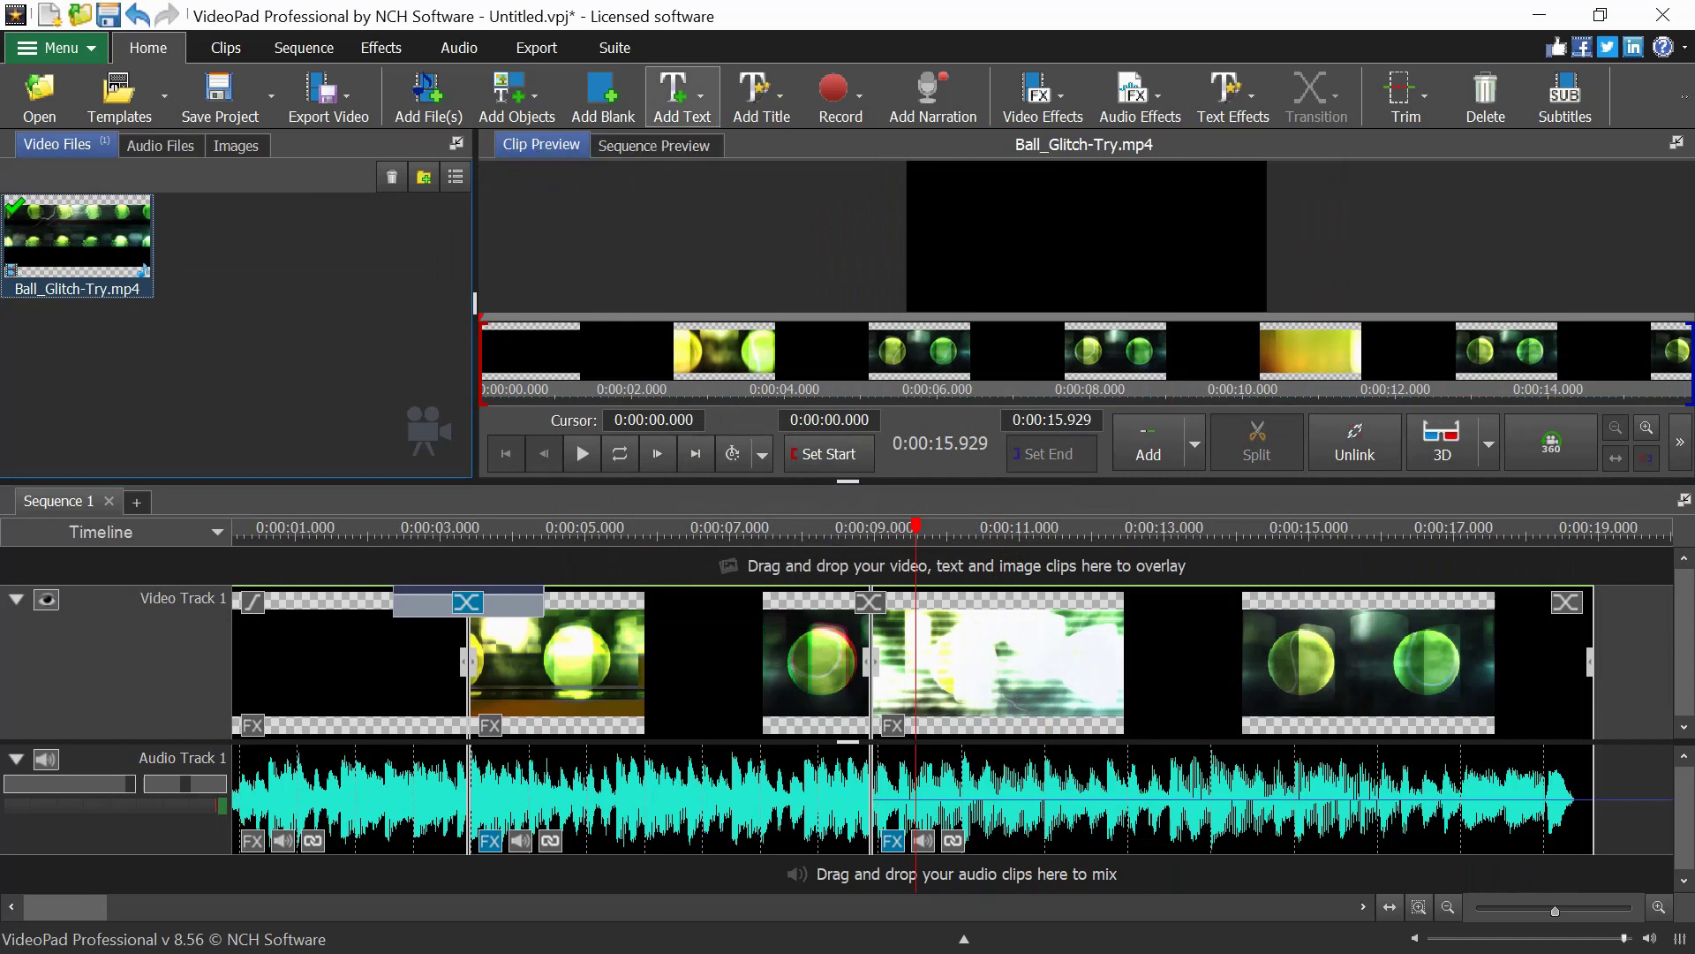
click(699, 96)
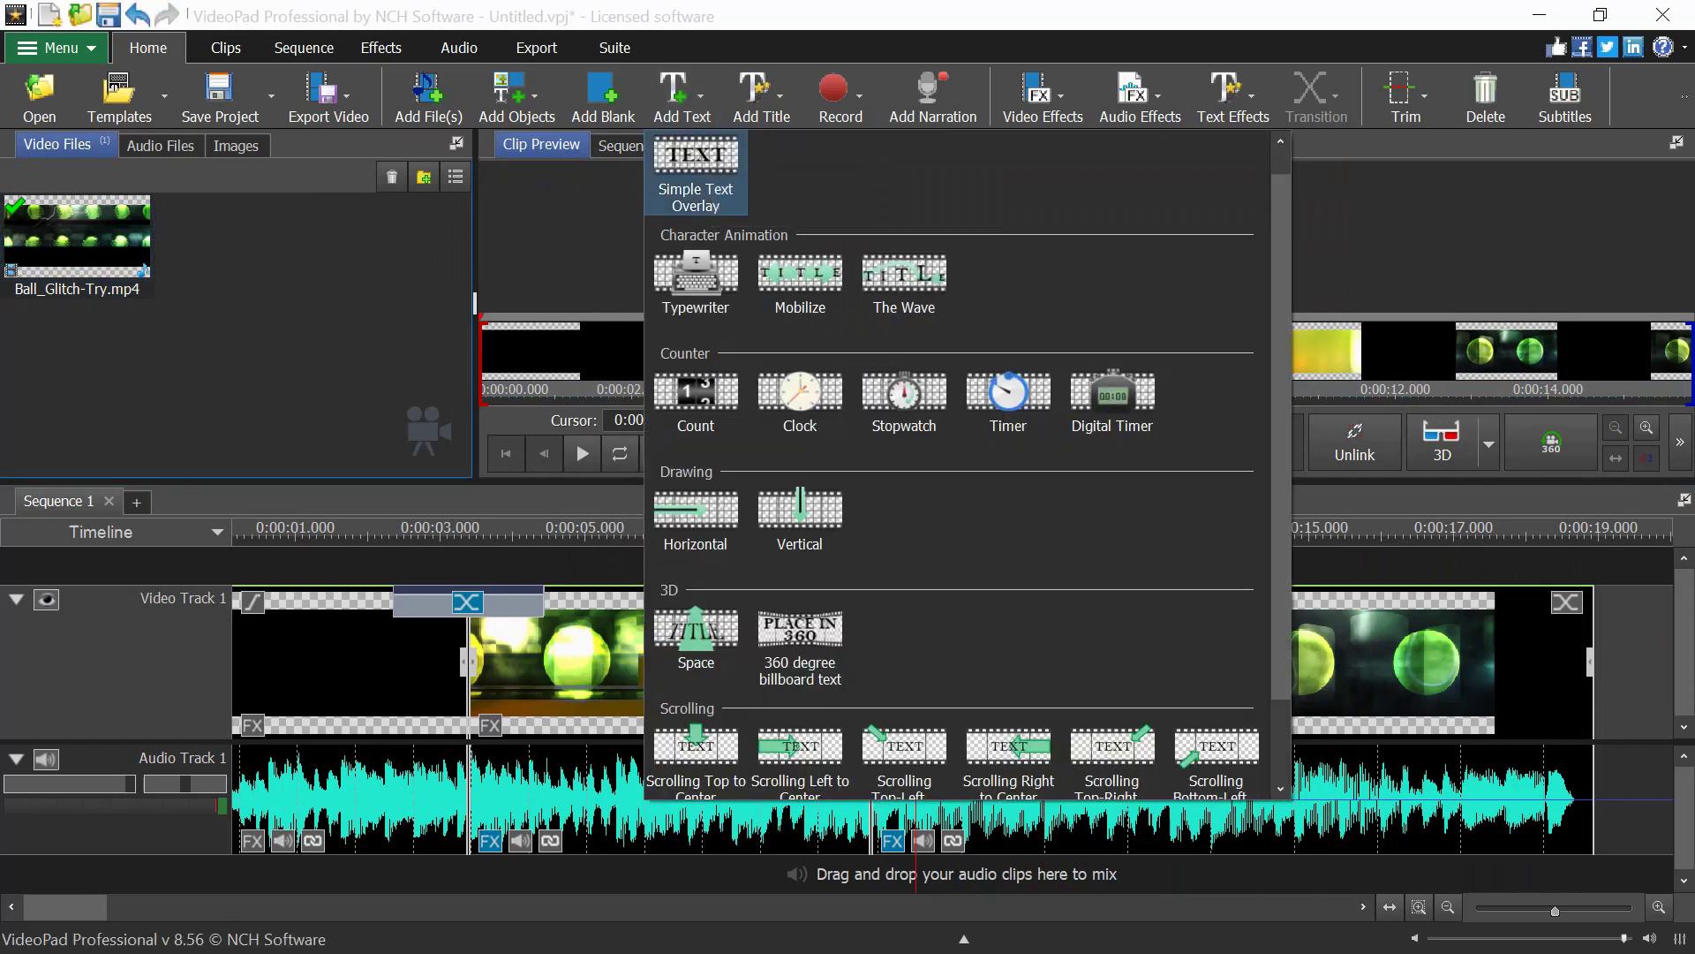
click(697, 172)
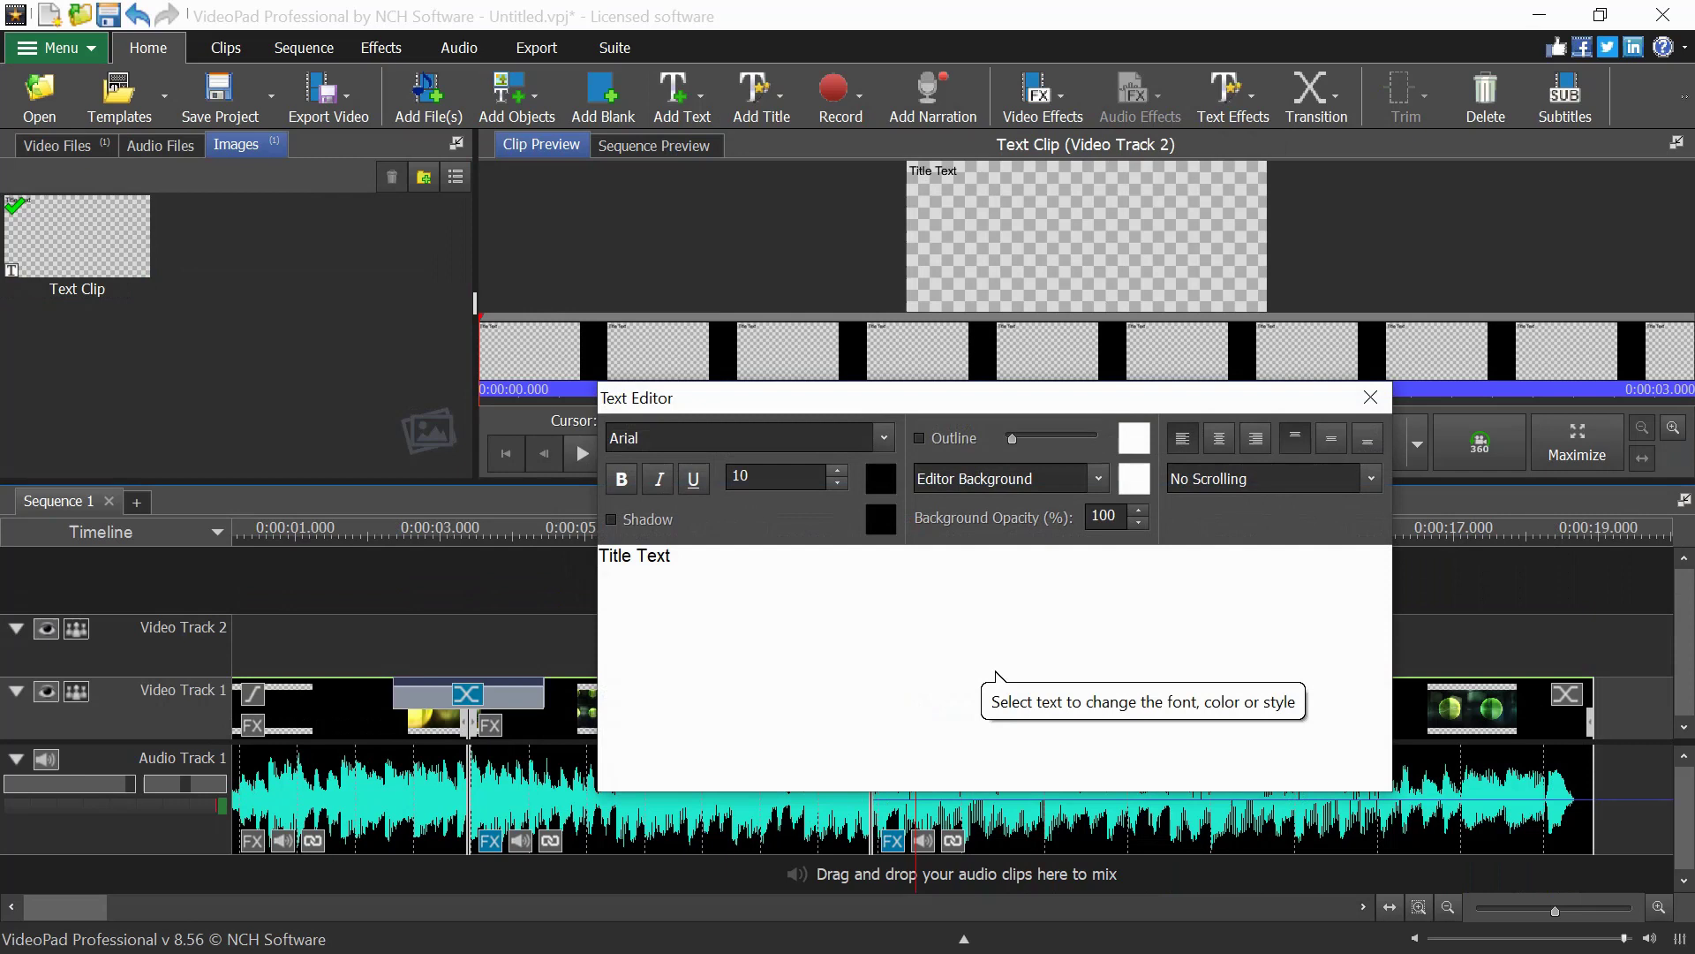
click(1370, 397)
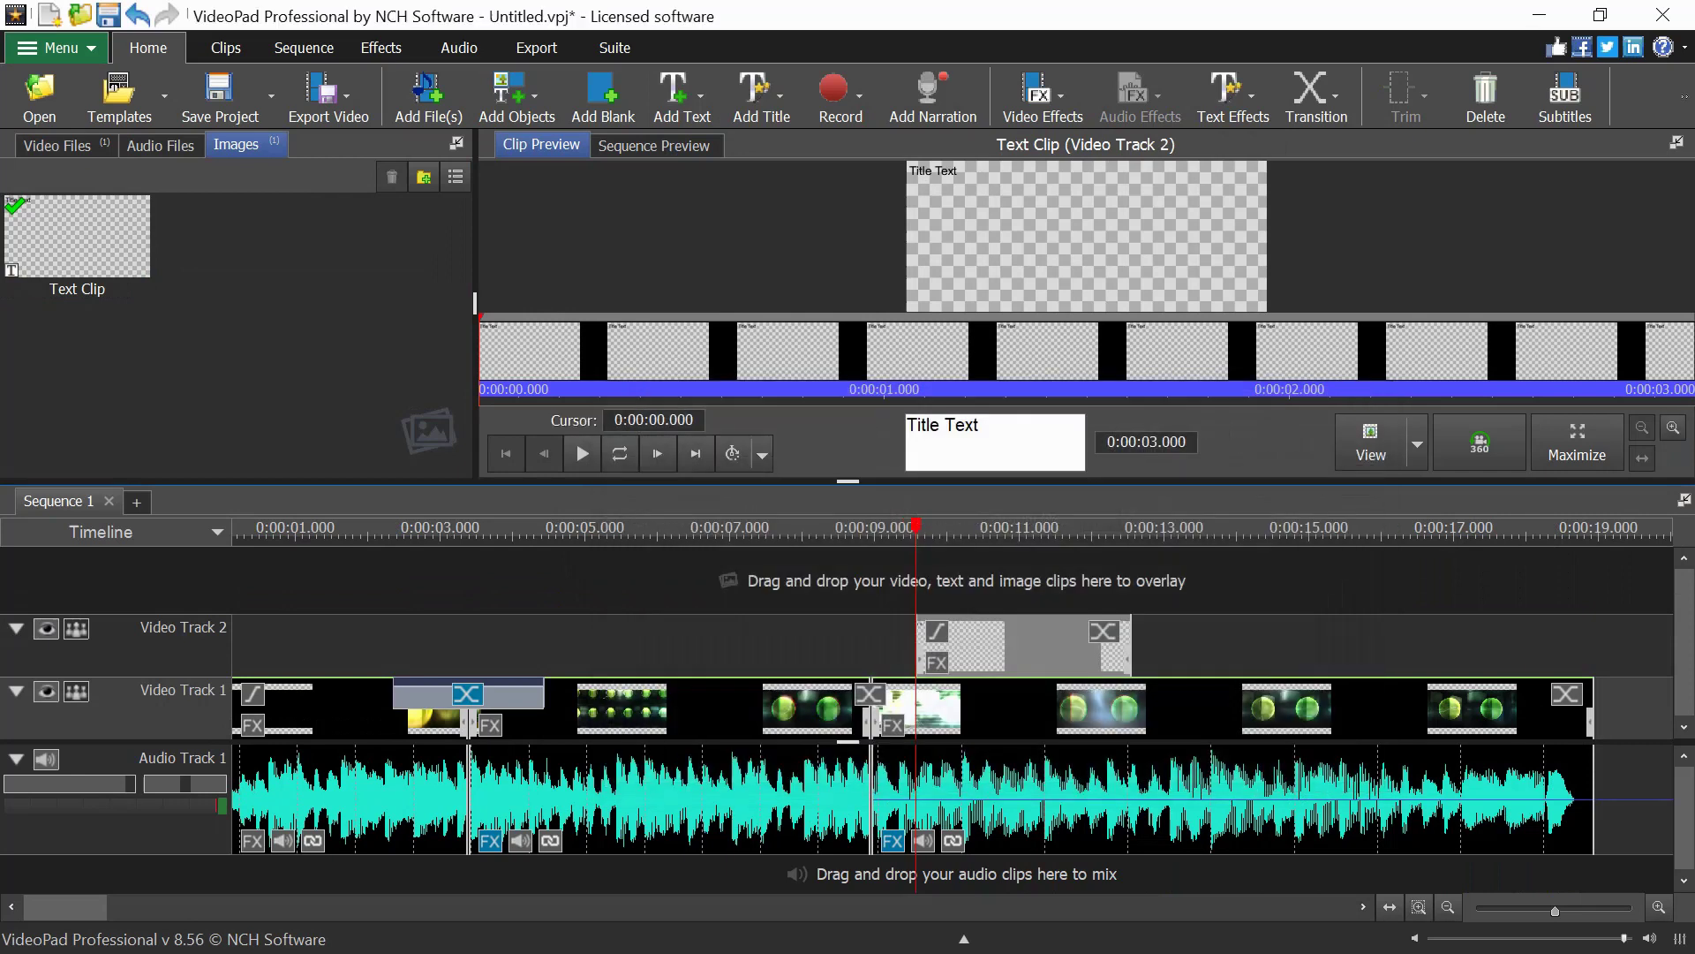
drag(1024, 645, 887, 645)
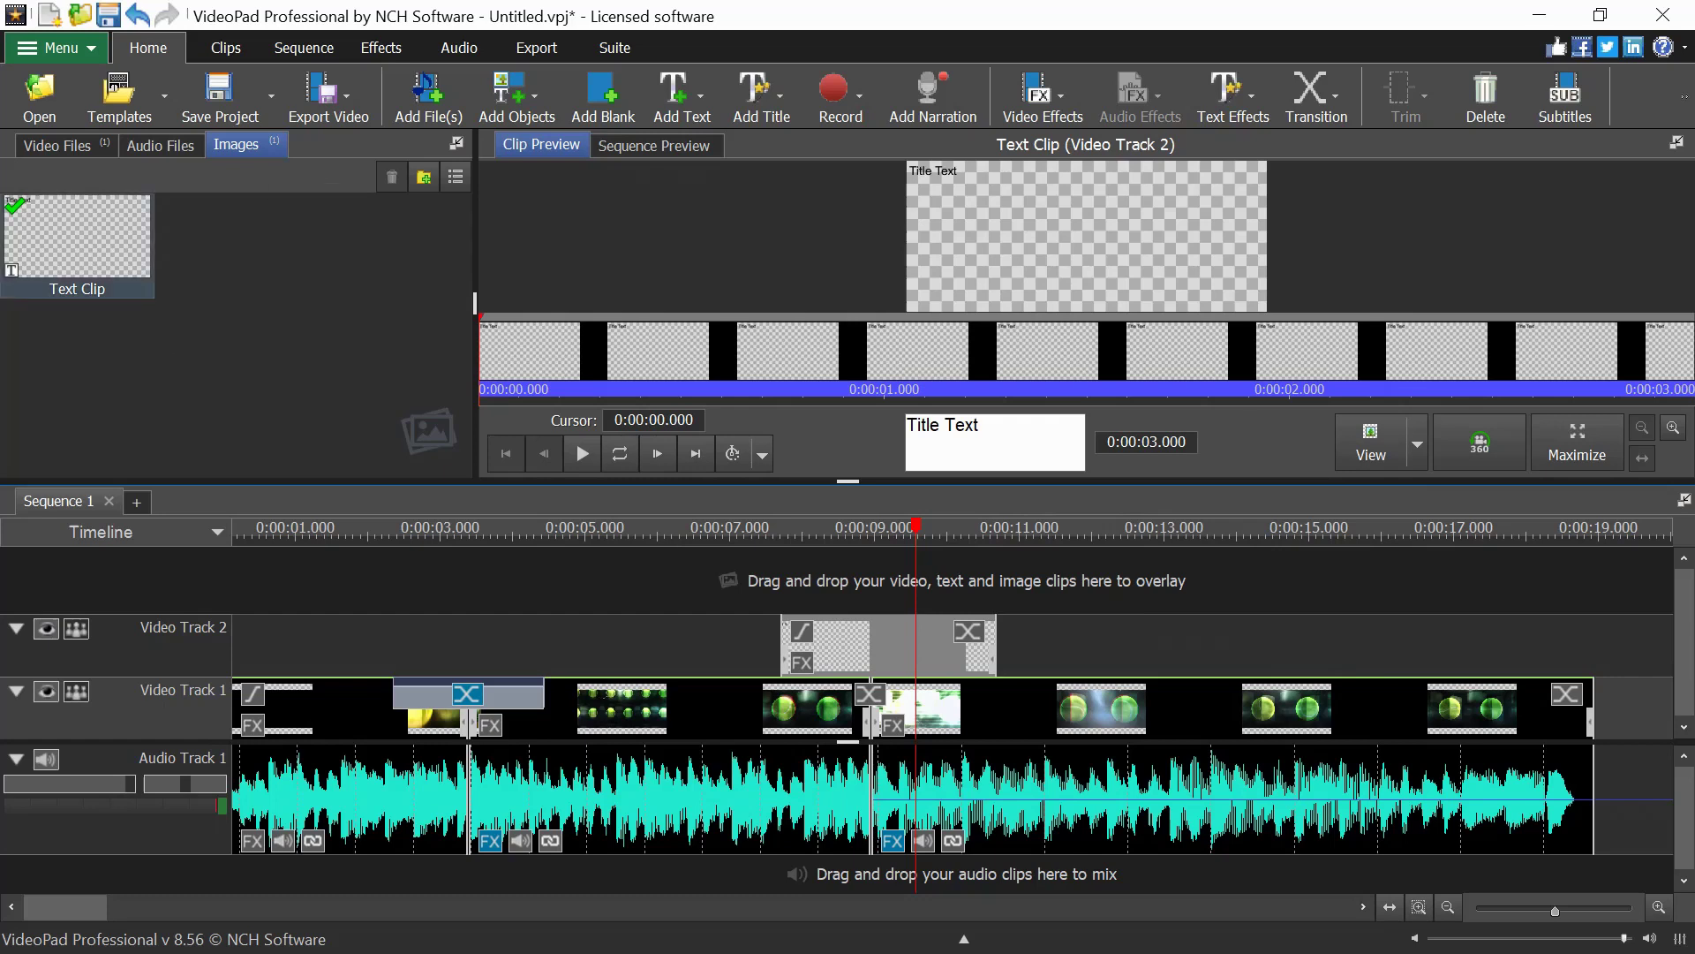
Place the playhead at 0:00:07.633, just before the text overlay, and delete the Text Clip from the project's images.
mouse_move(16, 217)
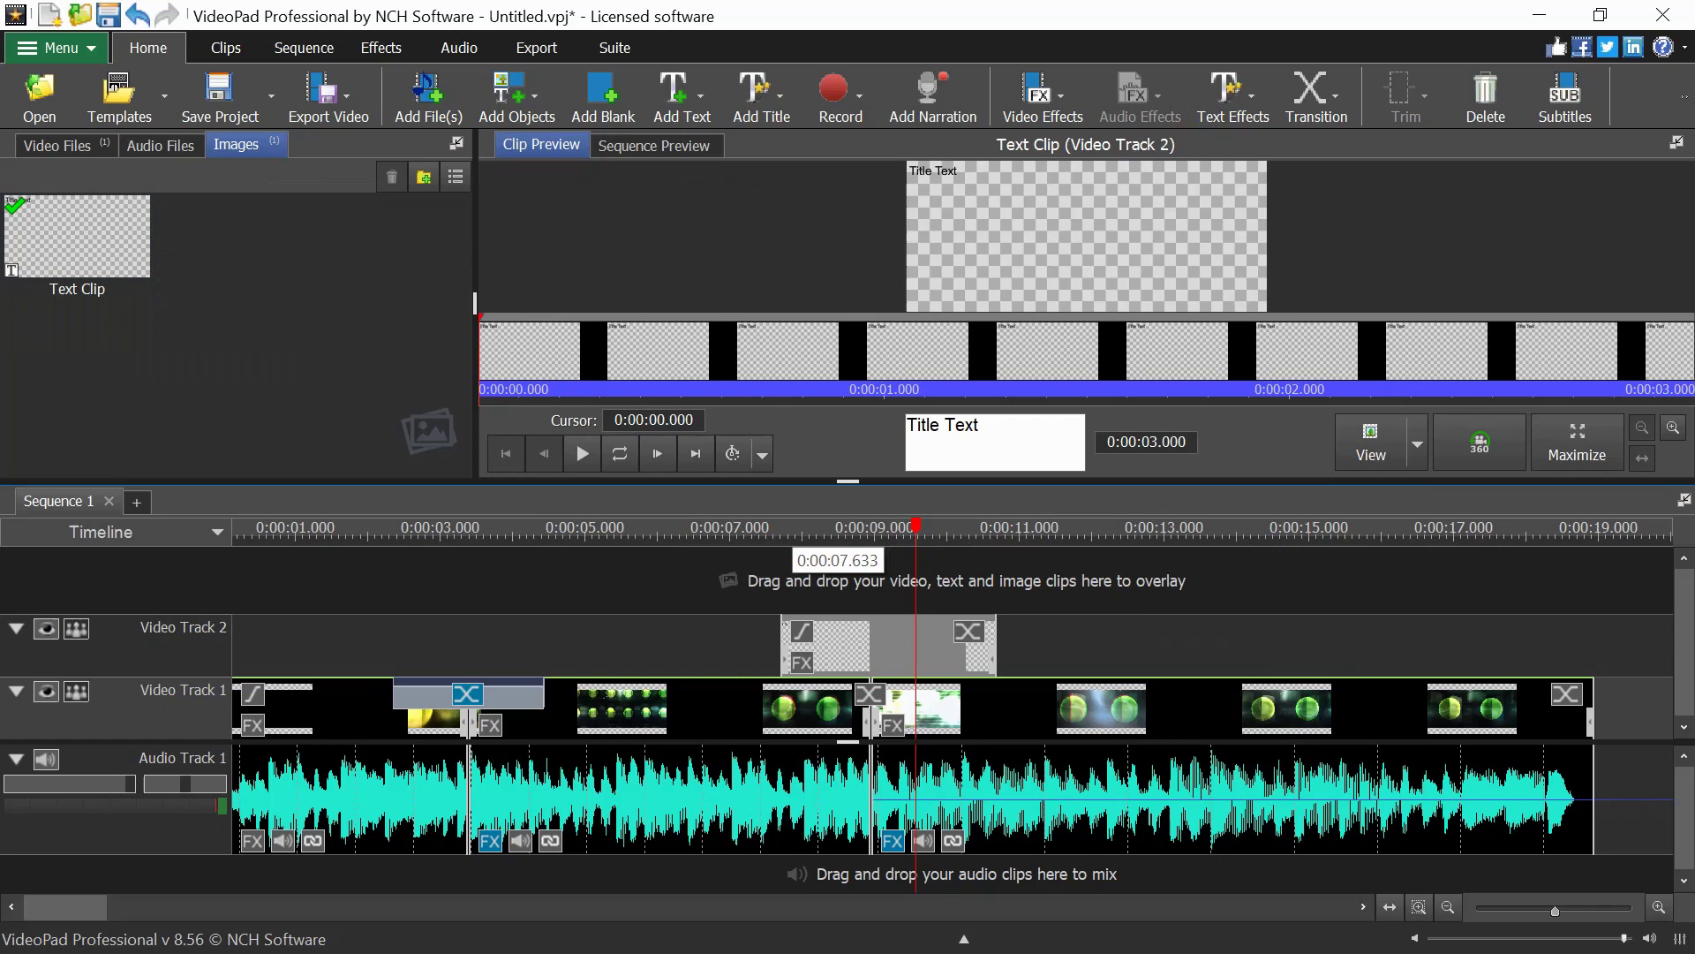
click(775, 533)
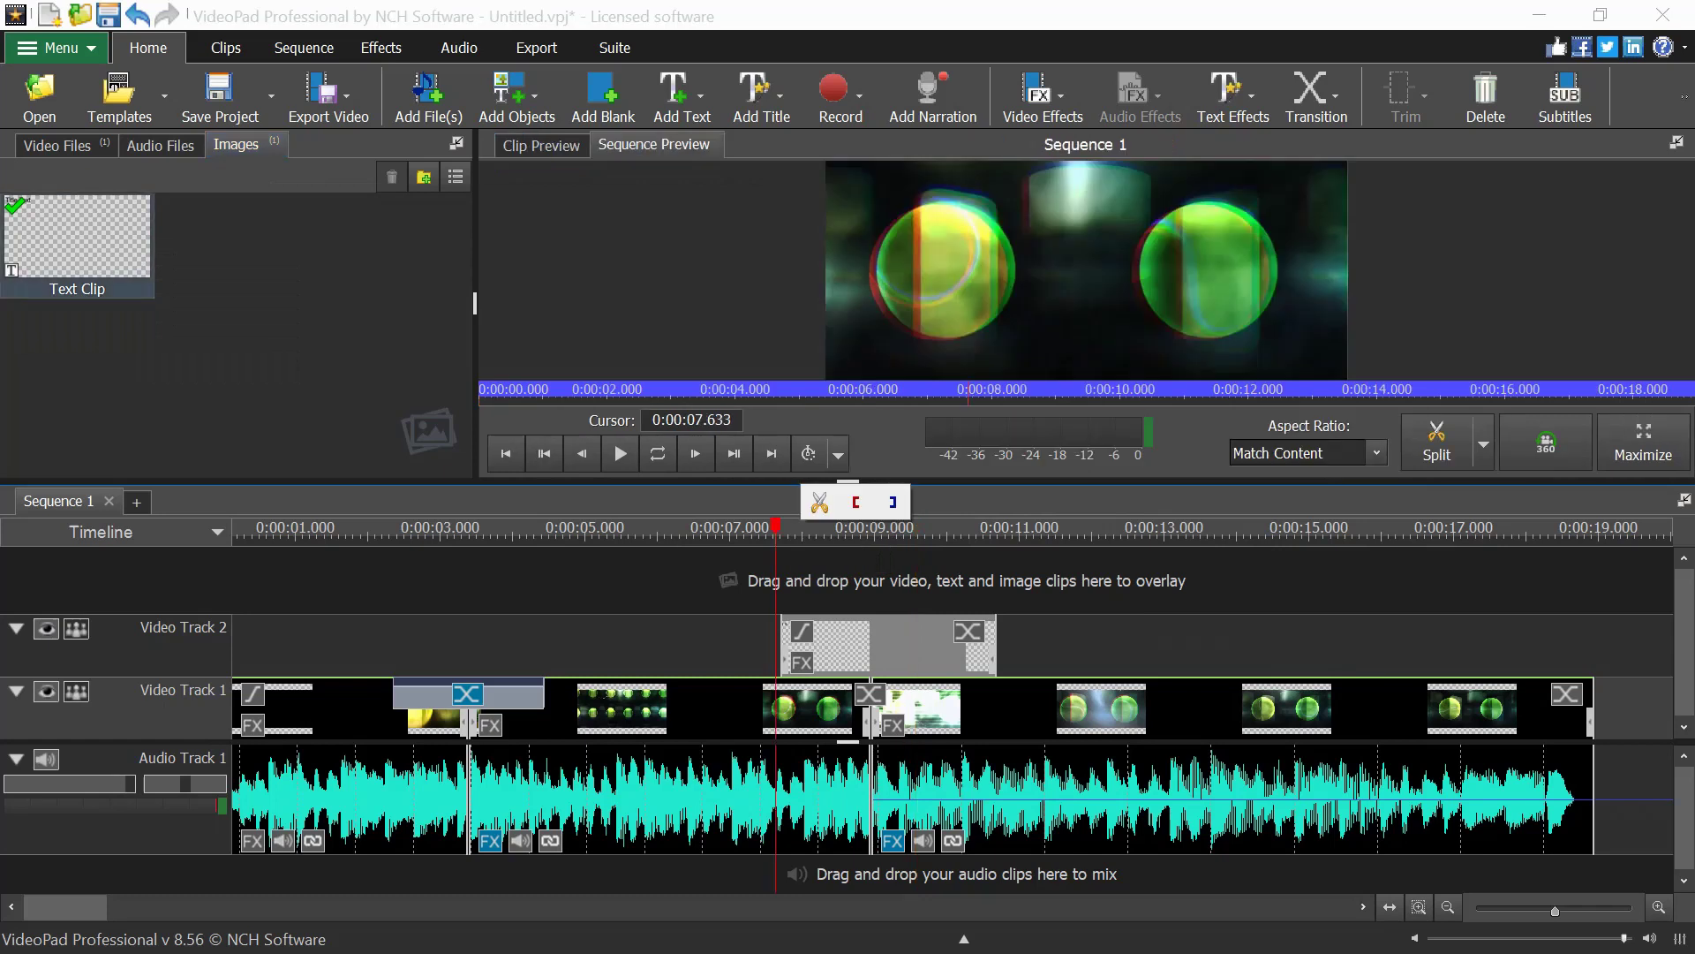
click(115, 265)
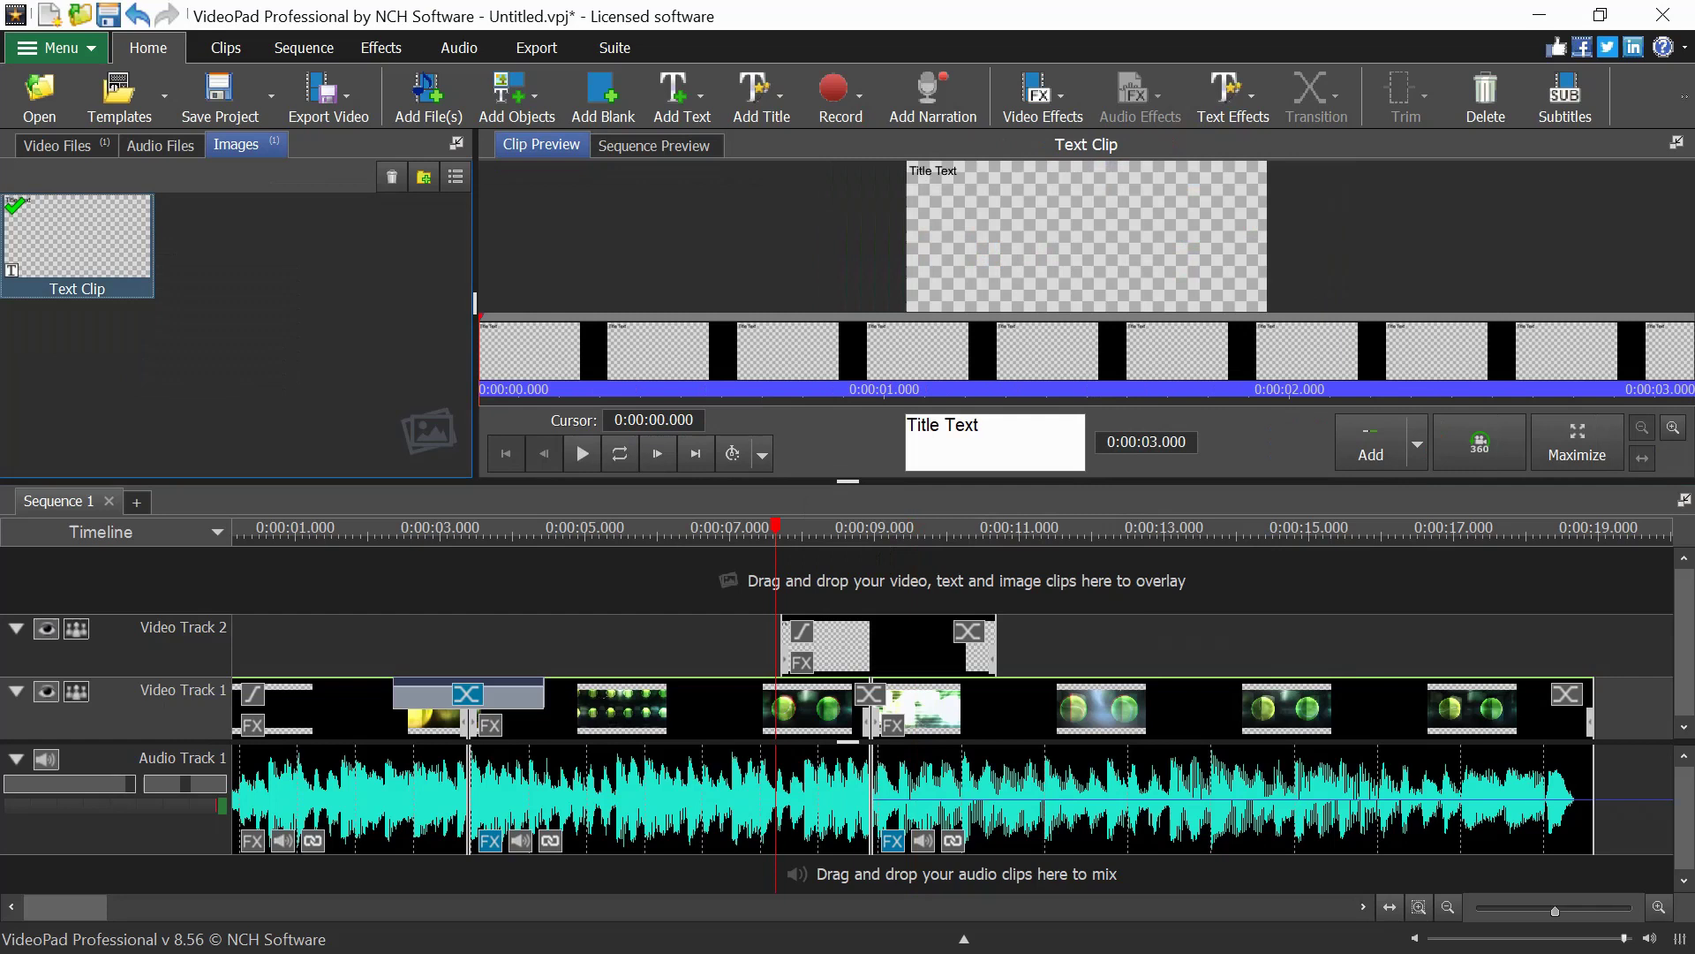
key(Delete)
click(920, 579)
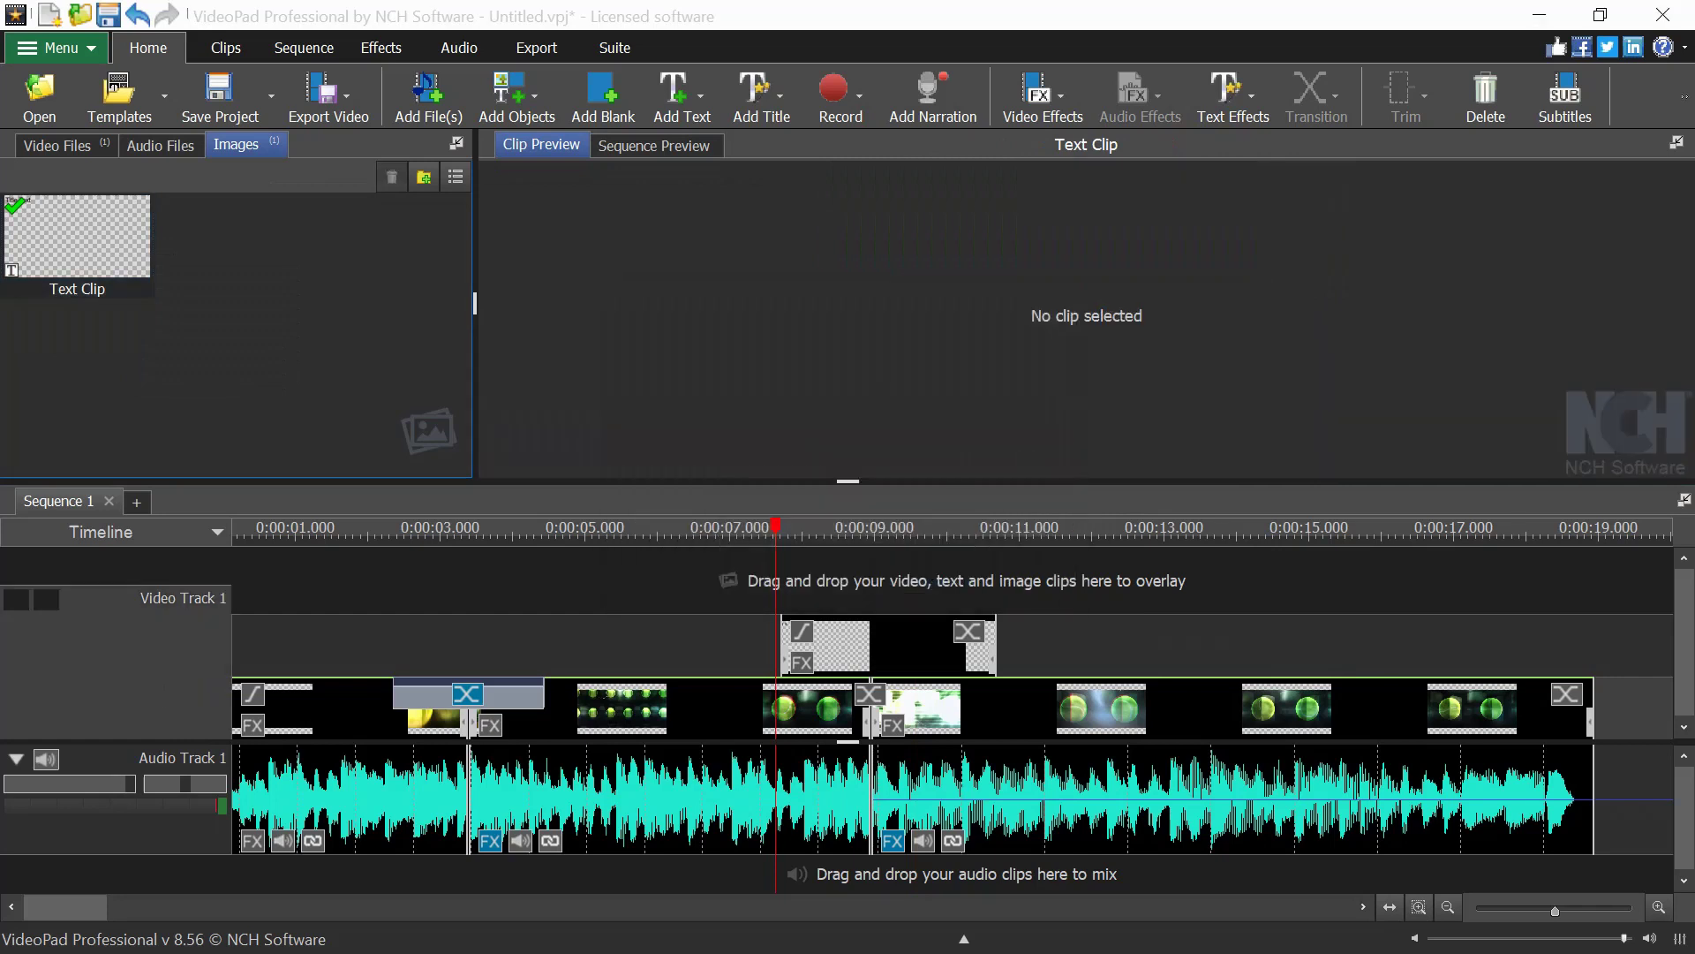
Scrub the sequence to 0:00:18.667, try trimming the last clip's end to the playhead, and undo the trim.
drag(960, 557, 499, 558)
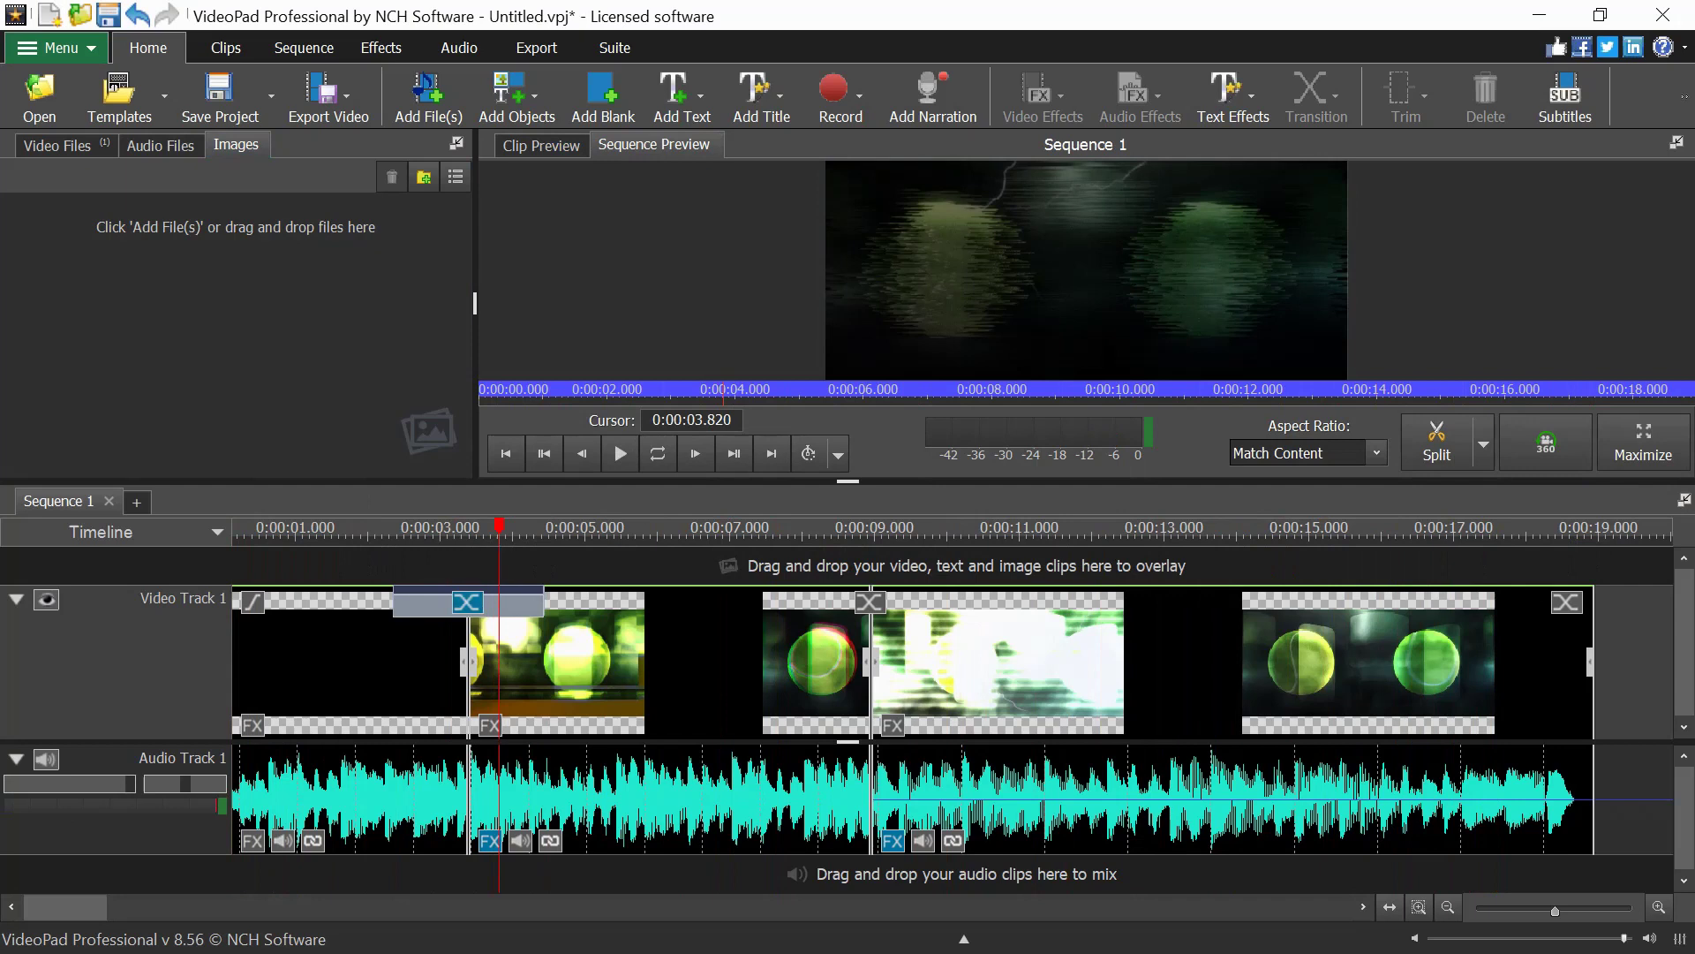
click(961, 529)
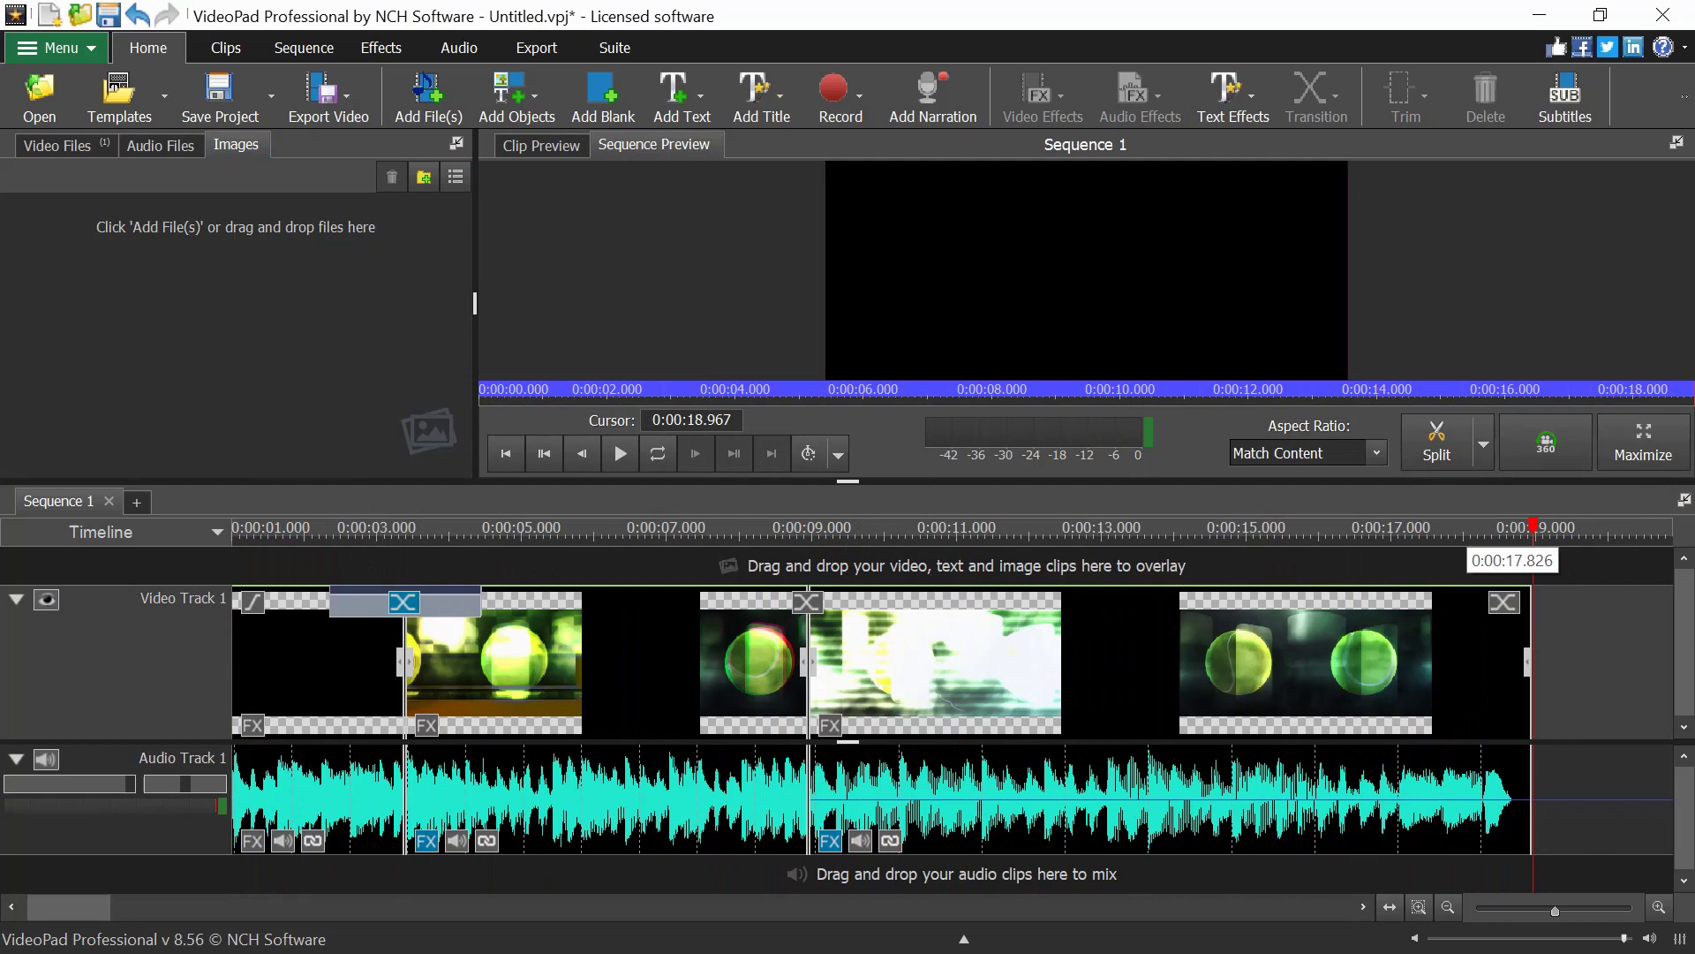
click(1450, 531)
drag(1449, 531, 1511, 530)
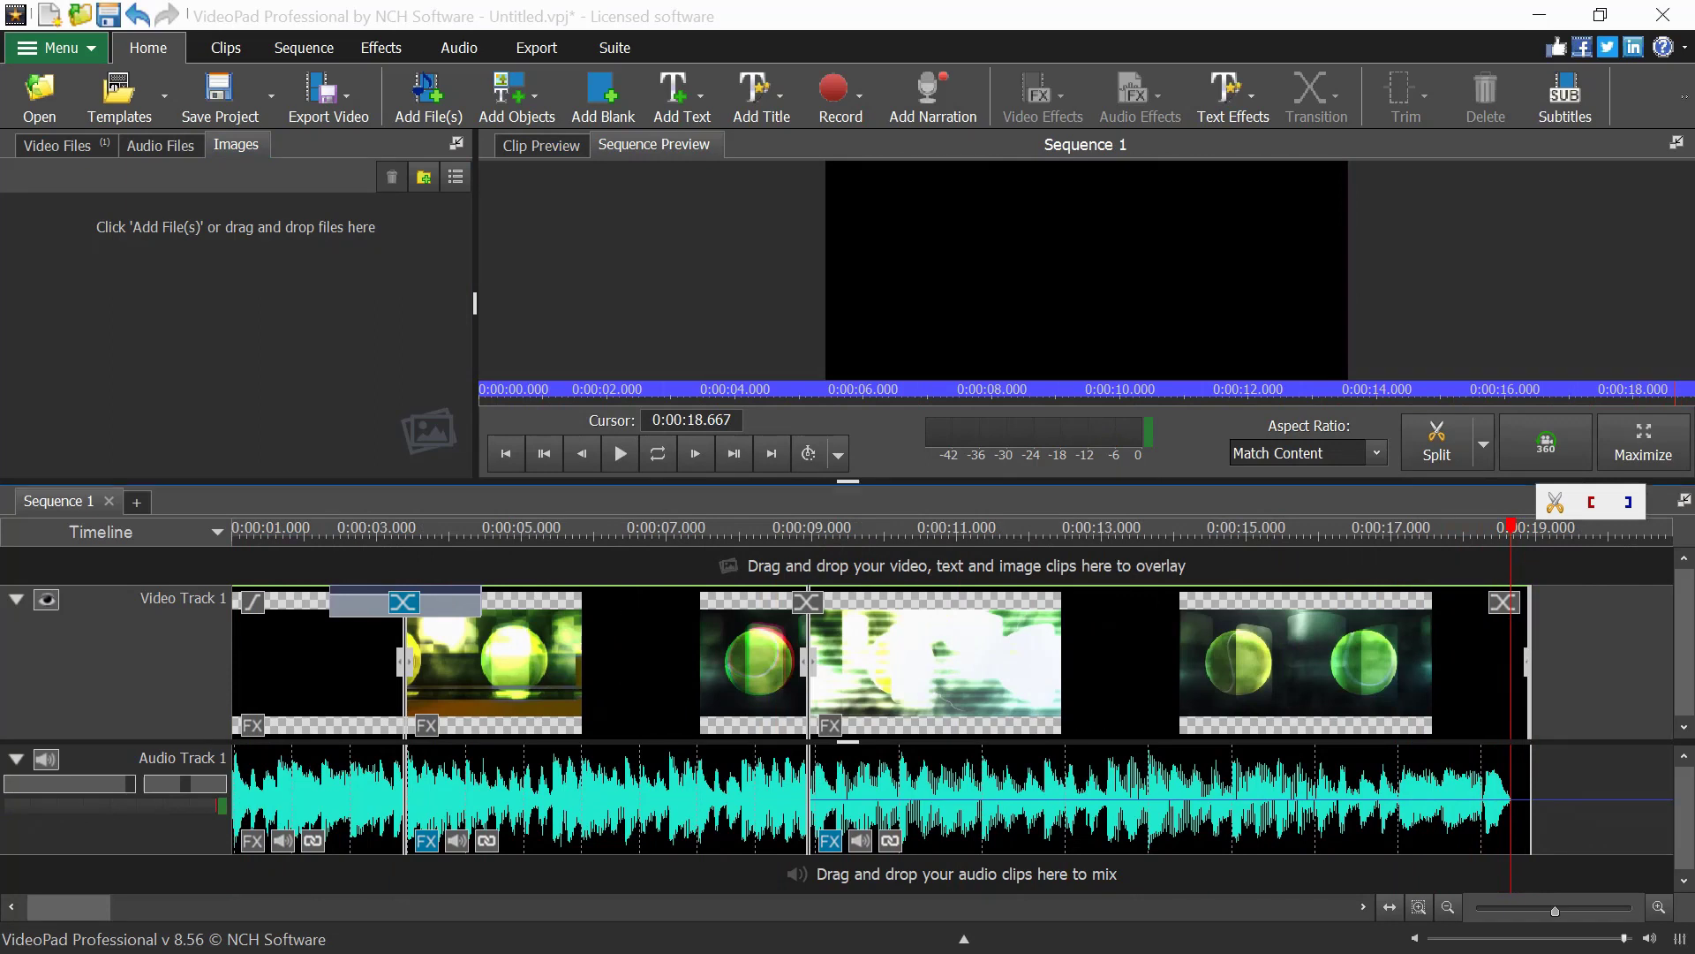
click(1527, 662)
drag(1530, 662, 1508, 662)
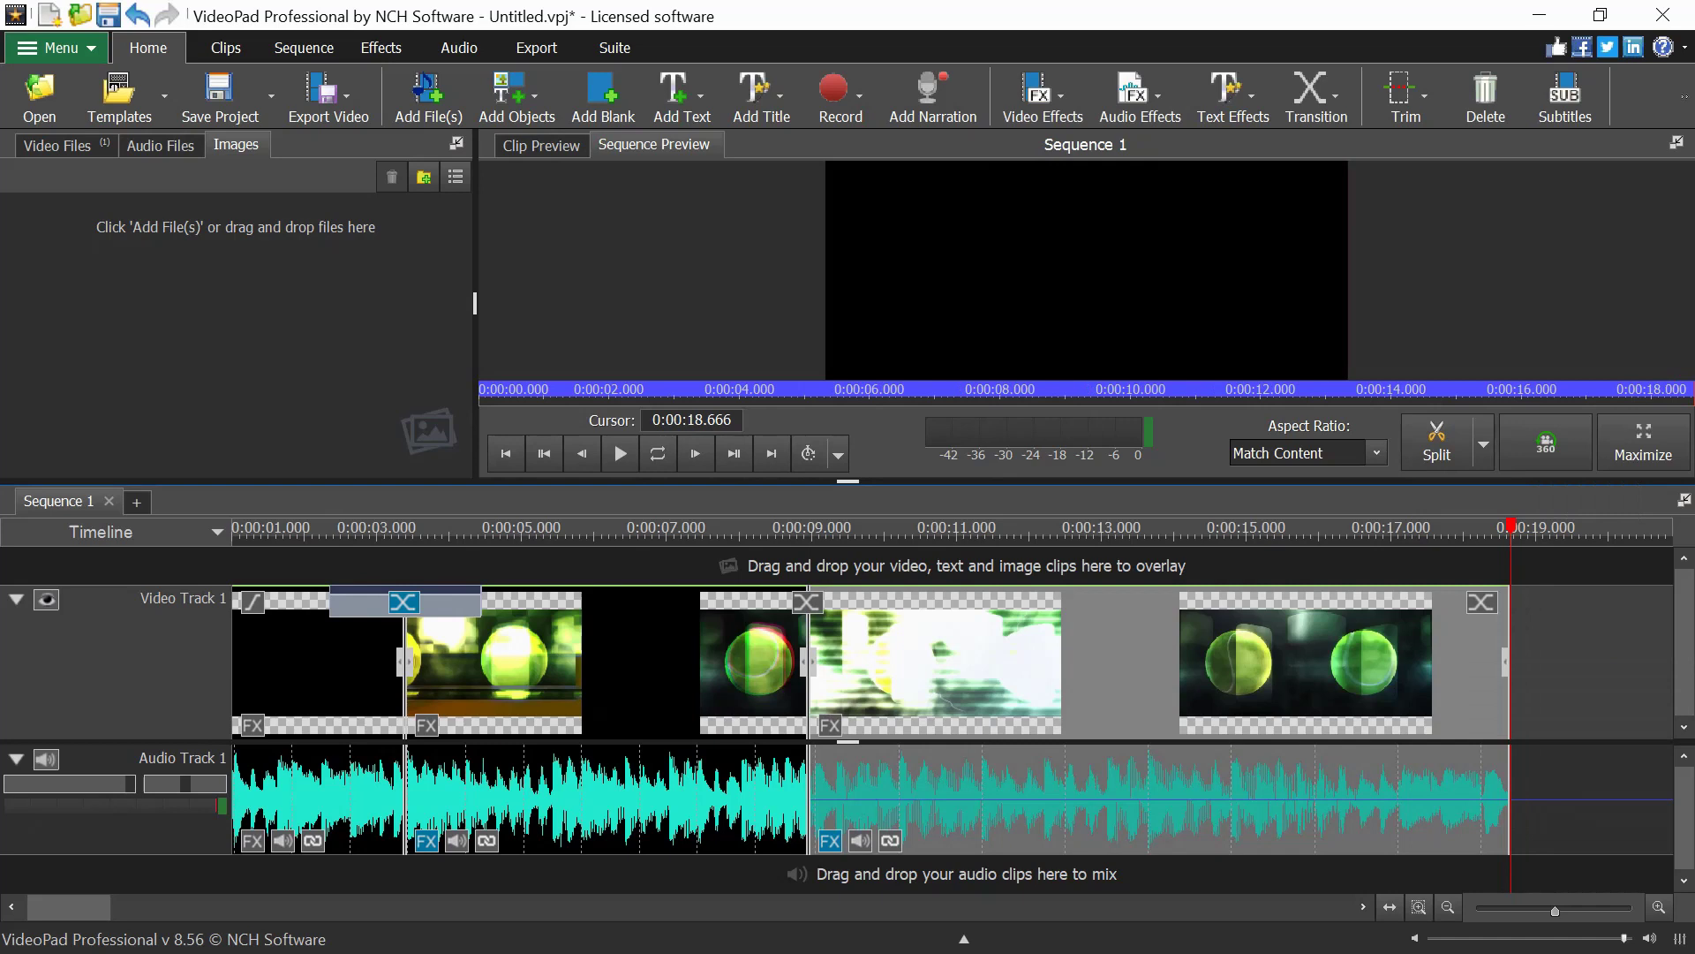
key(ctrl+z)
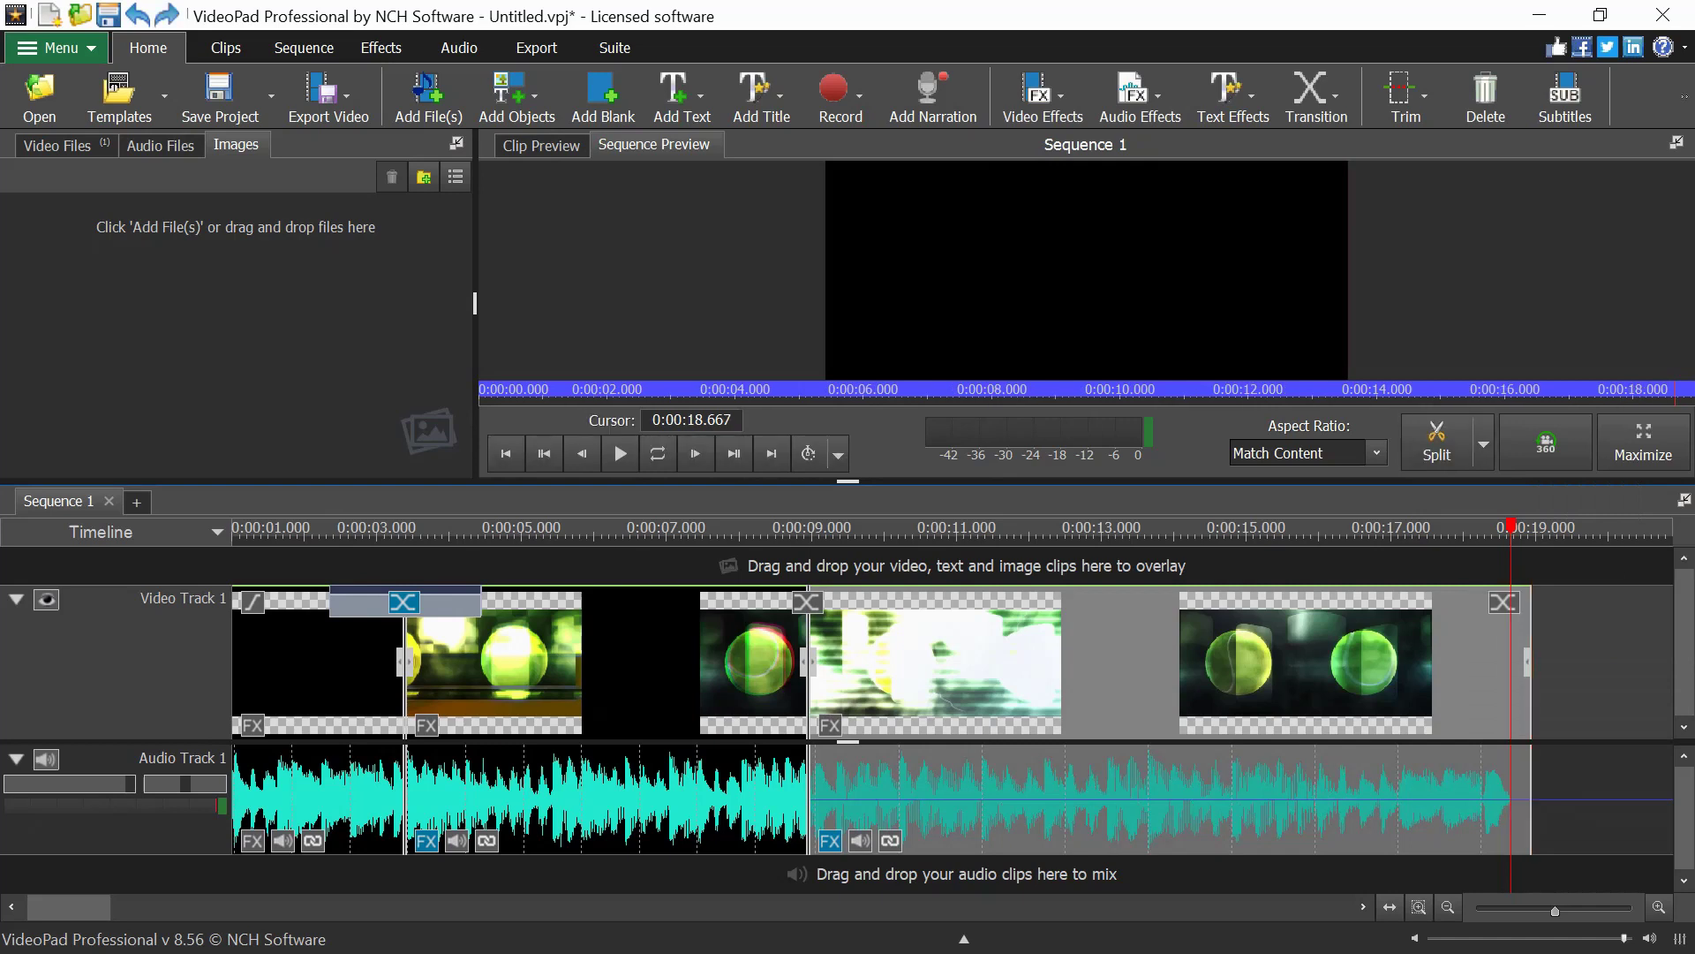
Move the playhead to 0:00:18.692 and set the last clip's end time to that position.
click(1503, 527)
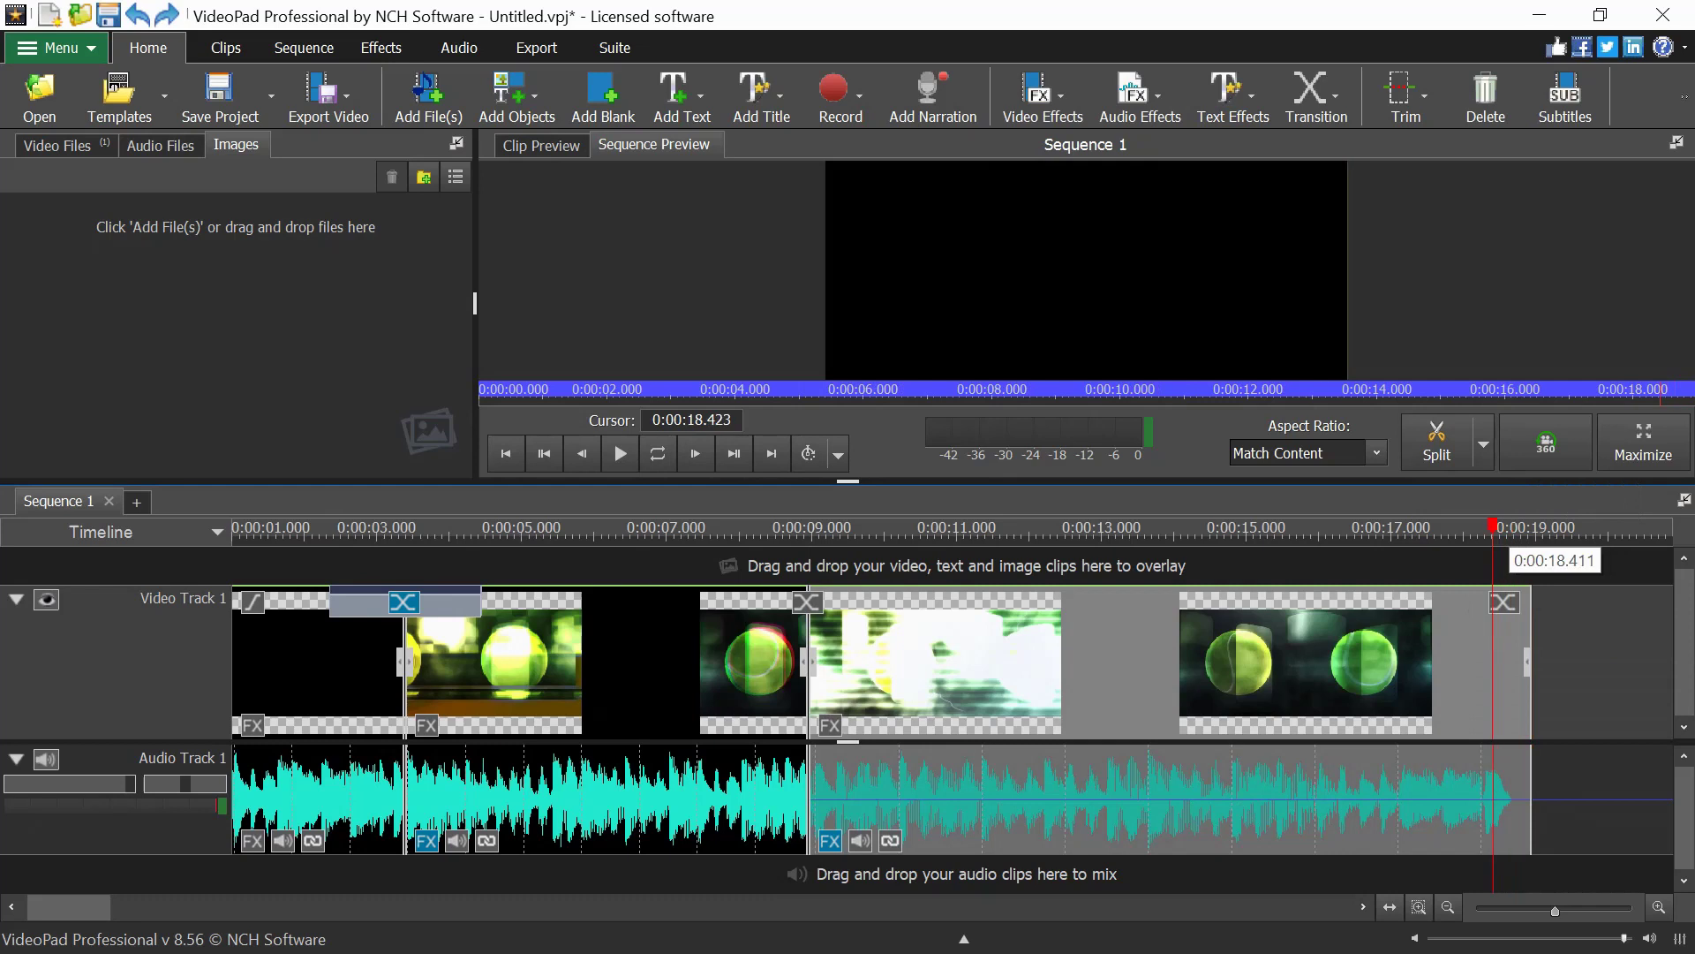
drag(1503, 527, 1513, 527)
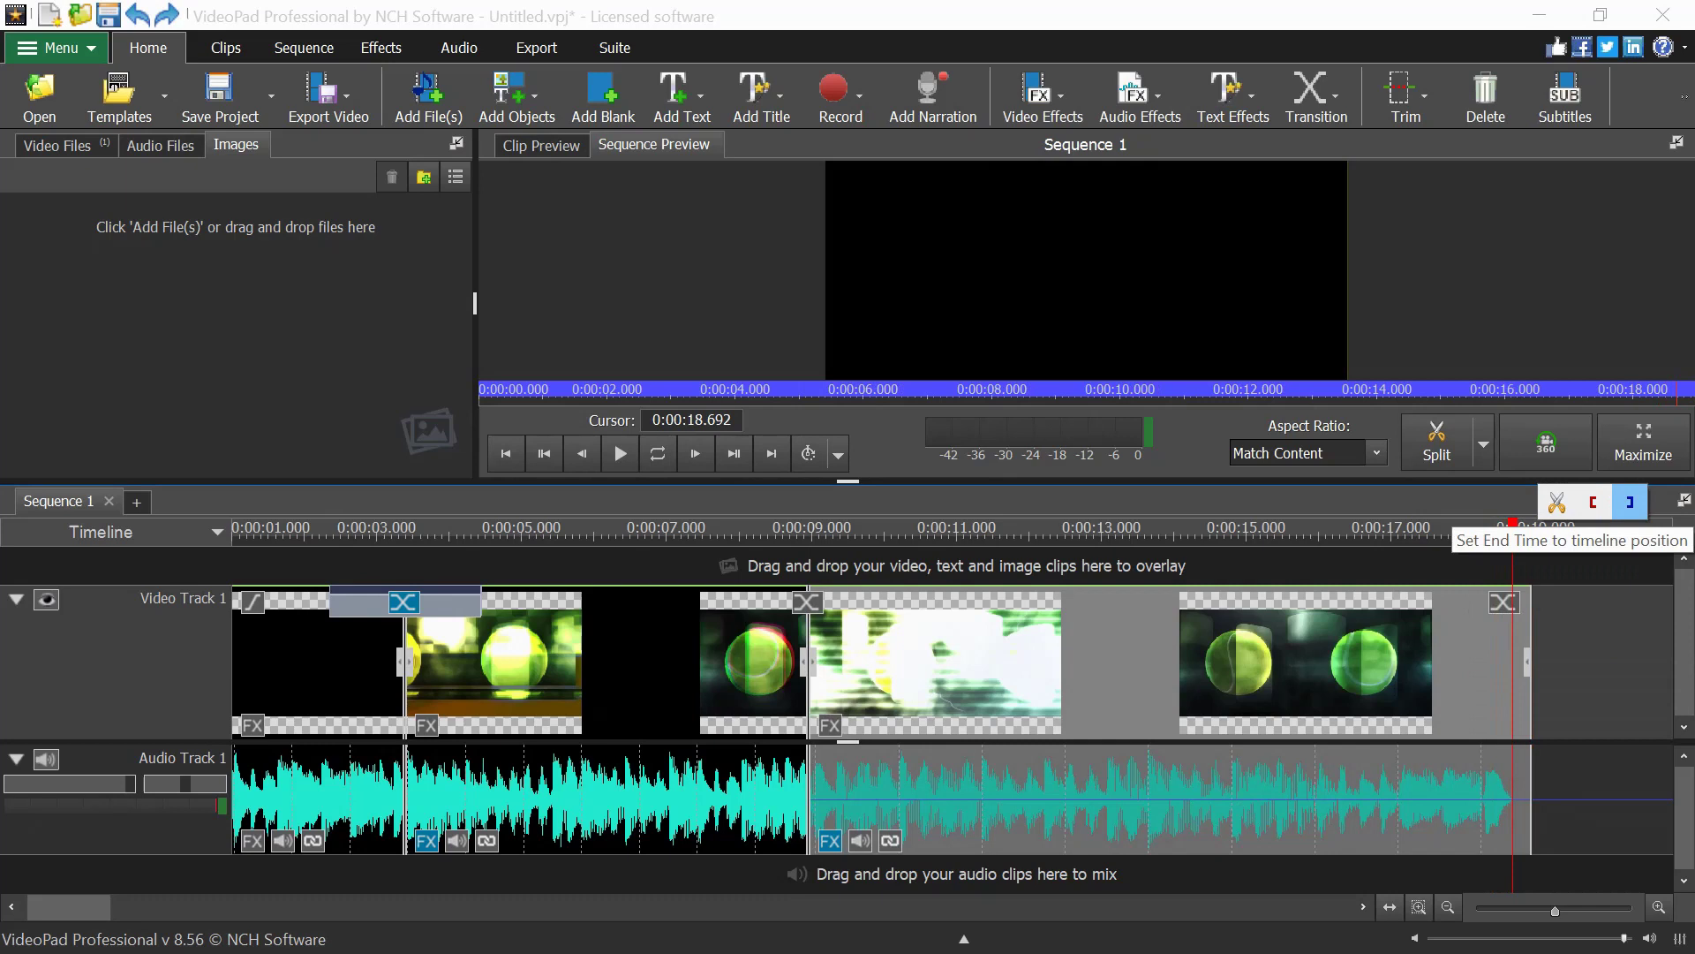
click(1630, 502)
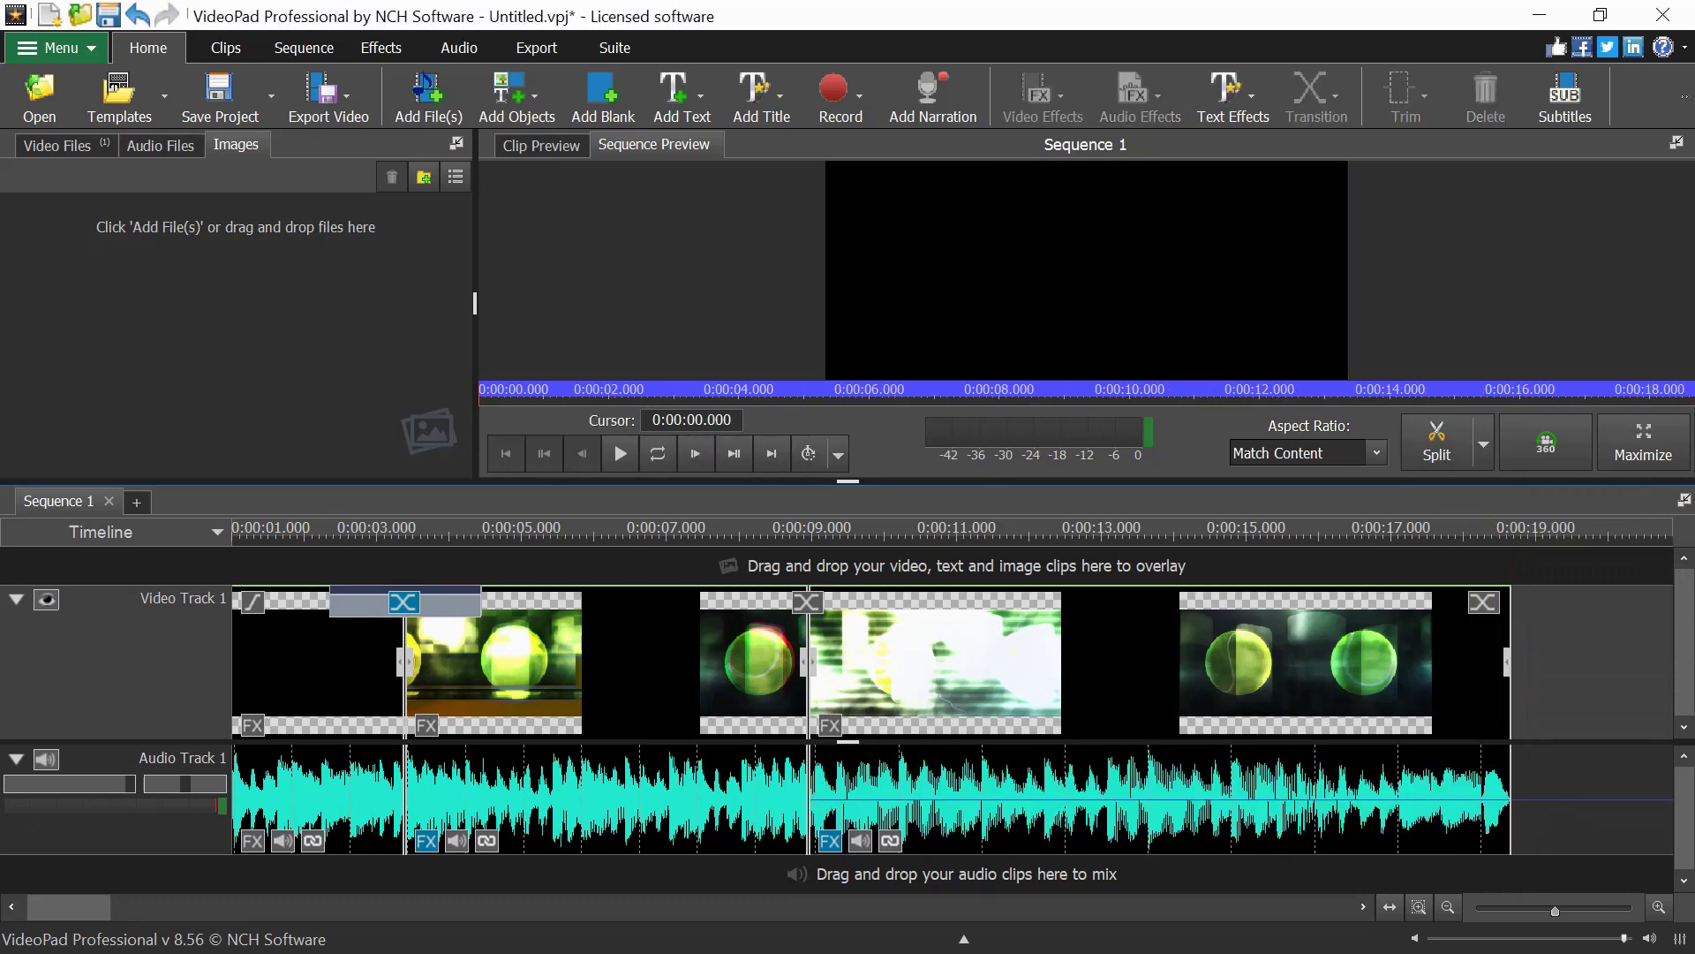
Move the playhead back to about 0:00:00.989 and save the project as Try_One in the Videos folder.
drag(915, 529, 233, 533)
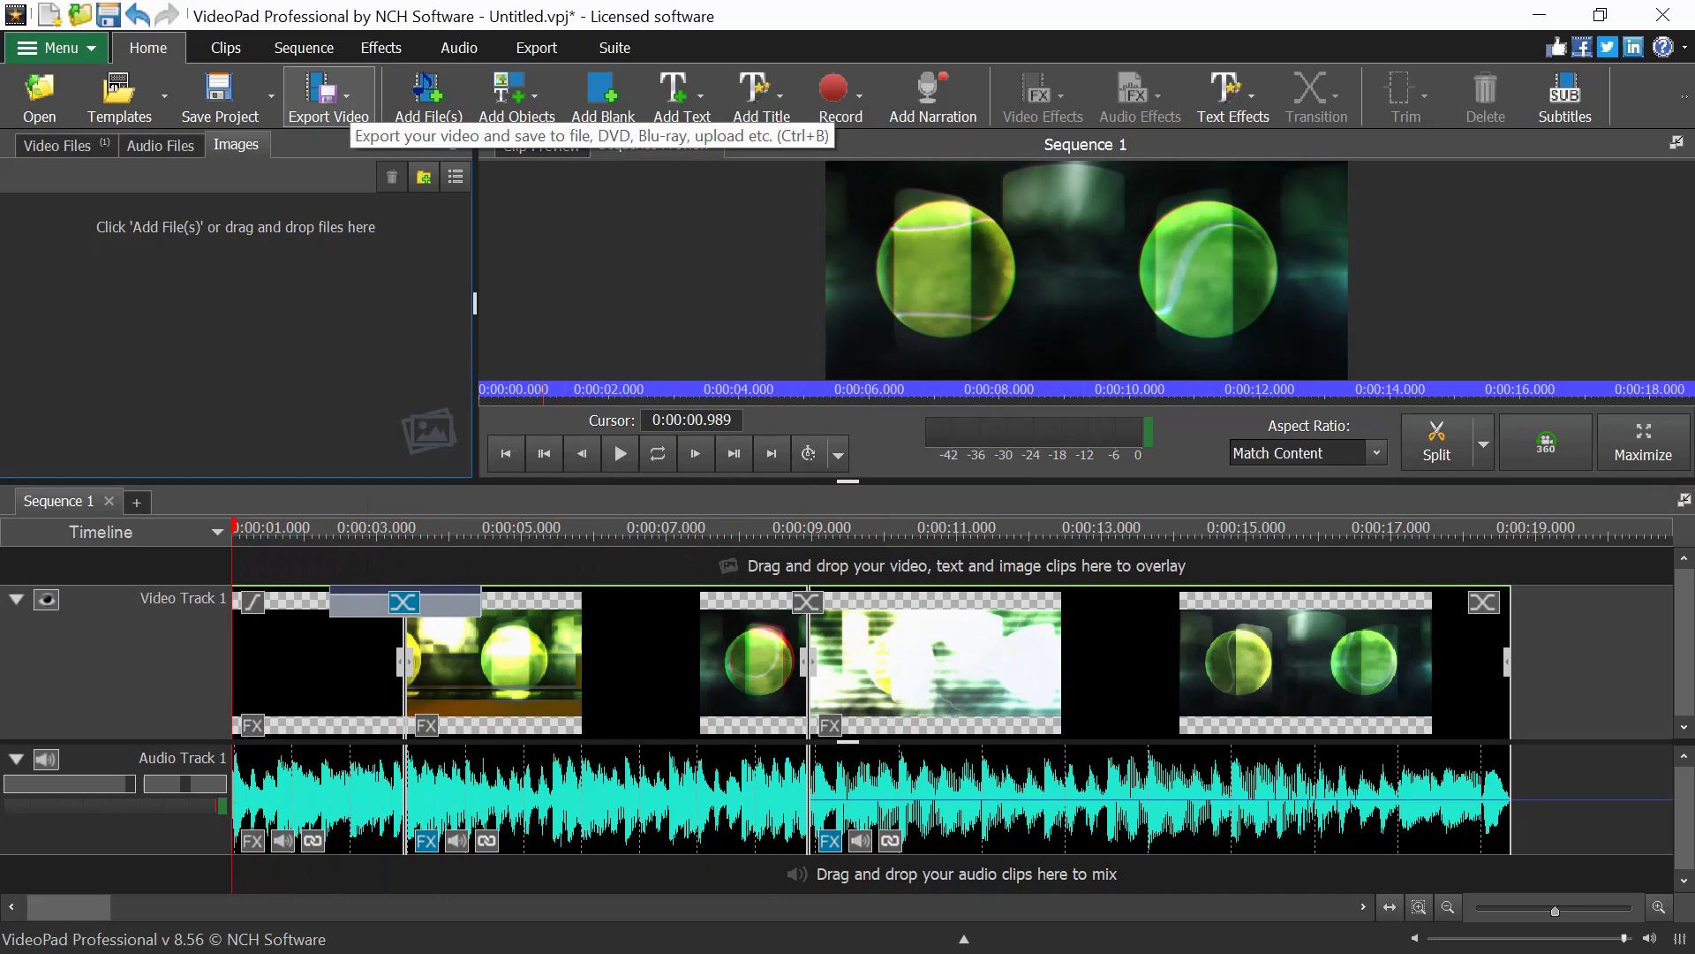
click(219, 92)
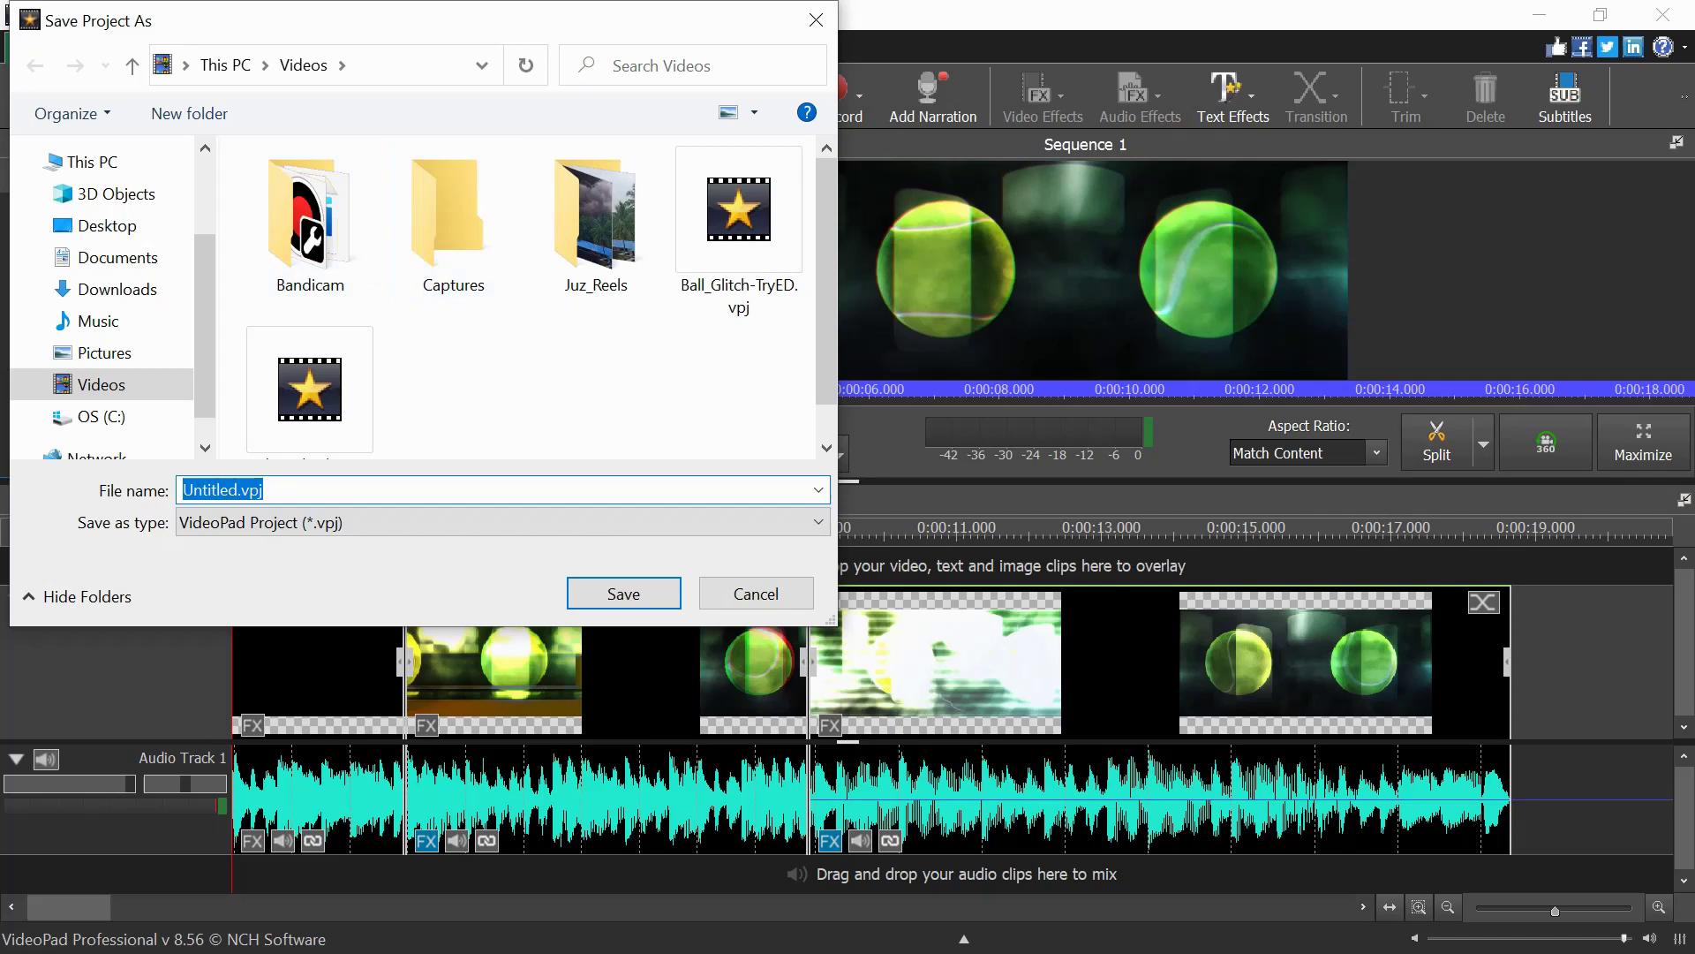
key(BackSpace)
text(Try_One)
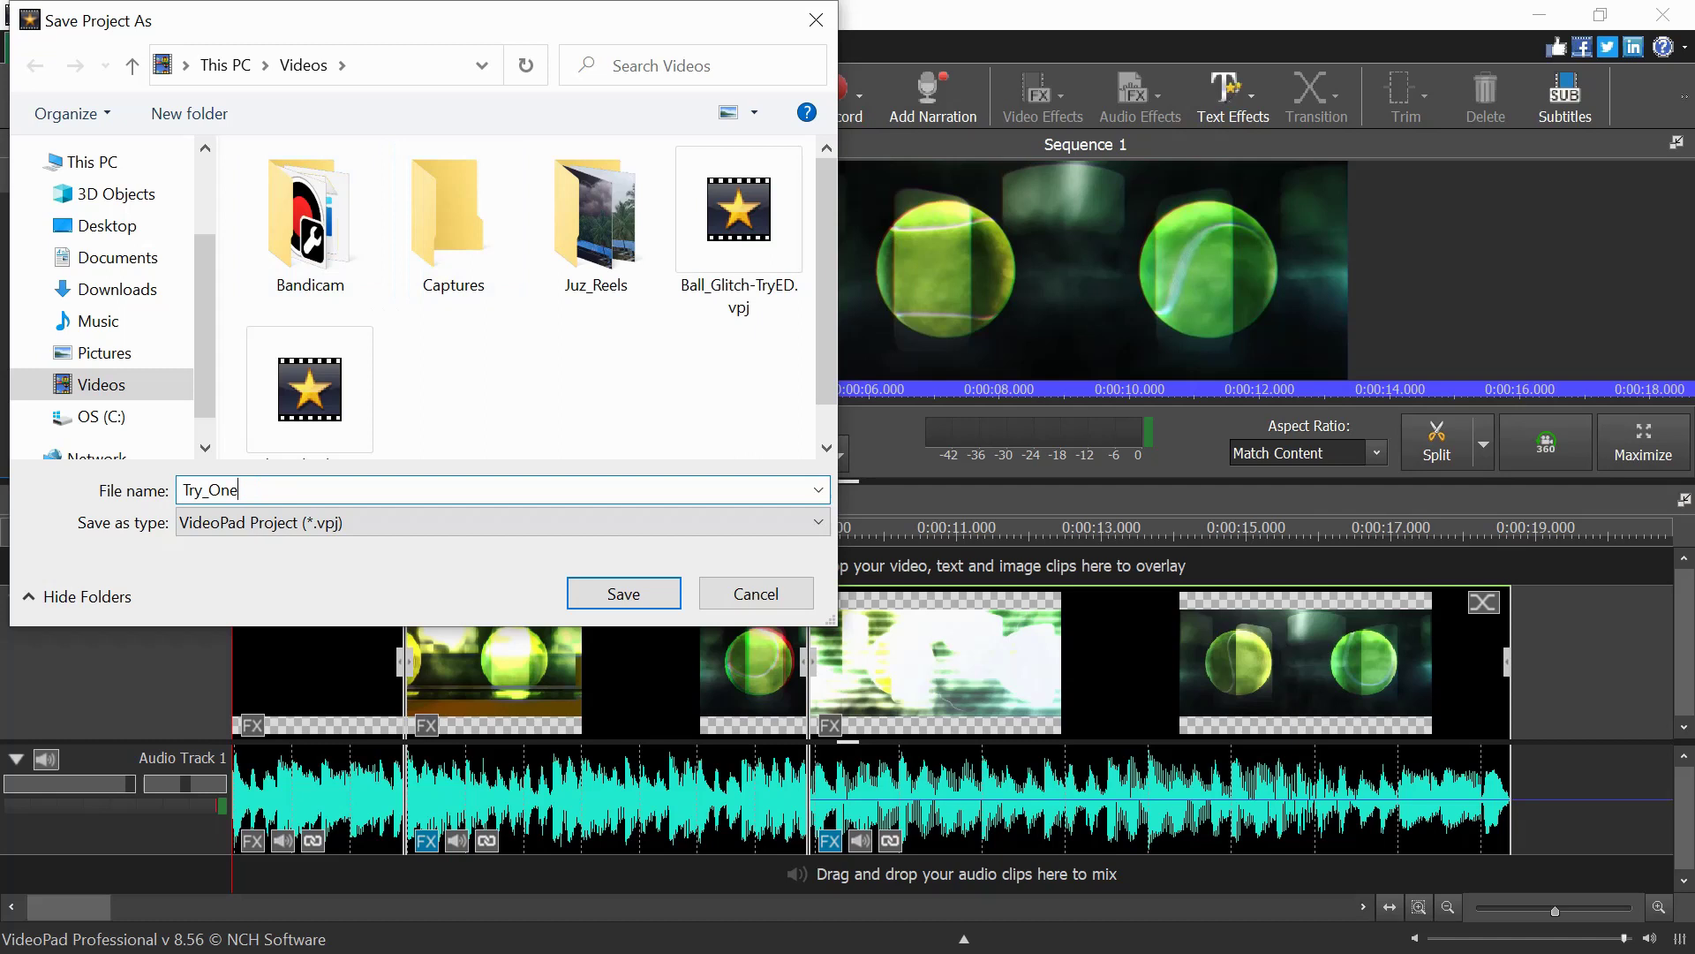
key(Tab)
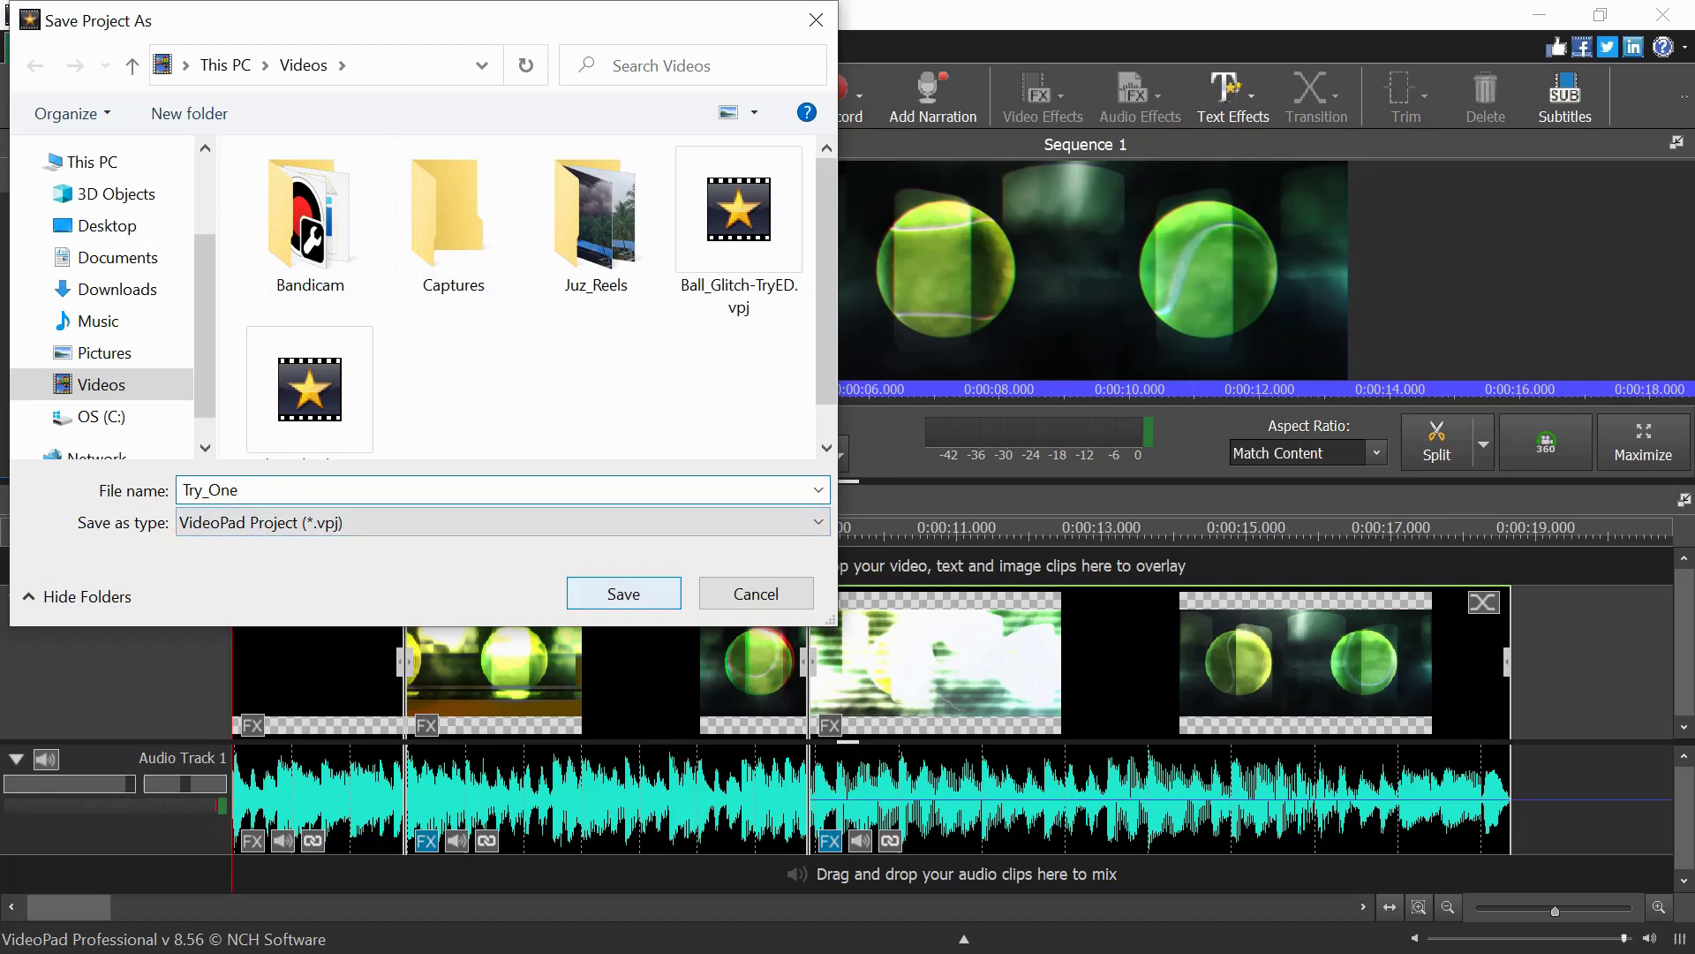
click(623, 593)
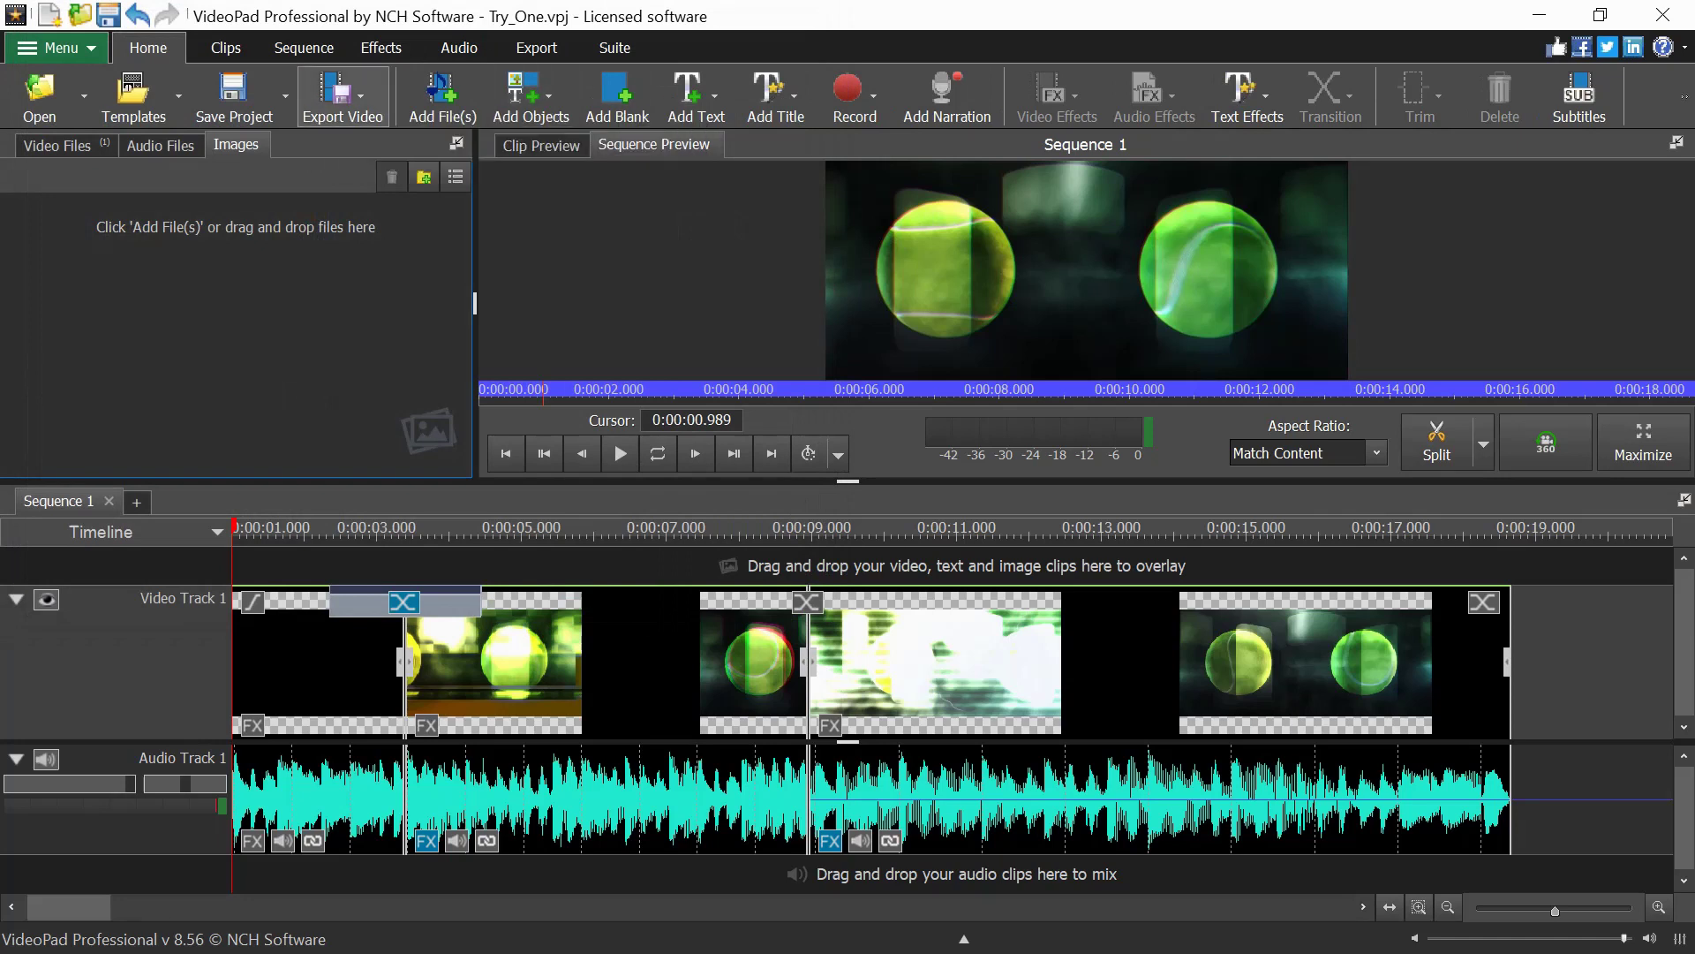
click(342, 93)
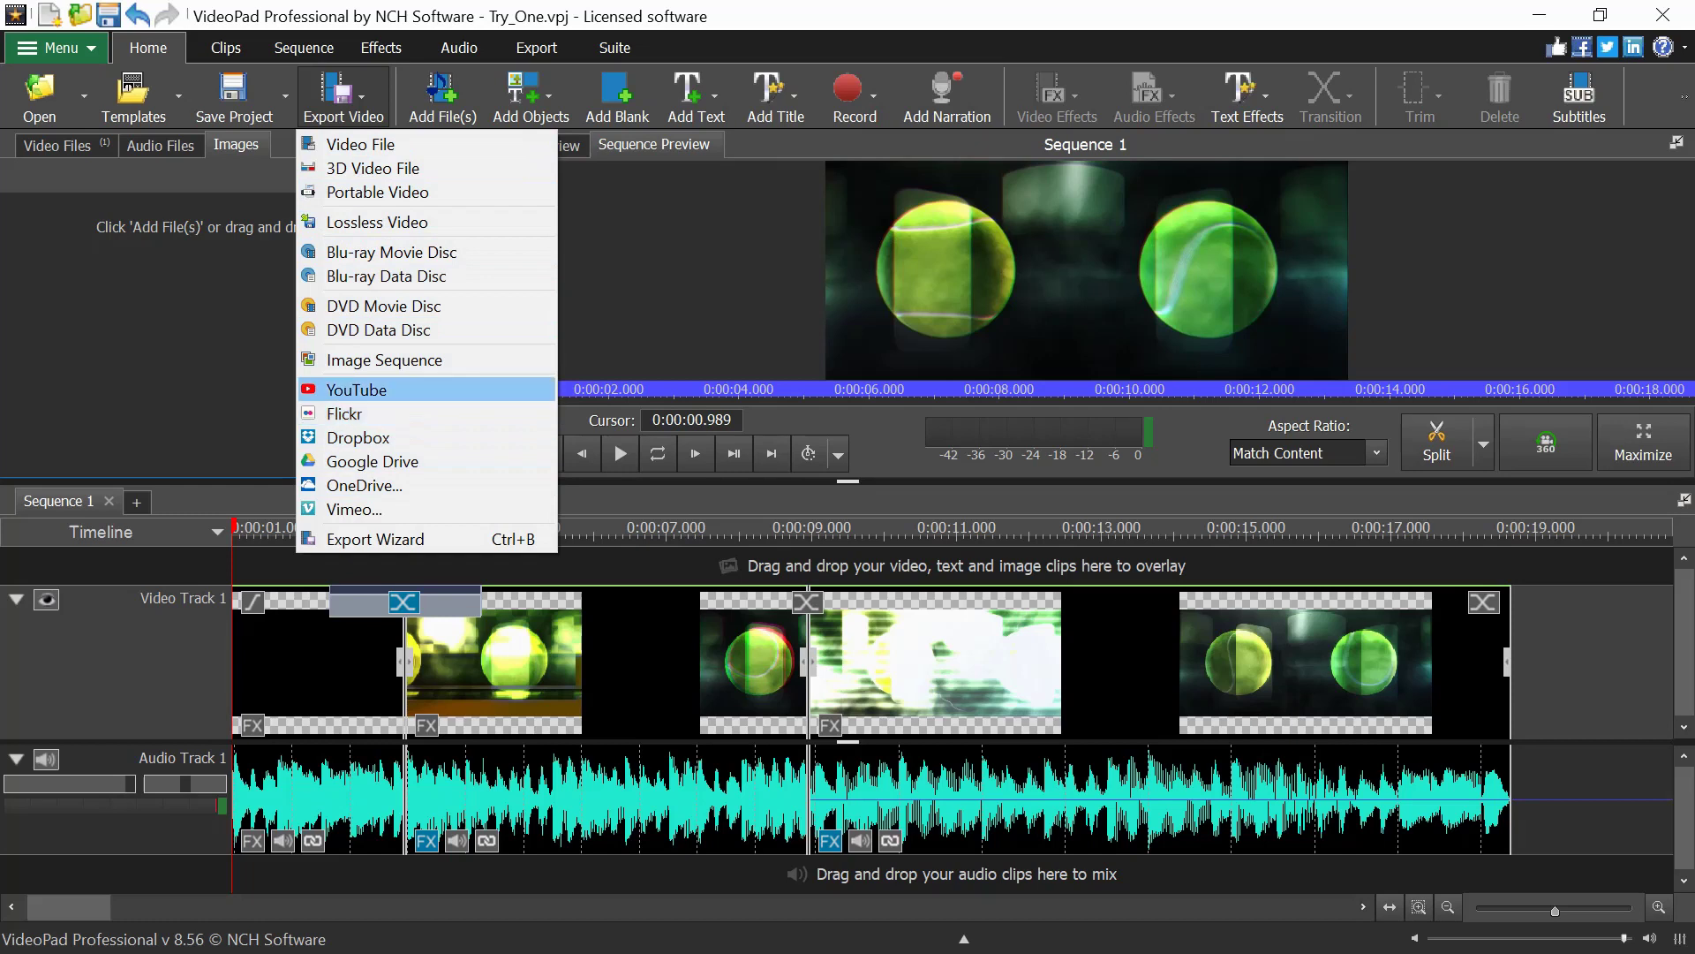
key(Return)
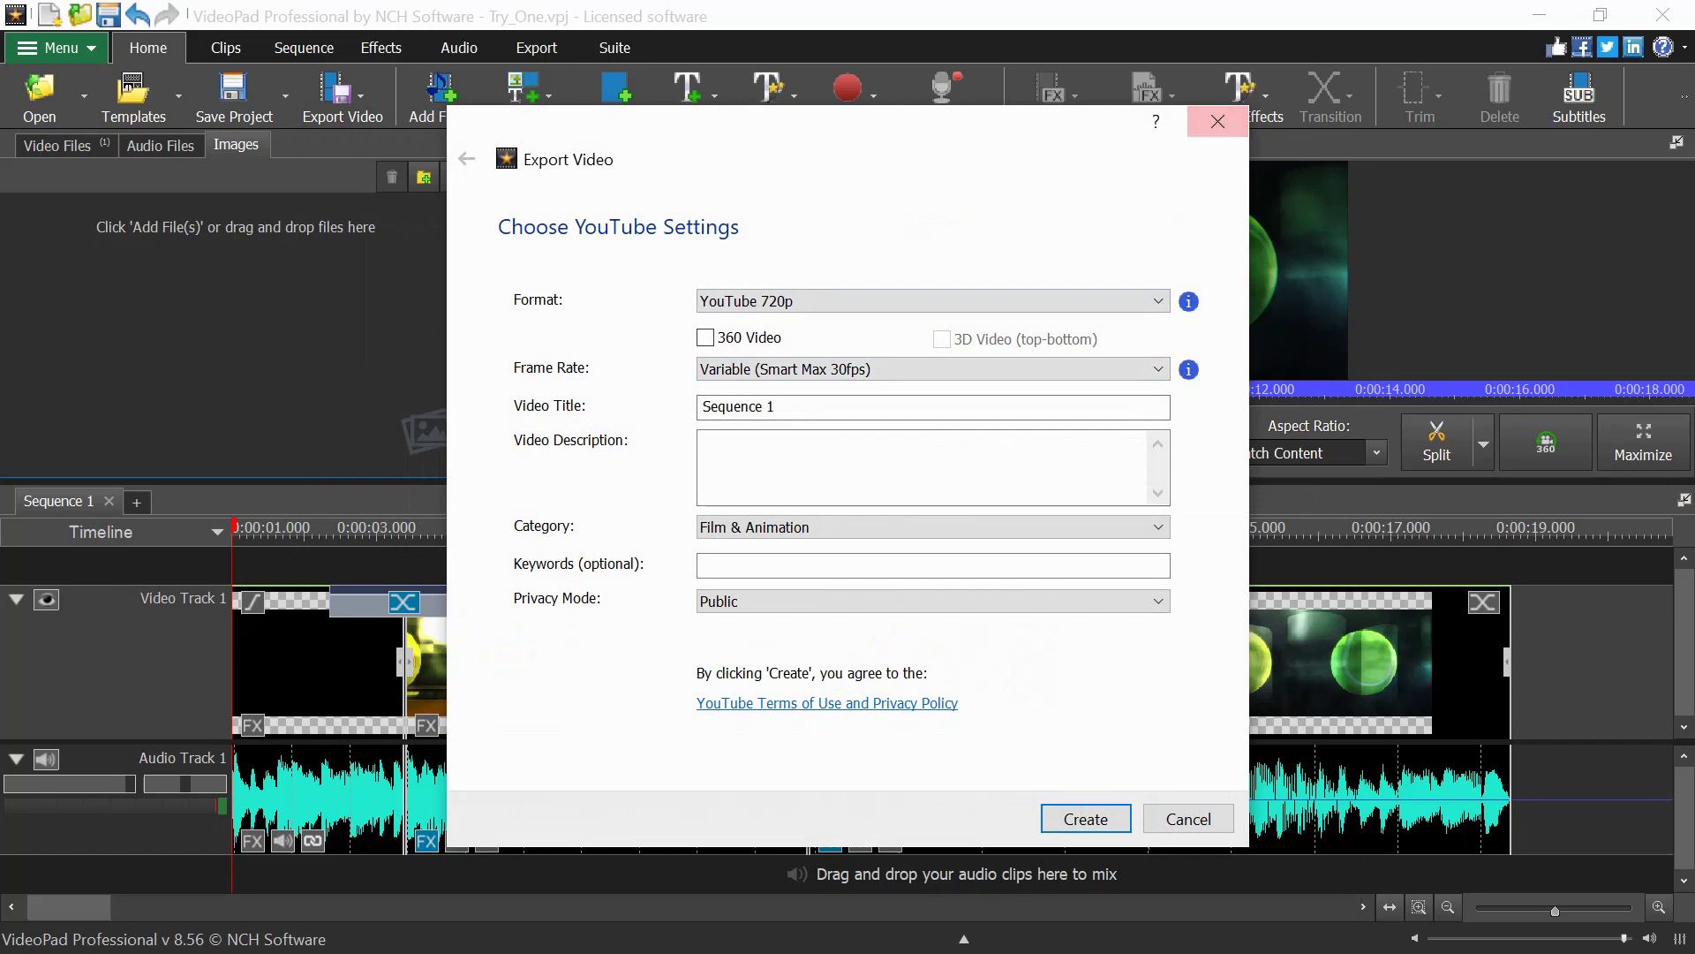
click(1218, 121)
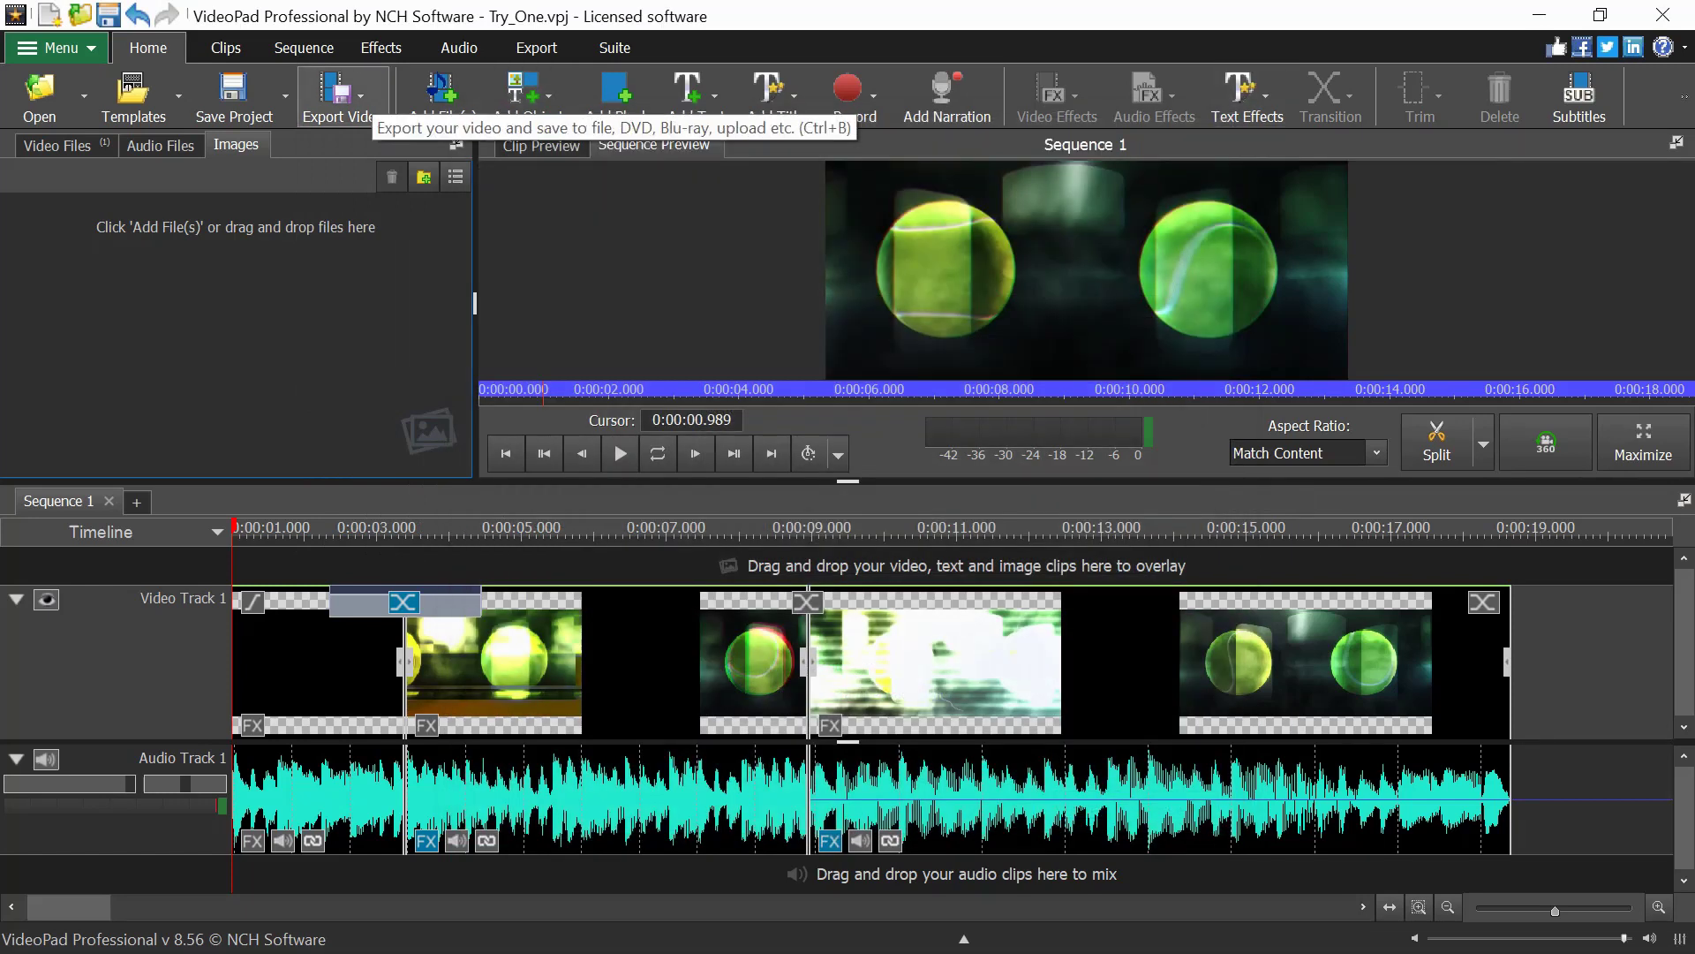
Start exporting the sequence as a video file named Try_One, with the Videos folder as the save location.
click(340, 97)
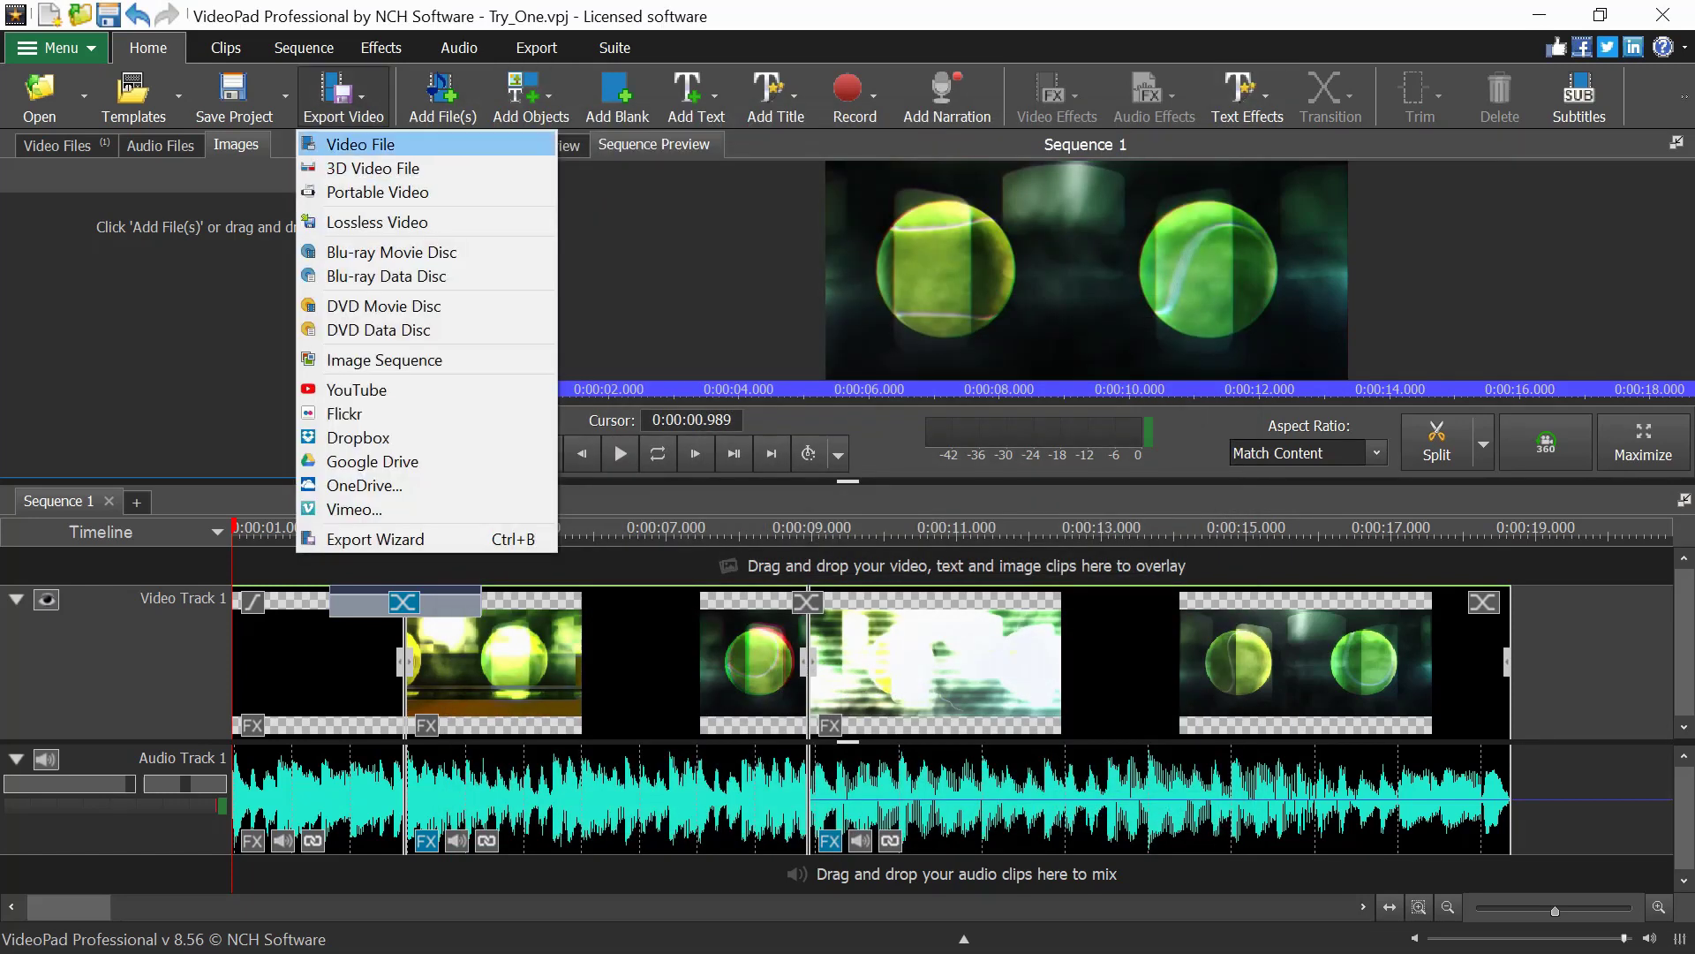
click(360, 144)
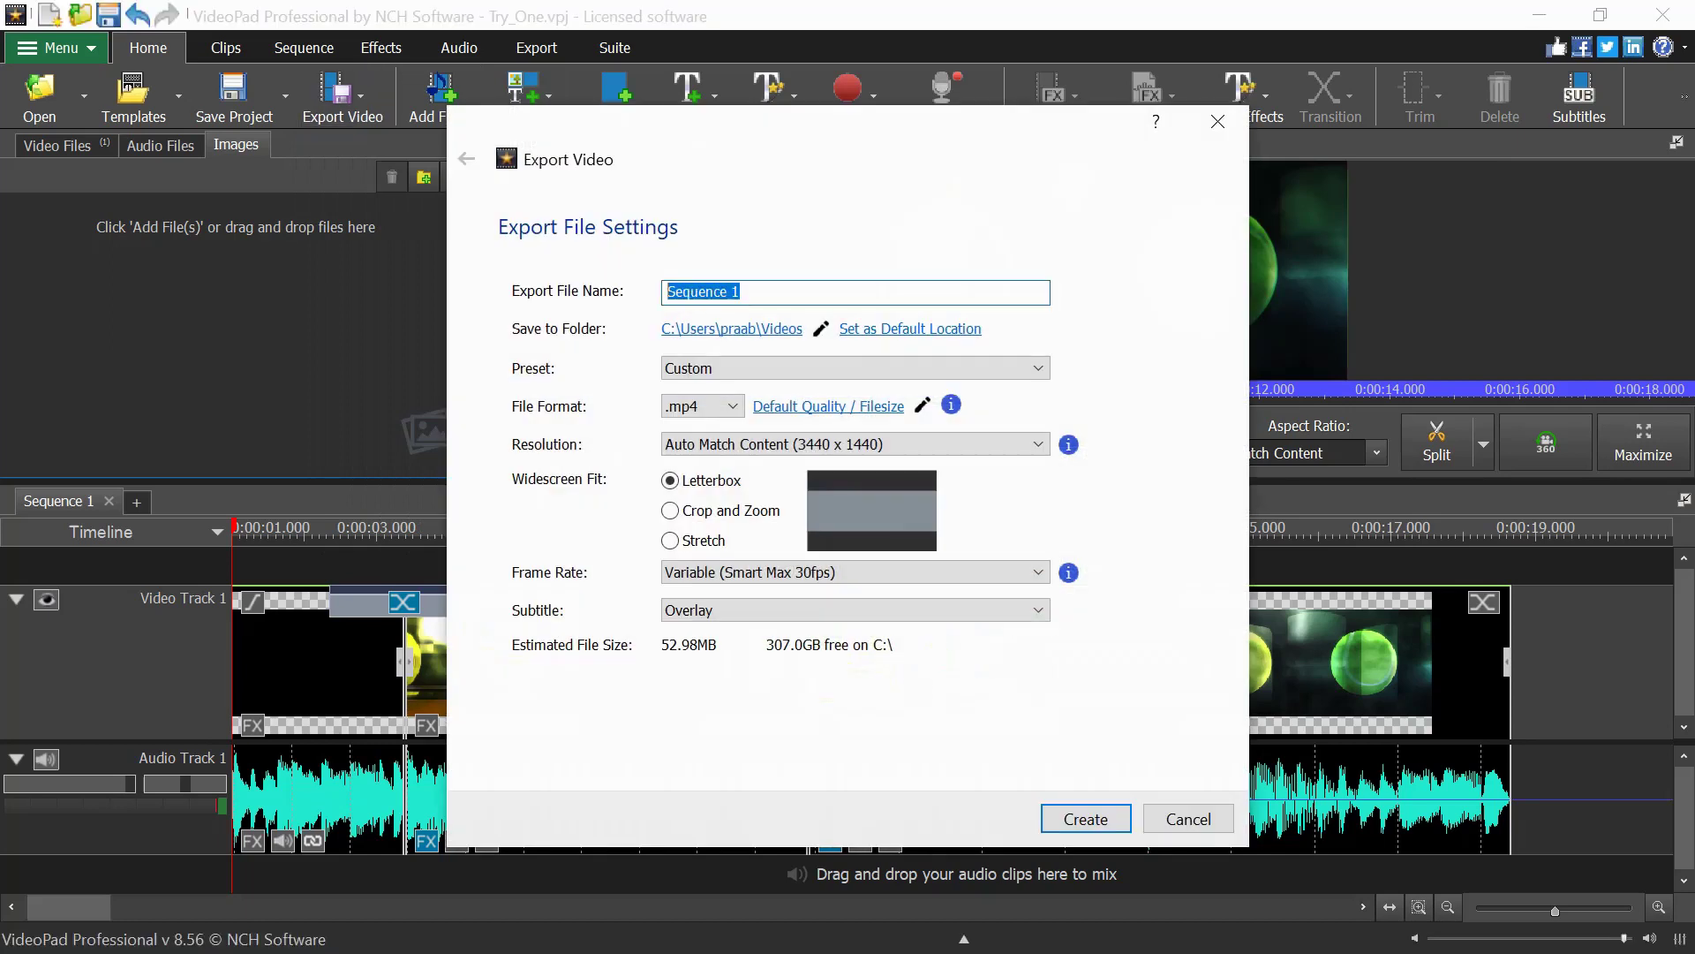
key(BackSpace)
text(Try_One)
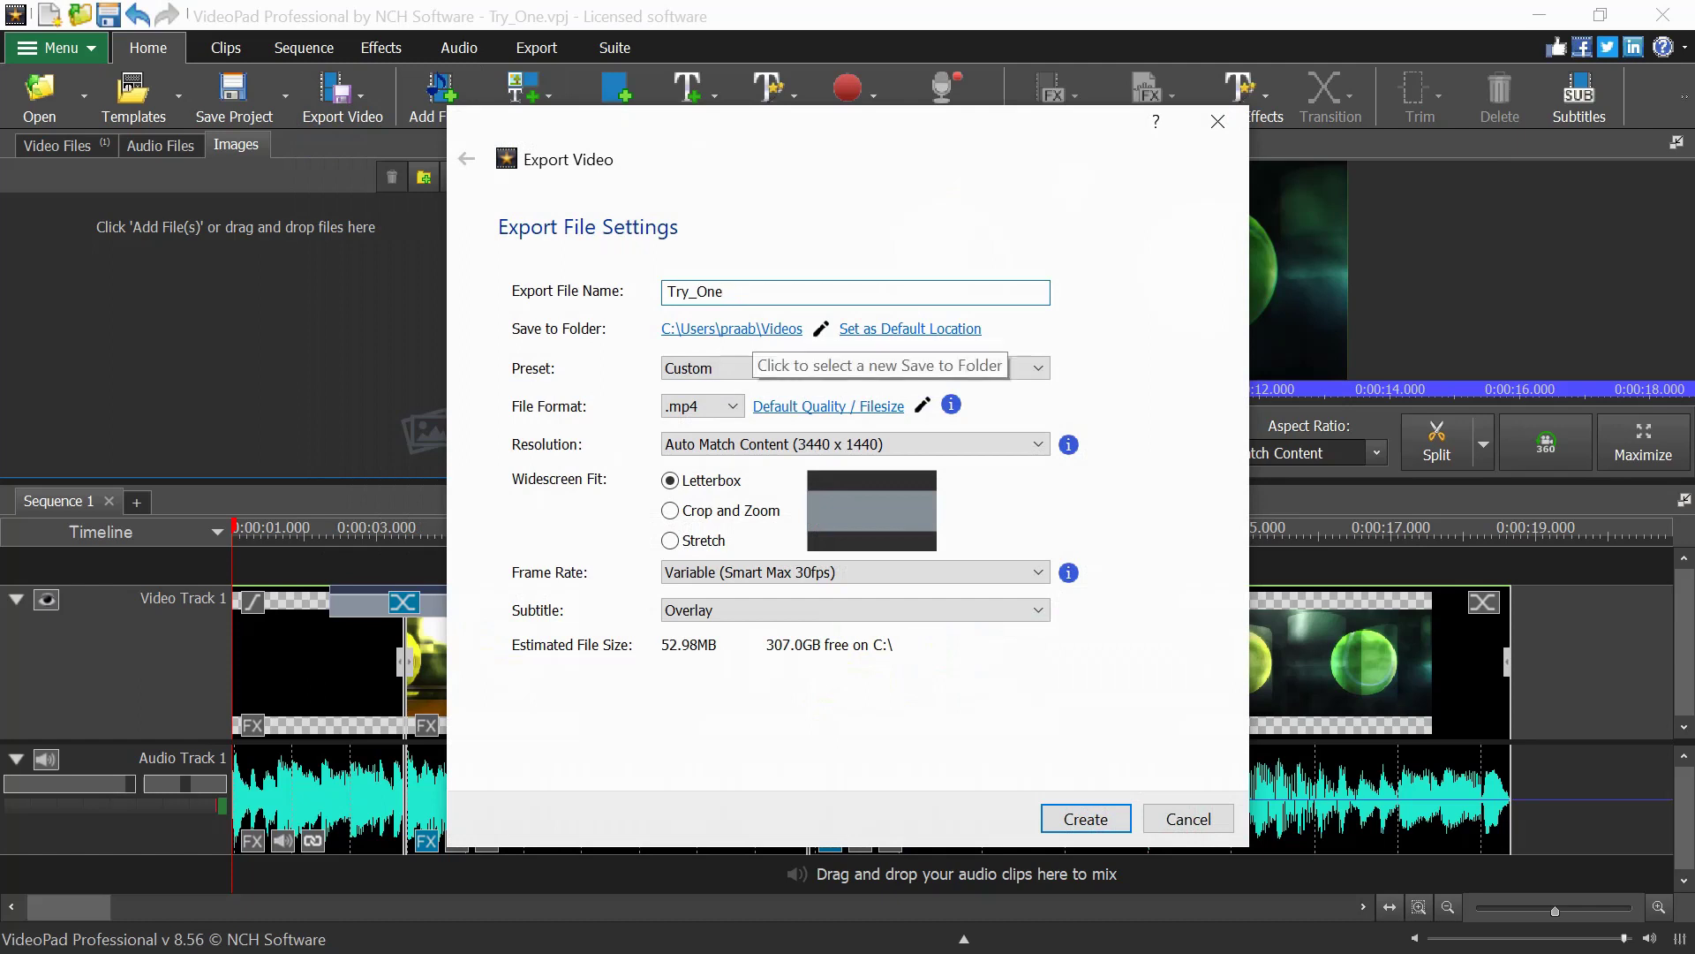
click(732, 328)
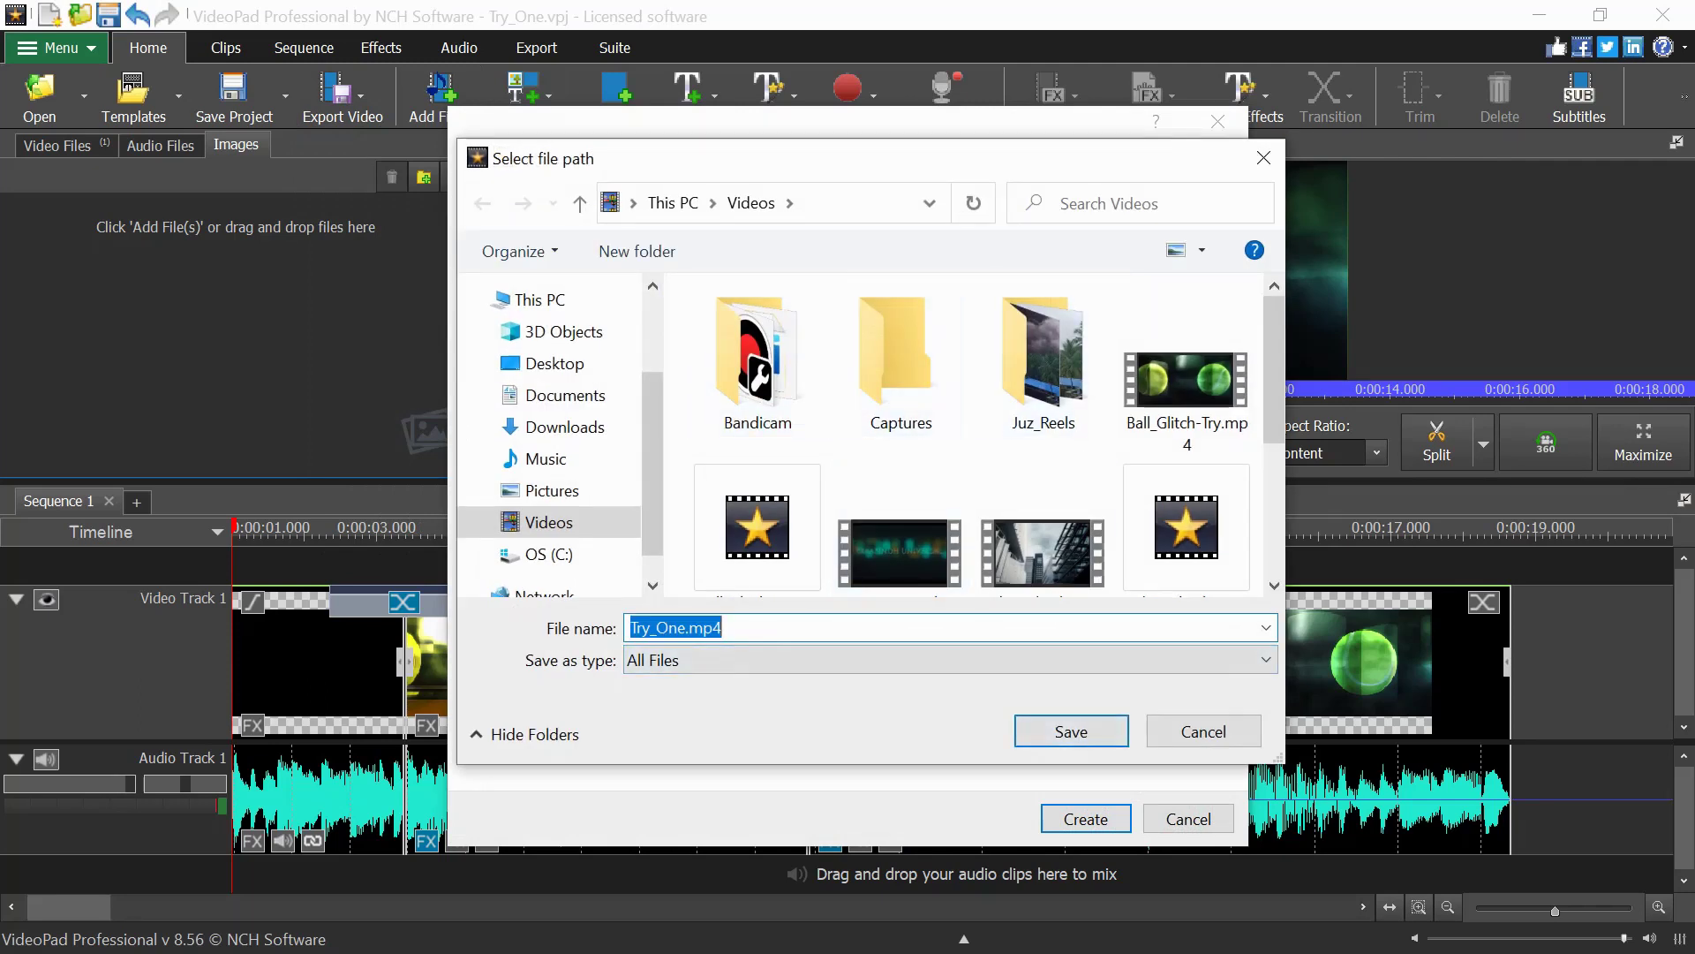
click(1071, 731)
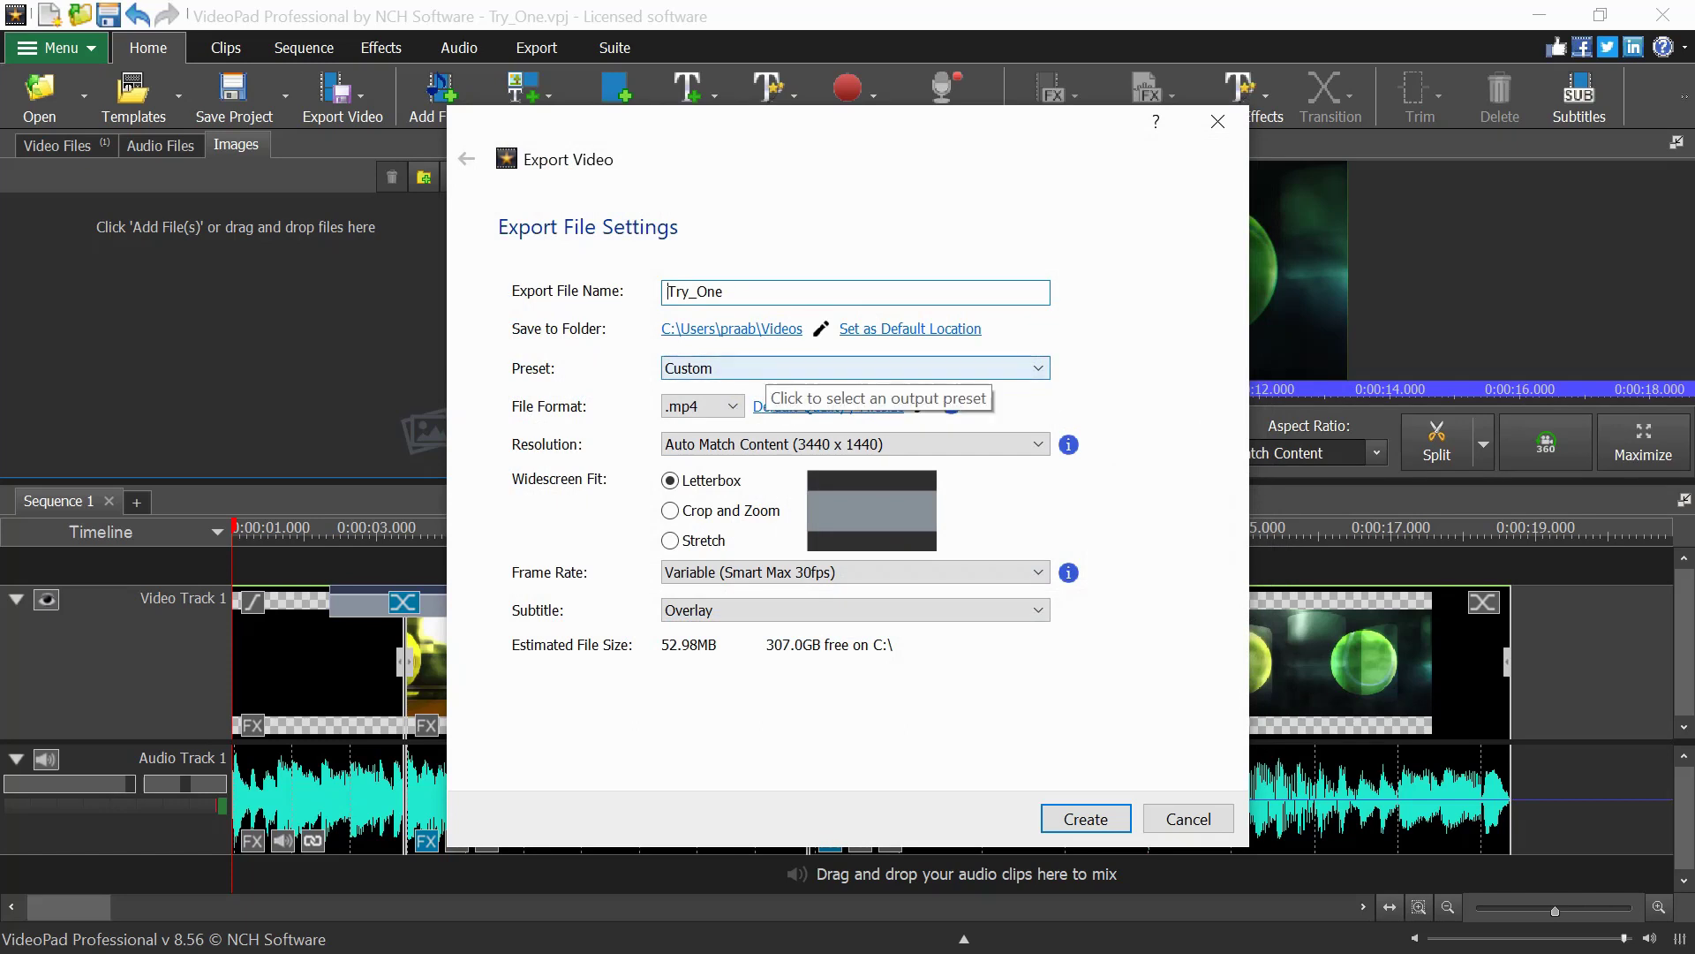
Set the export preset to 720p and keep .mp4 as the file format.
click(706, 368)
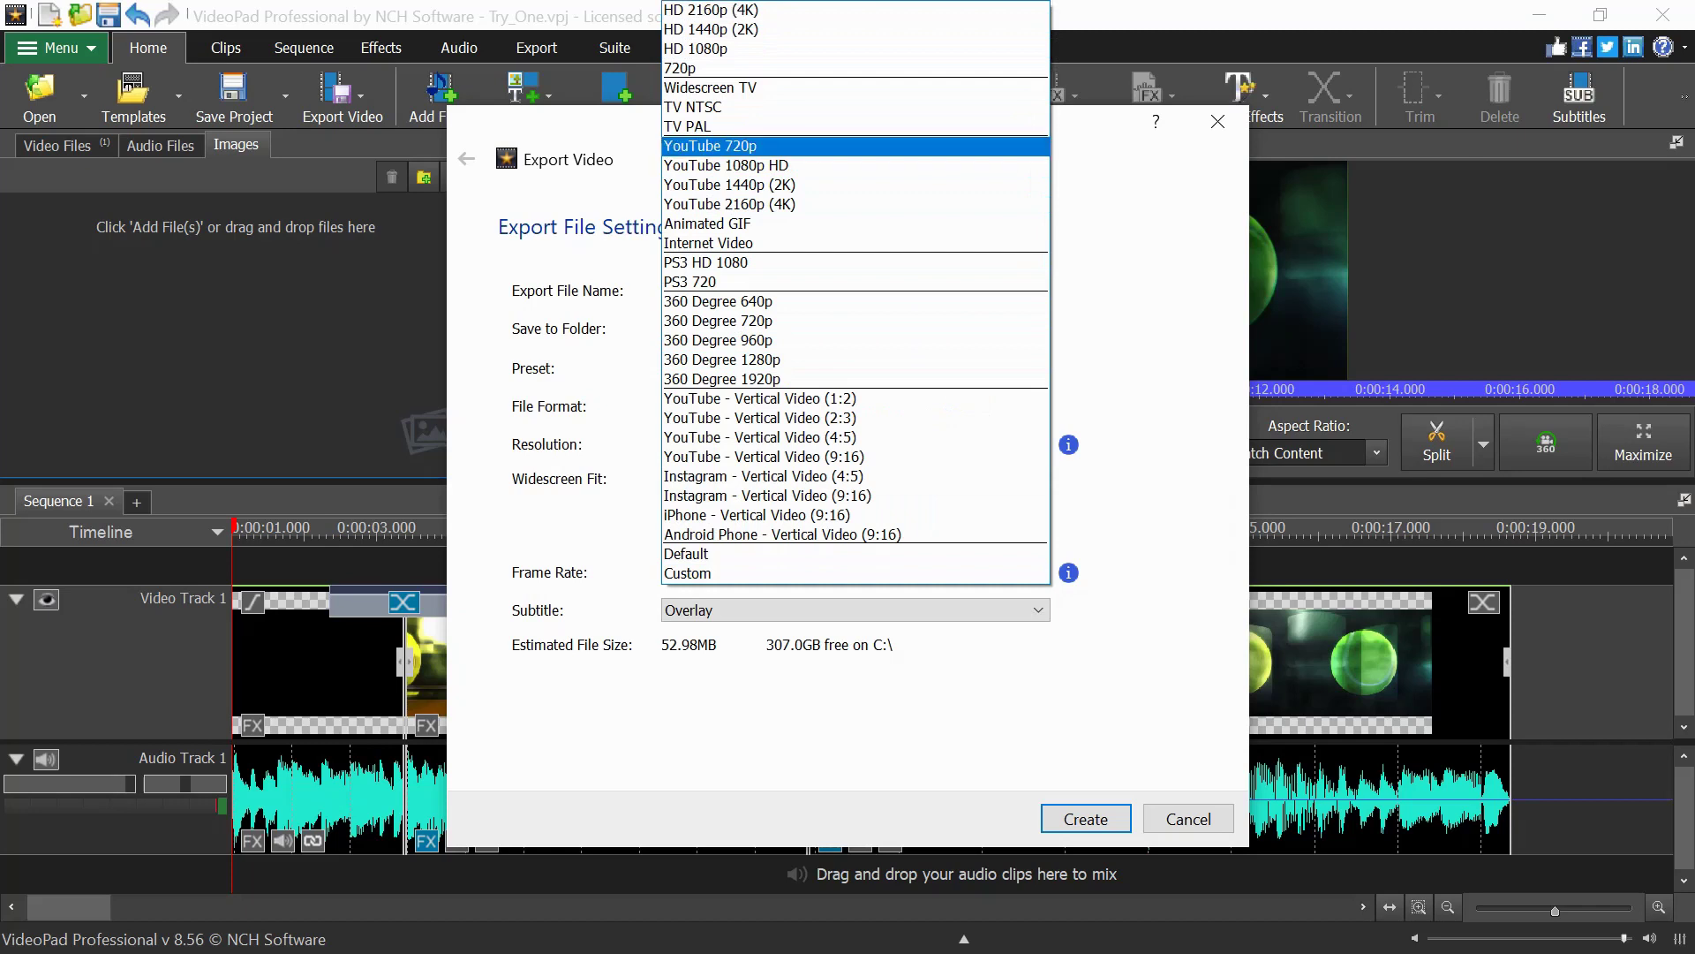
key(Escape)
click(854, 367)
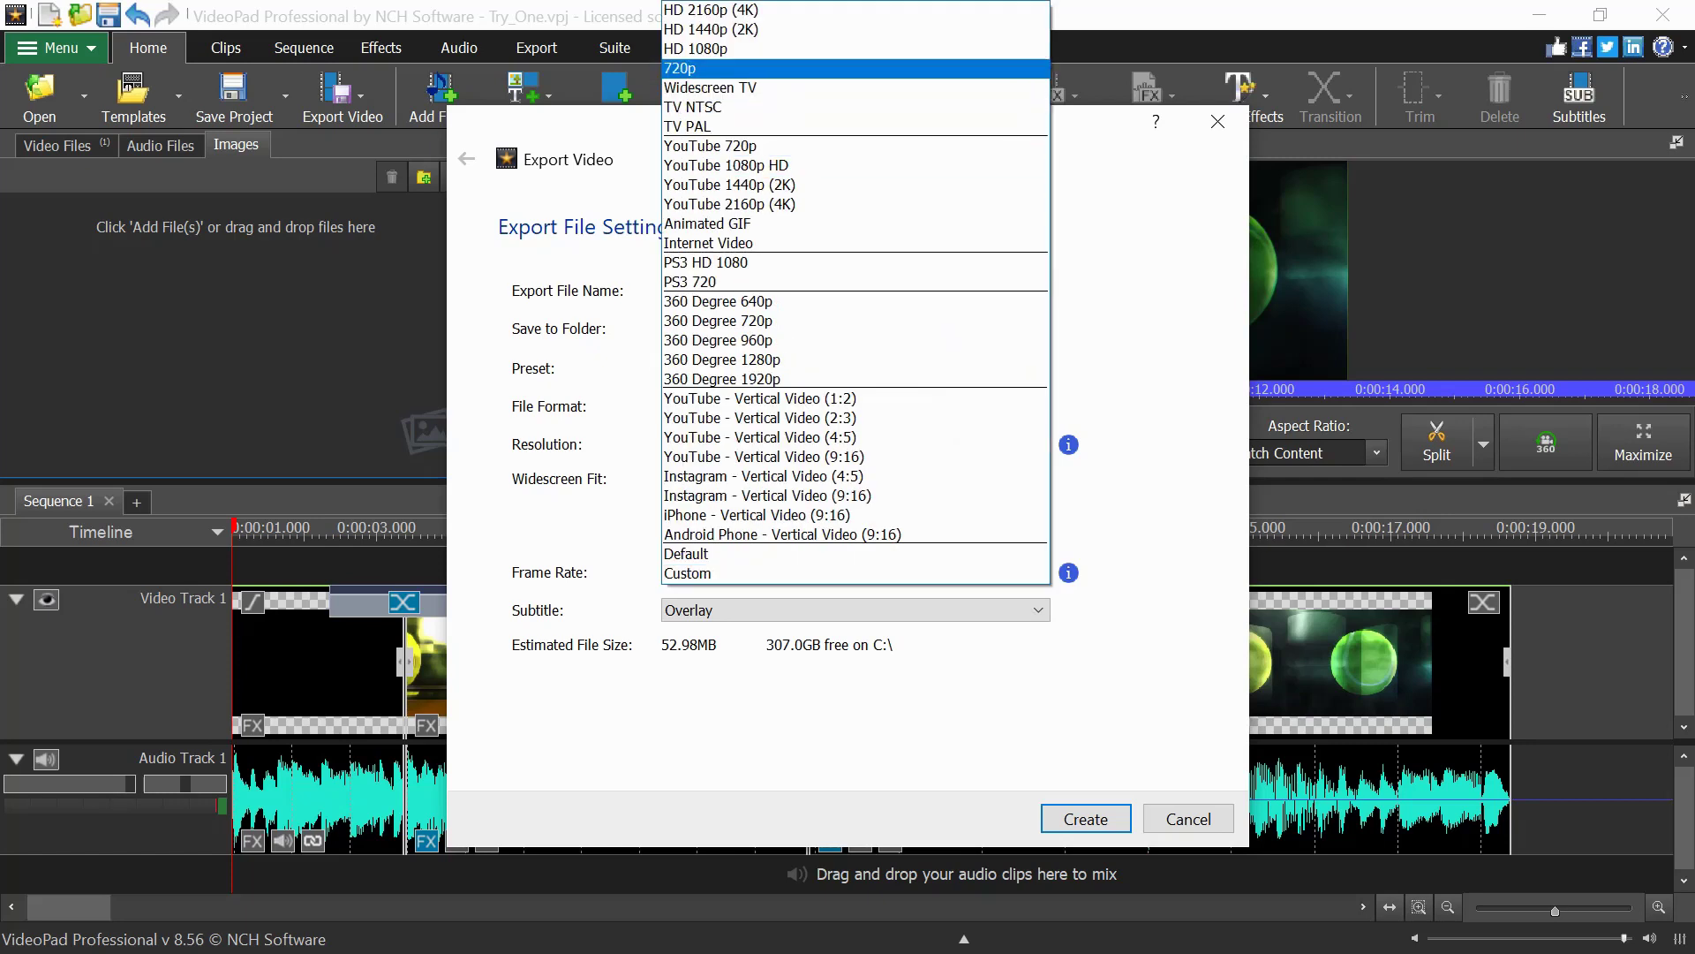
key(Return)
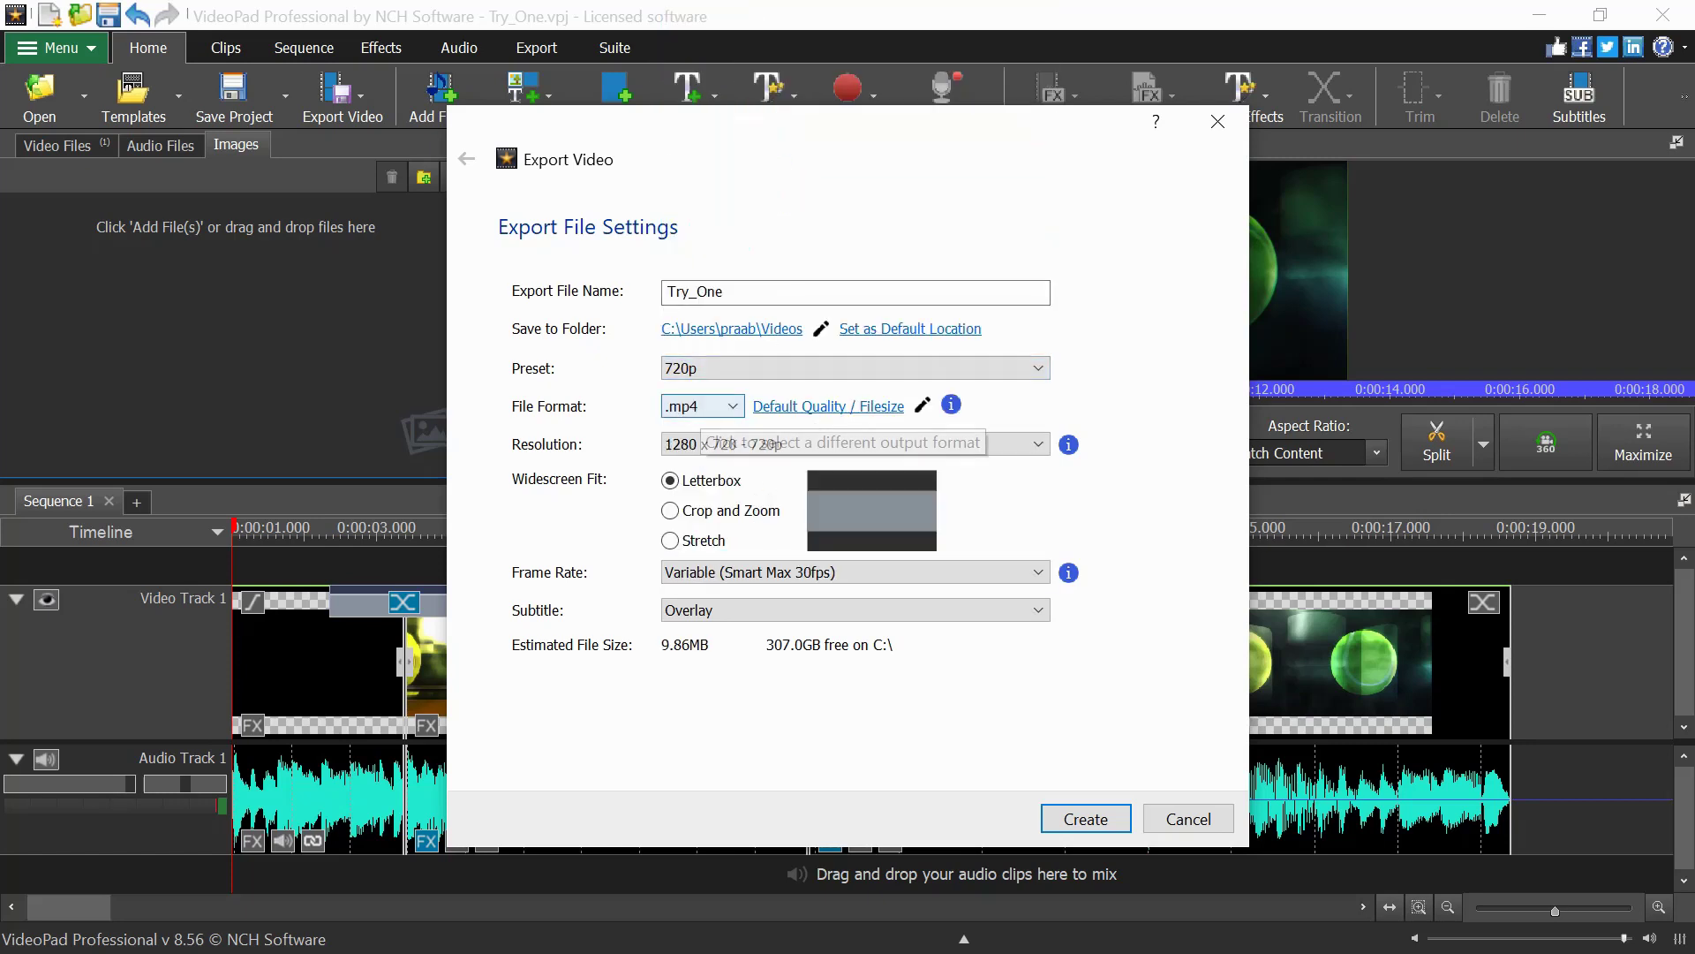
click(702, 407)
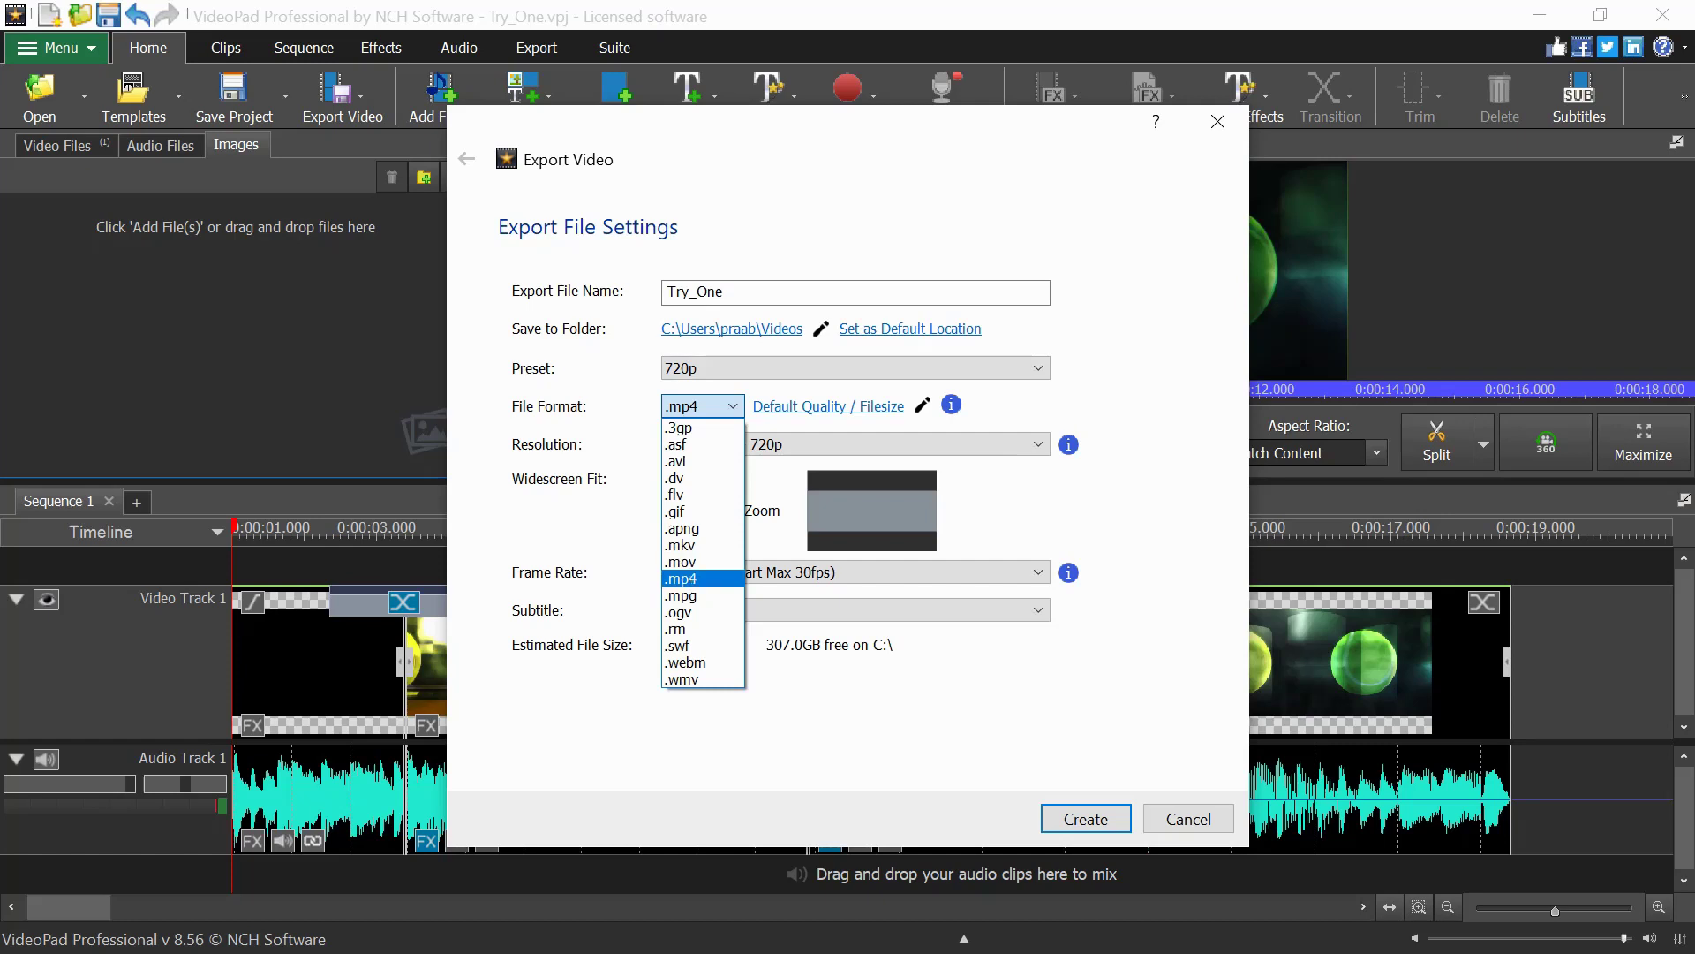
key(Escape)
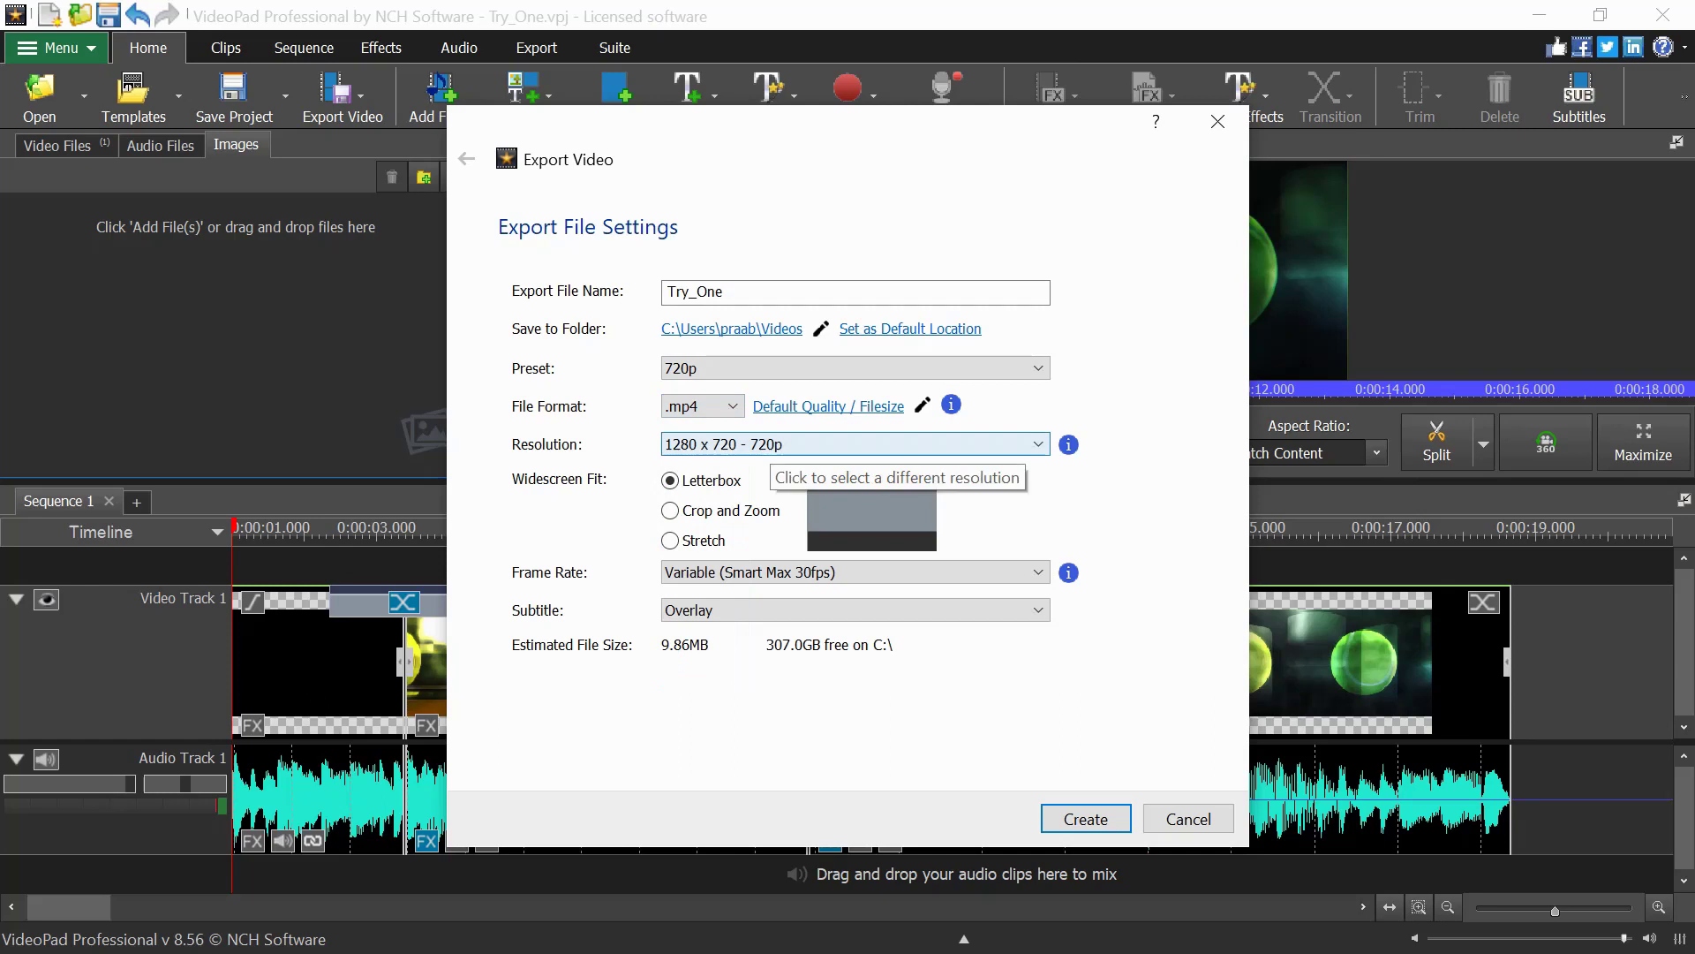
Reselect 1280 x 720 - 720p as the export resolution.
click(764, 446)
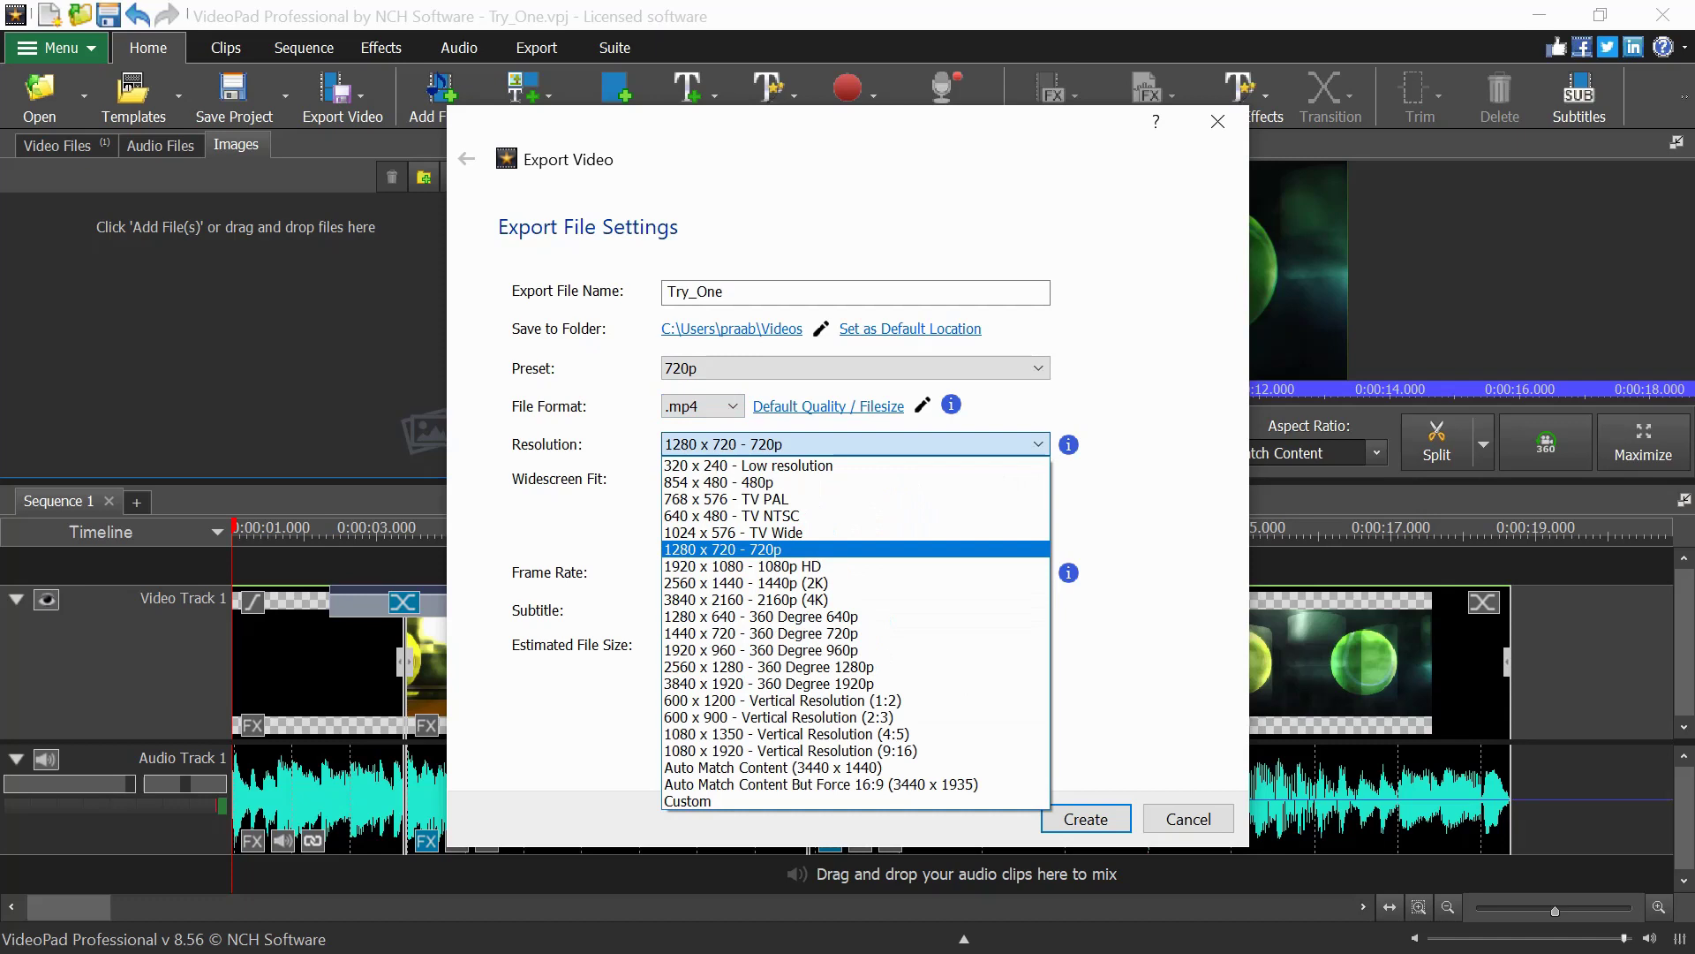
click(764, 446)
click(764, 445)
key(Return)
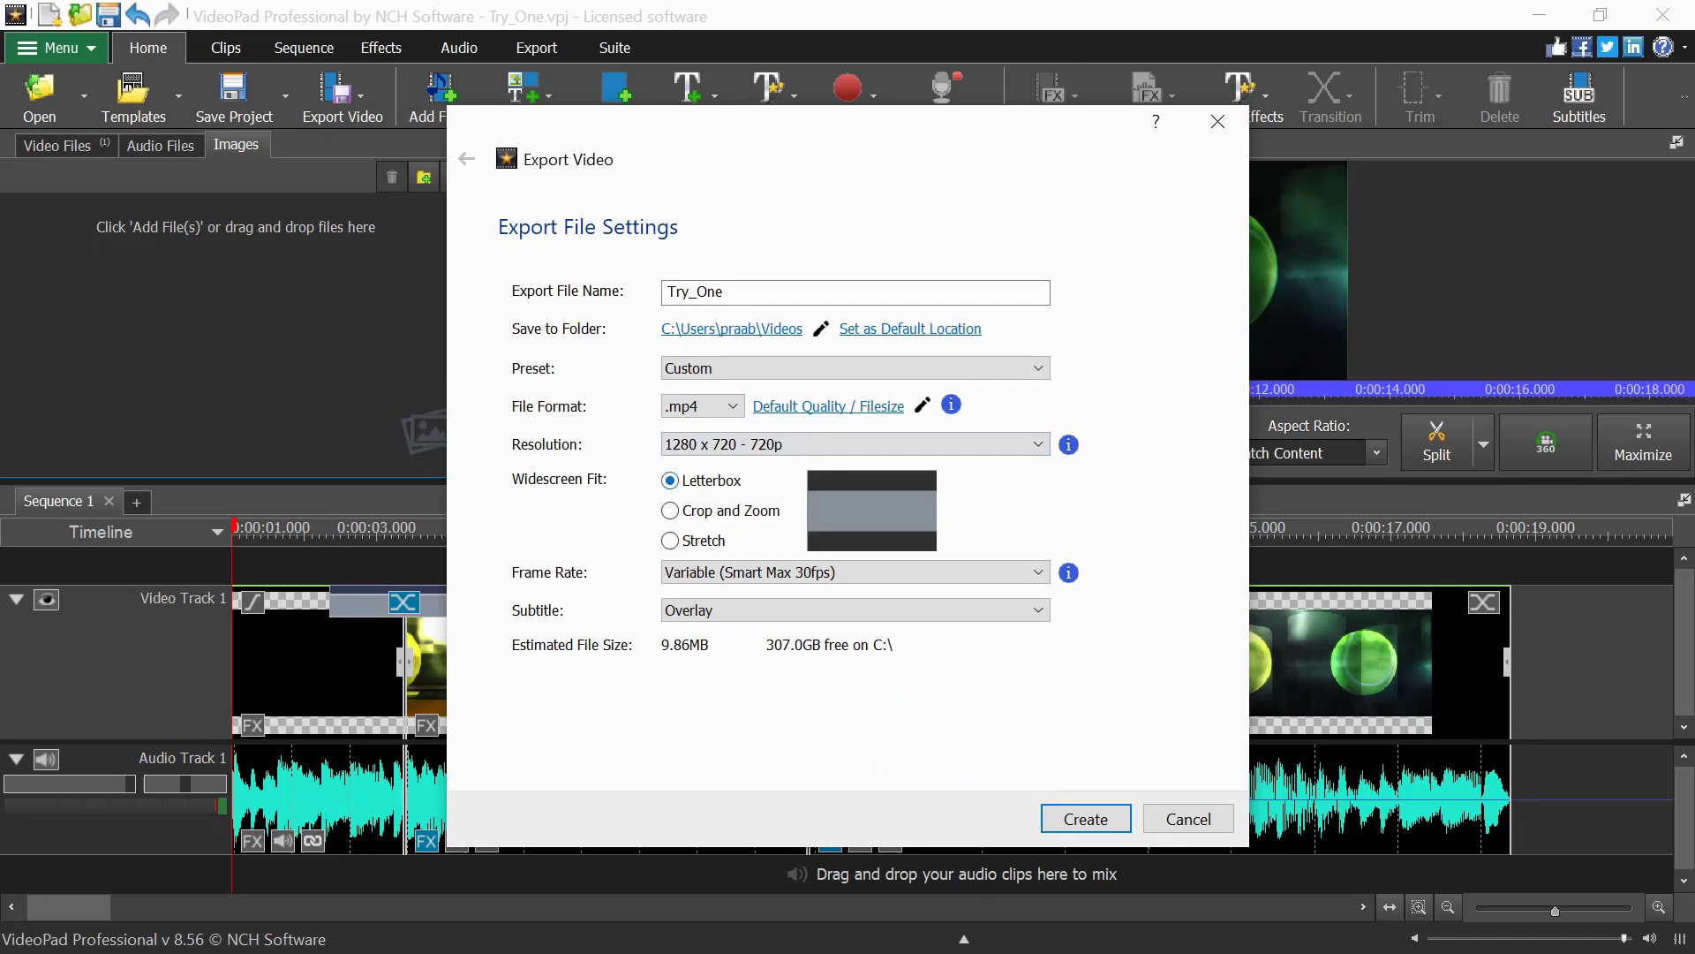
Try the HD 1080p export preset and set the preset back to 720p.
click(855, 367)
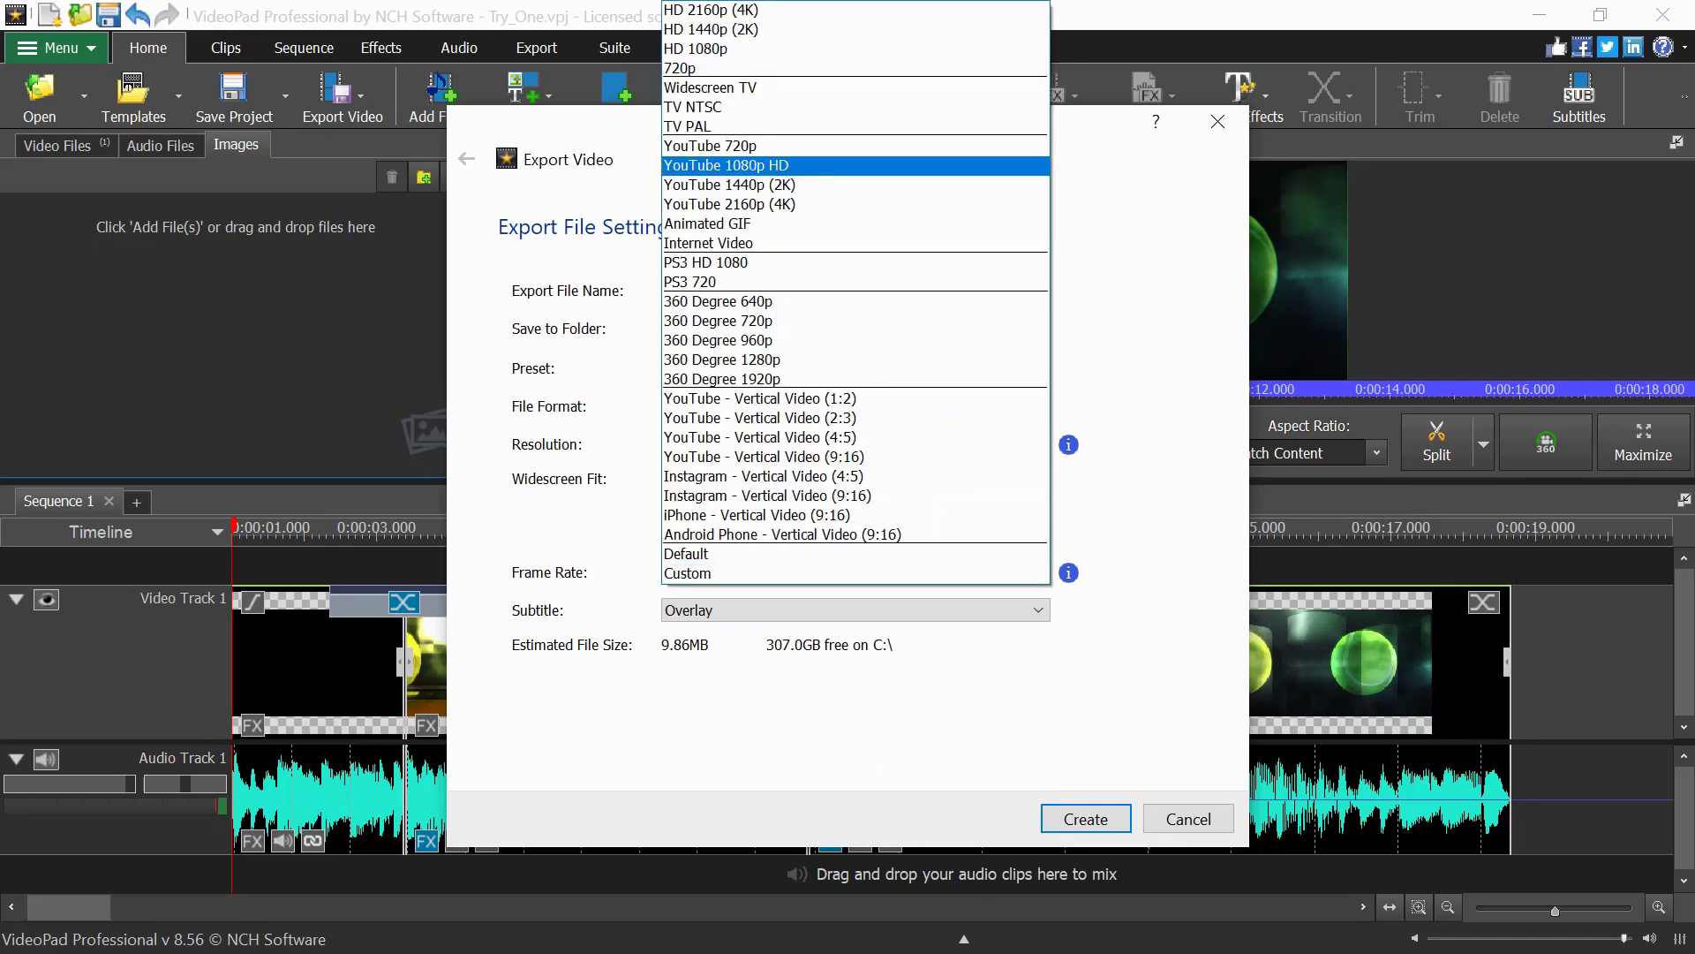
key(Return)
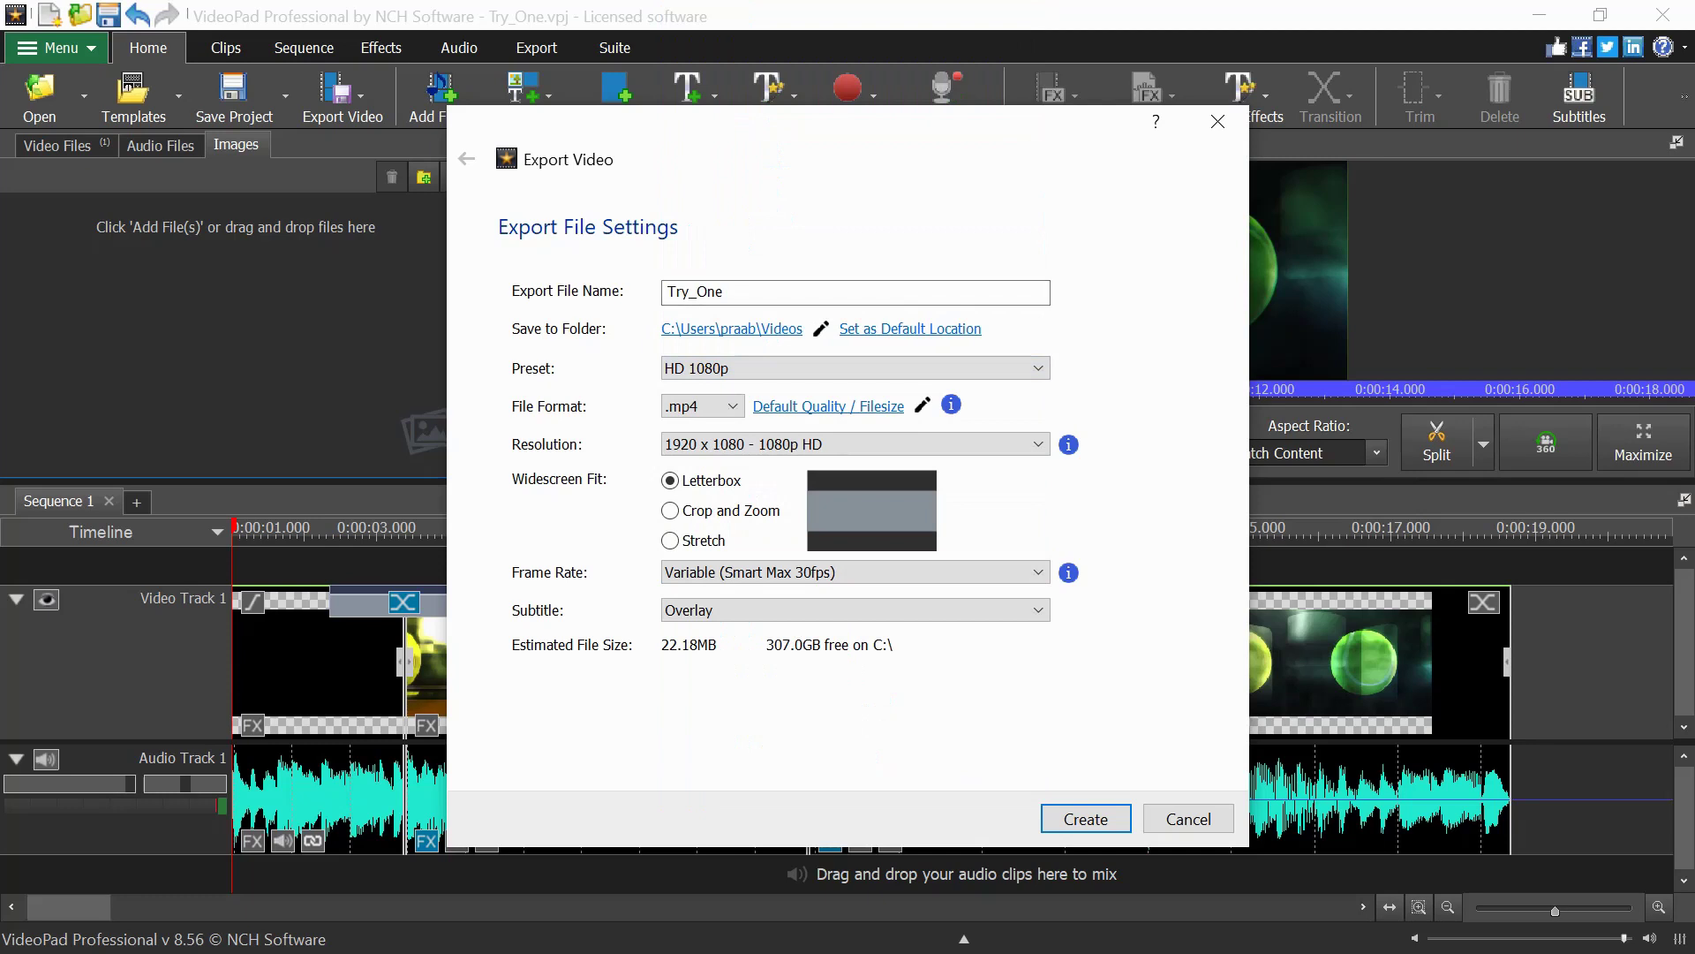
click(855, 367)
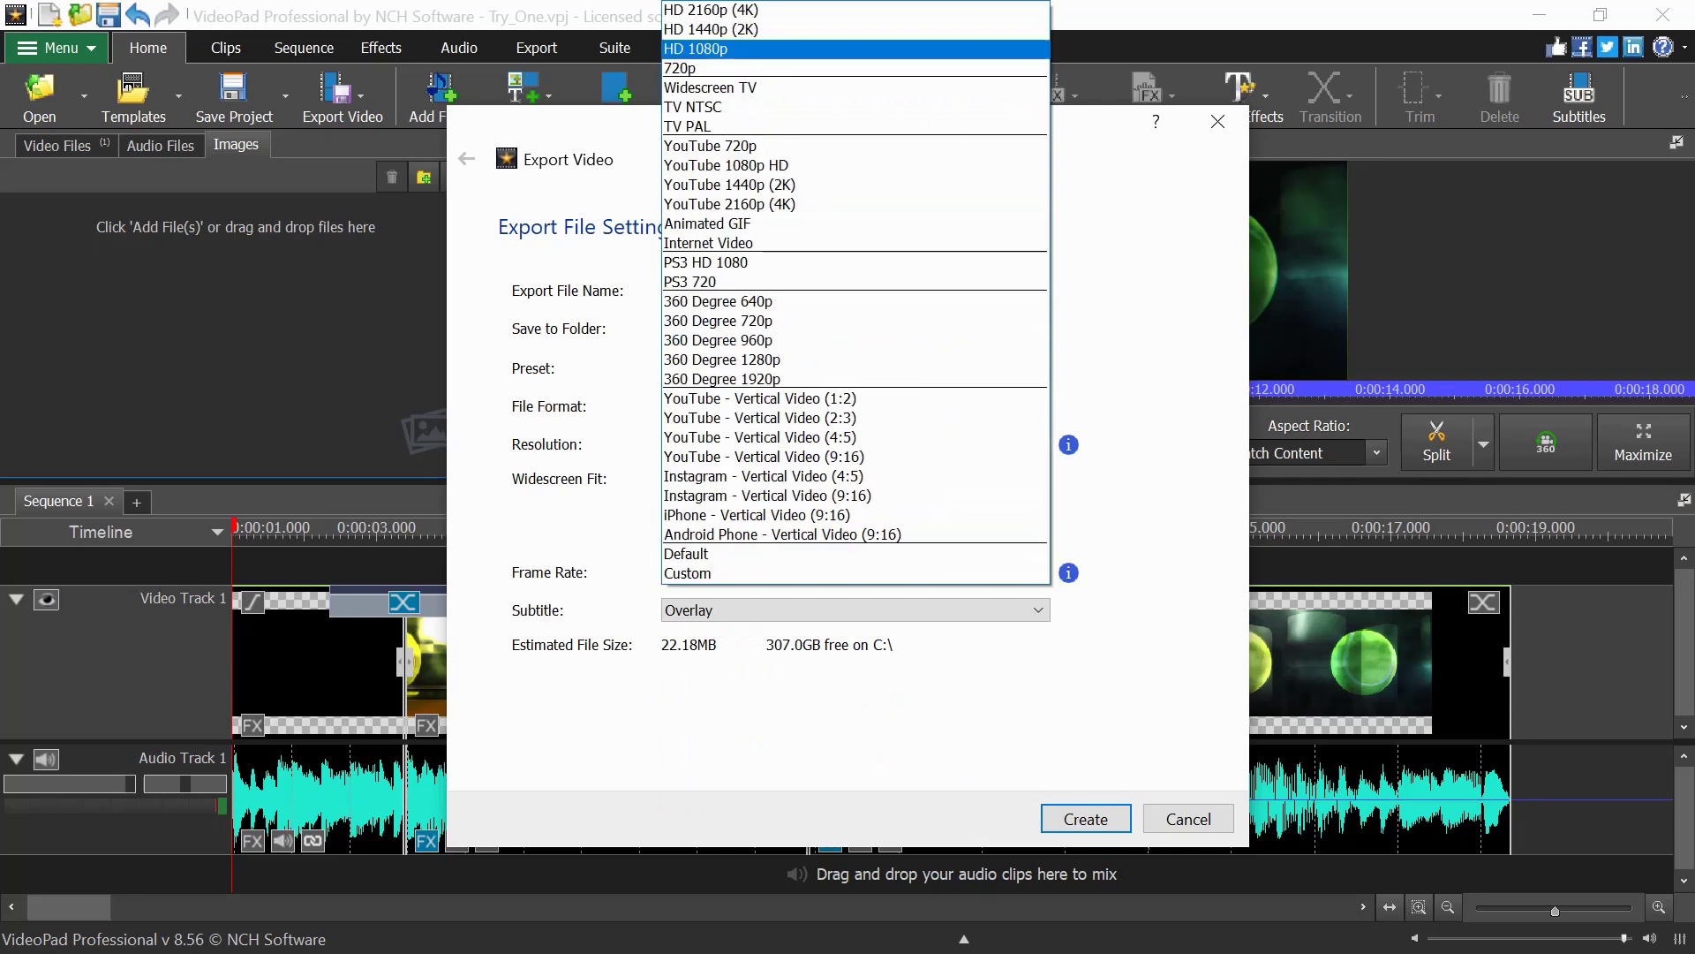
key(Return)
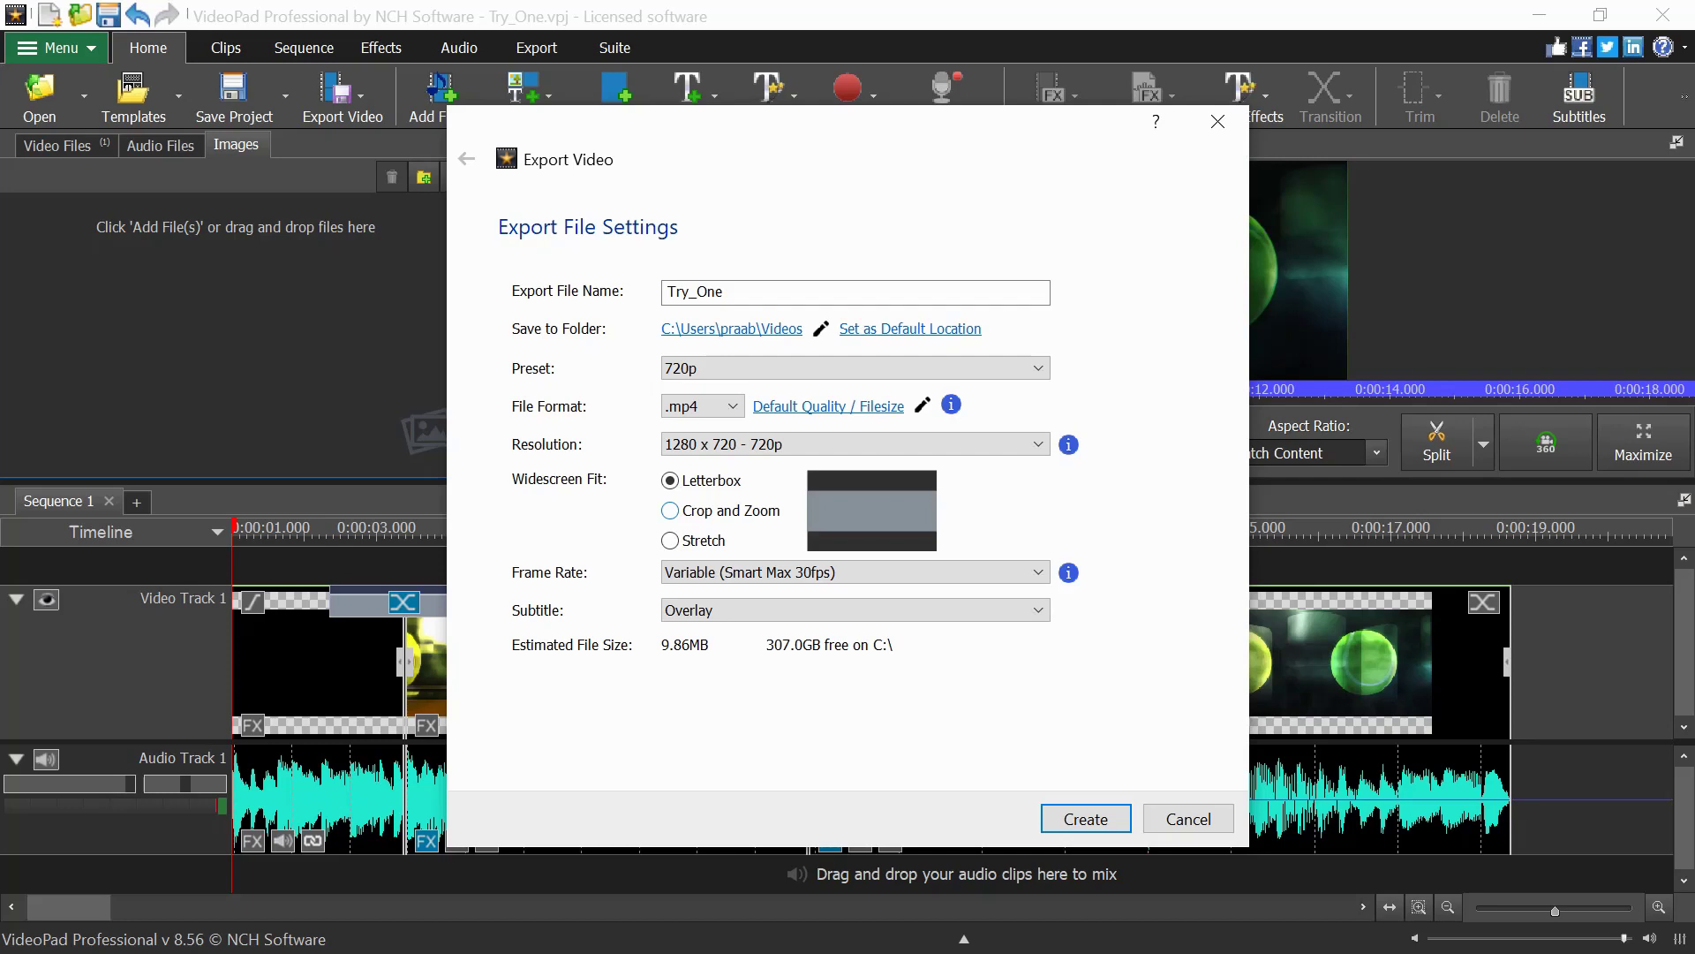
Try the Crop and Zoom and Stretch widescreen fits, and return the fit to Letterbox.
click(671, 510)
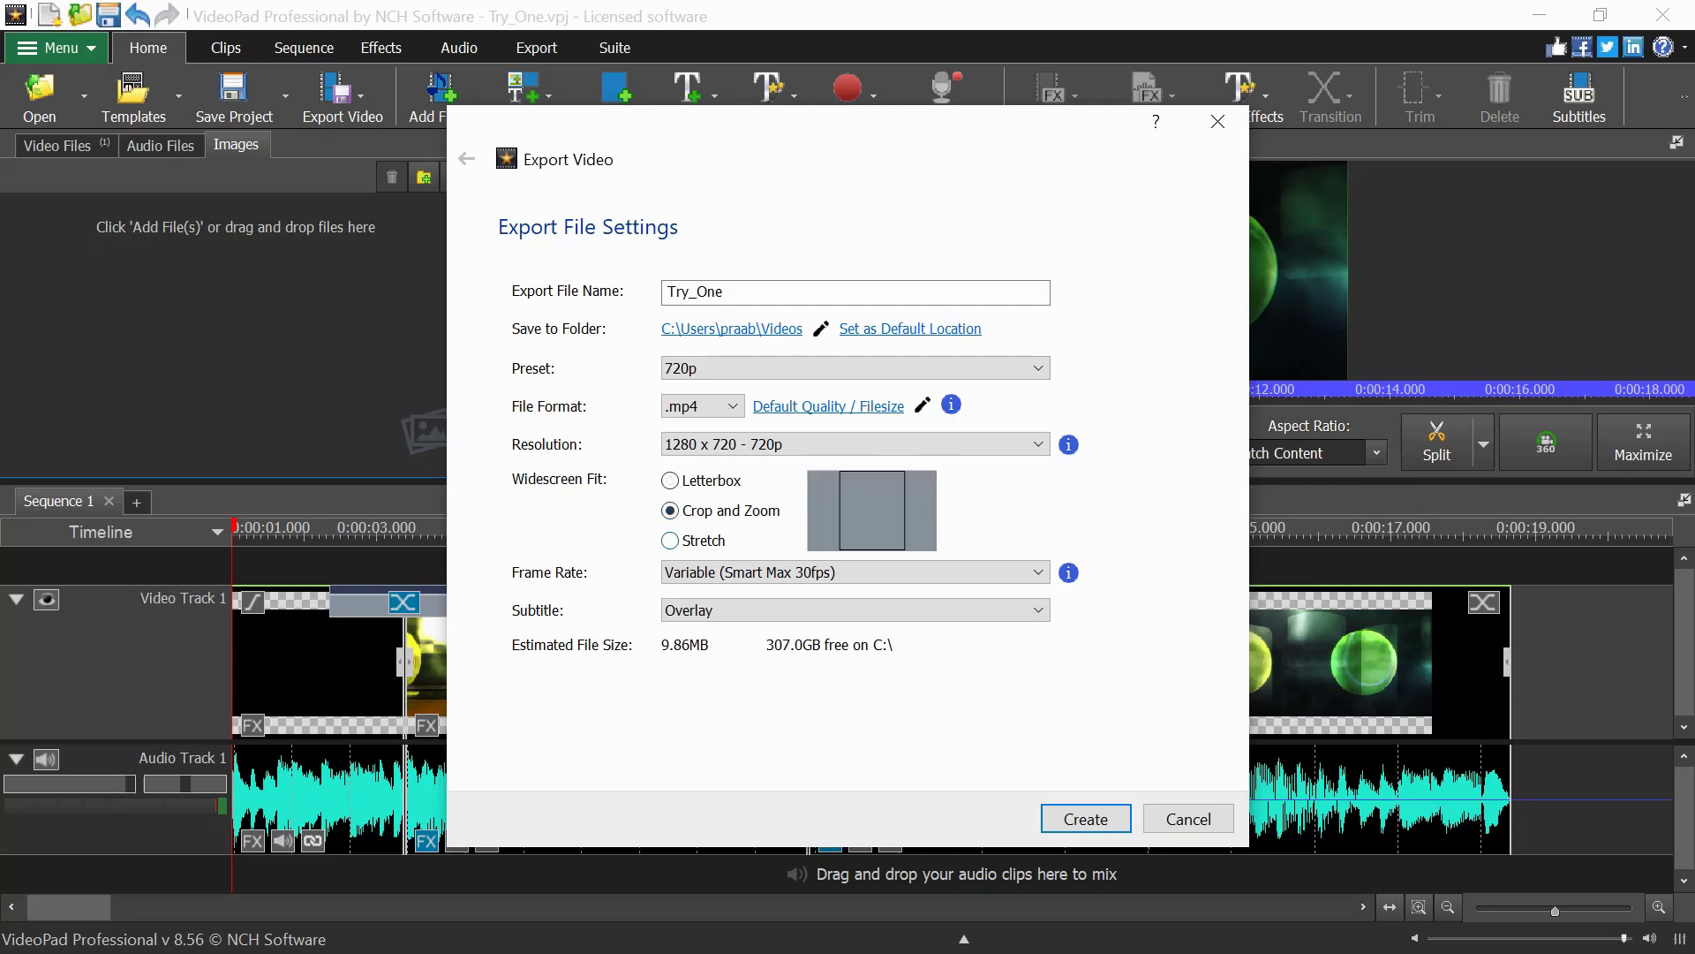
key(Down)
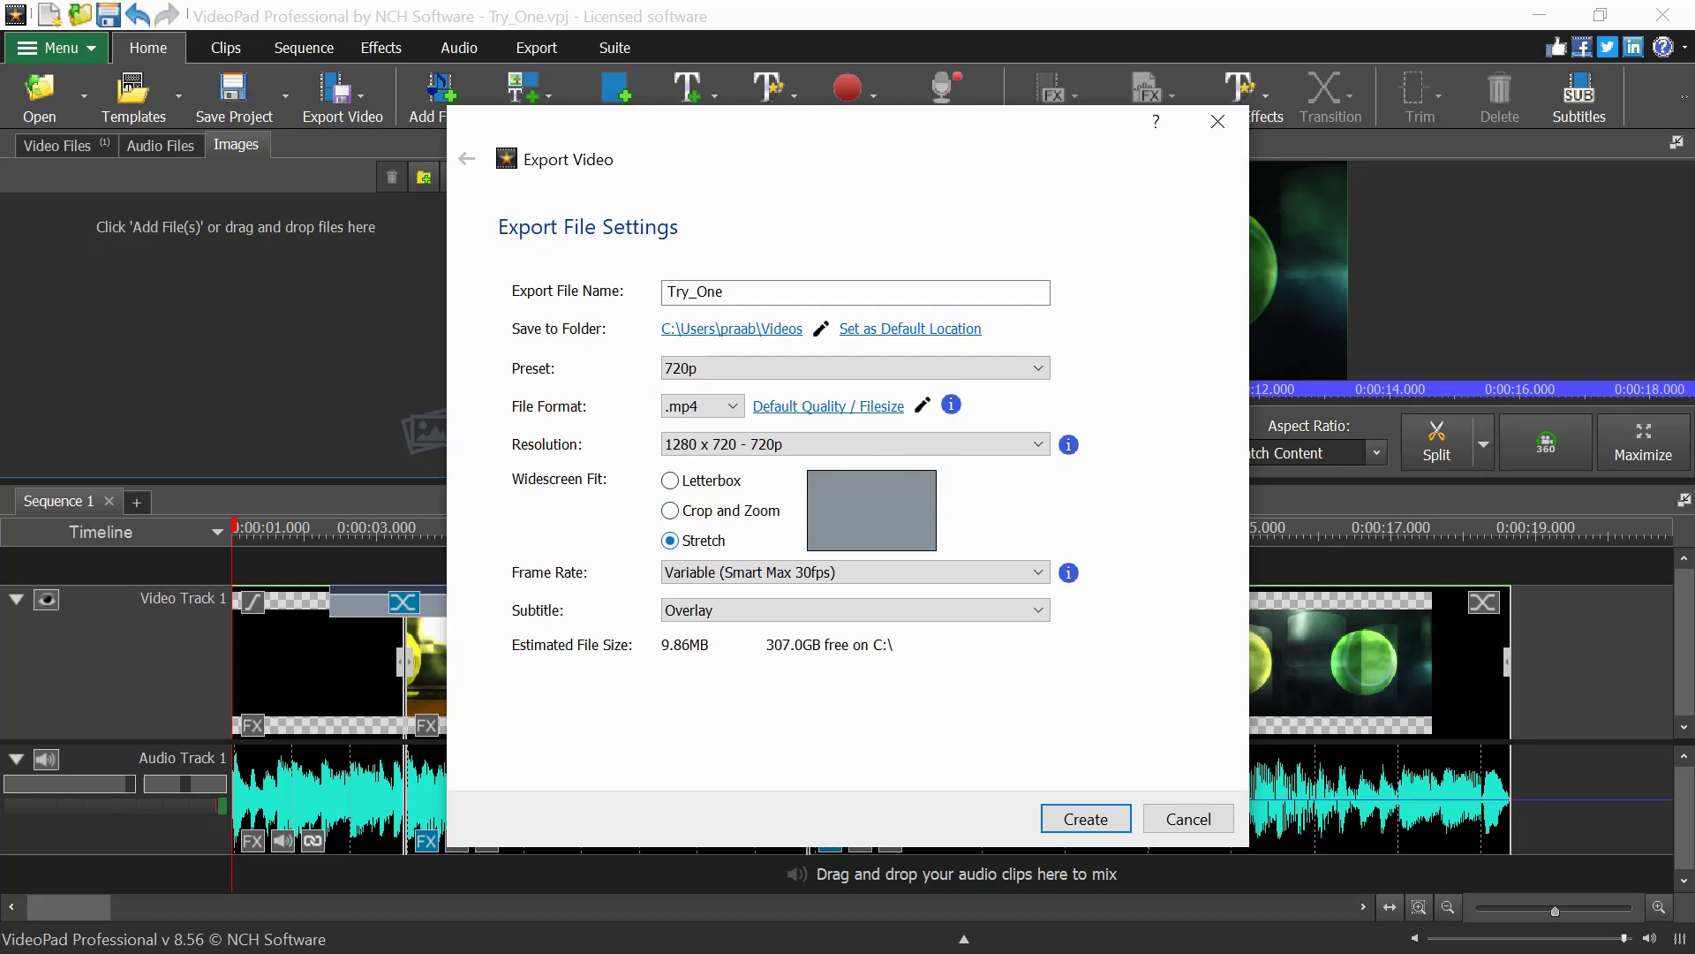
key(Down)
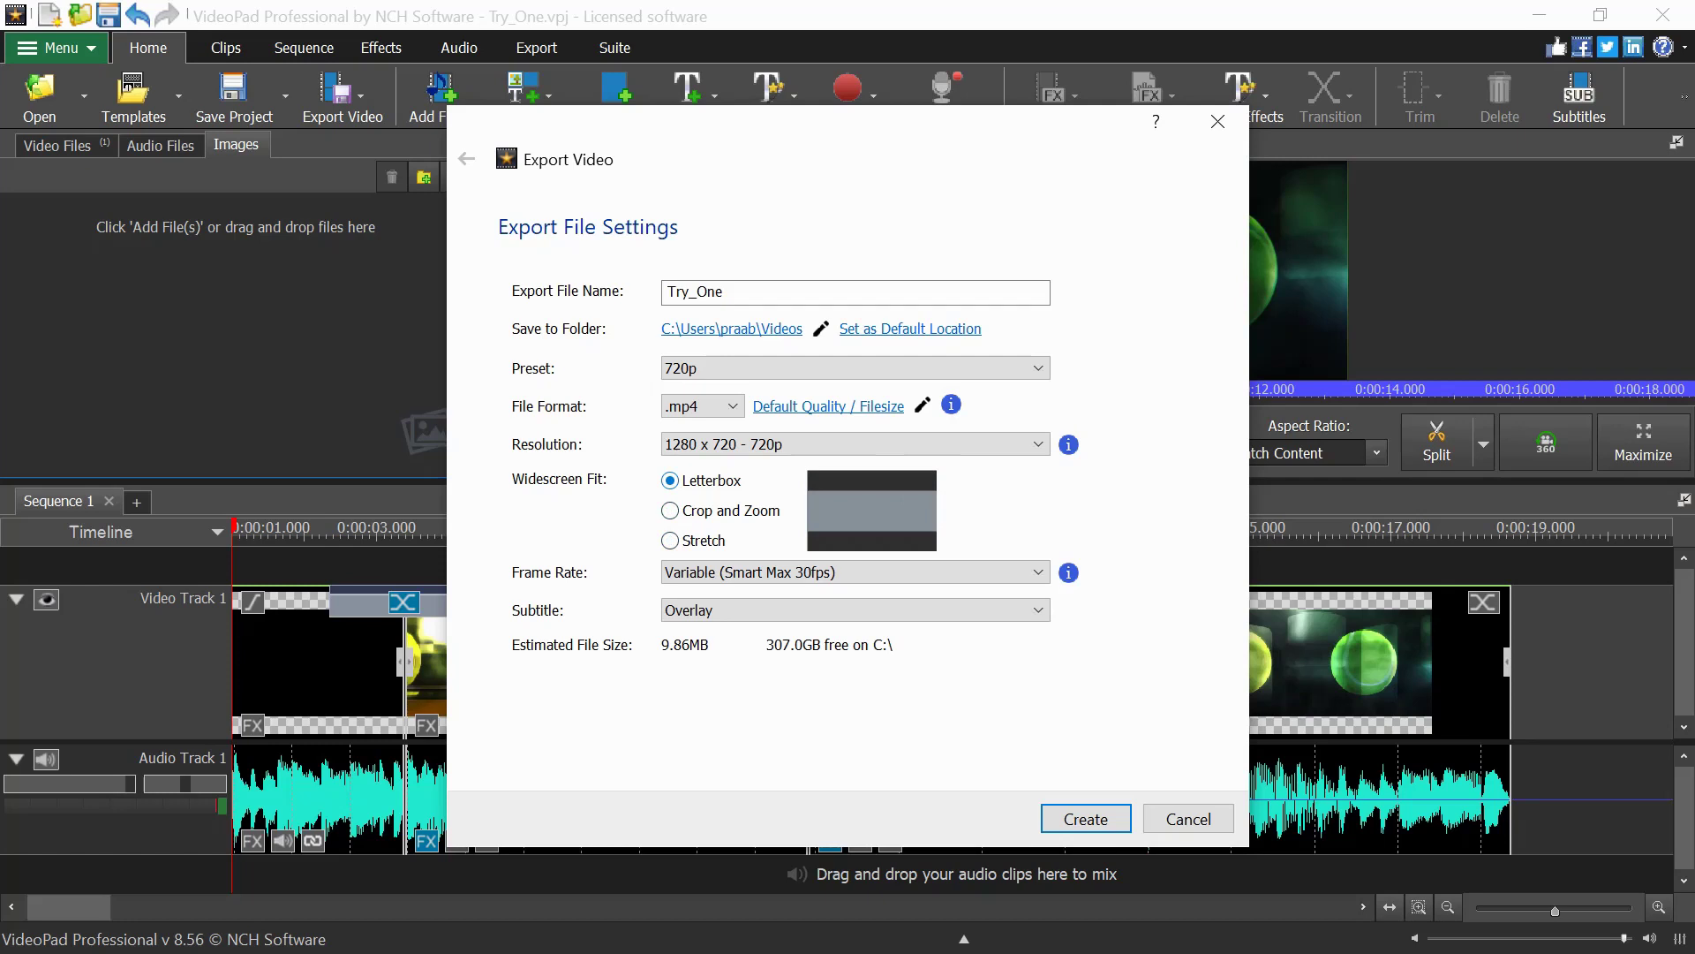
Review the frame rate and subtitle options, keeping Variable (Smart Max 30fps) and Overlay.
key(Tab)
key(alt+Down)
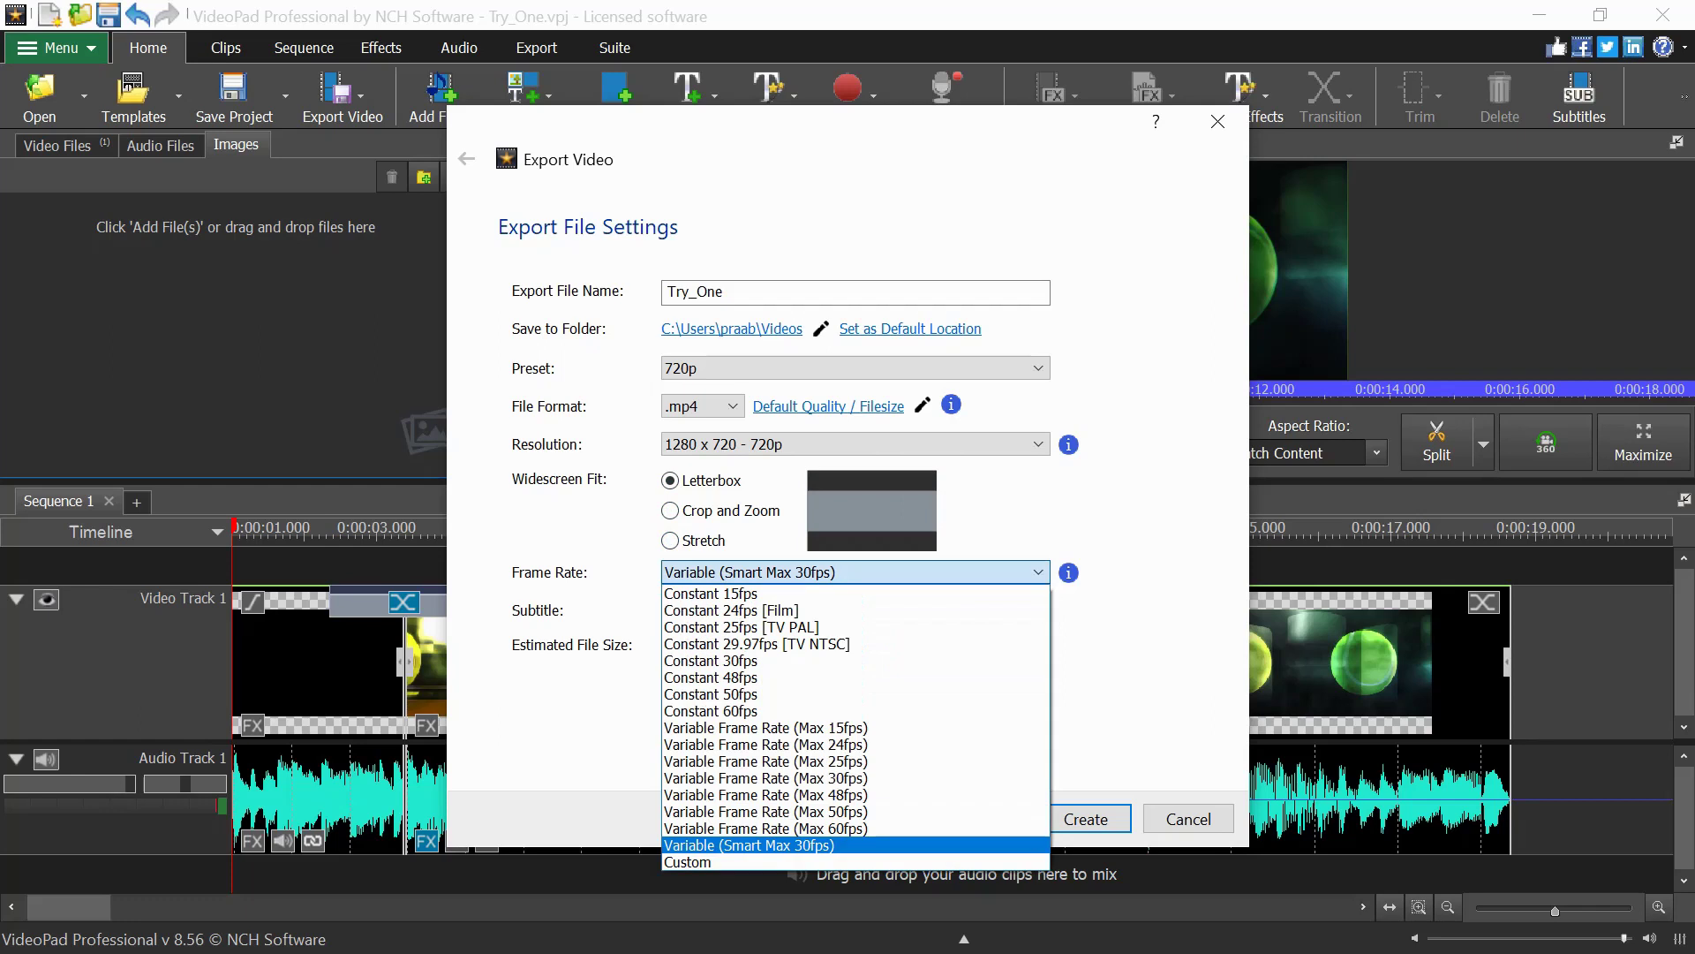
key(Return)
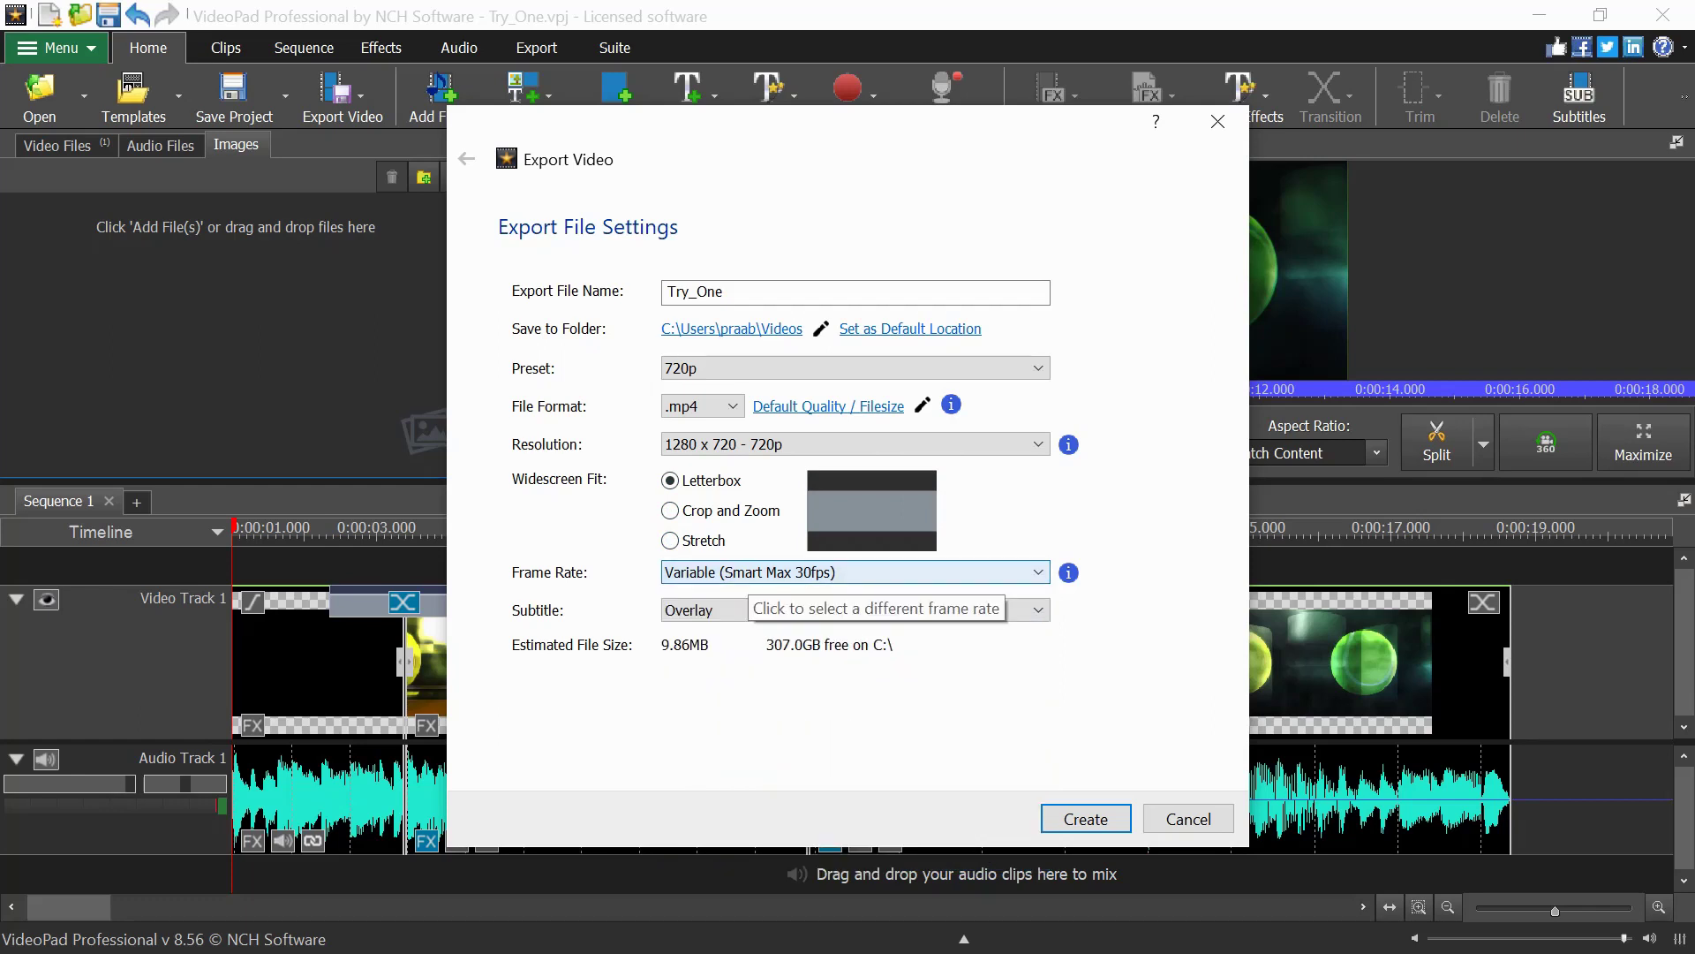
key(Tab)
key(alt+Down)
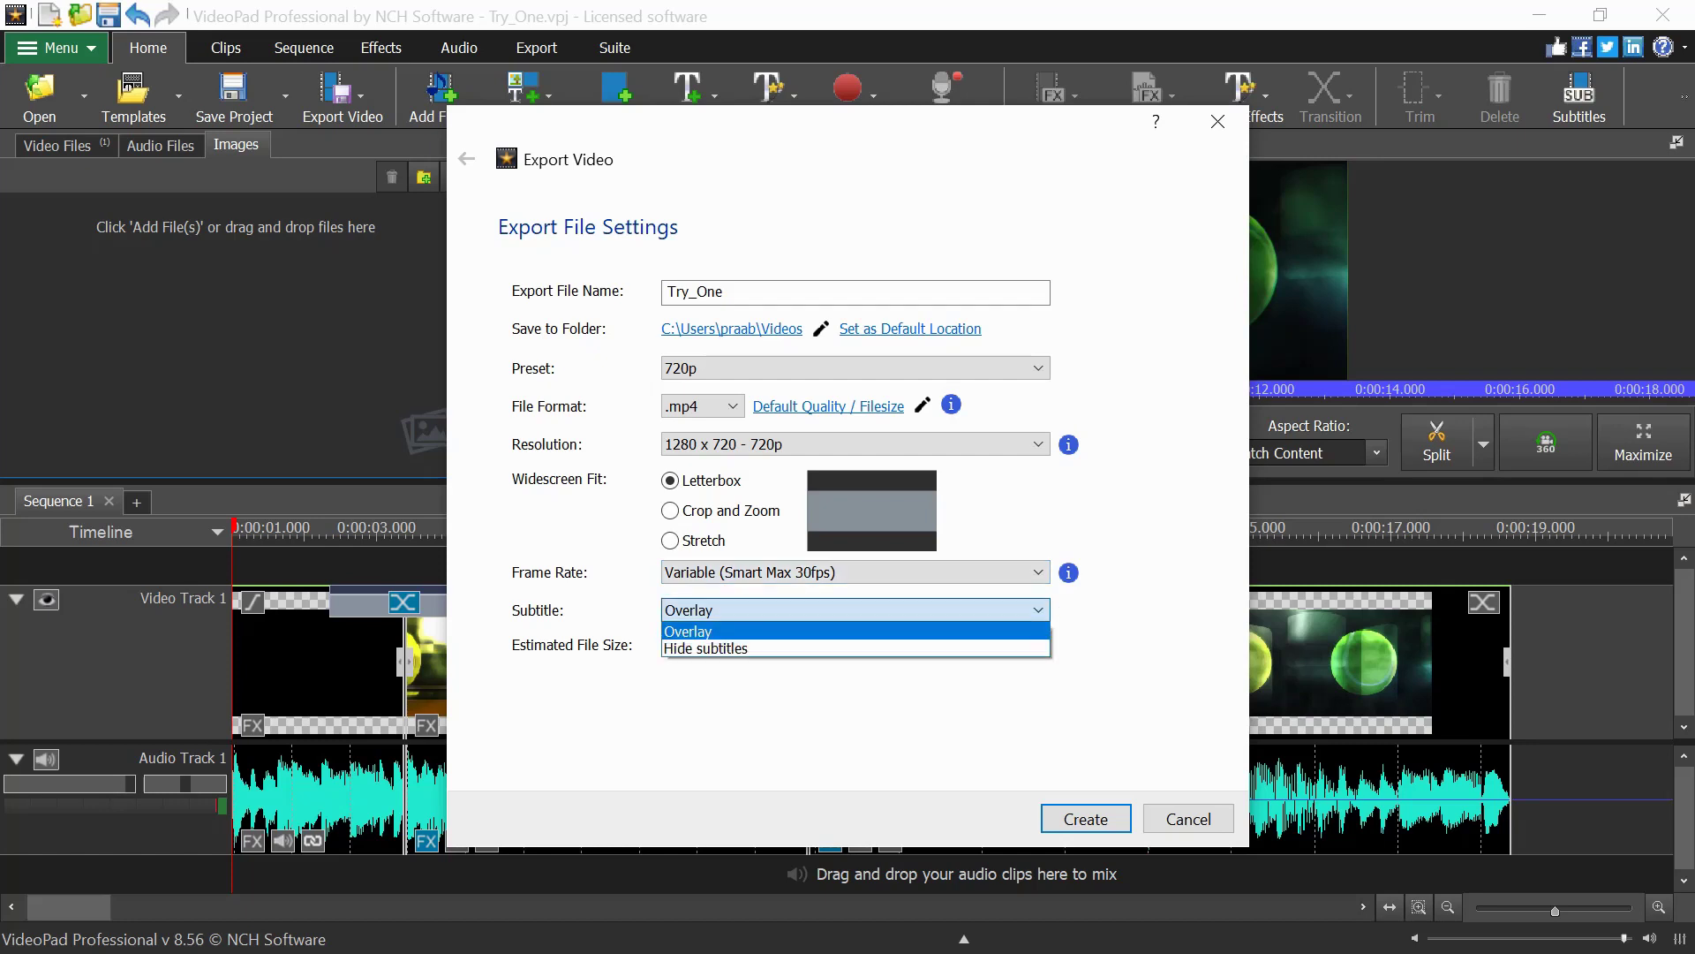
key(Down)
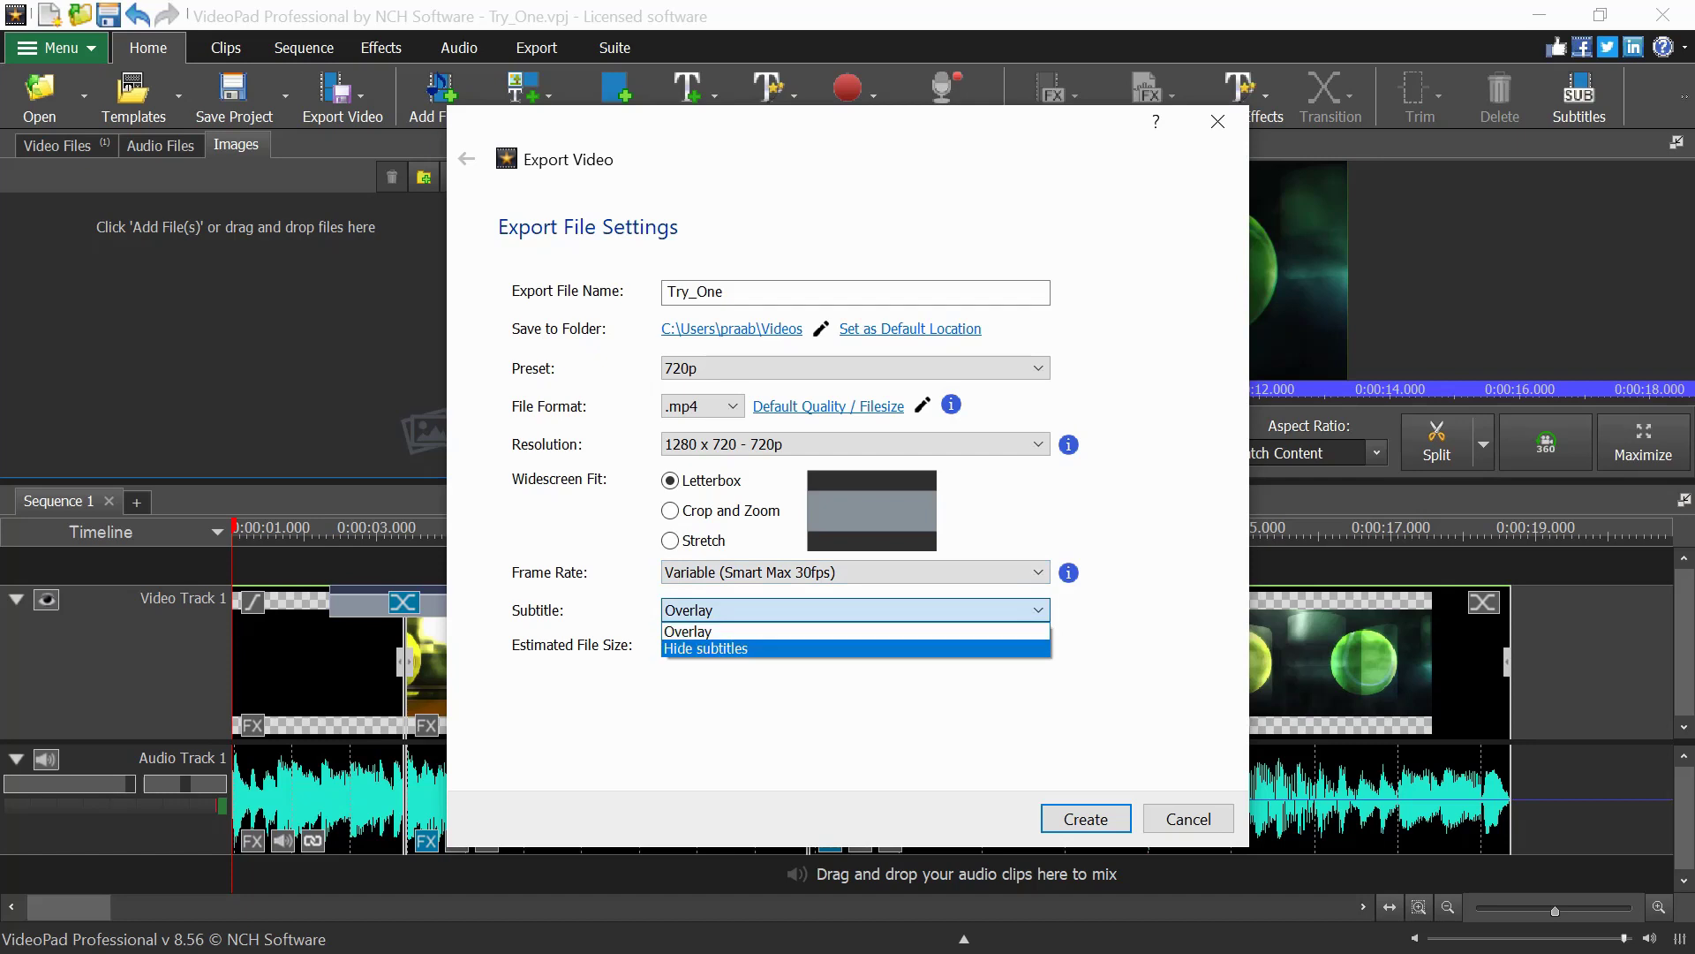
key(Up)
key(Return)
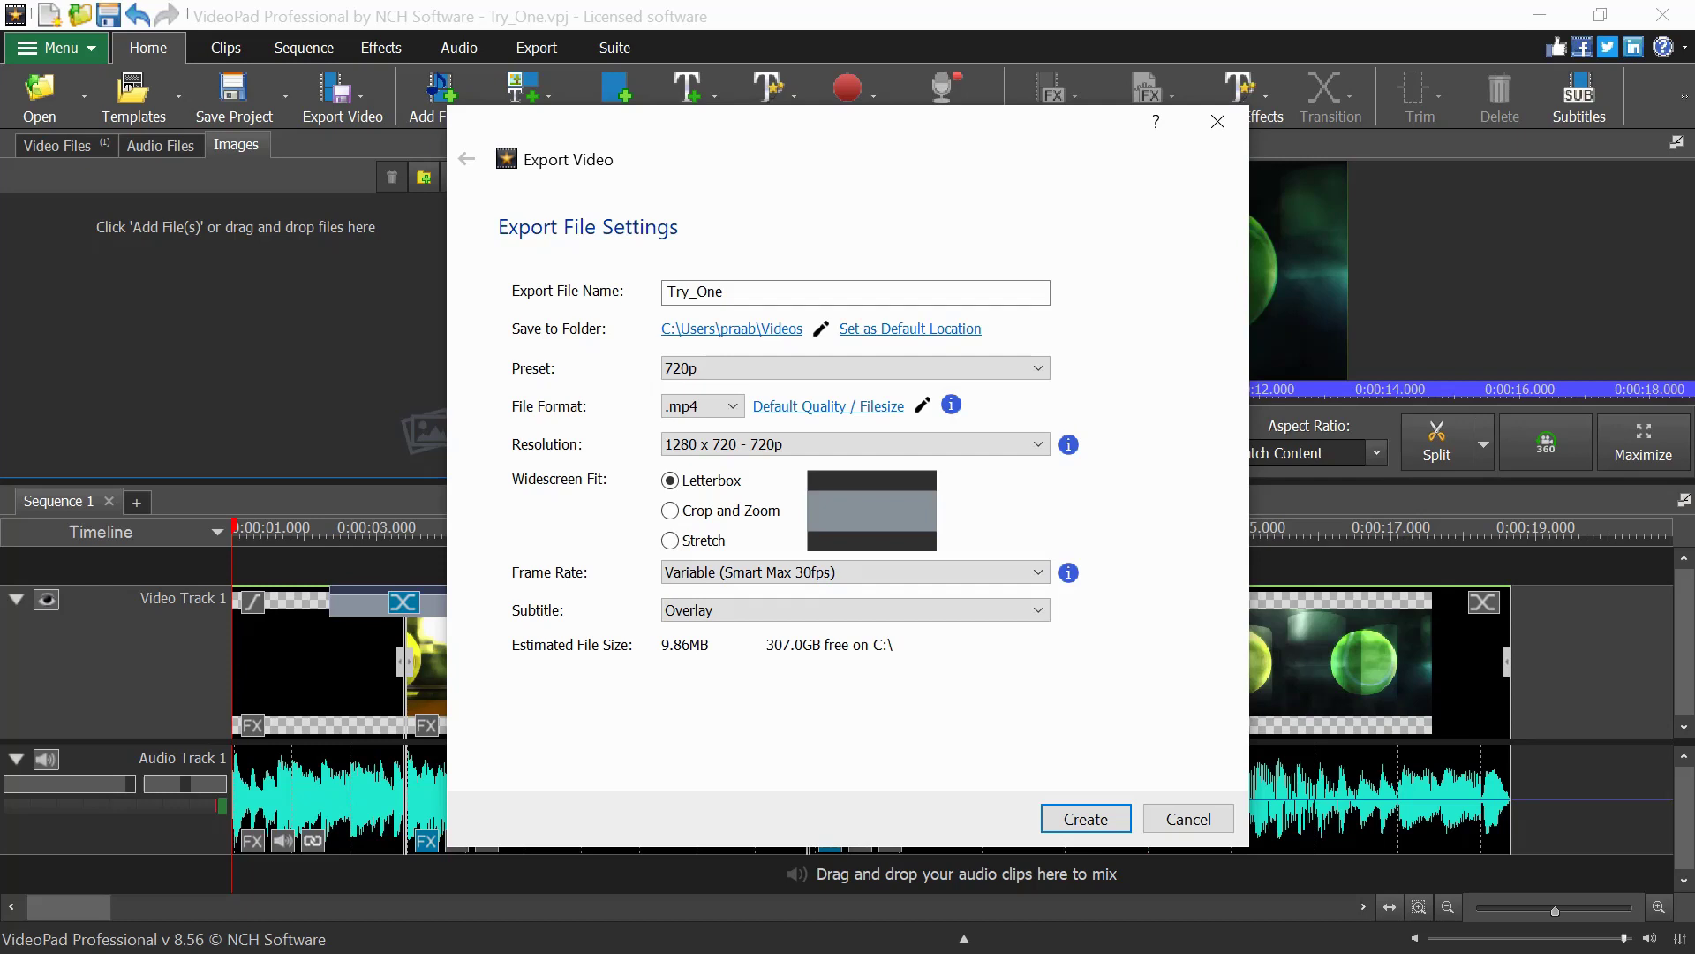
Create the Try_One.mp4 export, move the export queue window aside, and show the exported file in its folder.
click(1085, 819)
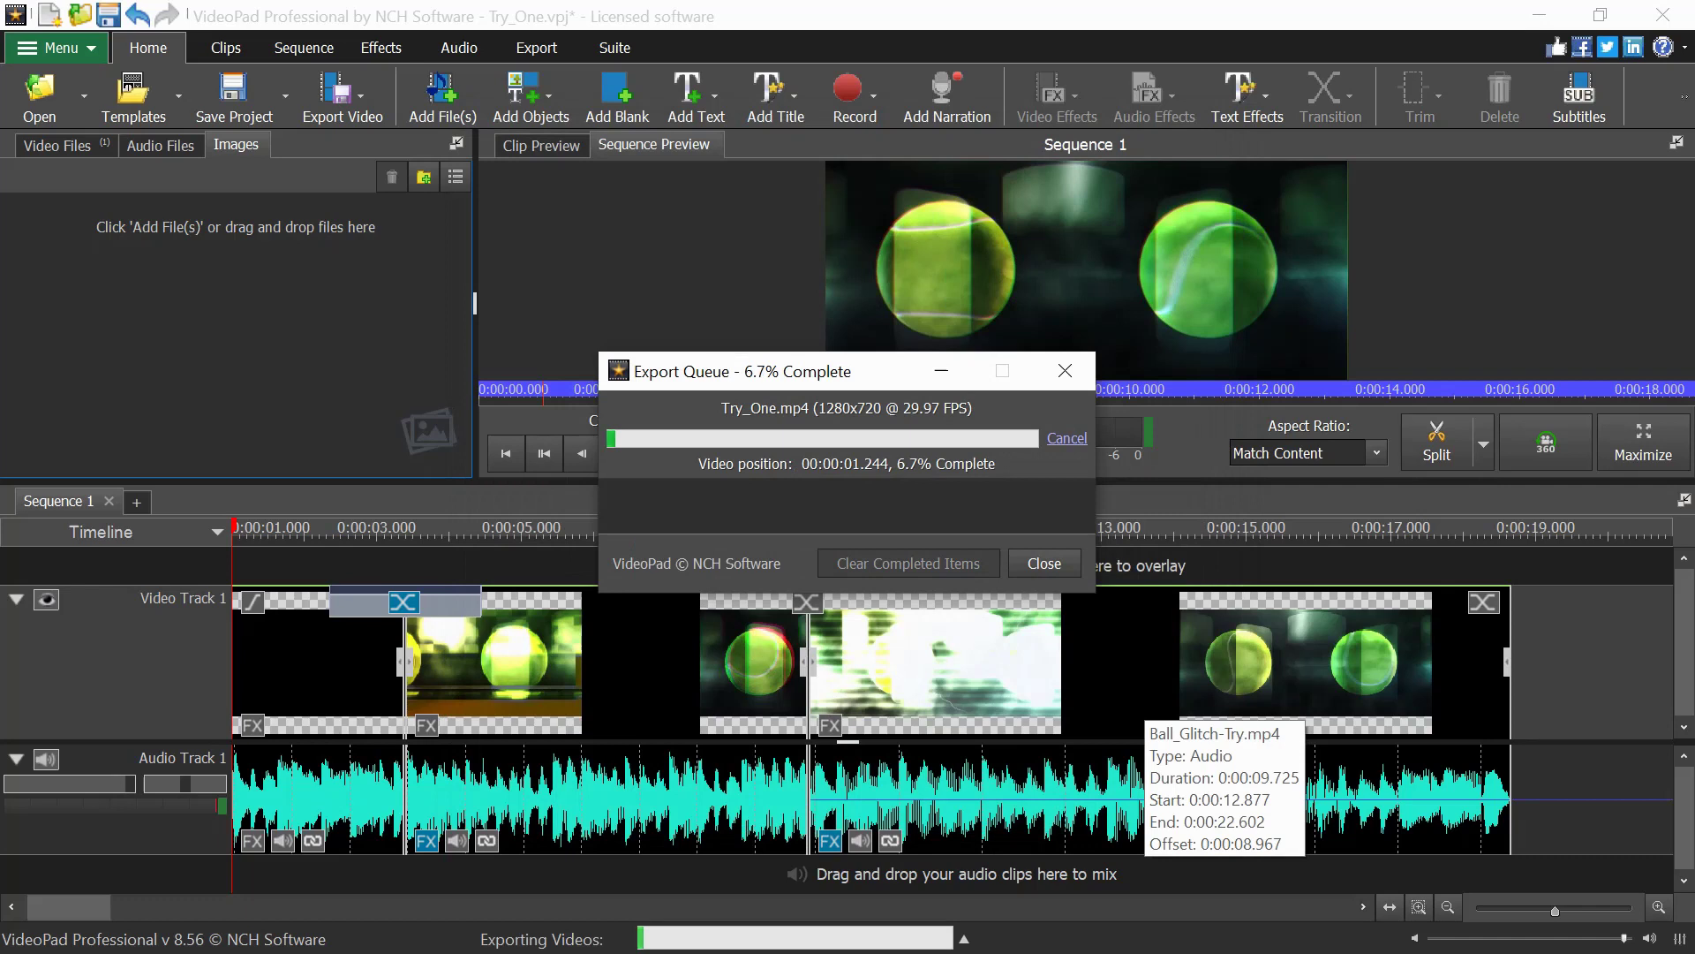
drag(878, 370, 376, 294)
drag(274, 278, 385, 263)
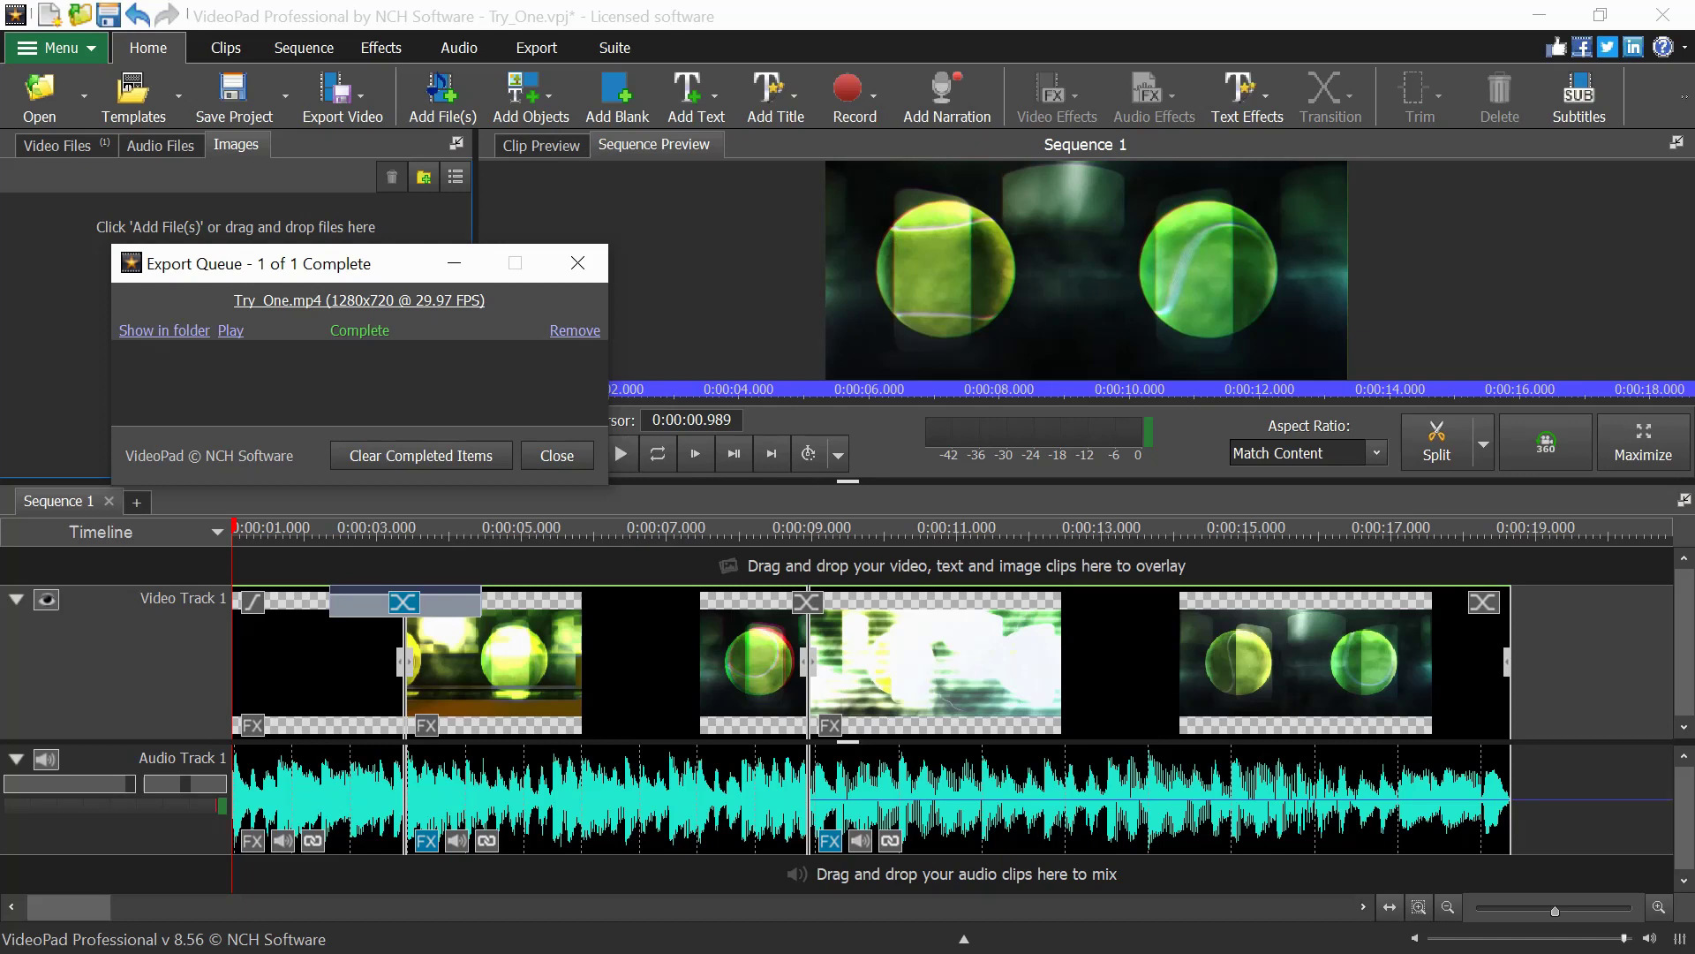
click(164, 330)
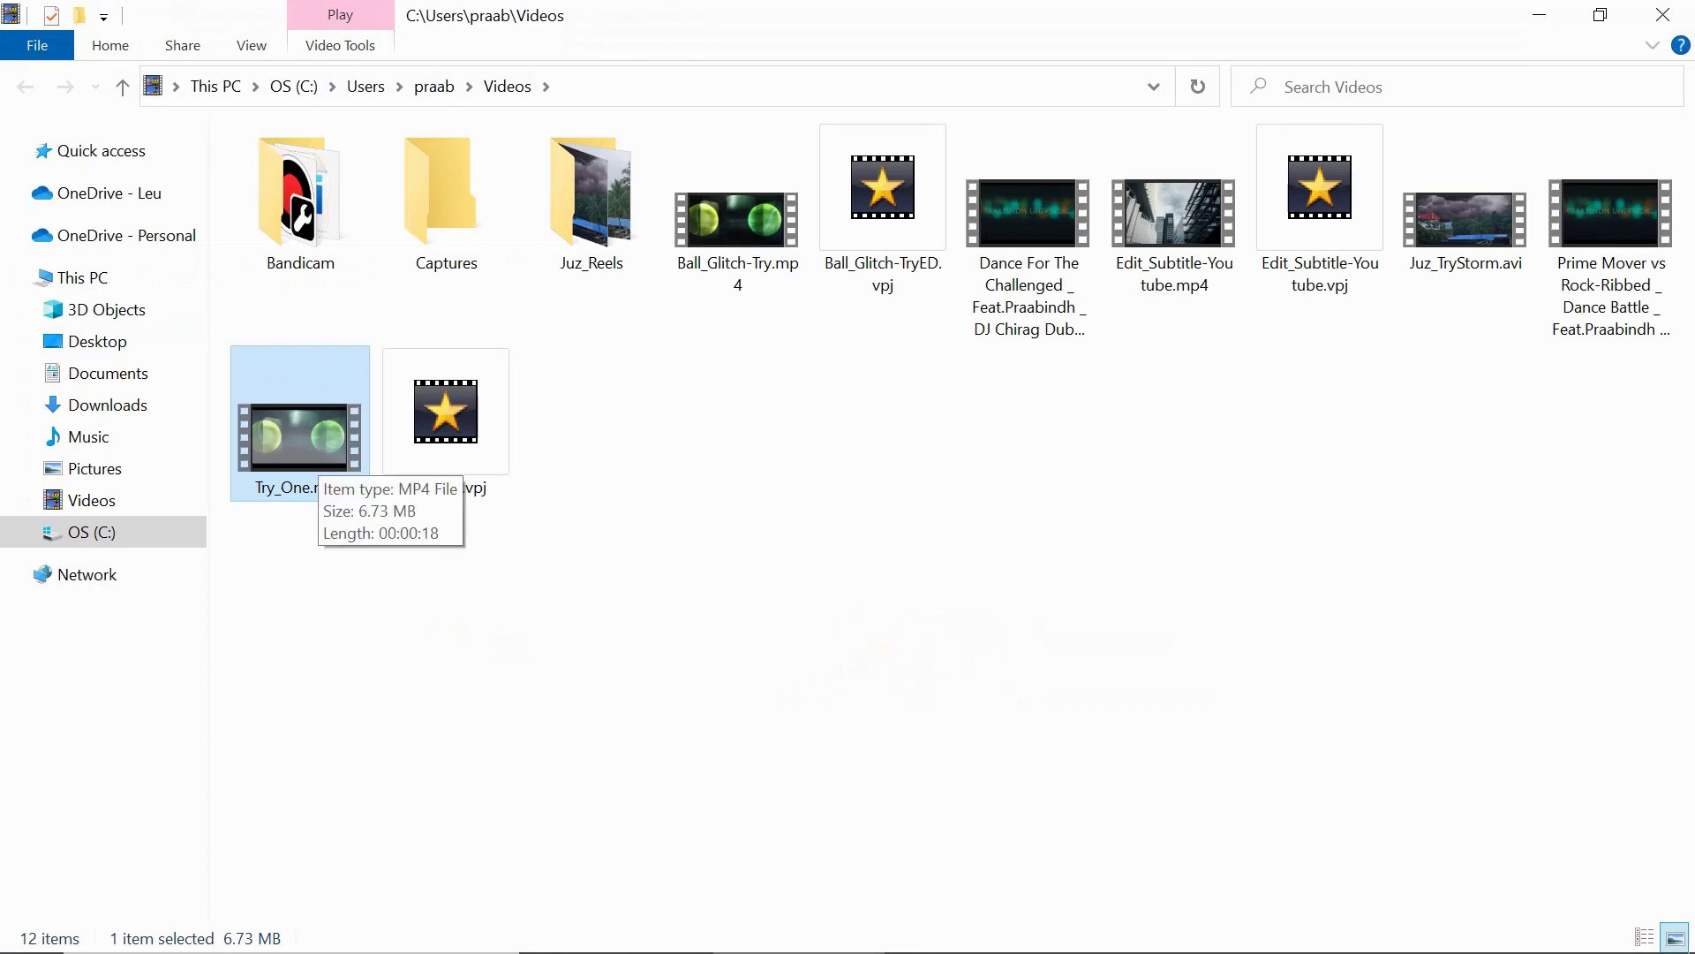
Play the exported Try_One.mp4 in the media player to check it, and close the player and the Videos folder window.
key(Return)
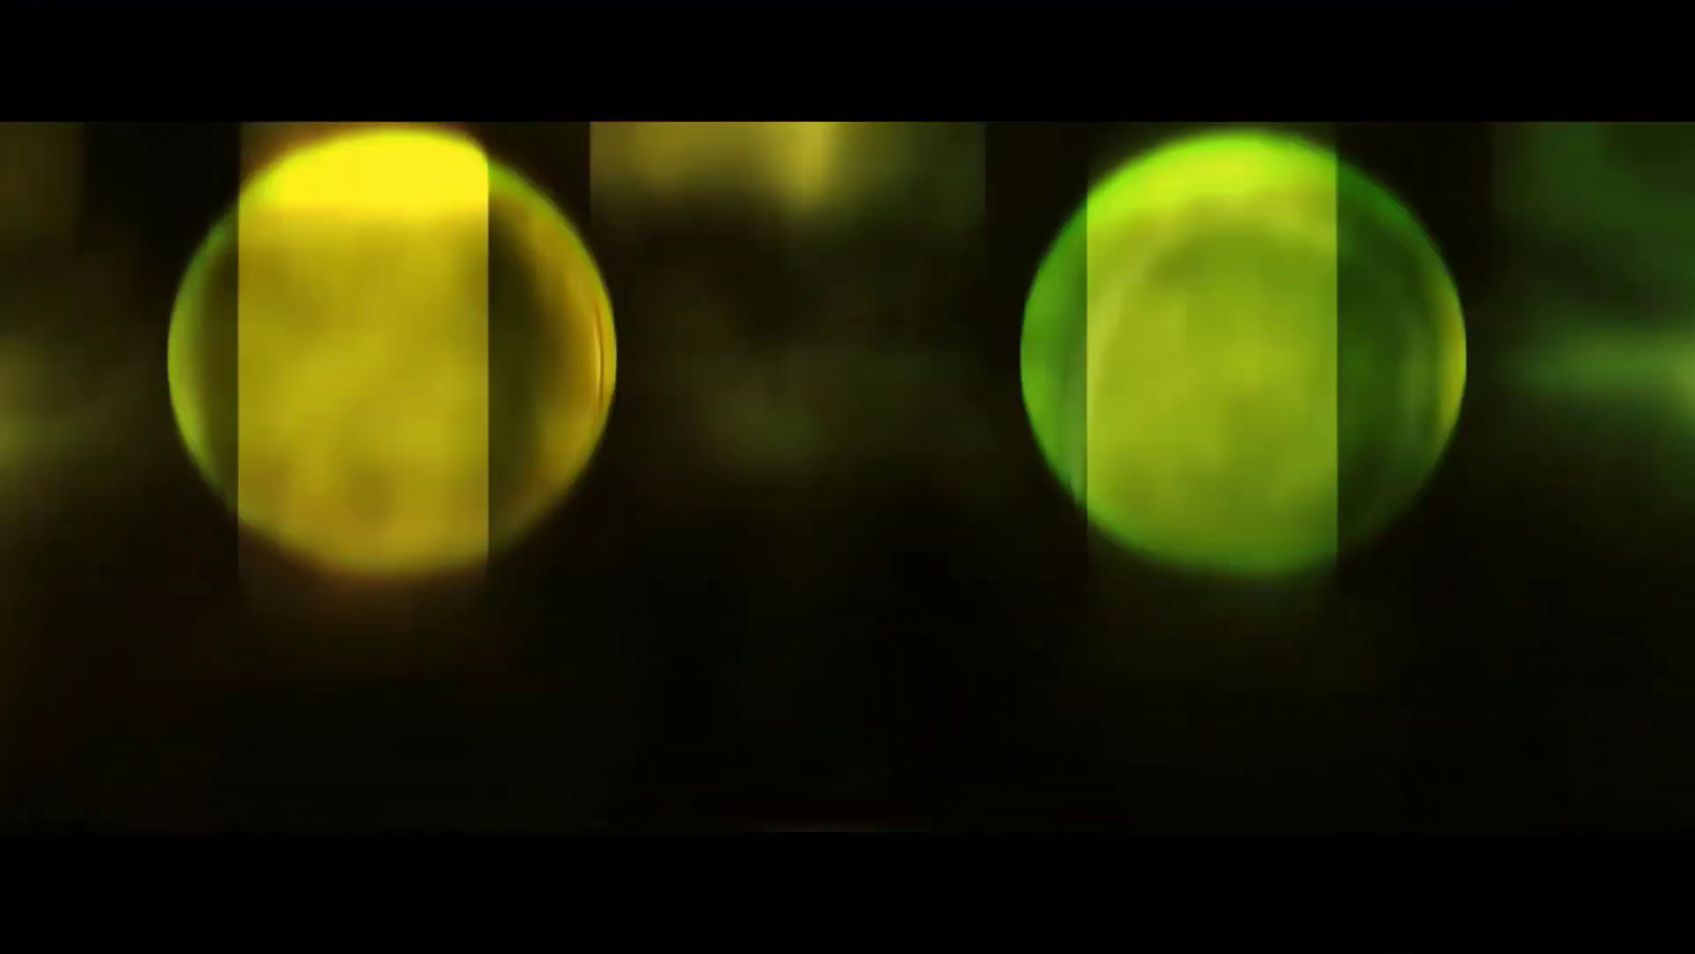
key(Escape)
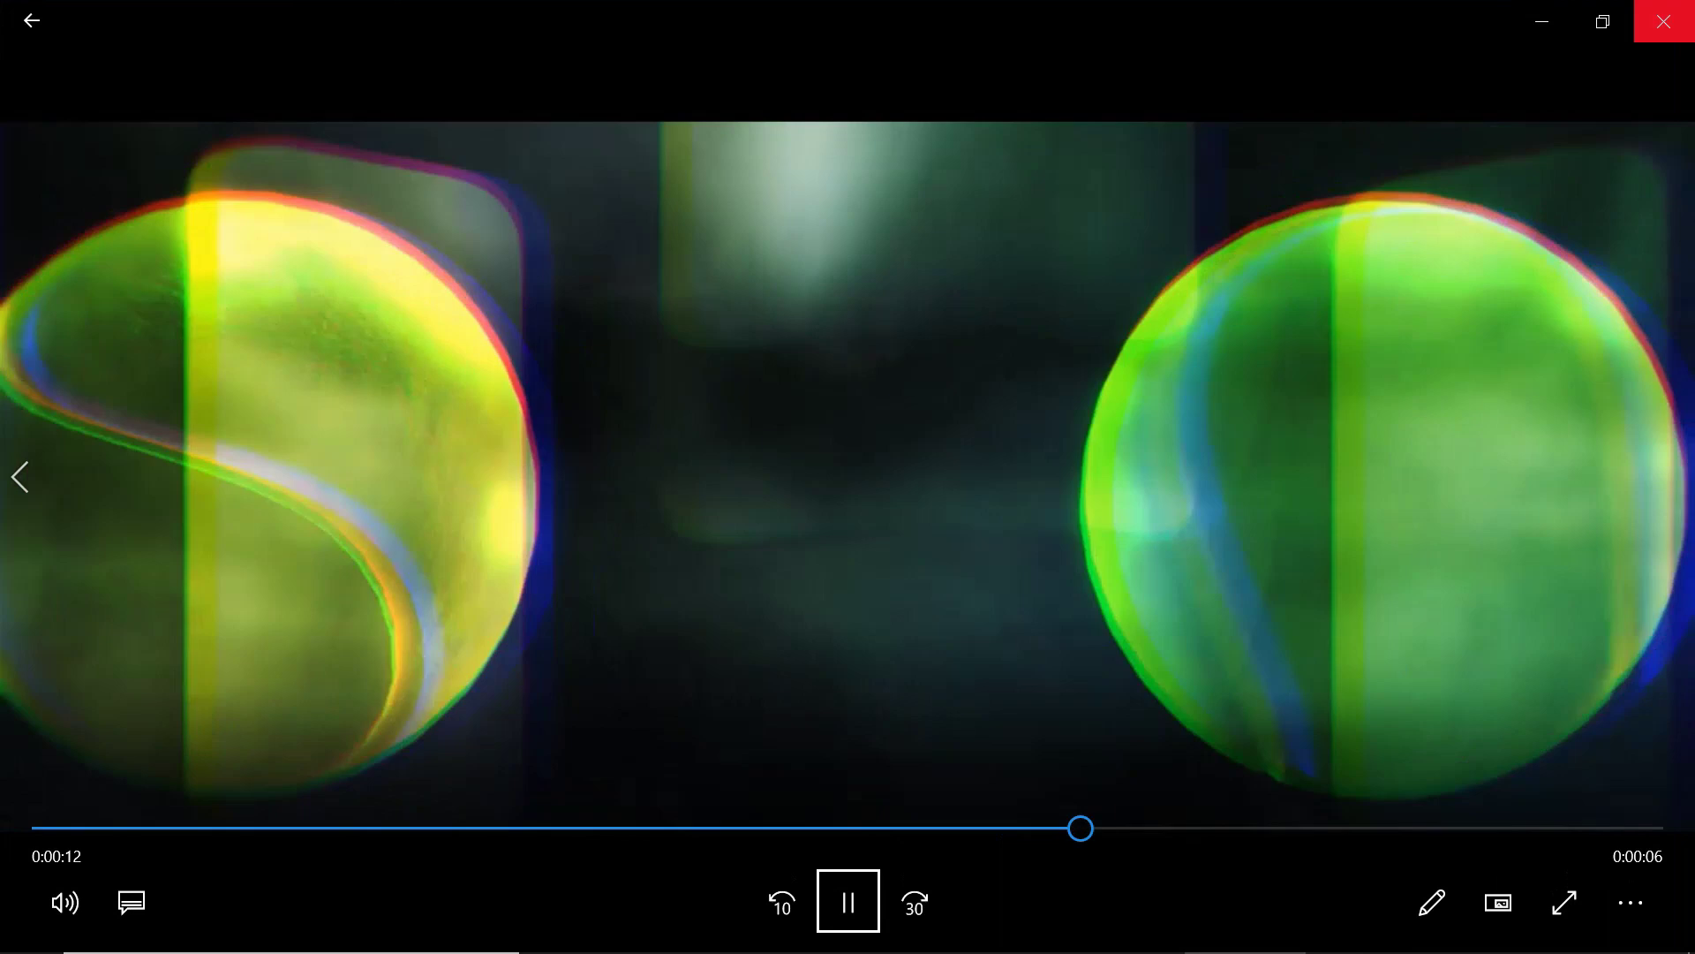
click(1663, 20)
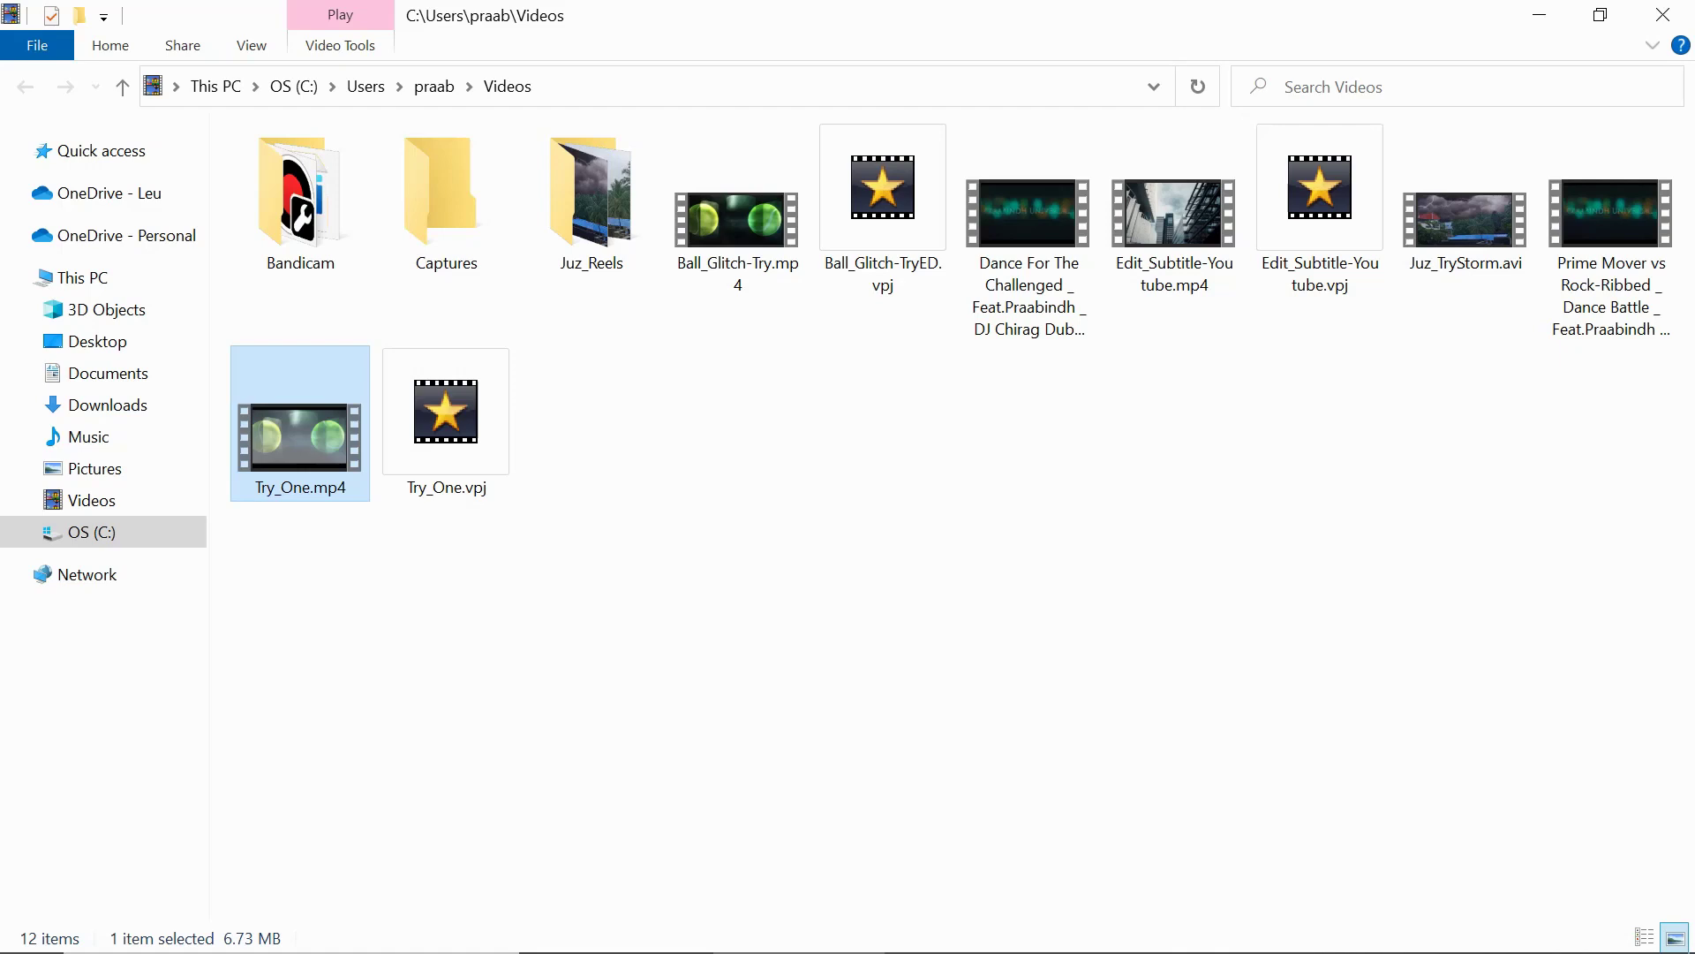
click(1663, 14)
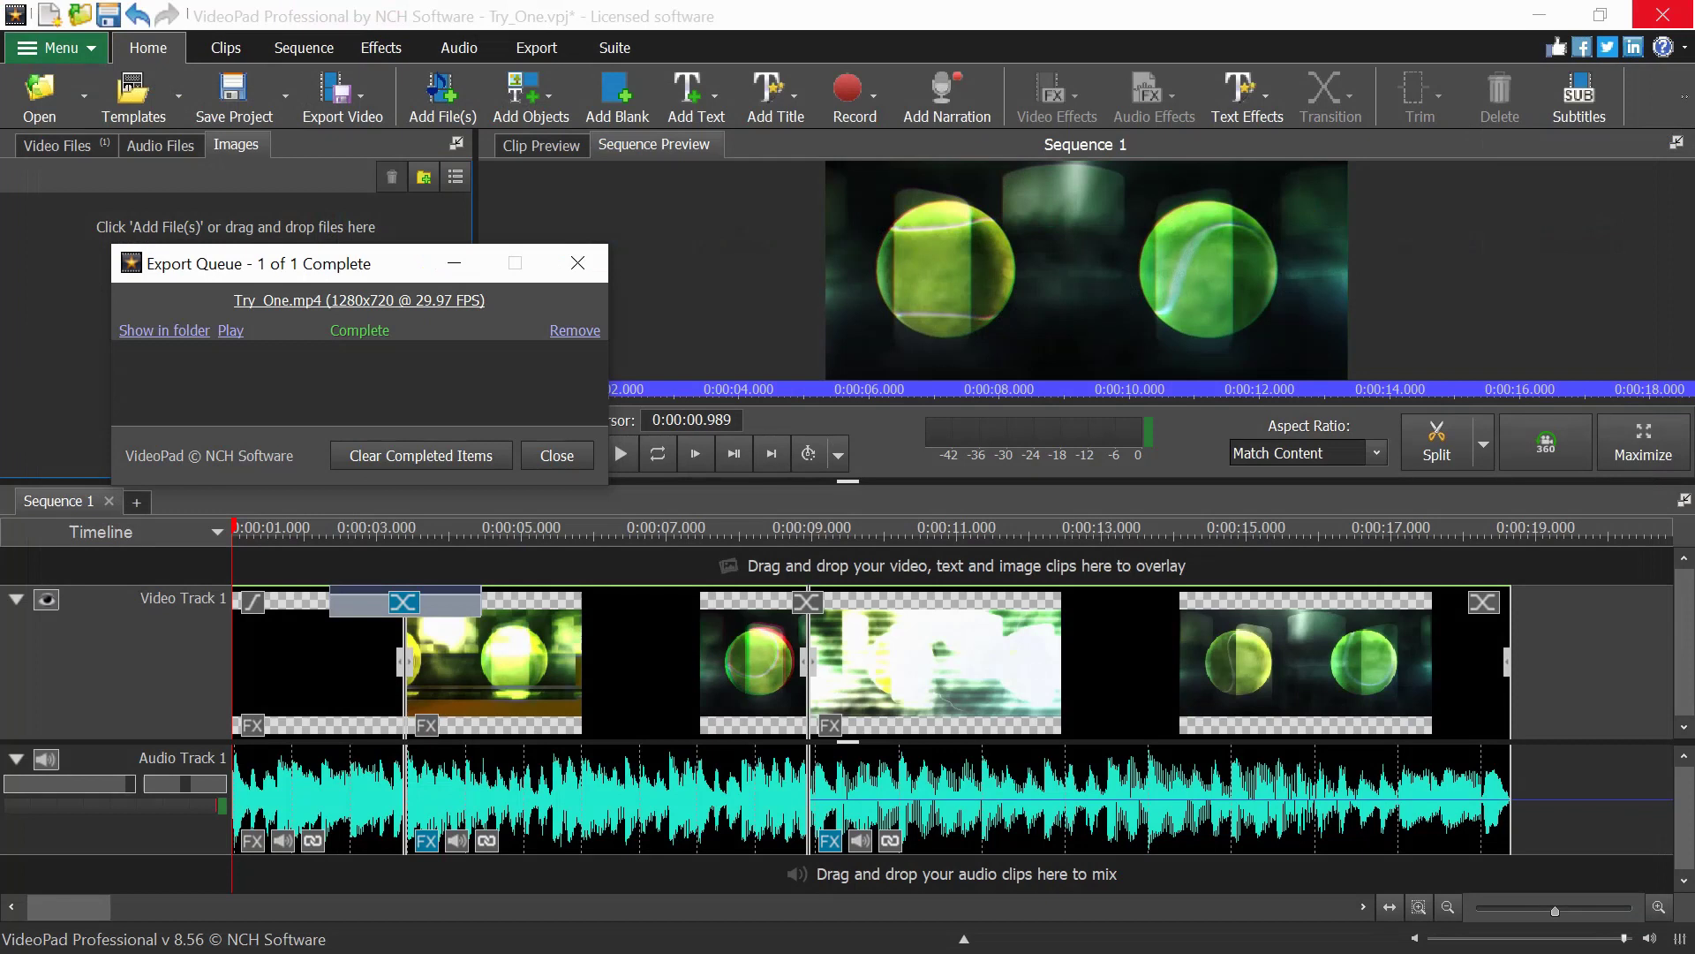
Clear the completed items from the export queue, close the queue, and minimize the video editor.
click(420, 454)
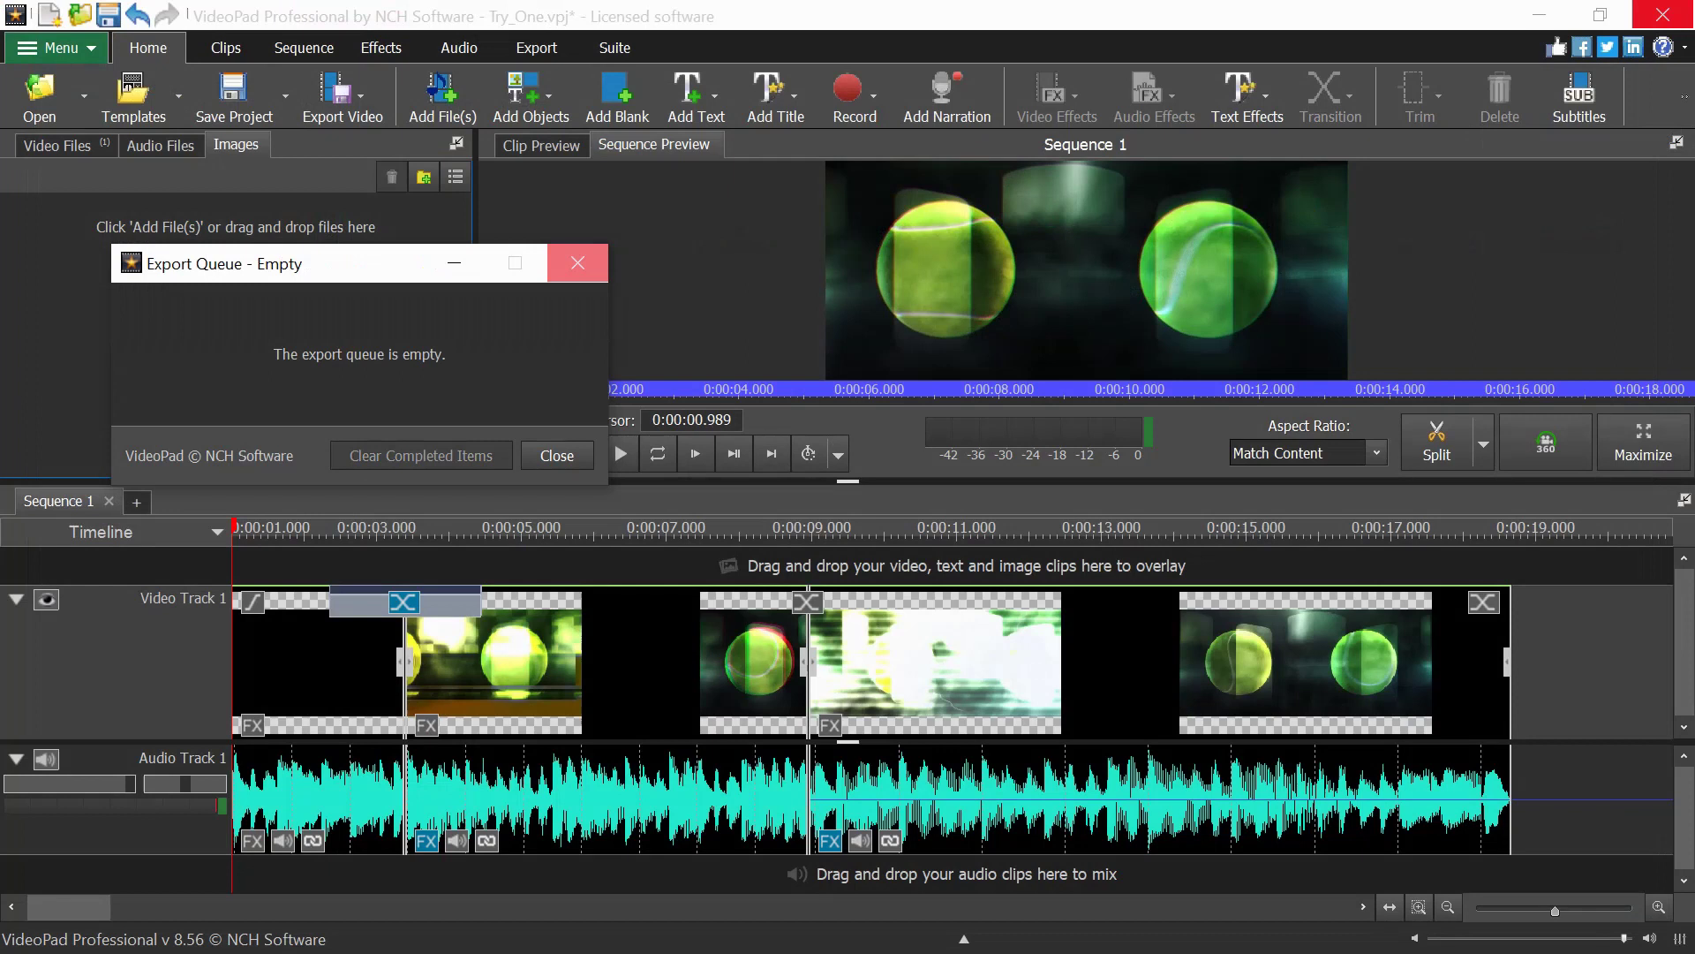
click(578, 262)
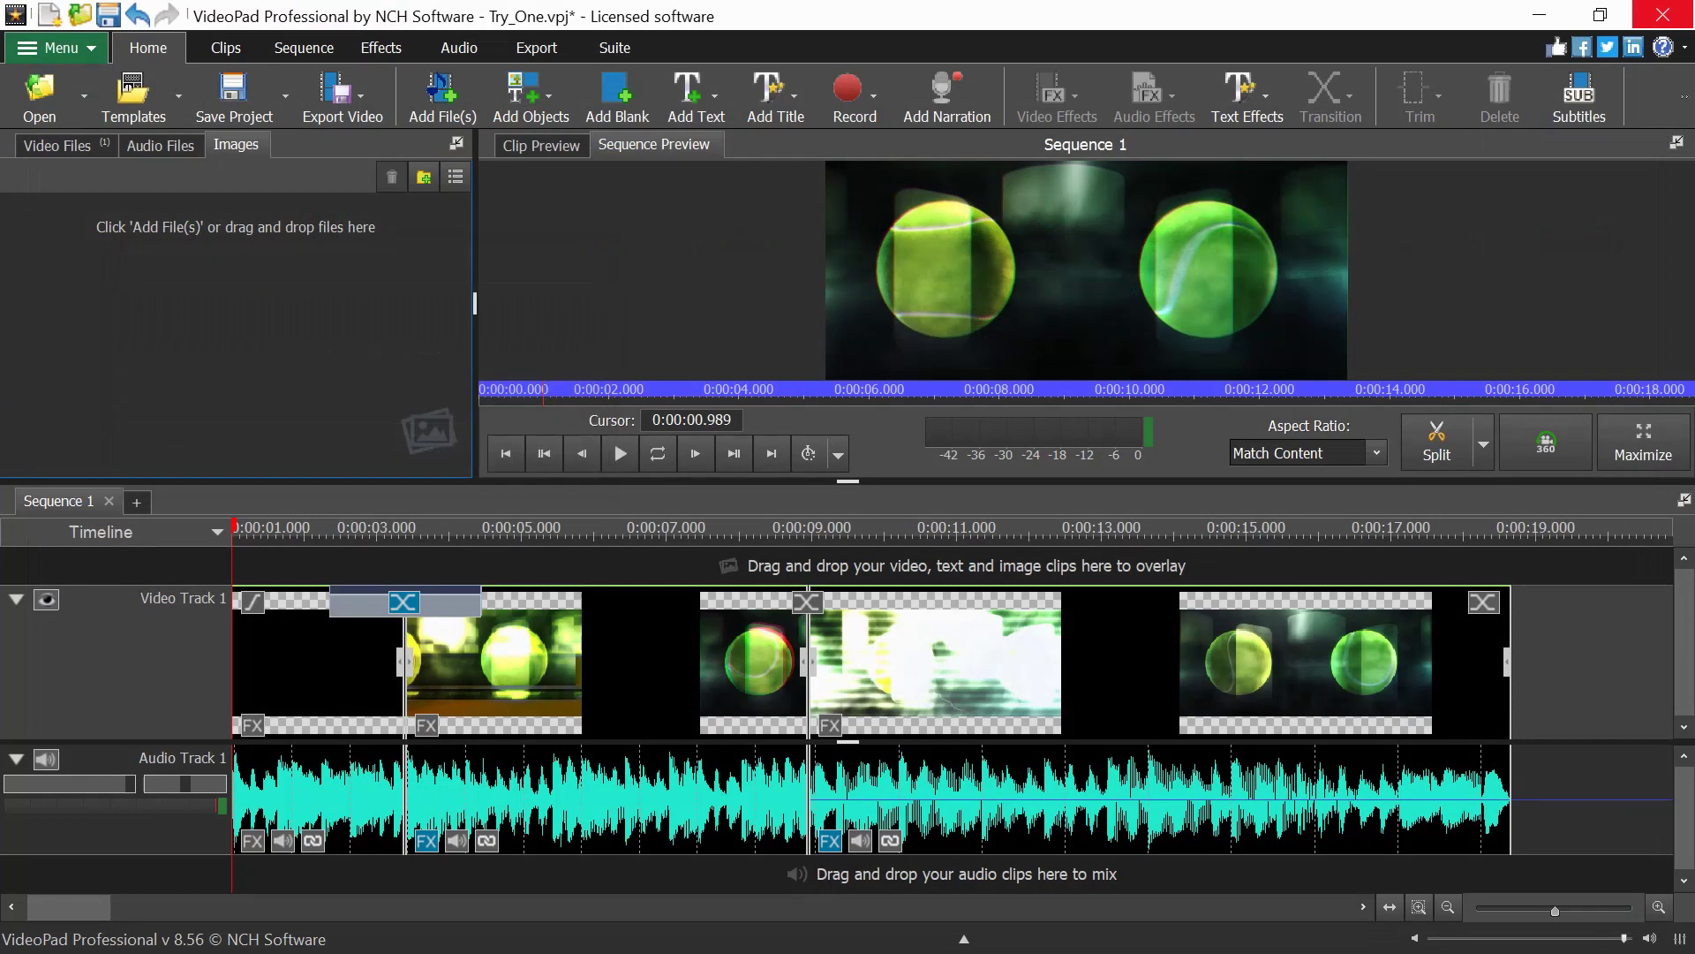
click(1538, 15)
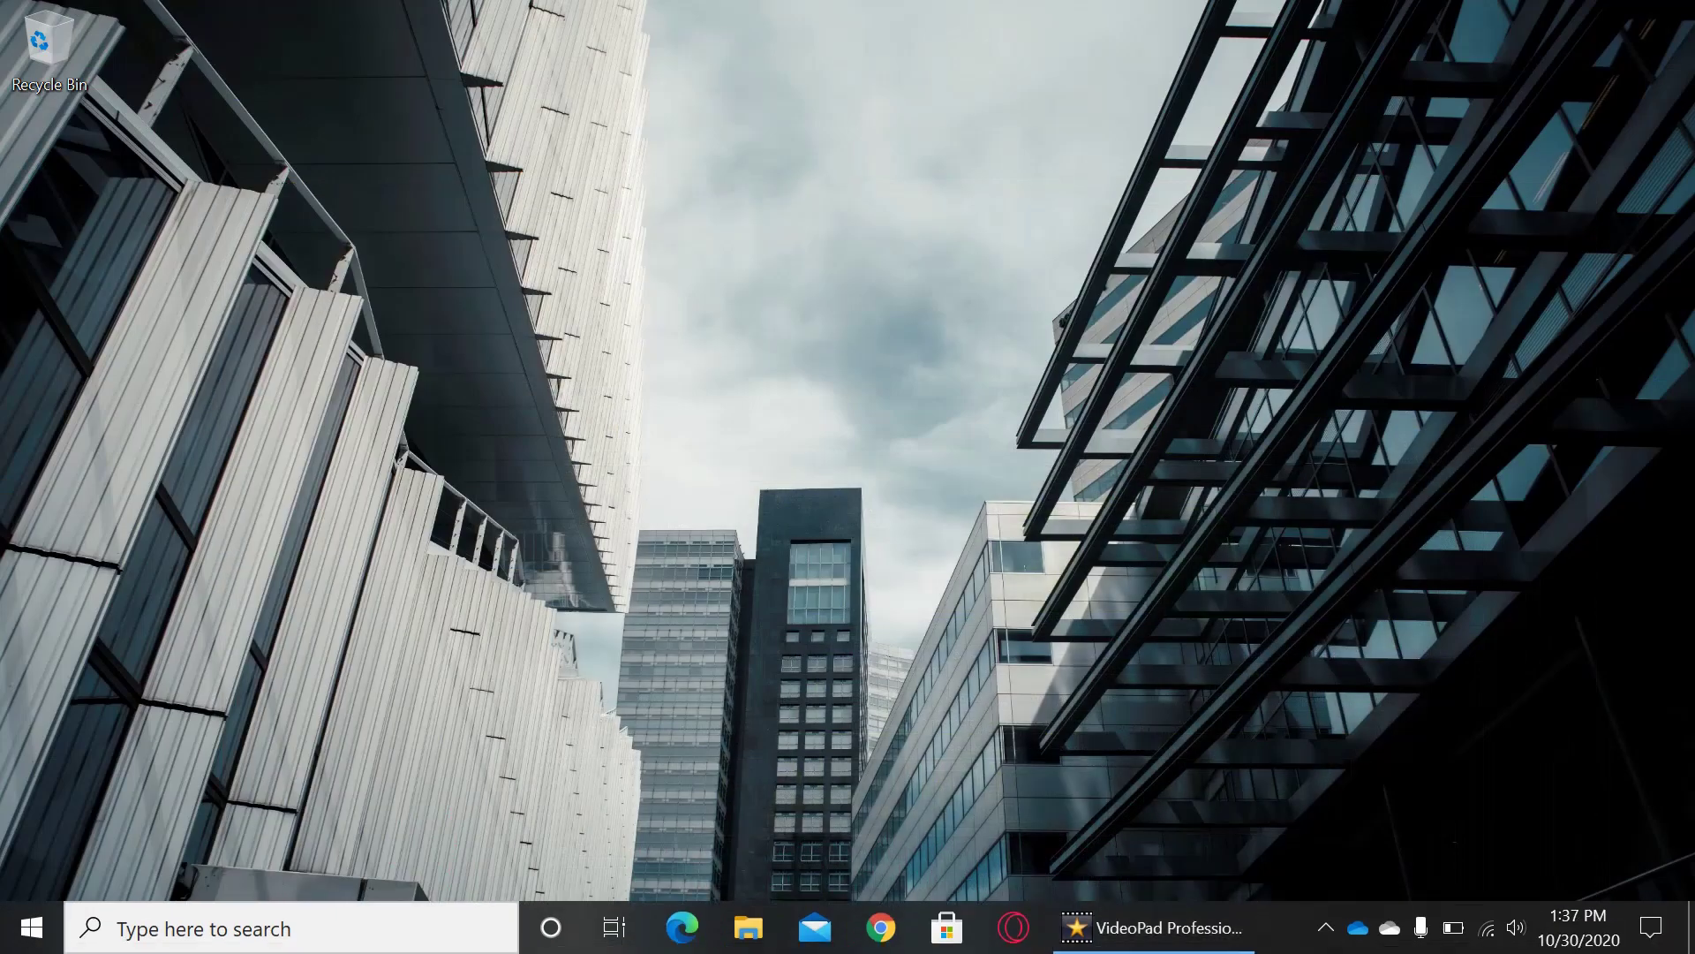